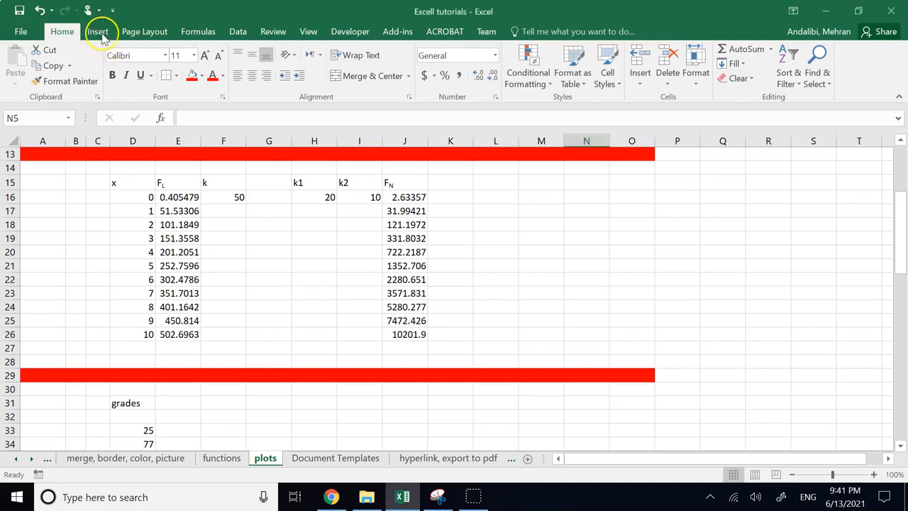
Step: Examine the available scatter, column, pie, surface and statistical chart types, including Wireframe 3-D Surface and Box and Whisker
{"action": "left_click", "coordinate": [98, 36]}
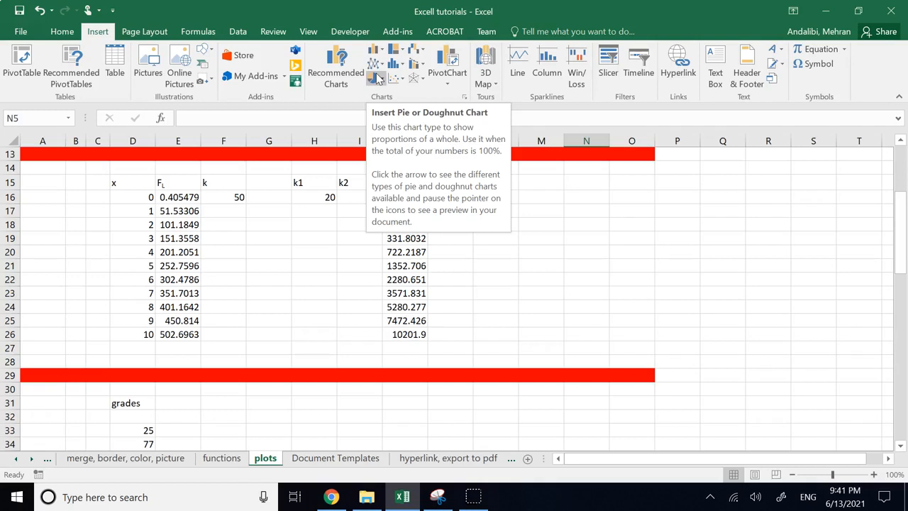
{"action": "left_click", "coordinate": [397, 78]}
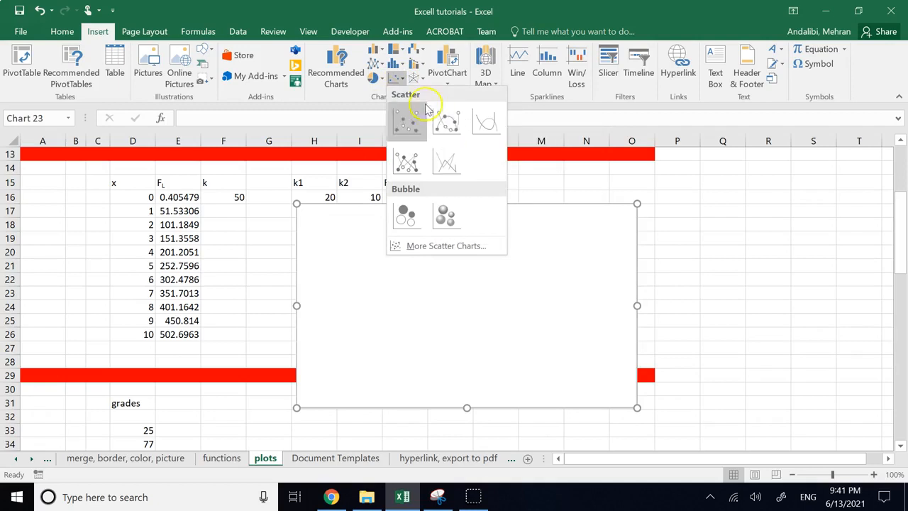
{"action": "left_click", "coordinate": [377, 50]}
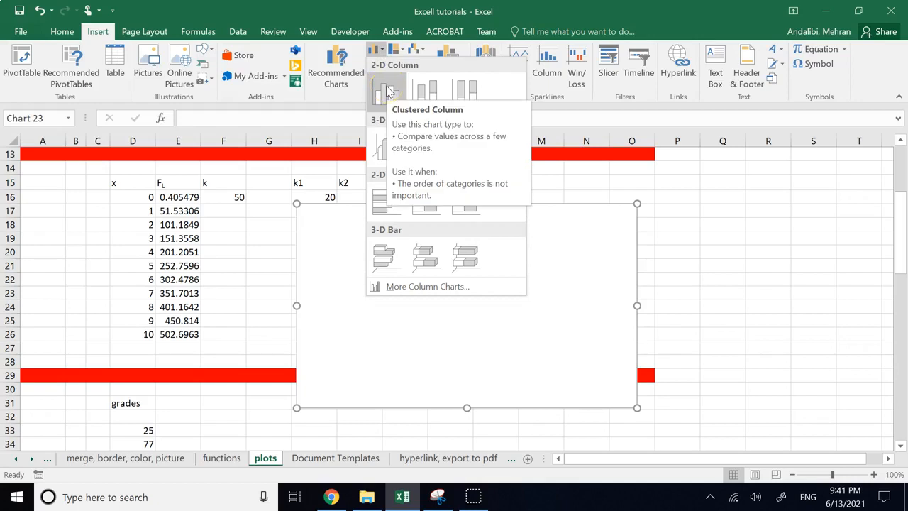
{"action": "left_click", "coordinate": [434, 43]}
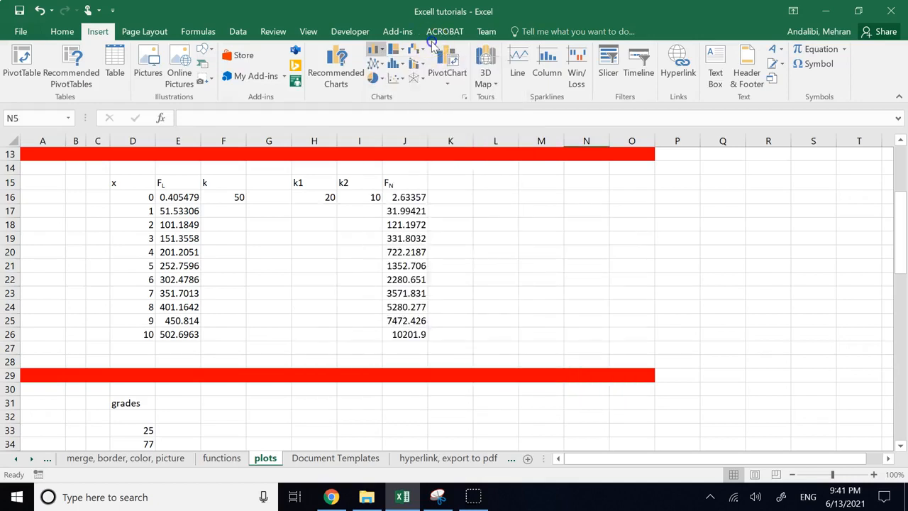
{"action": "left_click", "coordinate": [378, 77]}
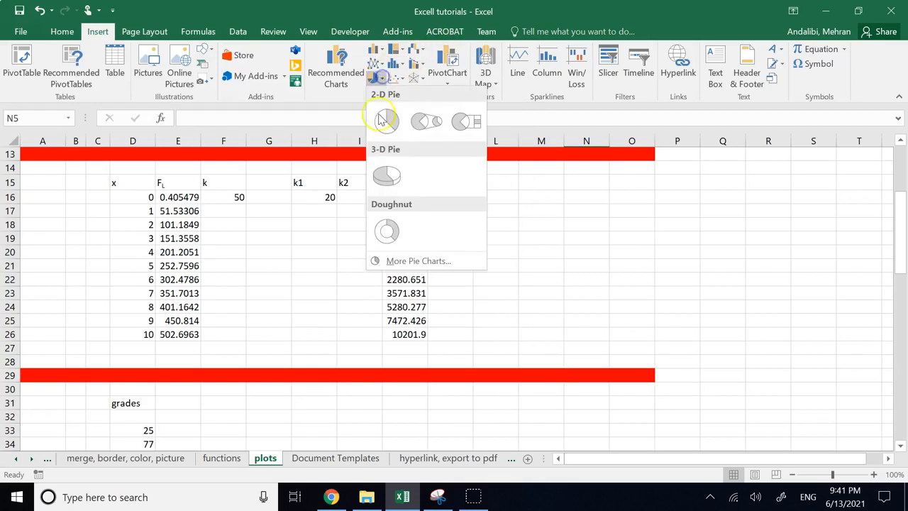
{"action": "left_click", "coordinate": [691, 187]}
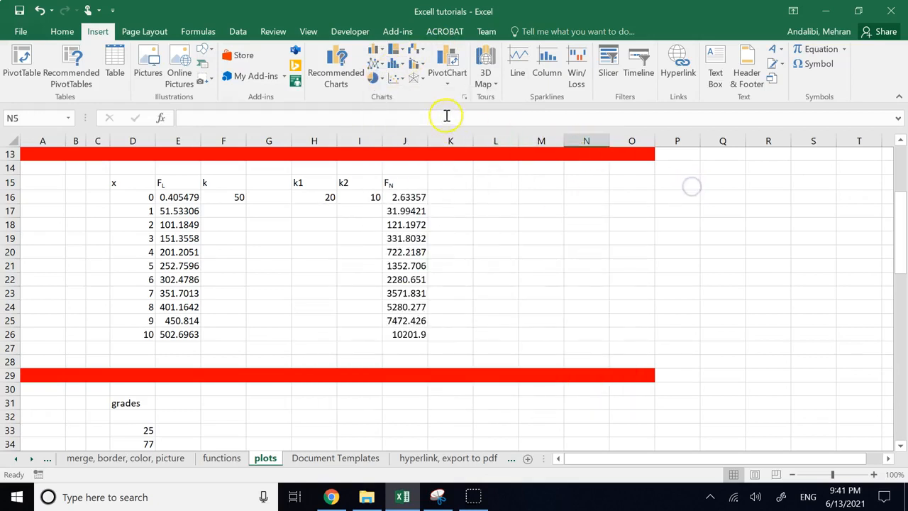
{"action": "left_click", "coordinate": [423, 81]}
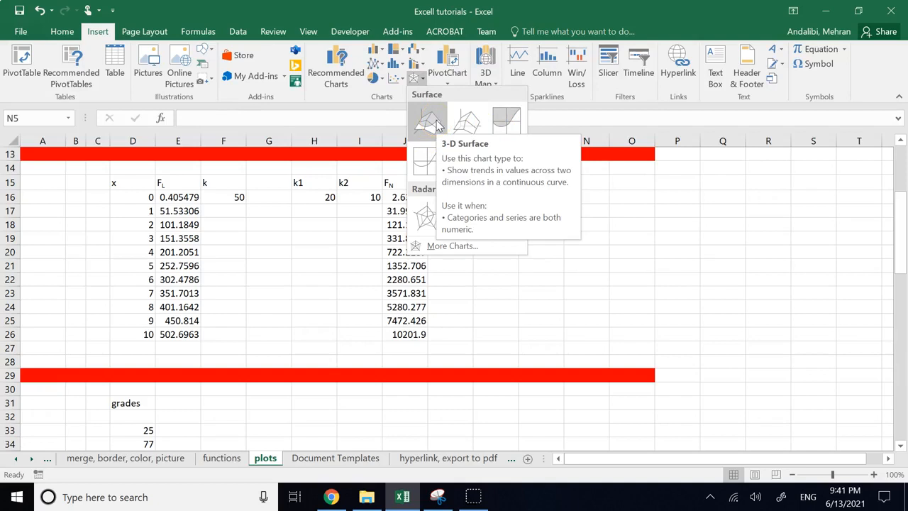
{"action": "left_click", "coordinate": [464, 121]}
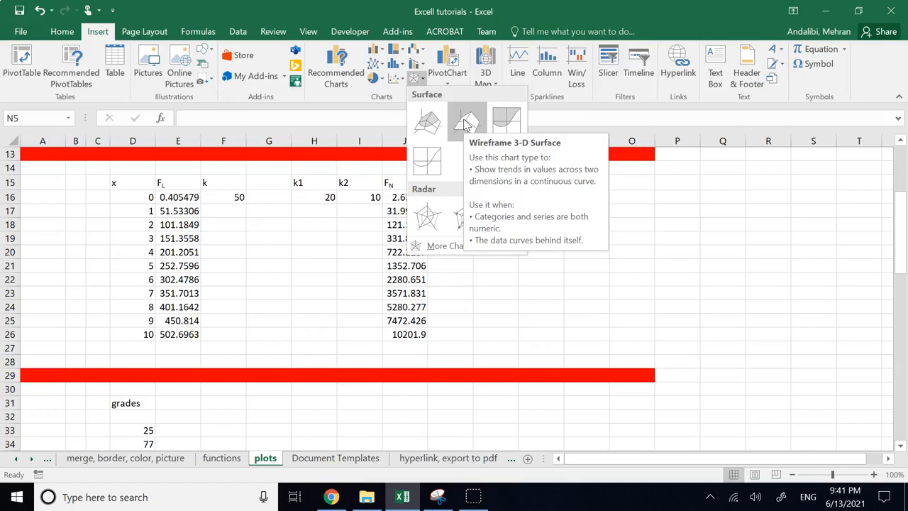
{"action": "left_click", "coordinate": [467, 121]}
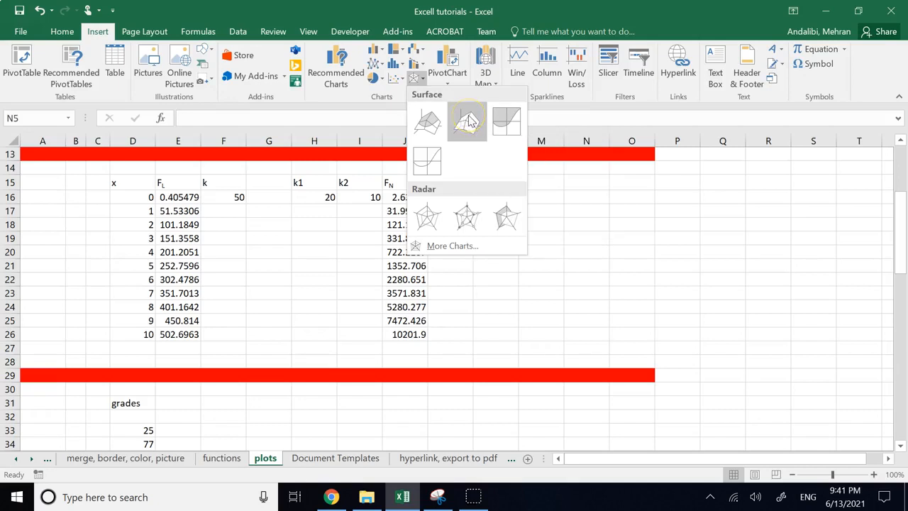
{"action": "left_click", "coordinate": [573, 237]}
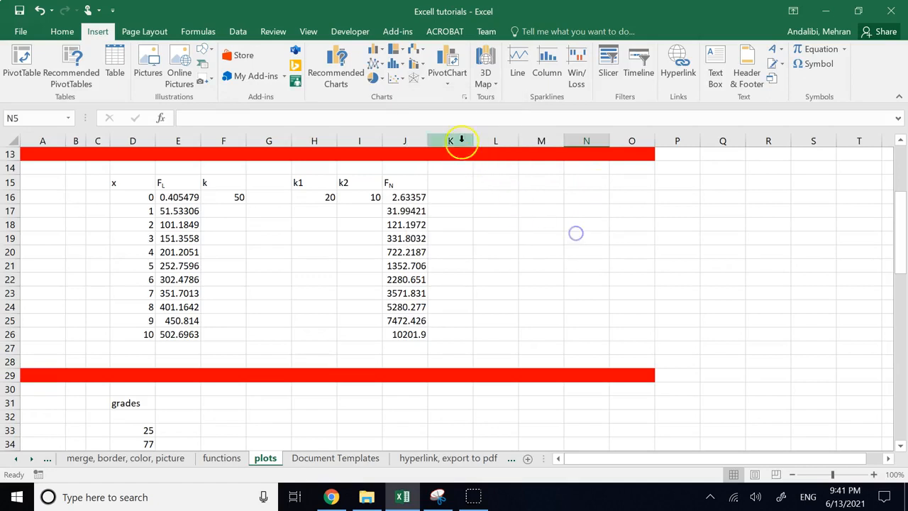
{"action": "left_click", "coordinate": [402, 70]}
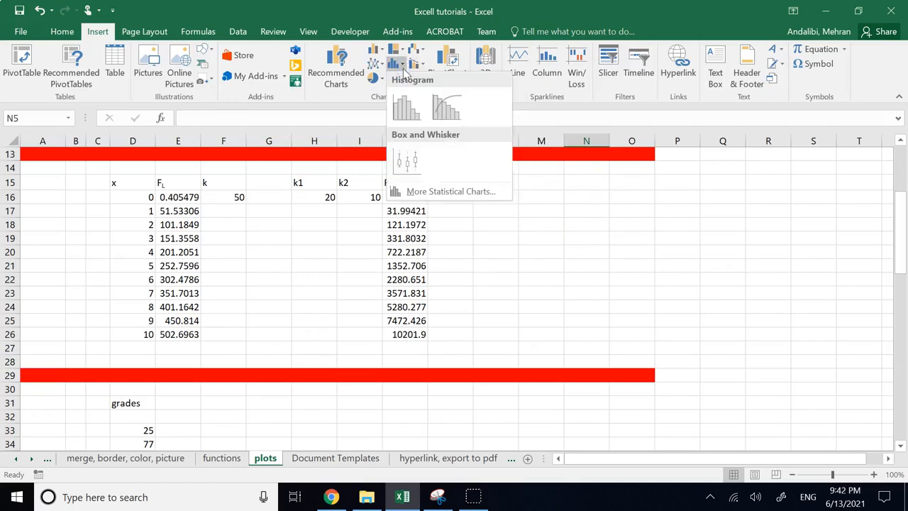
{"action": "left_click", "coordinate": [410, 156]}
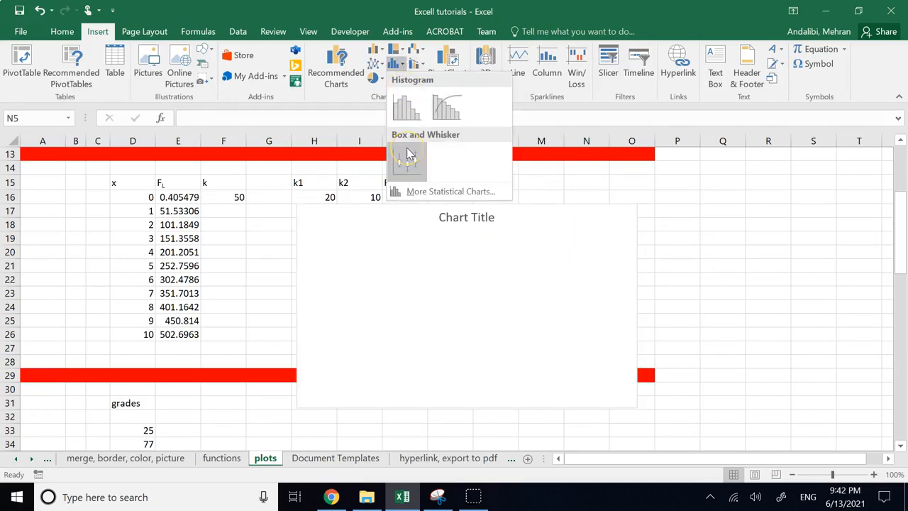
{"action": "left_click", "coordinate": [672, 227]}
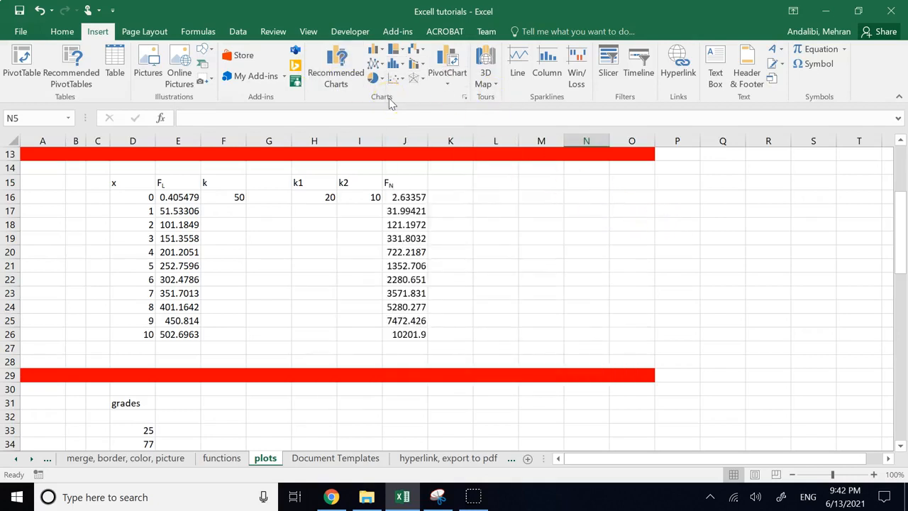
Step: Examine the waterfall, stock, surface, radar and combo chart types, plus the treemap and sunburst hierarchy charts
{"action": "left_click", "coordinate": [420, 51]}
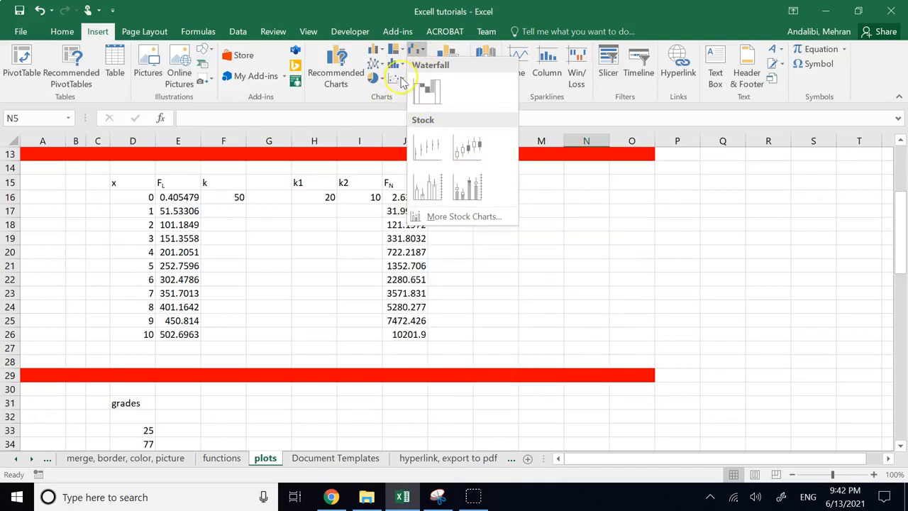
{"action": "key", "text": "Escape"}
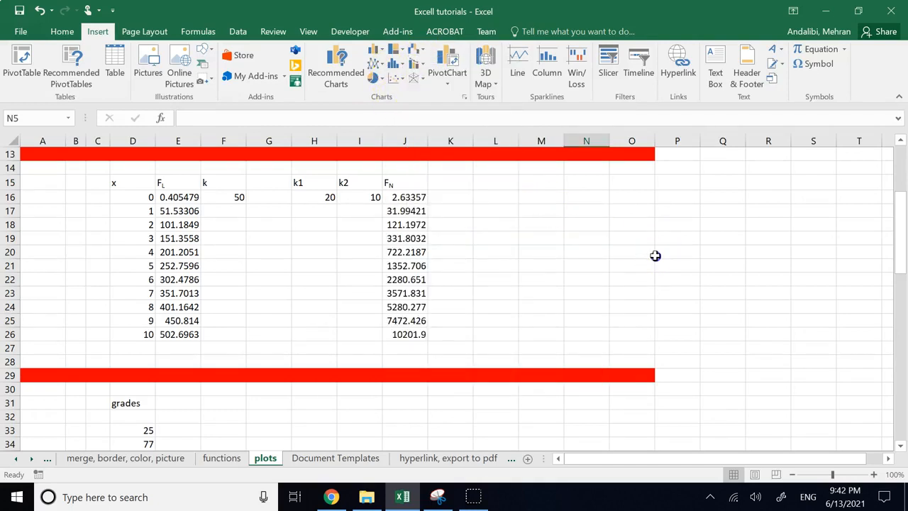
{"action": "left_click", "coordinate": [448, 83]}
{"action": "left_click", "coordinate": [476, 198]}
{"action": "left_click", "coordinate": [421, 82]}
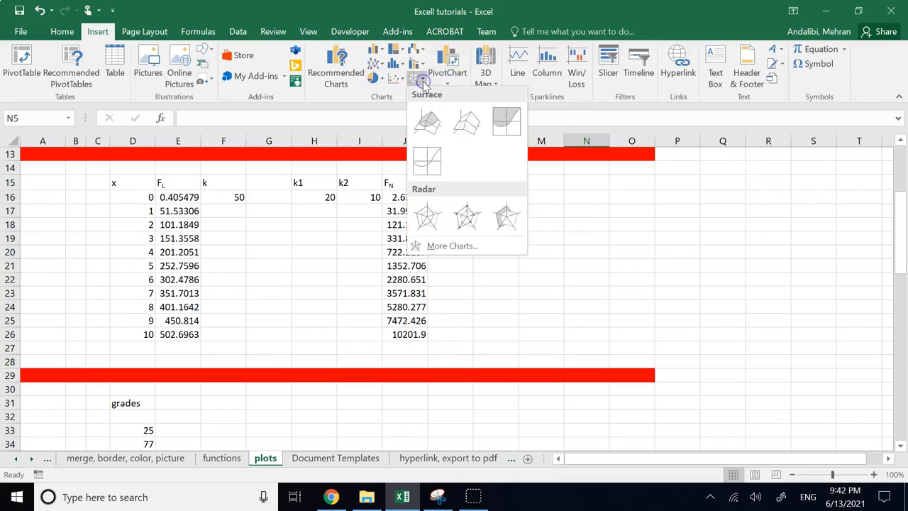
{"action": "left_click", "coordinate": [420, 66]}
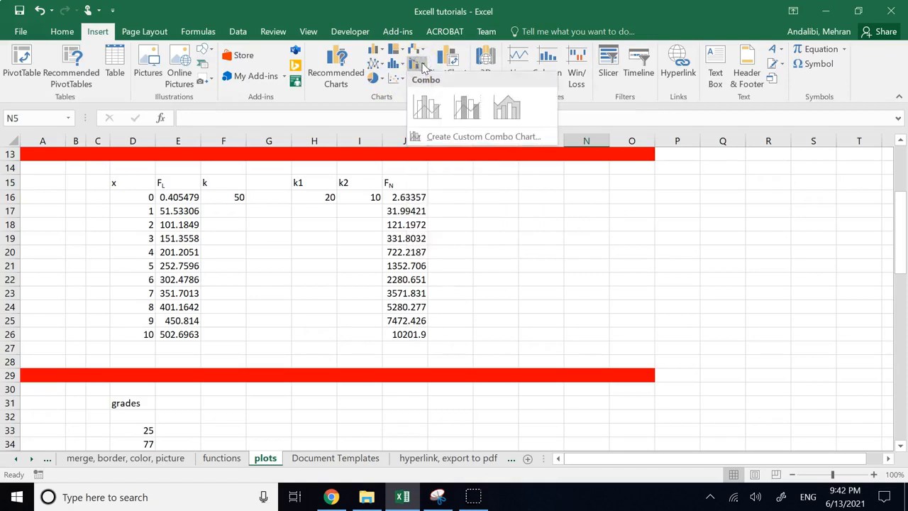
{"action": "left_click", "coordinate": [412, 51]}
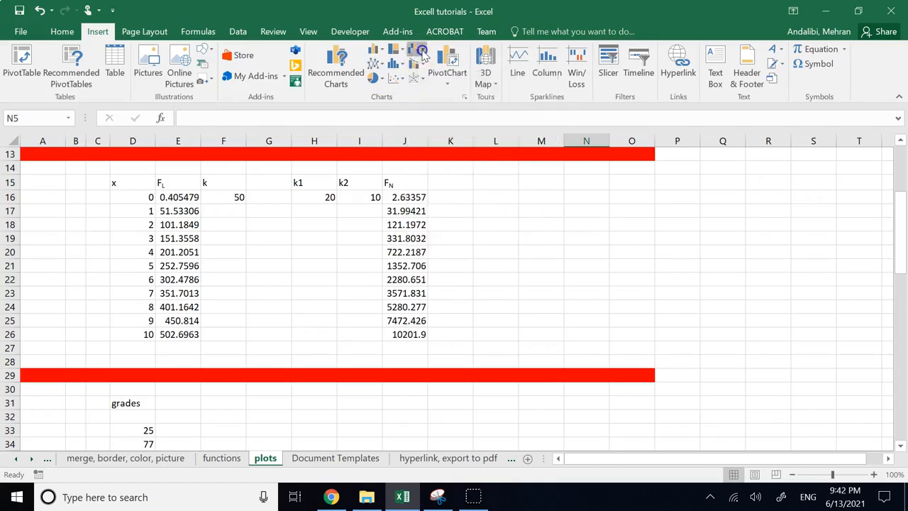
{"action": "left_click", "coordinate": [410, 52]}
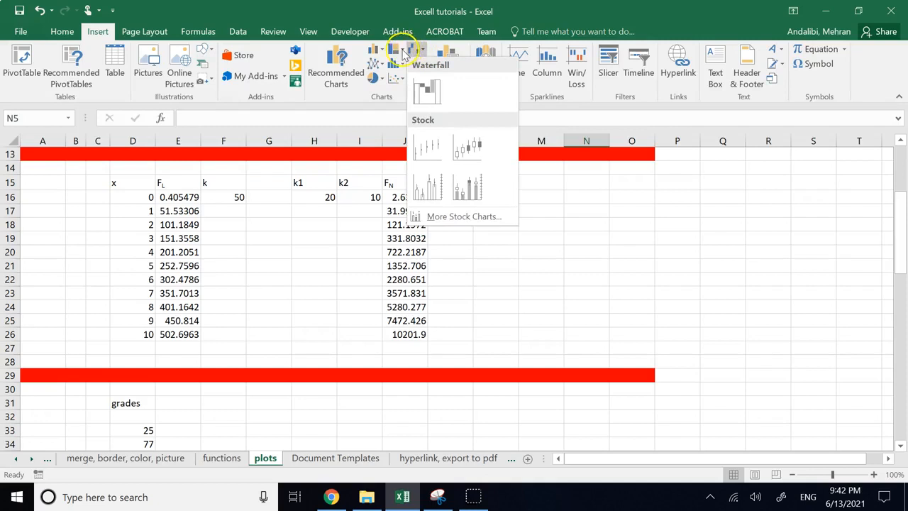
{"action": "left_click", "coordinate": [395, 50]}
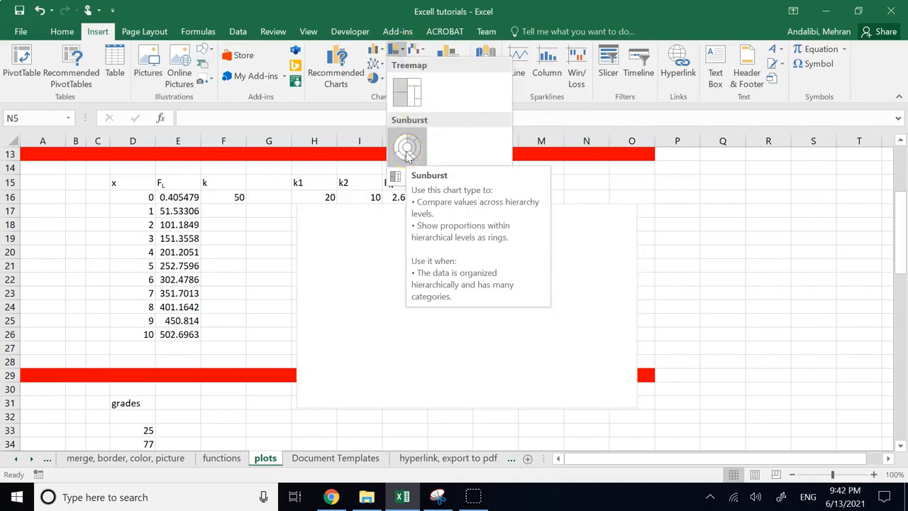
{"action": "left_click", "coordinate": [699, 235]}
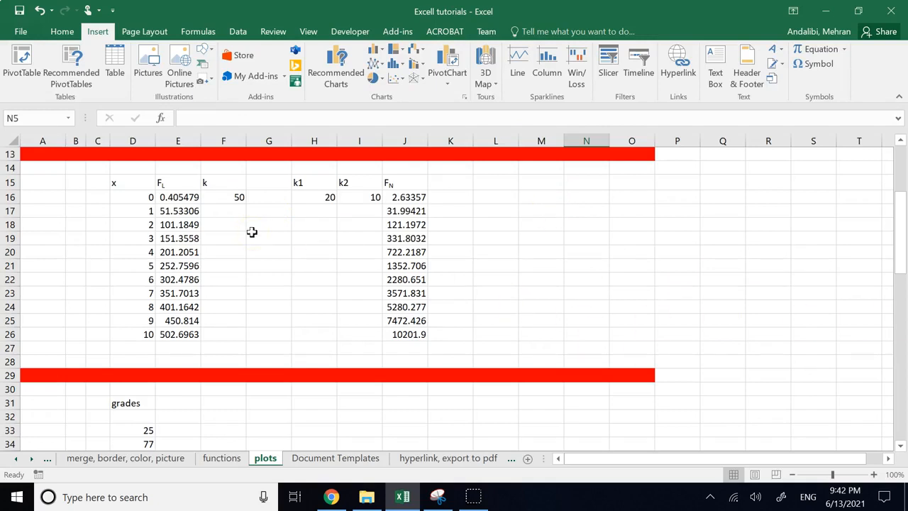
Step: Examine the x and FL data columns, the constant k in F16 and the formula in E16
{"action": "left_click_drag", "start_coordinate": [123, 199], "coordinate": [121, 339]}
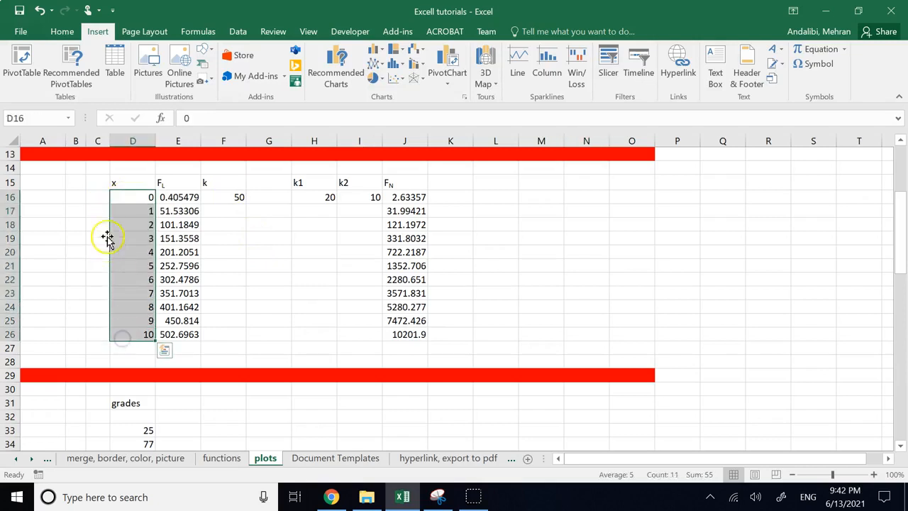
{"action": "left_click", "coordinate": [115, 183]}
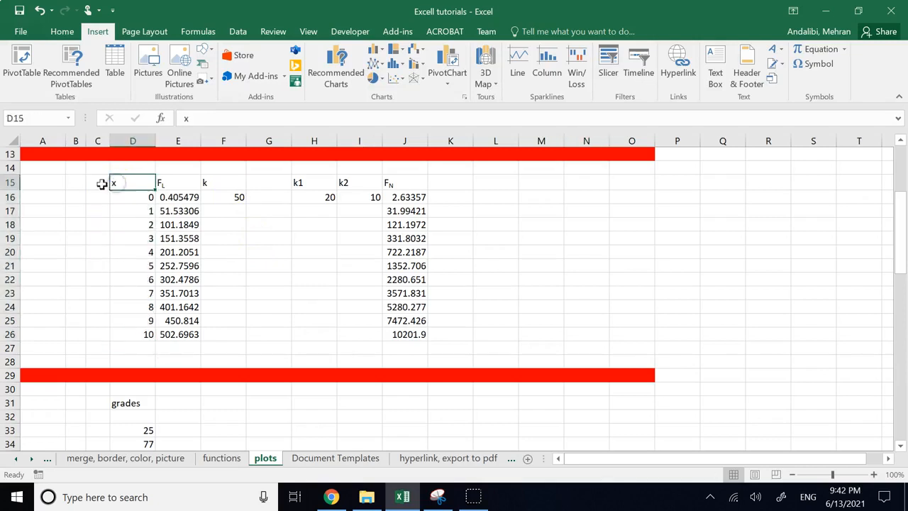
{"action": "left_click", "coordinate": [62, 183]}
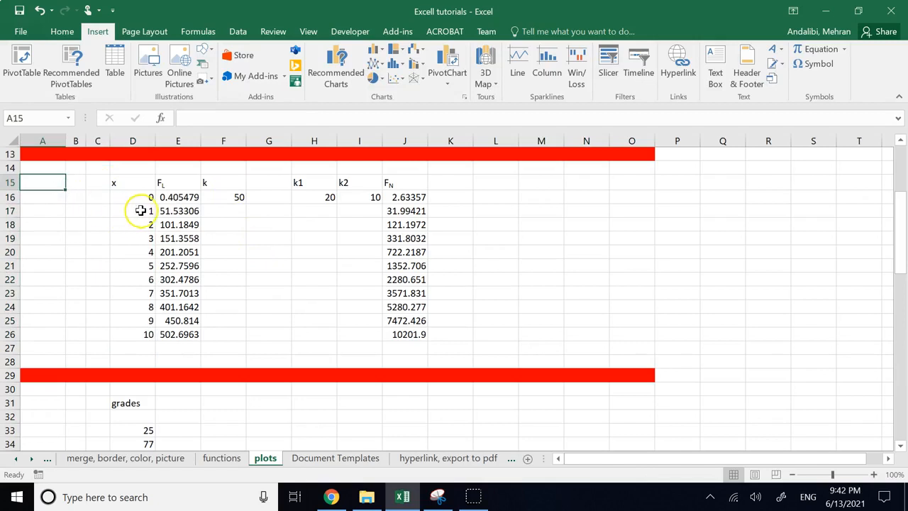
{"action": "left_click", "coordinate": [219, 184]}
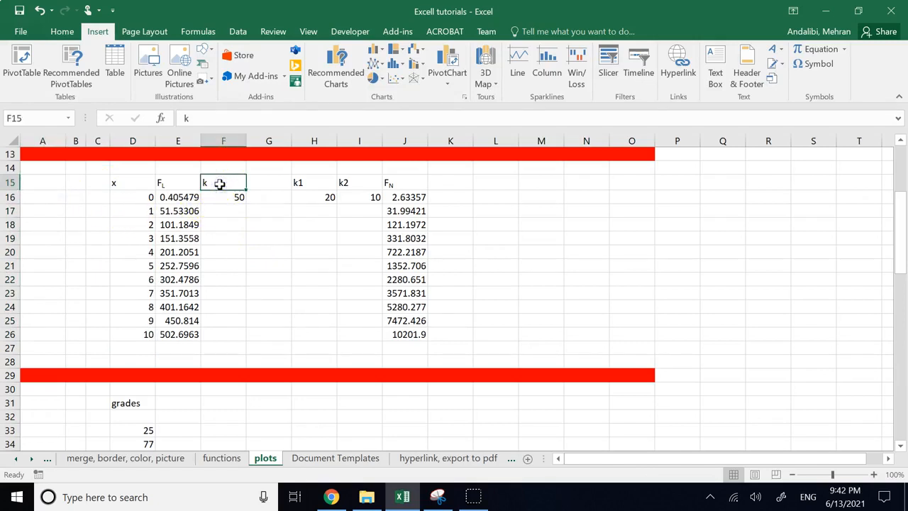
{"action": "left_click", "coordinate": [223, 195]}
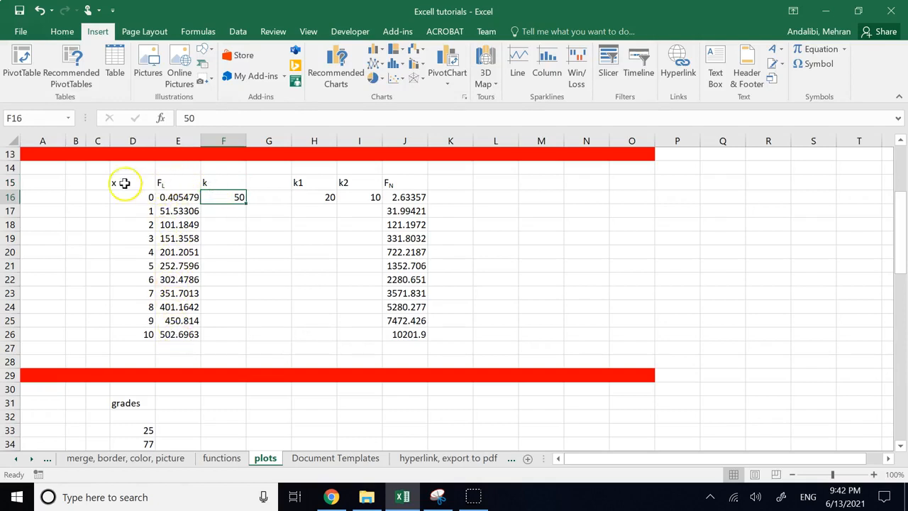
{"action": "left_click", "coordinate": [171, 202]}
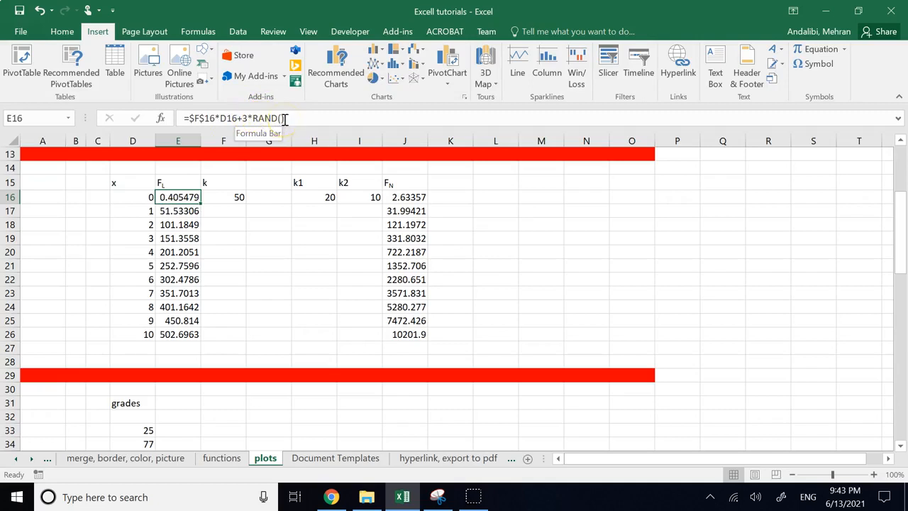
{"action": "left_click", "coordinate": [239, 222]}
{"action": "left_click", "coordinate": [242, 222]}
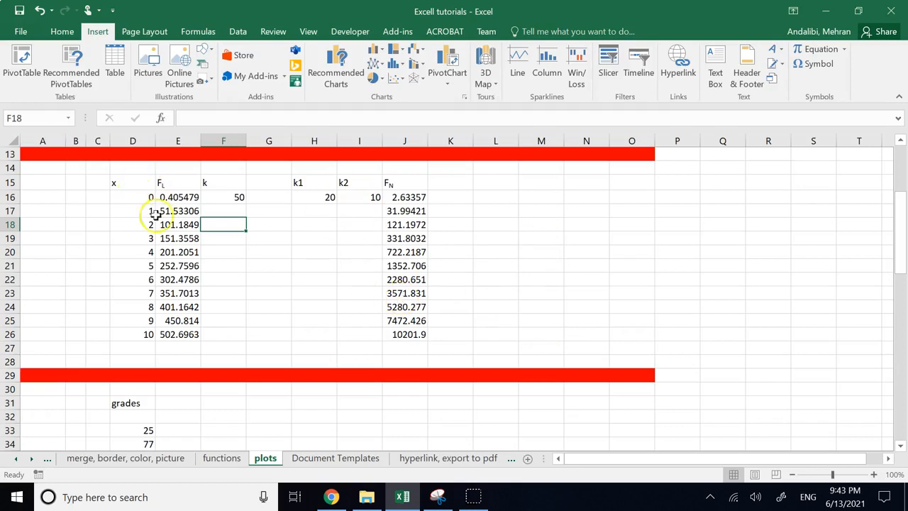
{"action": "left_click", "coordinate": [147, 333]}
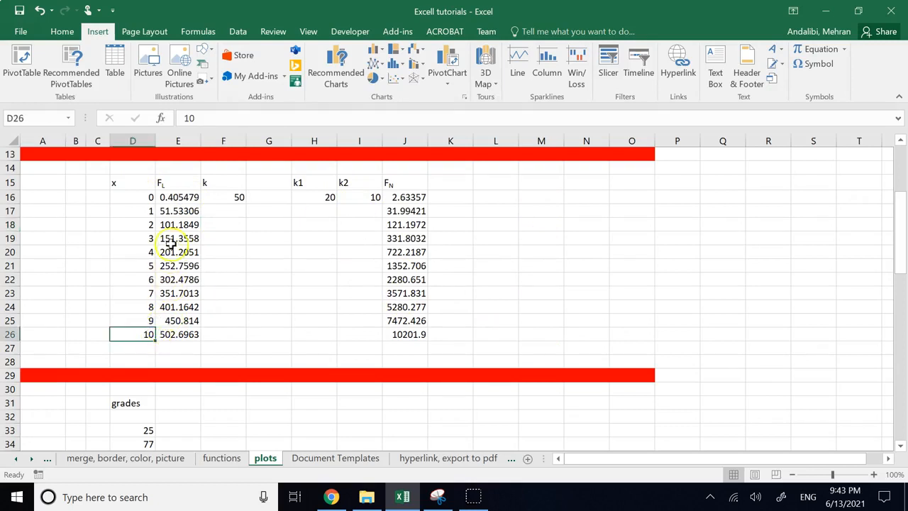
{"action": "left_click", "coordinate": [172, 182]}
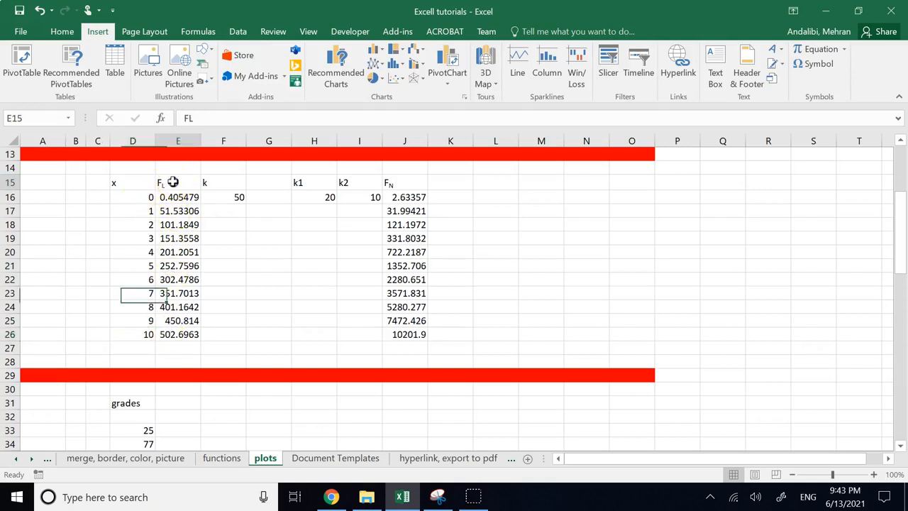
{"action": "left_click", "coordinate": [131, 183]}
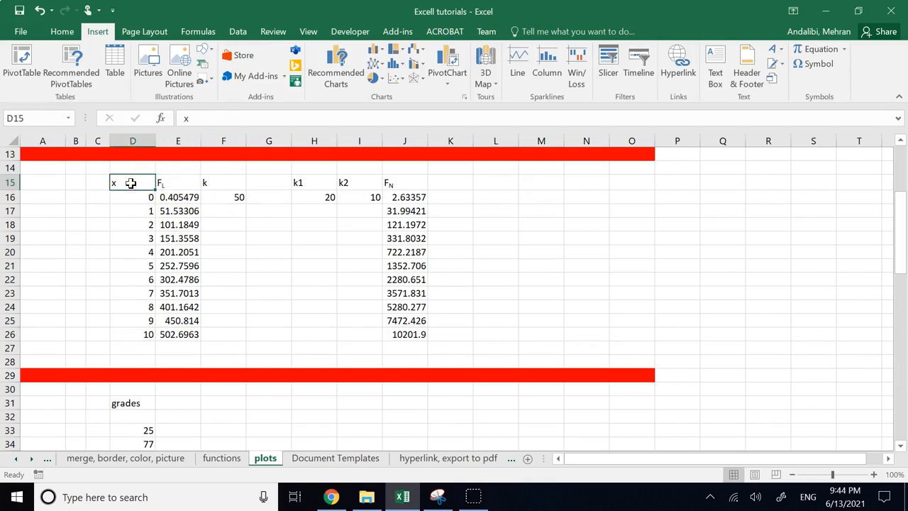
{"action": "left_click", "coordinate": [171, 183]}
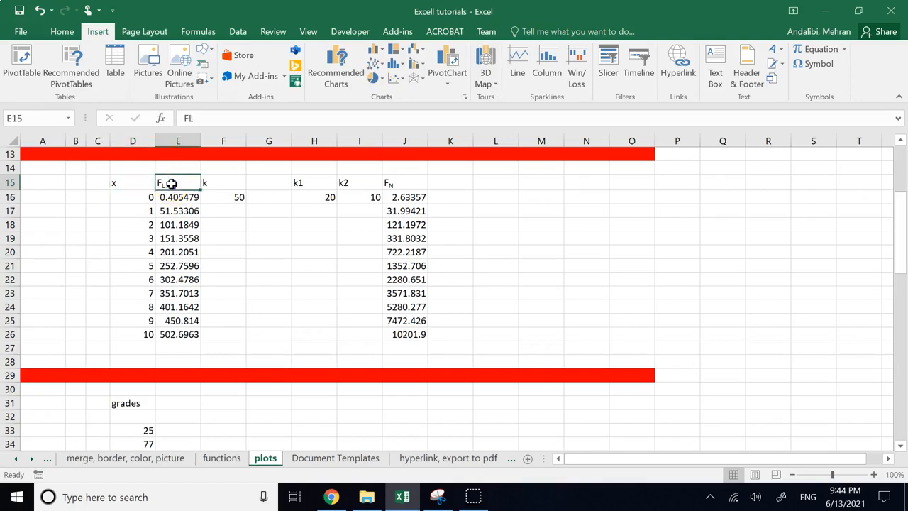
{"action": "left_click", "coordinate": [121, 180]}
Step: Review the available 2-D and 3-D line and area chart types without inserting a chart
{"action": "left_click", "coordinate": [277, 255]}
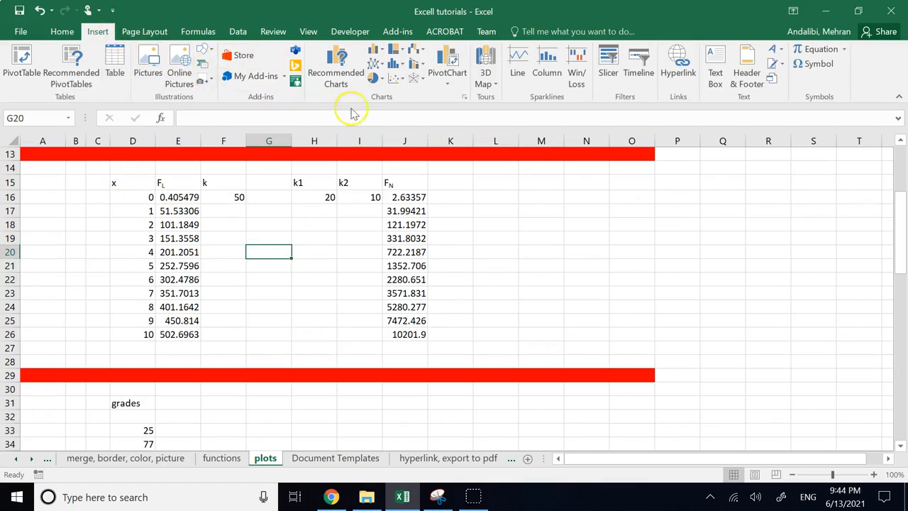
{"action": "left_click", "coordinate": [376, 64]}
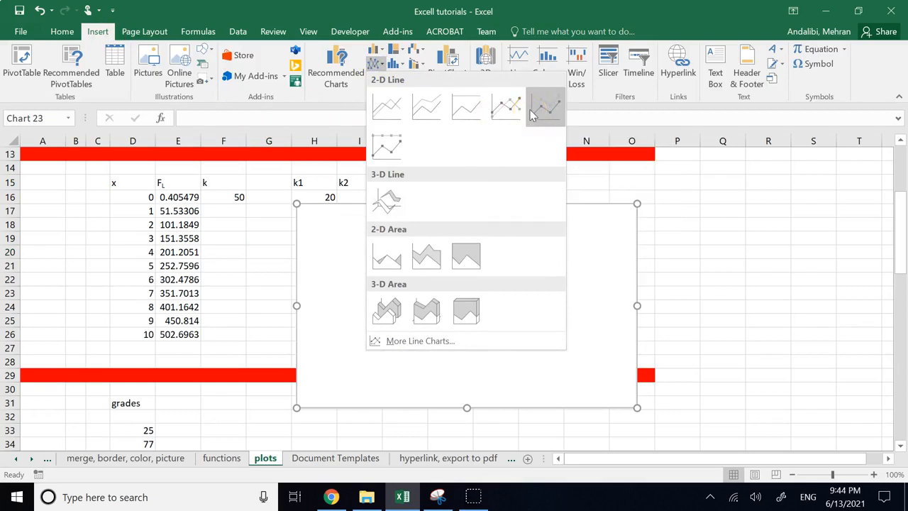
{"action": "left_click", "coordinate": [744, 201]}
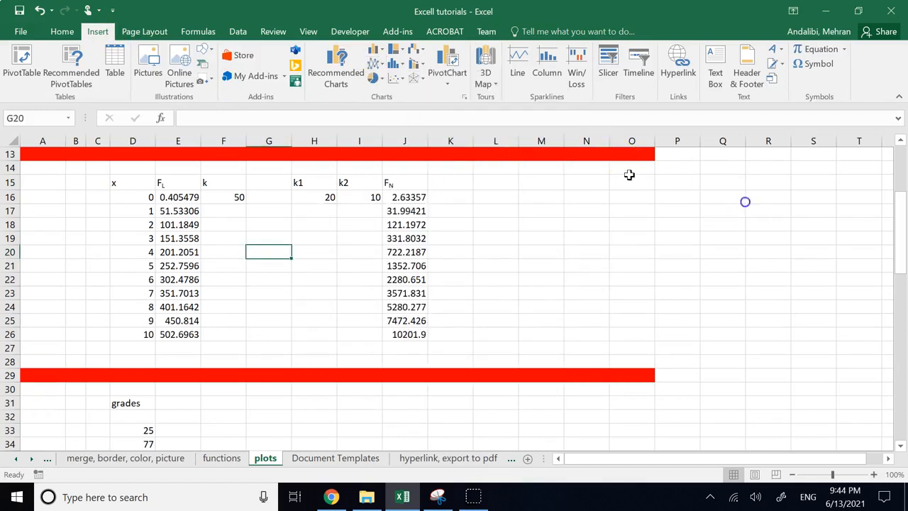
Step: Insert an empty Scatter with Smooth Lines and Markers chart and place it beside the FN column
{"action": "left_click", "coordinate": [396, 77]}
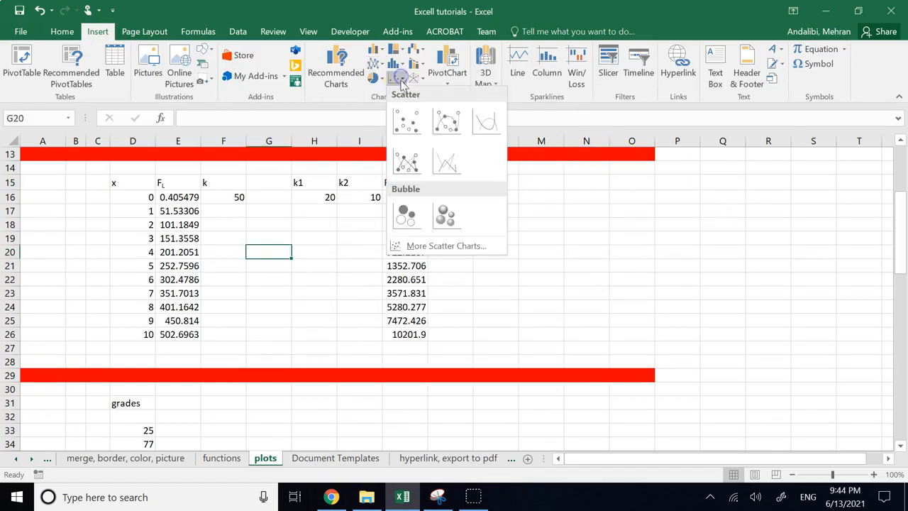
{"action": "left_click", "coordinate": [439, 112]}
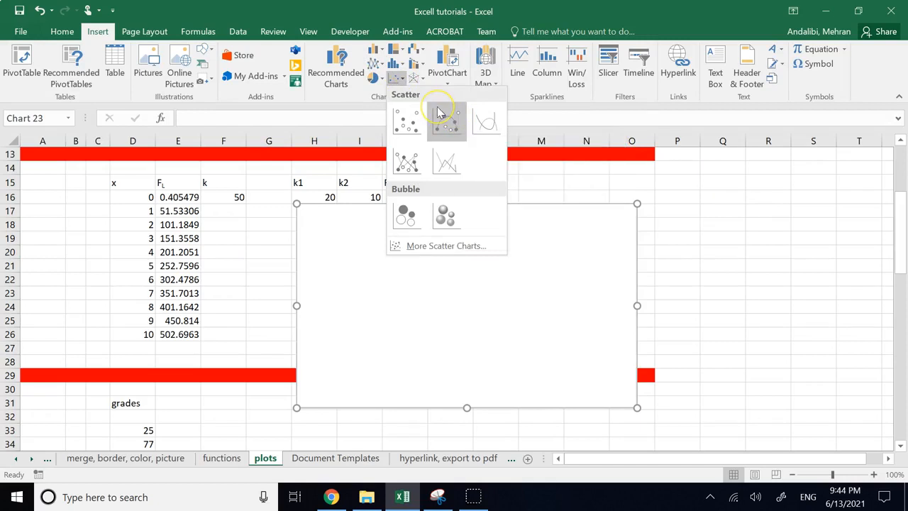
{"action": "left_click", "coordinate": [378, 64]}
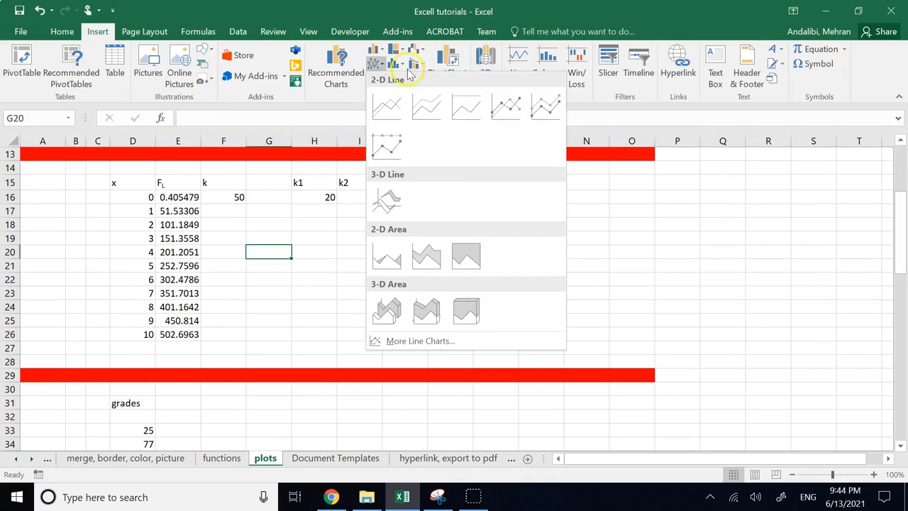
{"action": "left_click", "coordinate": [670, 236]}
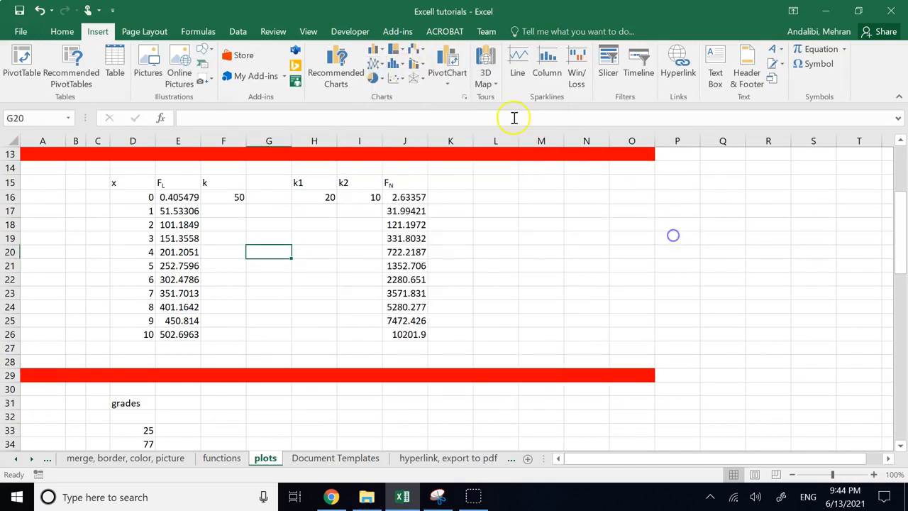
{"action": "left_click", "coordinate": [395, 78]}
{"action": "left_click", "coordinate": [448, 121]}
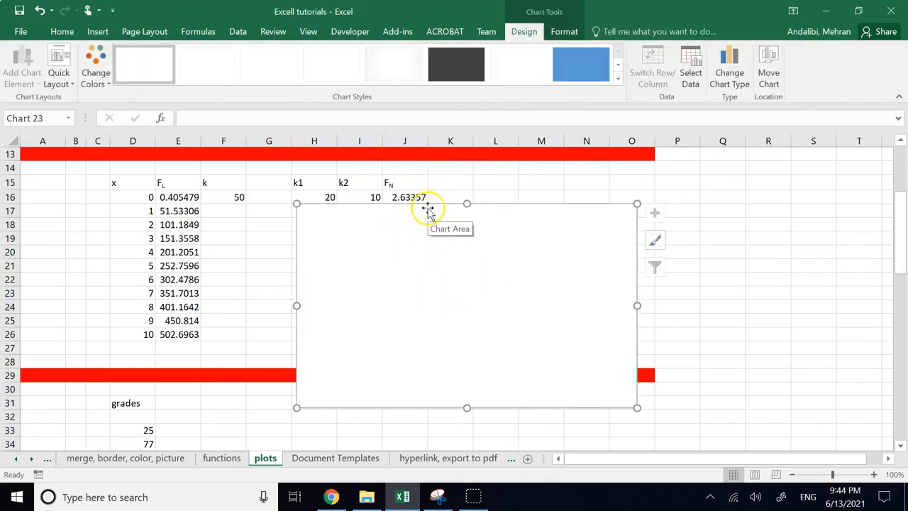
{"action": "left_click_drag", "start_coordinate": [494, 251], "coordinate": [655, 211]}
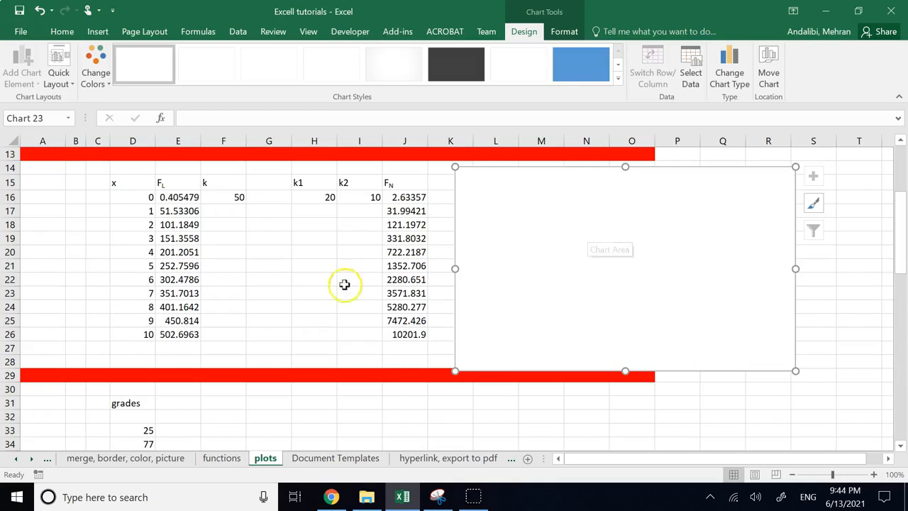
Step: Preview the range D16:E26 as a Scatter with Smooth Lines and Markers chart without inserting it
{"action": "right_click", "coordinate": [560, 208]}
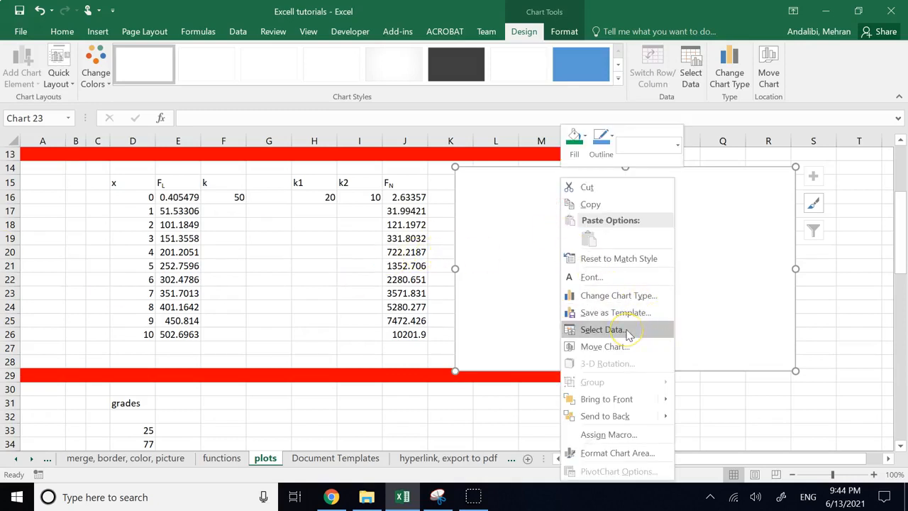
{"action": "left_click", "coordinate": [268, 262]}
{"action": "left_click_drag", "start_coordinate": [126, 199], "coordinate": [178, 332]}
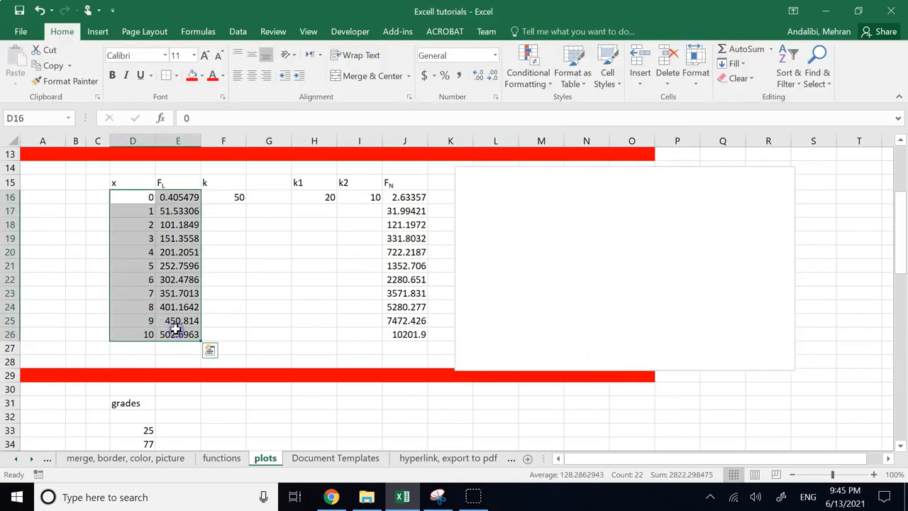
{"action": "left_click", "coordinate": [98, 31]}
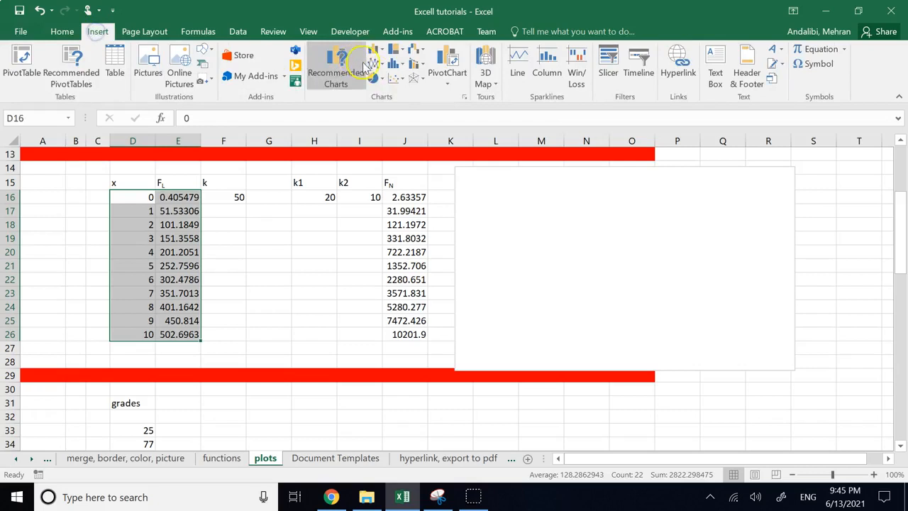
{"action": "left_click", "coordinate": [395, 82]}
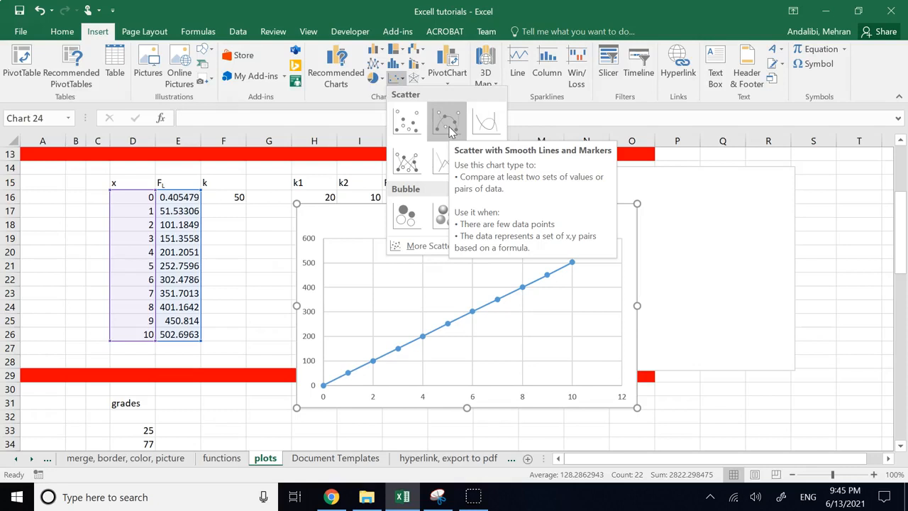
{"action": "left_click", "coordinate": [570, 264]}
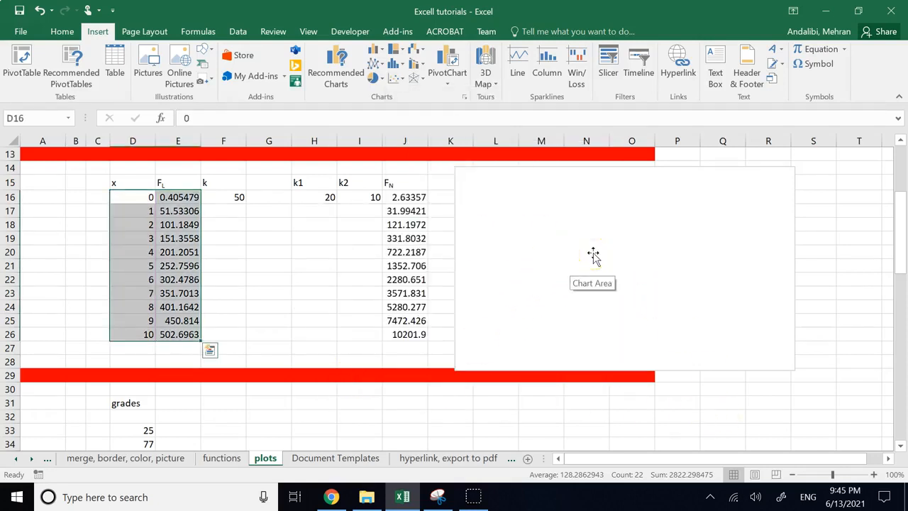
Step: Add a data series named "Linear Spring" to the empty chart
{"action": "left_click", "coordinate": [565, 234]}
{"action": "right_click", "coordinate": [563, 231]}
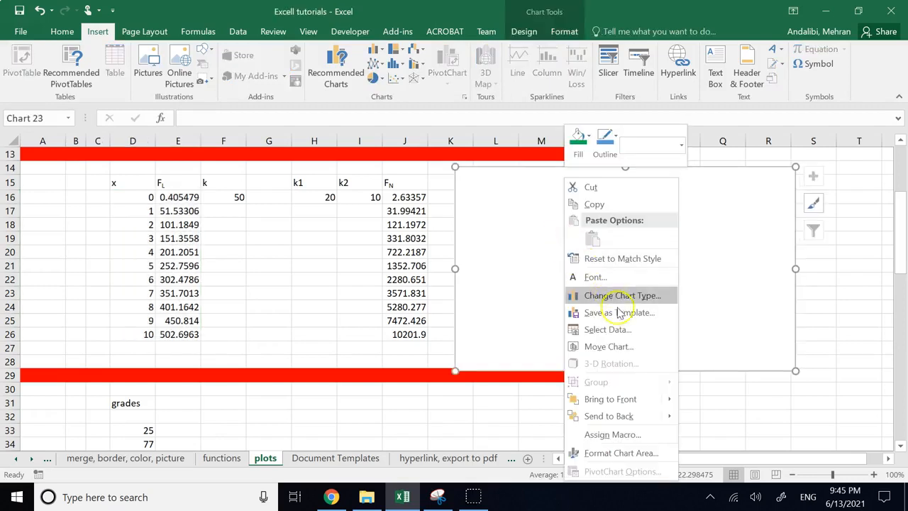
{"action": "left_click", "coordinate": [629, 334]}
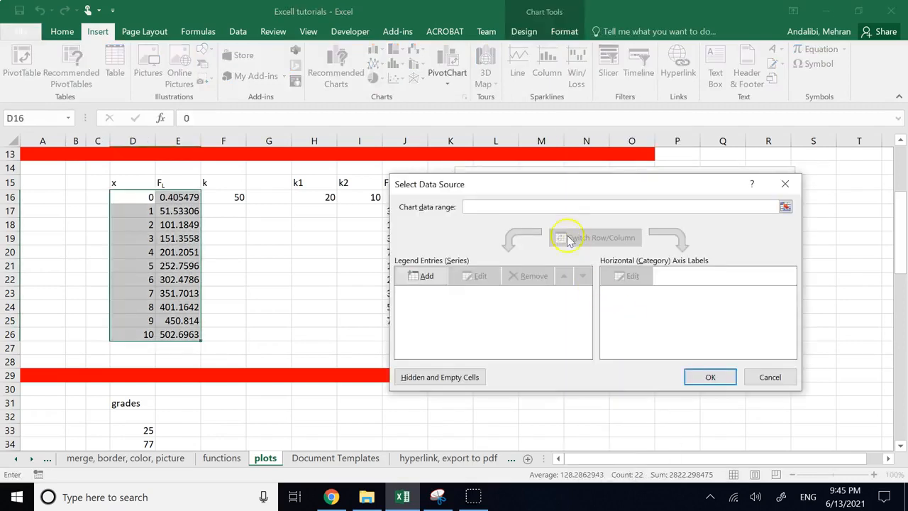
{"action": "left_click_drag", "start_coordinate": [559, 183], "coordinate": [653, 161]}
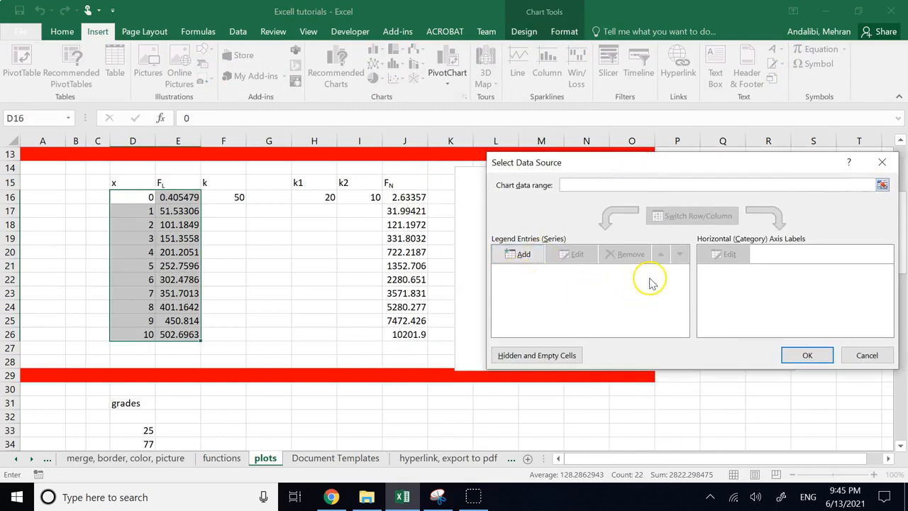
{"action": "left_click", "coordinate": [523, 255]}
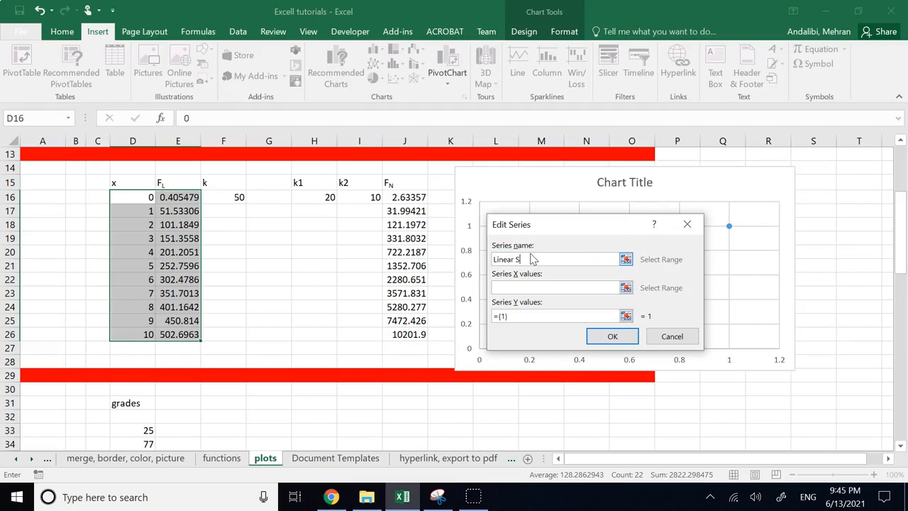
{"action": "type", "text": "Linear Spring"}
{"action": "left_click", "coordinate": [532, 259]}
Step: Set the series X values to D16:D26 and its Y values to E16:E26, and apply the data source
{"action": "left_click", "coordinate": [623, 292]}
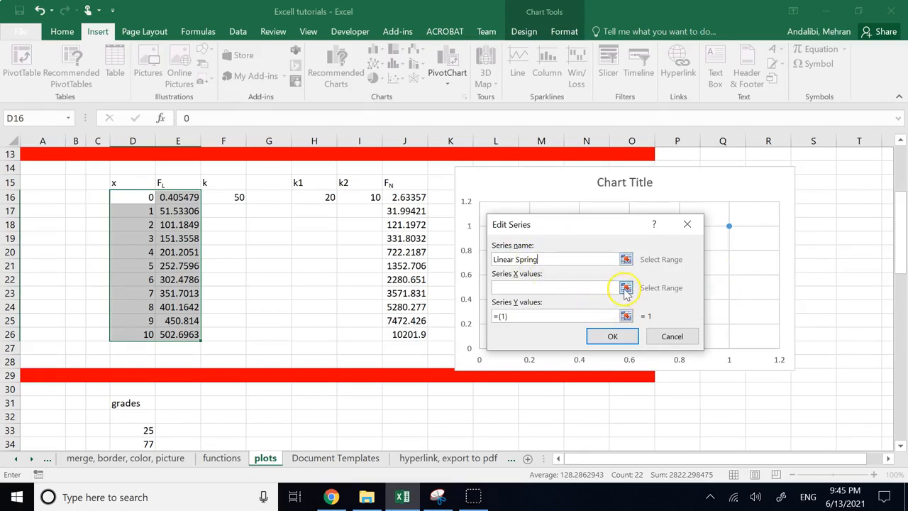
{"action": "left_click", "coordinate": [625, 287]}
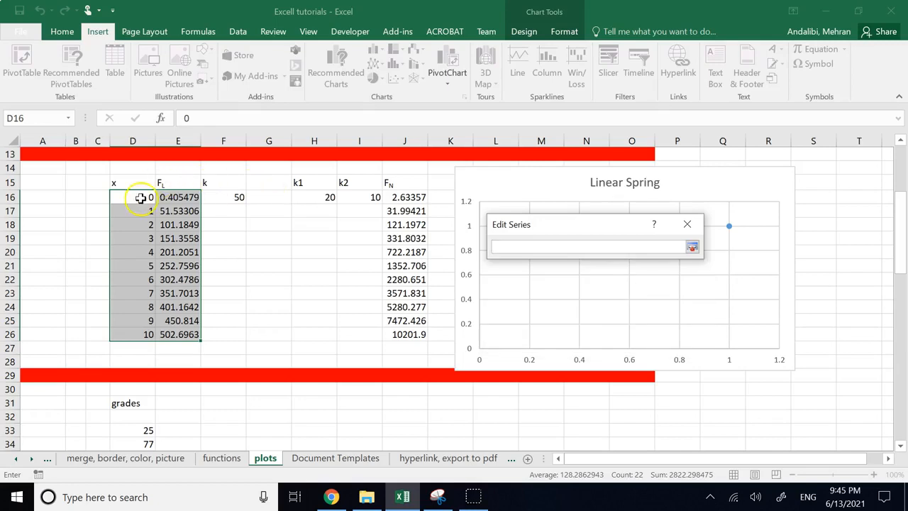
{"action": "left_click_drag", "start_coordinate": [137, 196], "coordinate": [135, 331]}
{"action": "left_click", "coordinate": [692, 247]}
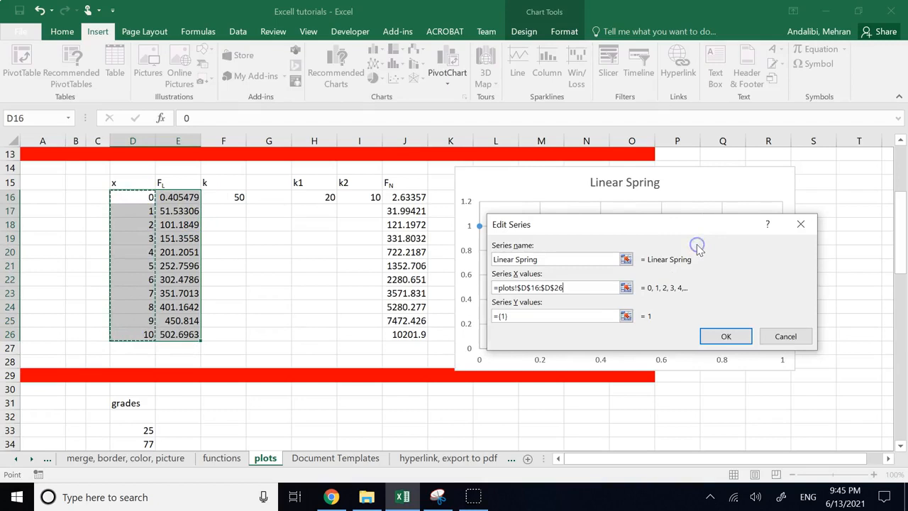
{"action": "left_click", "coordinate": [626, 315]}
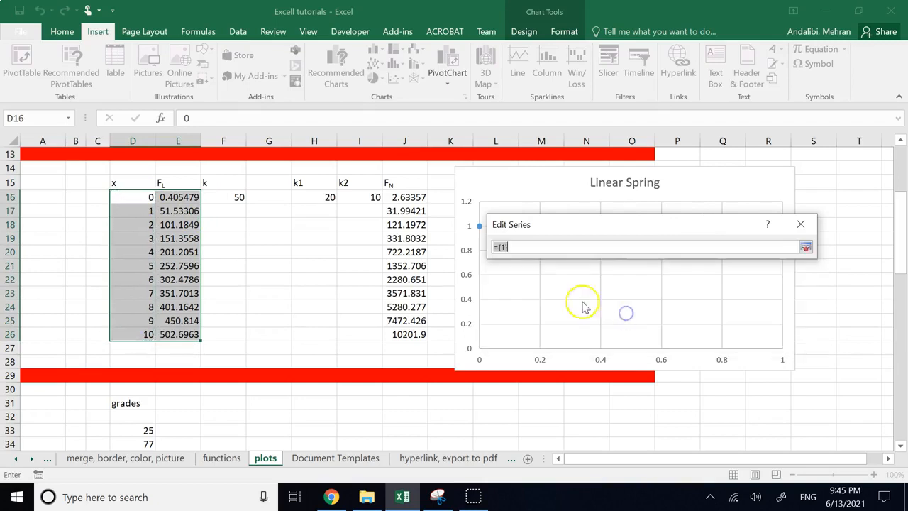
{"action": "left_click_drag", "start_coordinate": [178, 196], "coordinate": [175, 329]}
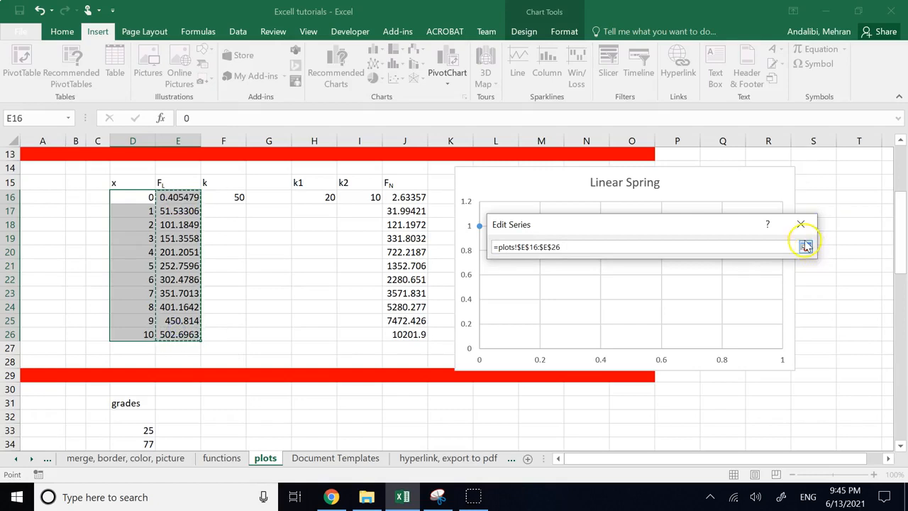
{"action": "left_click", "coordinate": [804, 246]}
{"action": "left_click", "coordinate": [886, 336]}
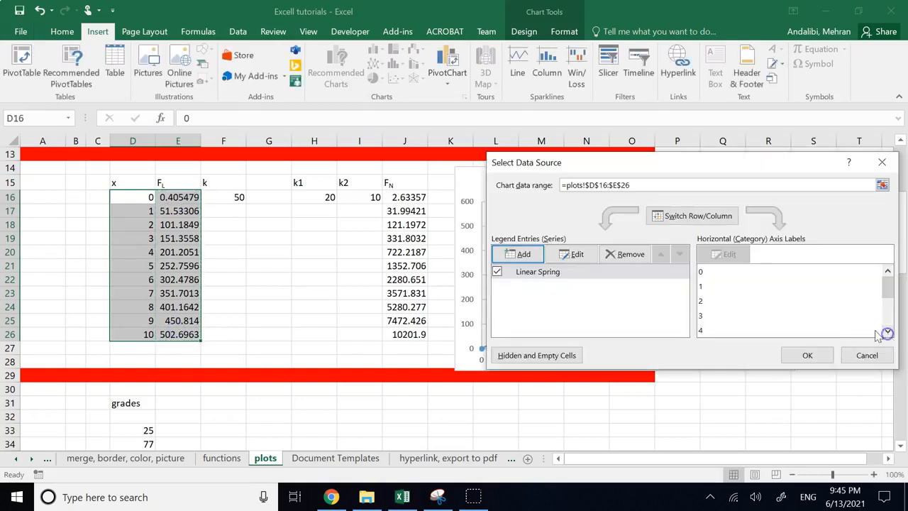
{"action": "left_click", "coordinate": [808, 355]}
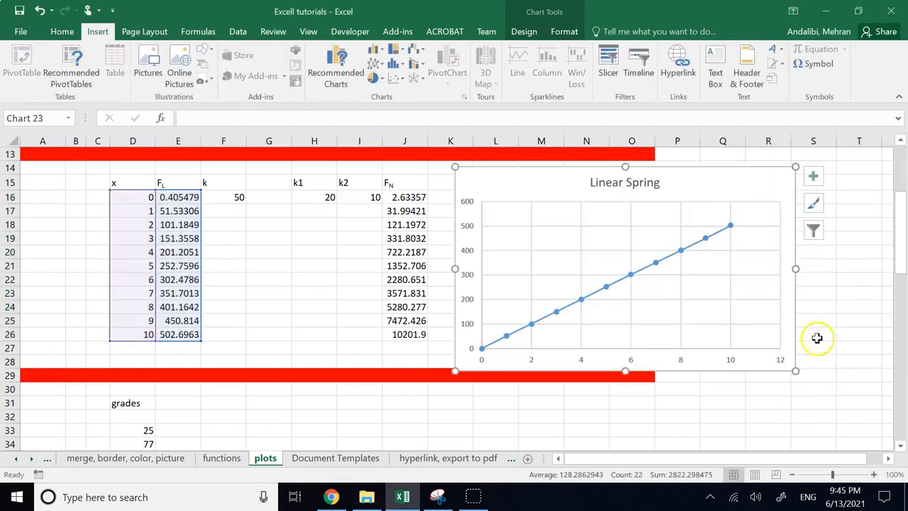
Step: Shift the Linear Spring chart slightly so that it starts at column L, and check its plotted series
{"action": "mouse_move", "coordinate": [733, 184]}
{"action": "left_mouse_down"}
{"action": "mouse_move", "coordinate": [751, 185]}
{"action": "mouse_move", "coordinate": [744, 179]}
{"action": "left_mouse_up"}
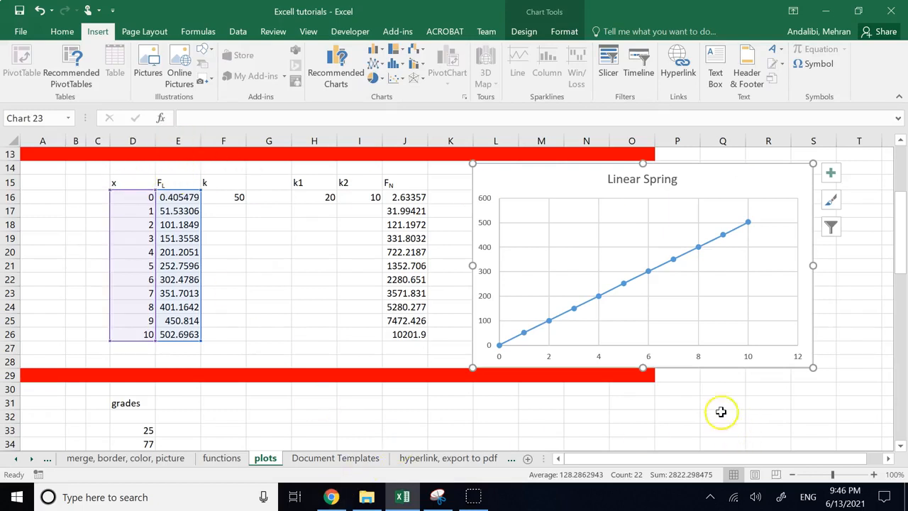
{"action": "left_click", "coordinate": [690, 415]}
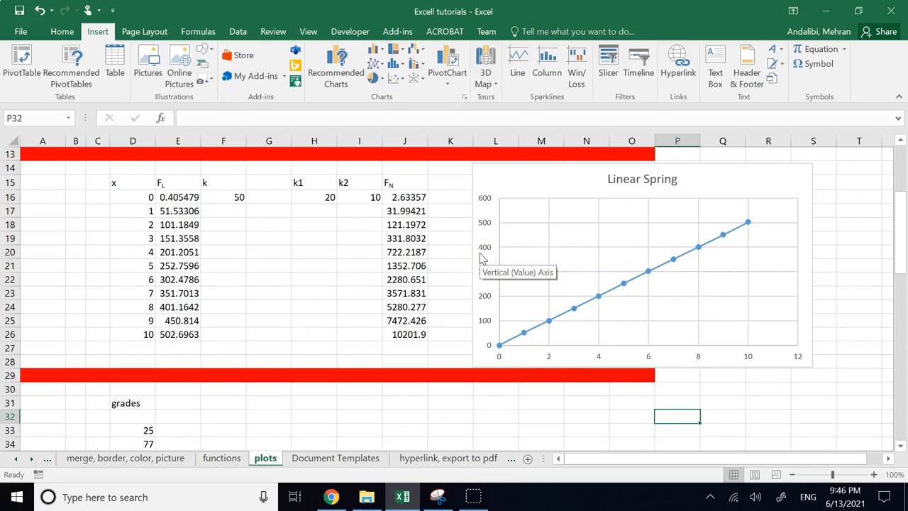
{"action": "left_click", "coordinate": [559, 317]}
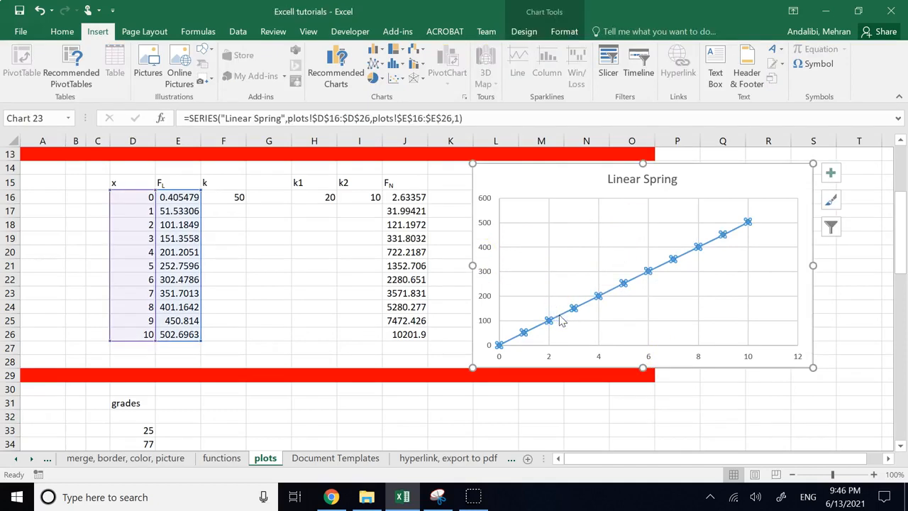
{"action": "left_click", "coordinate": [718, 431]}
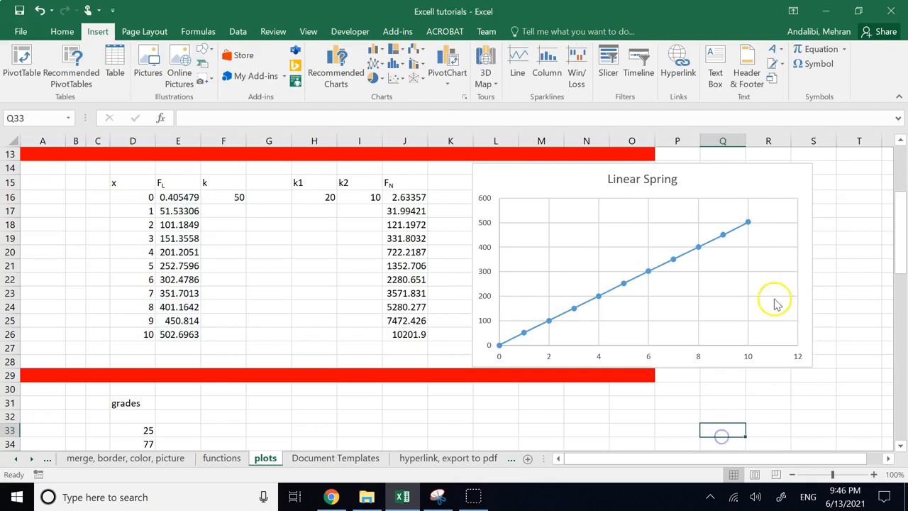
Step: Preview optional chart elements such as data labels and error bars on the Linear Spring chart without adding any
{"action": "left_click", "coordinate": [727, 185]}
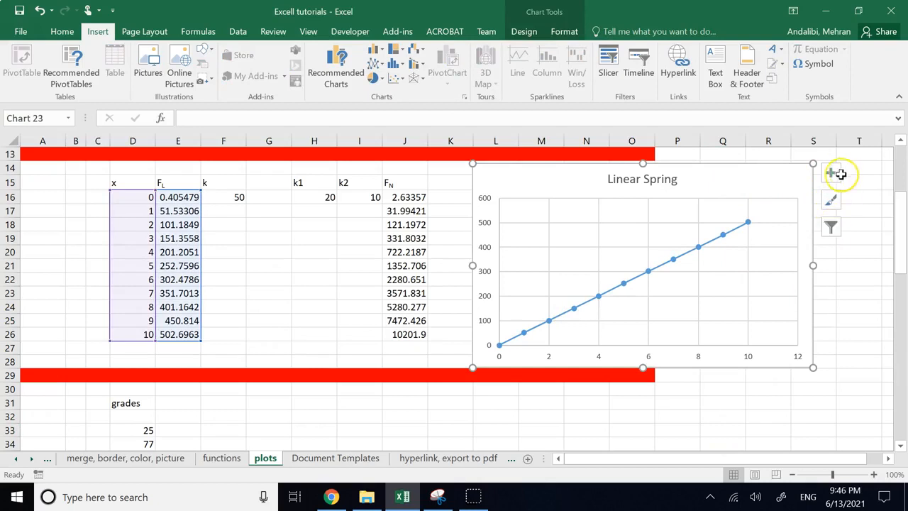
{"action": "left_click", "coordinate": [832, 174]}
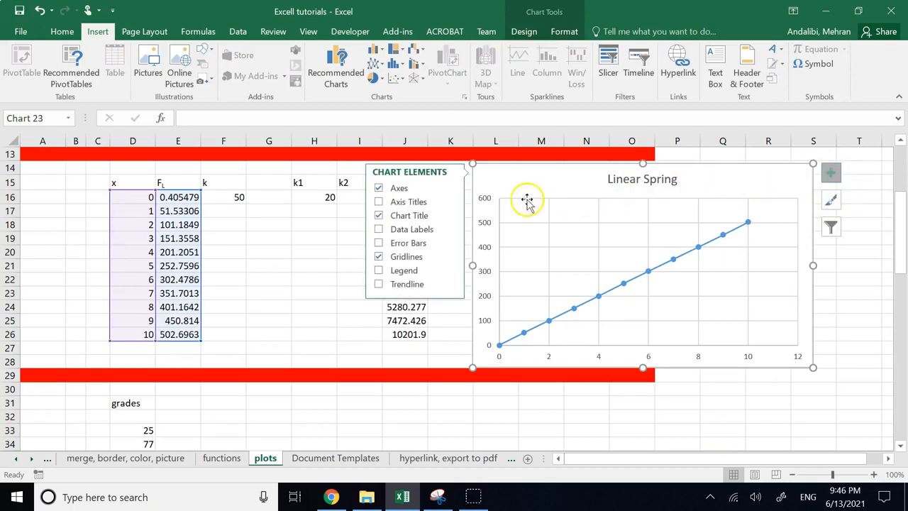
{"action": "left_click", "coordinate": [378, 201]}
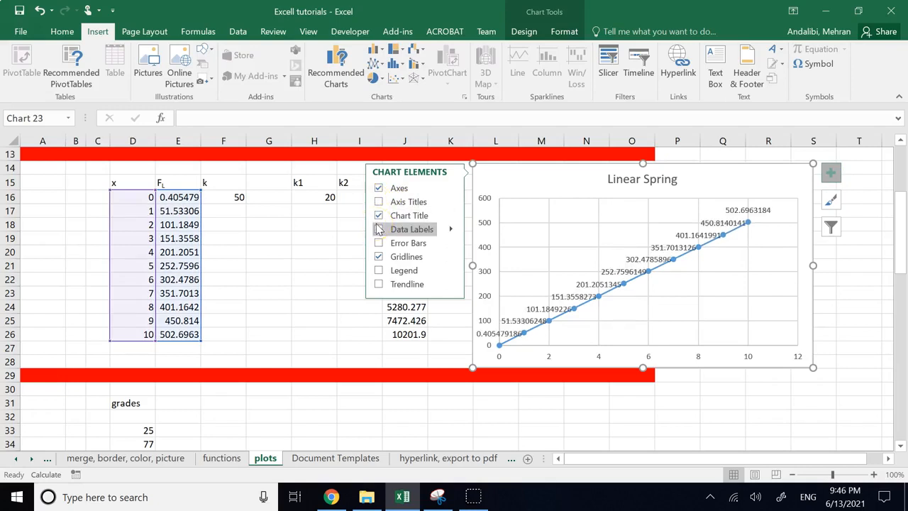
{"action": "left_click", "coordinate": [381, 243]}
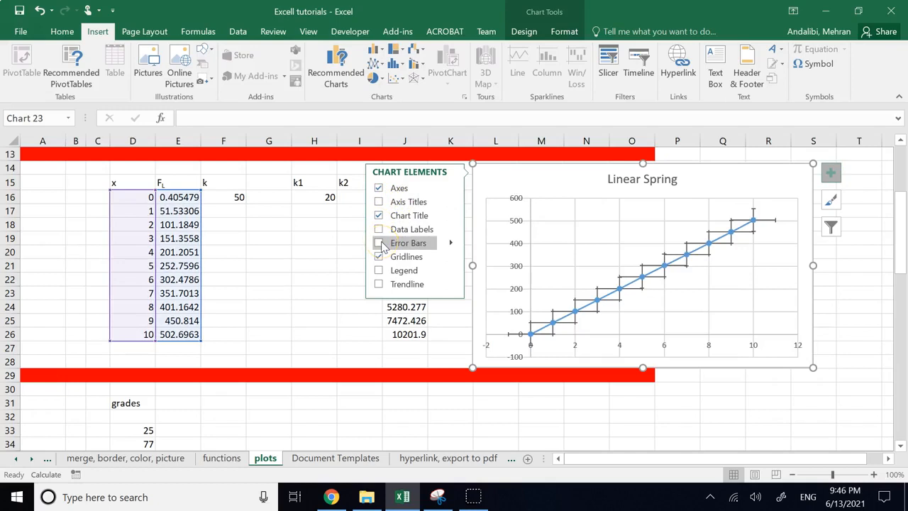
{"action": "left_click", "coordinate": [380, 273]}
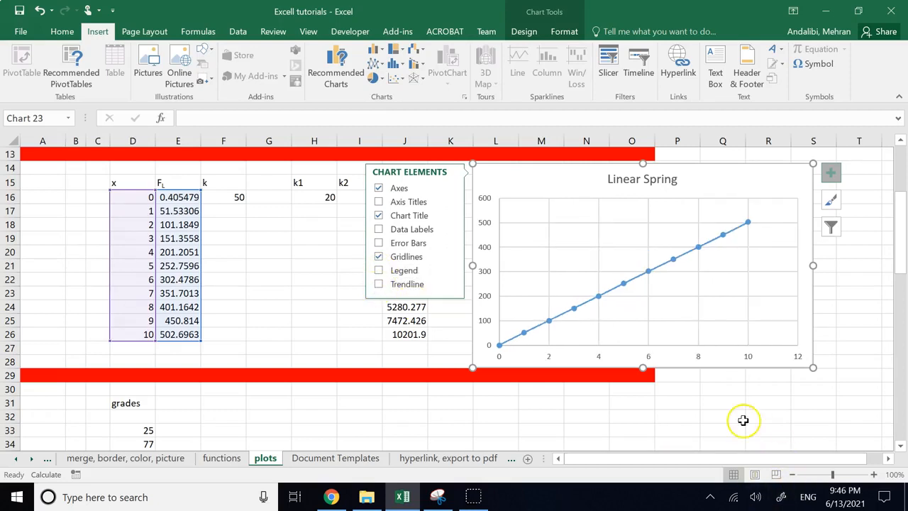
{"action": "left_click", "coordinate": [743, 423]}
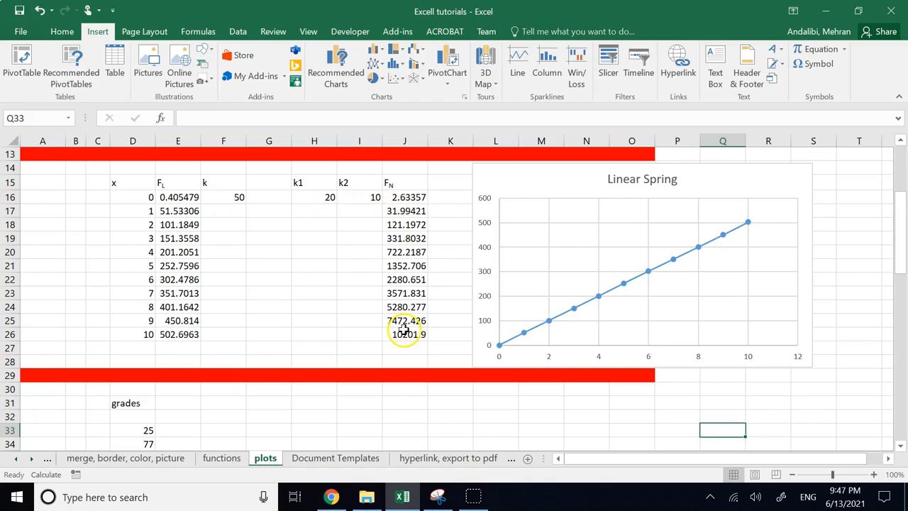
Step: Extend the linear force header in E15 to "FL = kx", with subscript turned off for the text after the L
{"action": "left_click", "coordinate": [352, 215]}
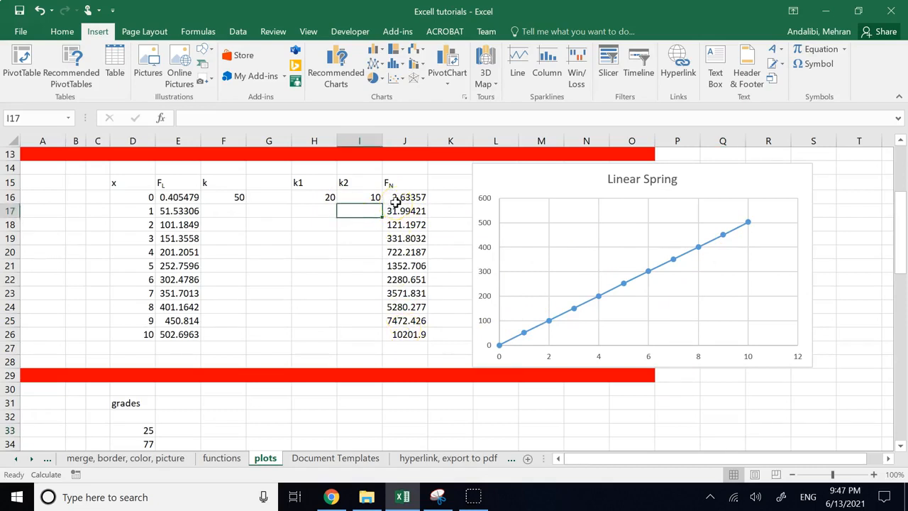
{"action": "double_click", "coordinate": [176, 184]}
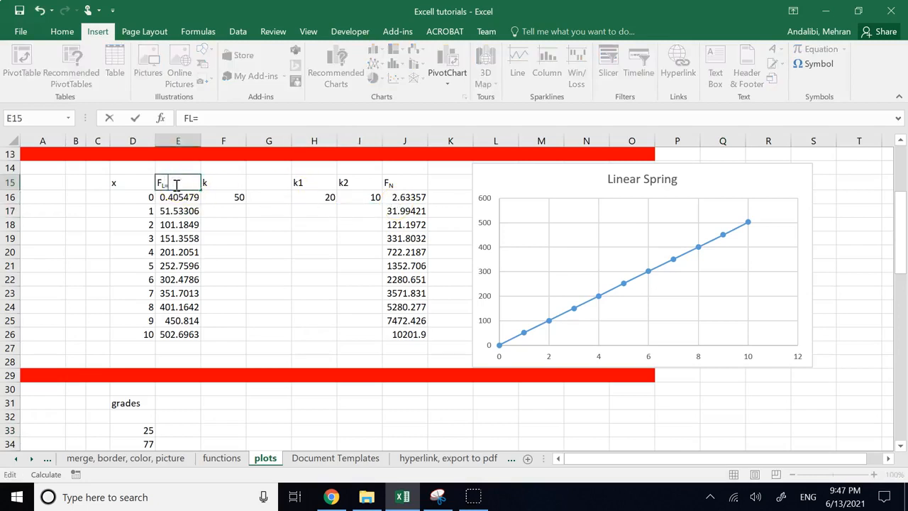
{"action": "left_click", "coordinate": [243, 258]}
{"action": "left_click", "coordinate": [61, 31]}
{"action": "left_click", "coordinate": [223, 95]}
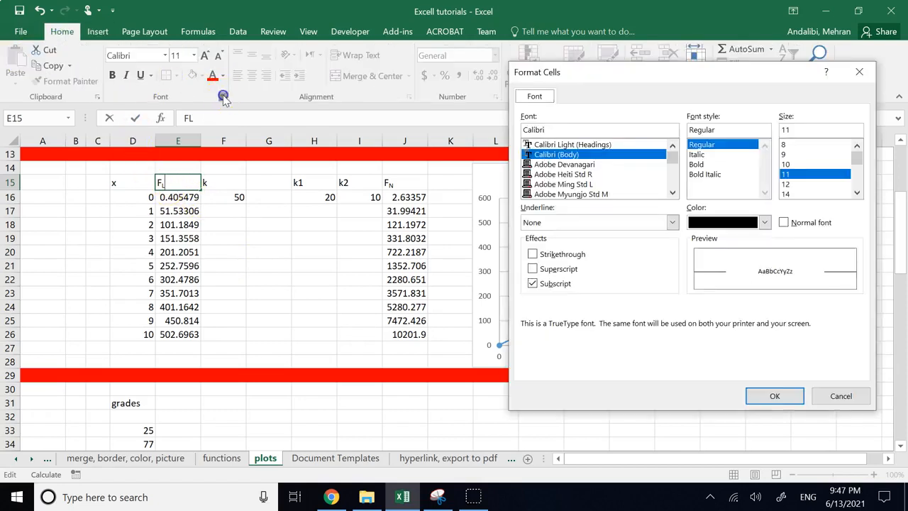
{"action": "left_click", "coordinate": [532, 283]}
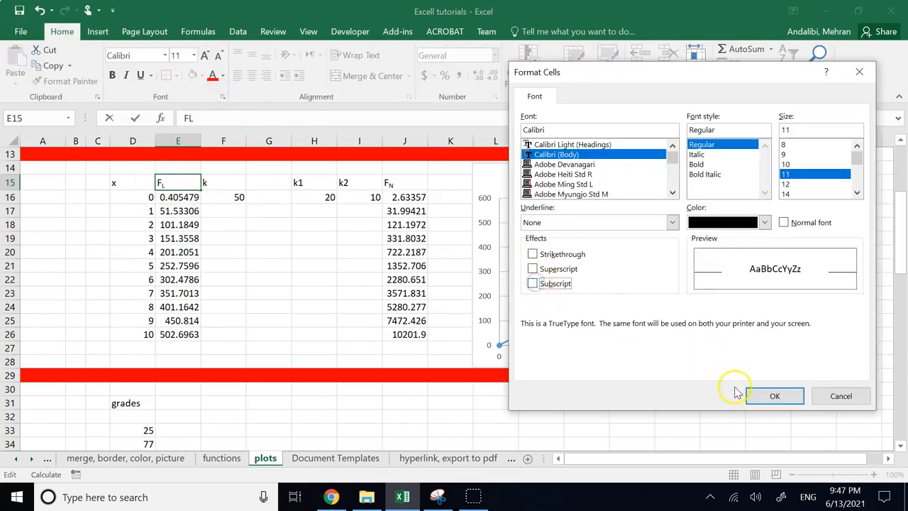
{"action": "left_click", "coordinate": [758, 395]}
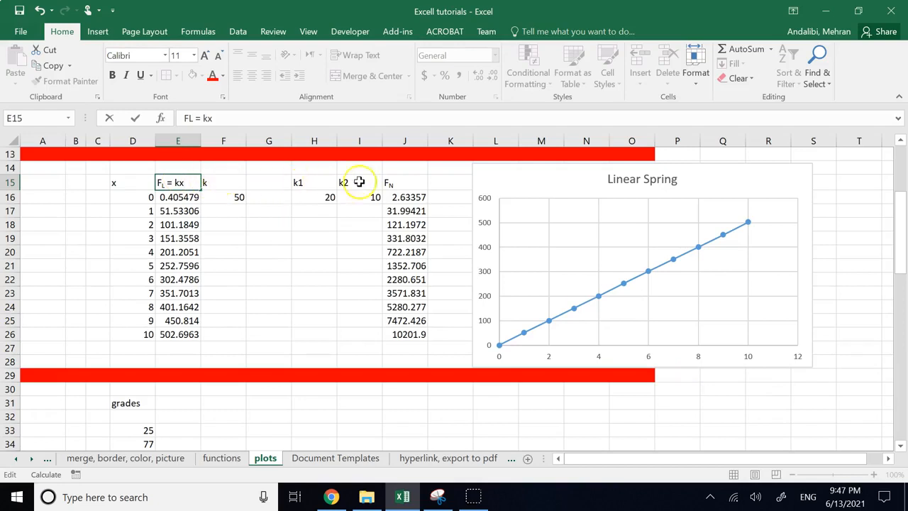
Step: Extend the nonlinear force header in J15 to "FN = k1x+k2x3", with subscript turned off for the text after the N
{"action": "double_click", "coordinate": [397, 183]}
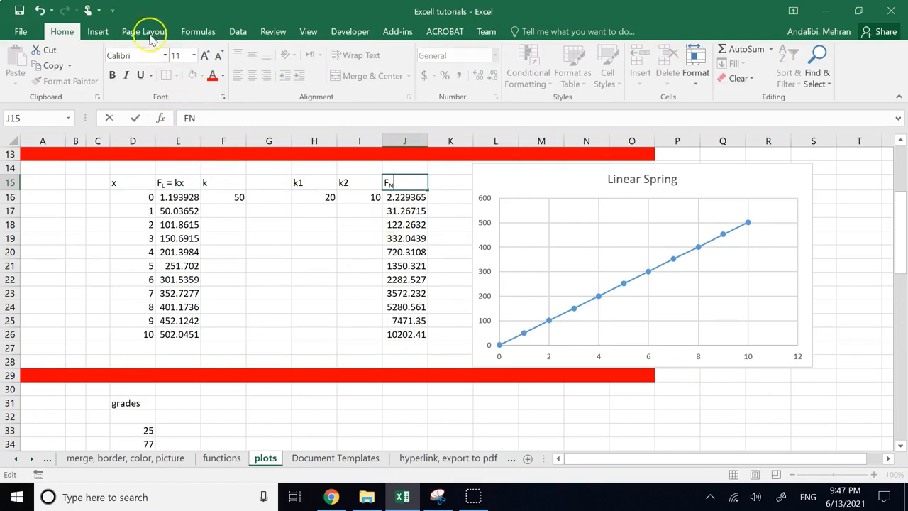
{"action": "left_click", "coordinate": [222, 102]}
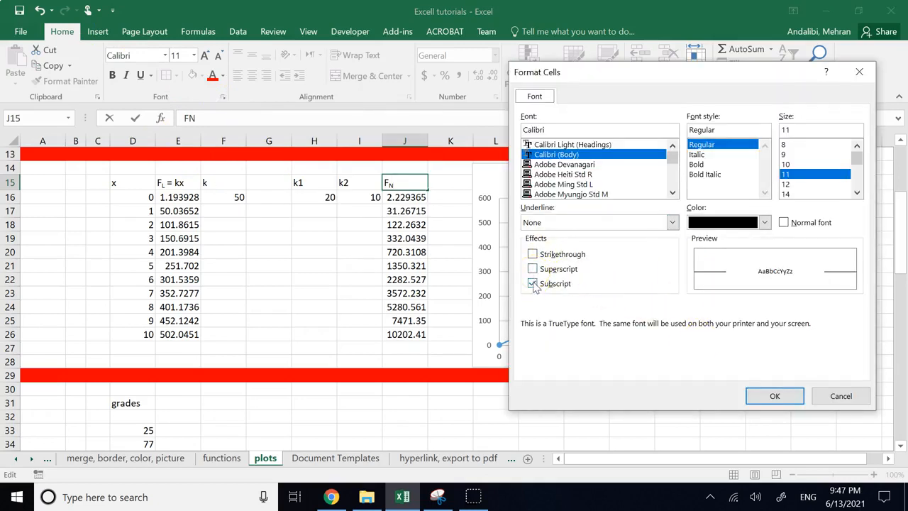
{"action": "left_click", "coordinate": [774, 396]}
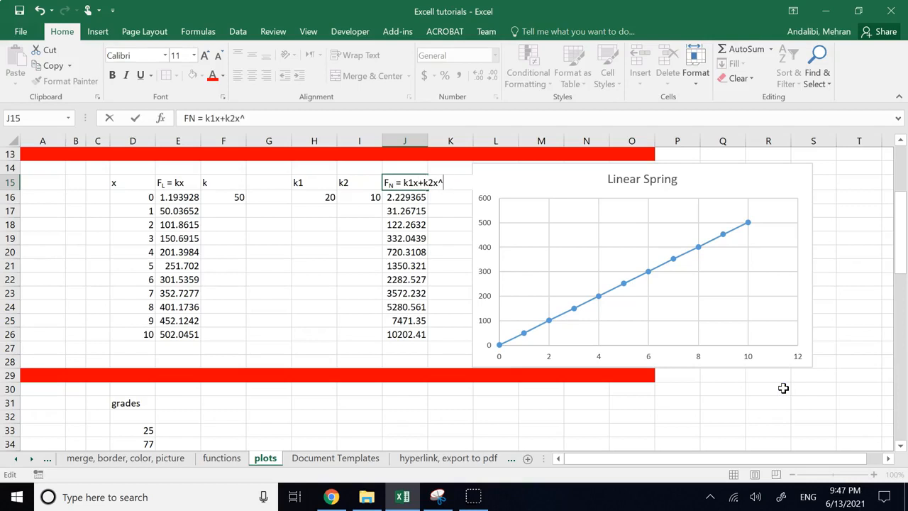
{"action": "left_click", "coordinate": [440, 223]}
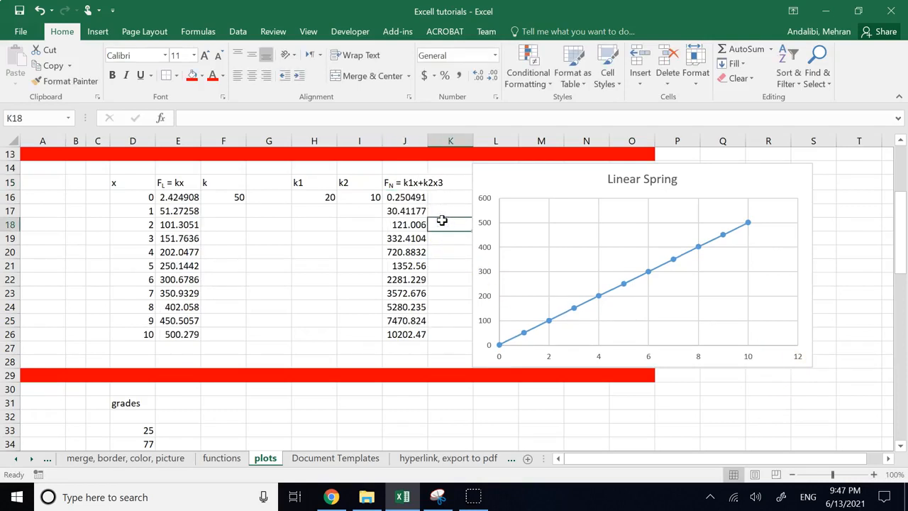
{"action": "left_click", "coordinate": [324, 247]}
Step: Format the 1 and the 2 after each k in the J15 header as subscripts
{"action": "left_click", "coordinate": [414, 183]}
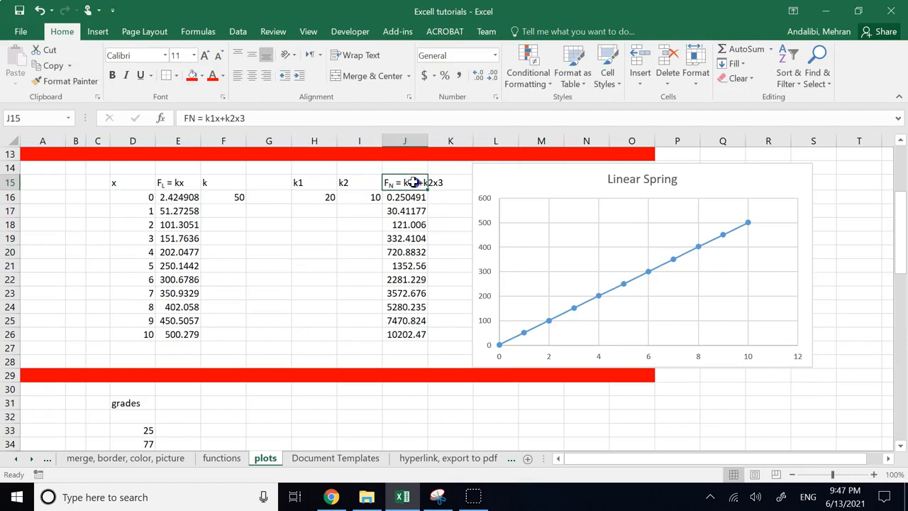
{"action": "double_click", "coordinate": [413, 182]}
{"action": "left_click_drag", "start_coordinate": [412, 183], "coordinate": [408, 184]}
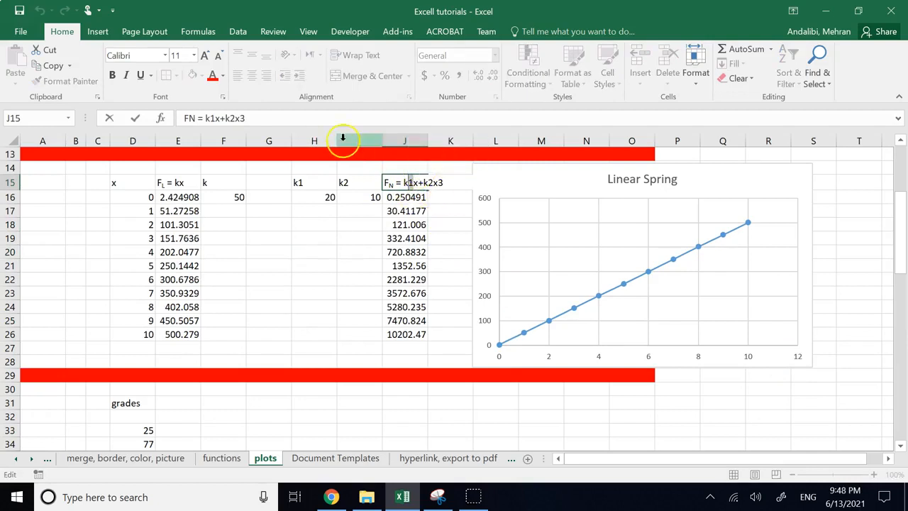
{"action": "left_click", "coordinate": [220, 96]}
{"action": "left_click", "coordinate": [553, 283]}
{"action": "left_click", "coordinate": [755, 395]}
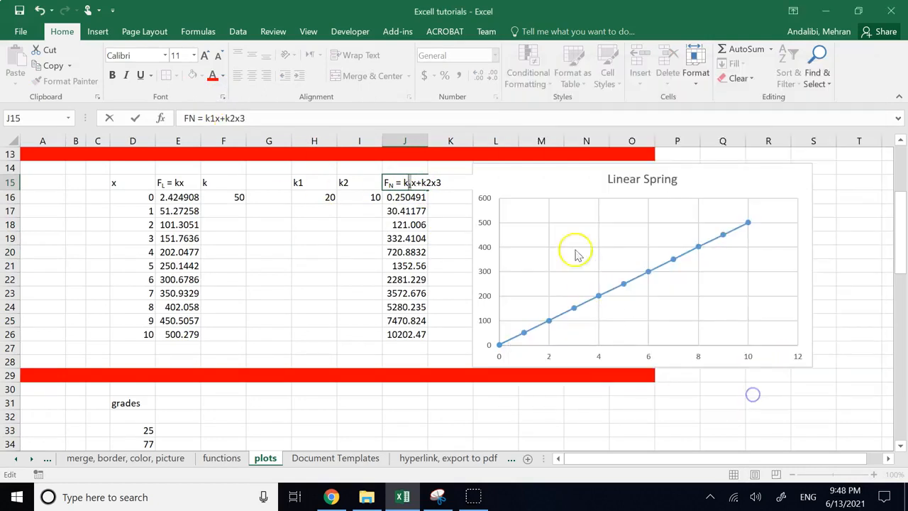
{"action": "left_click_drag", "start_coordinate": [428, 180], "coordinate": [434, 180]}
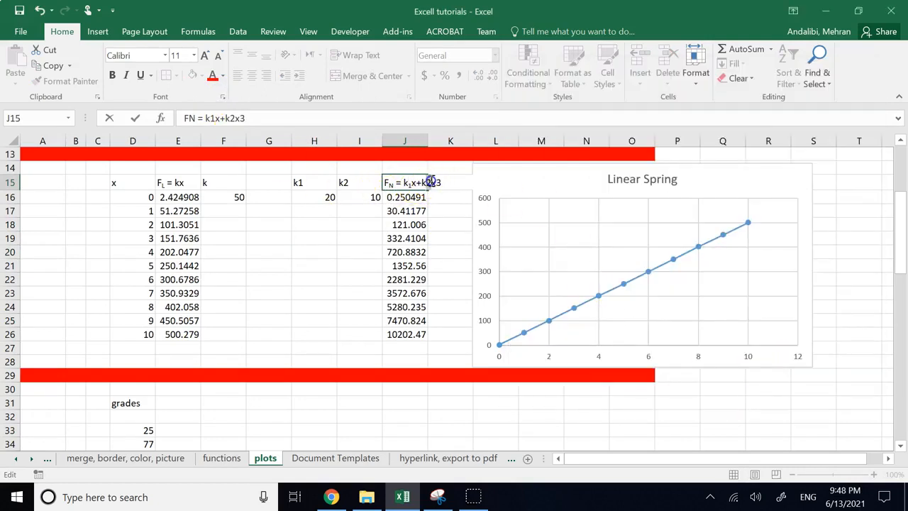
{"action": "left_click", "coordinate": [223, 97]}
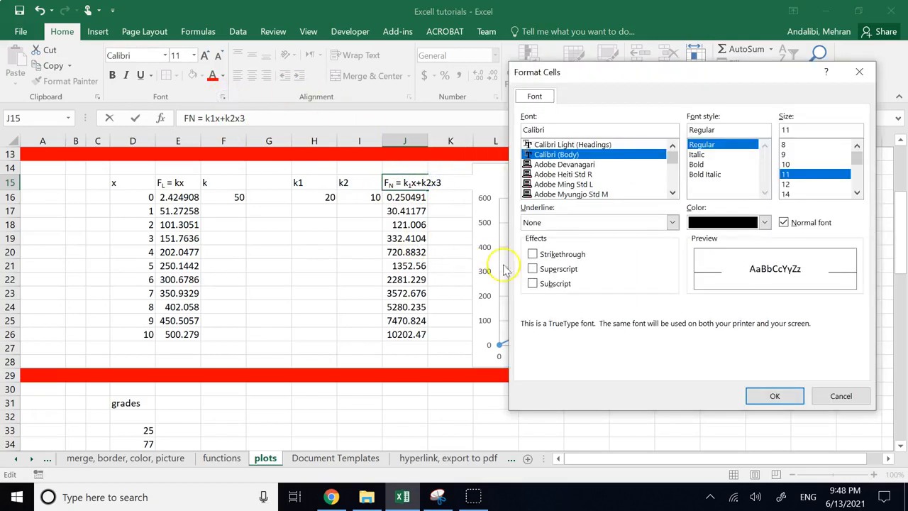
{"action": "left_click", "coordinate": [531, 283]}
{"action": "left_click", "coordinate": [752, 393]}
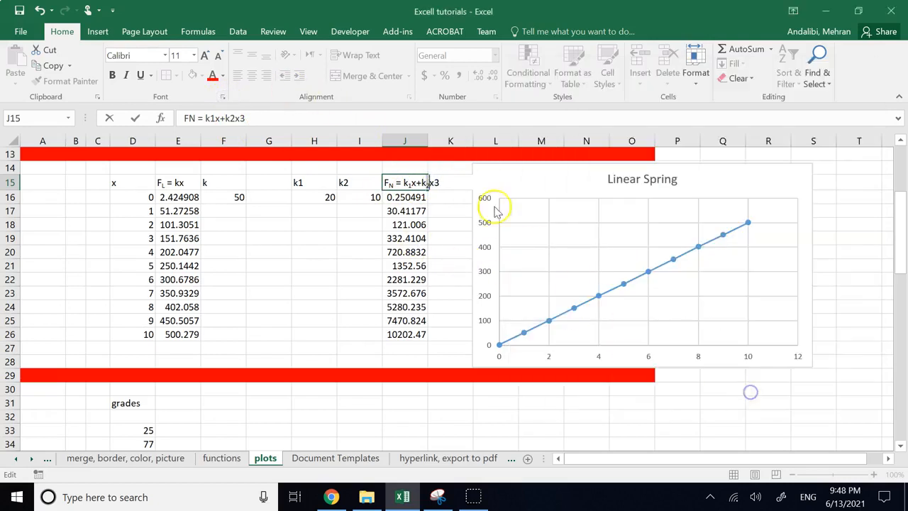
Step: Format the final 3 in the J15 header as a superscript so it reads as x cubed
{"action": "left_click_drag", "start_coordinate": [434, 183], "coordinate": [440, 183]}
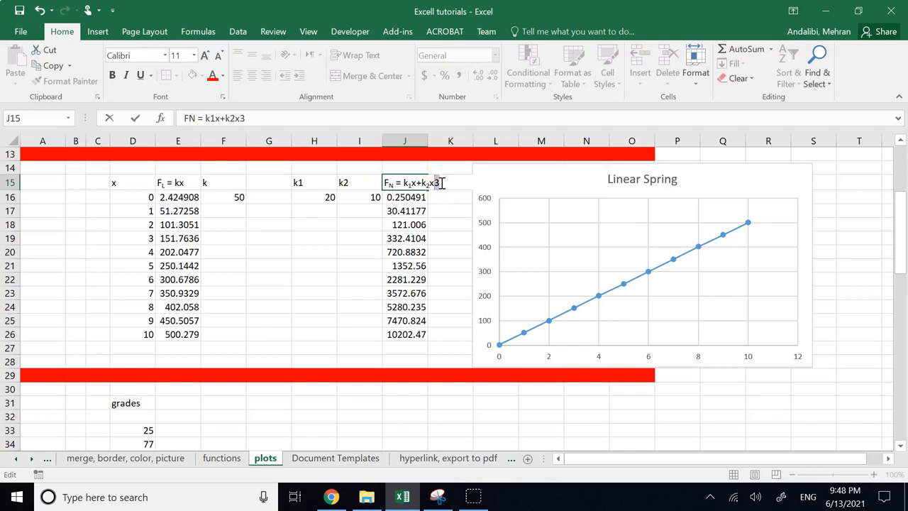
{"action": "left_click", "coordinate": [223, 97]}
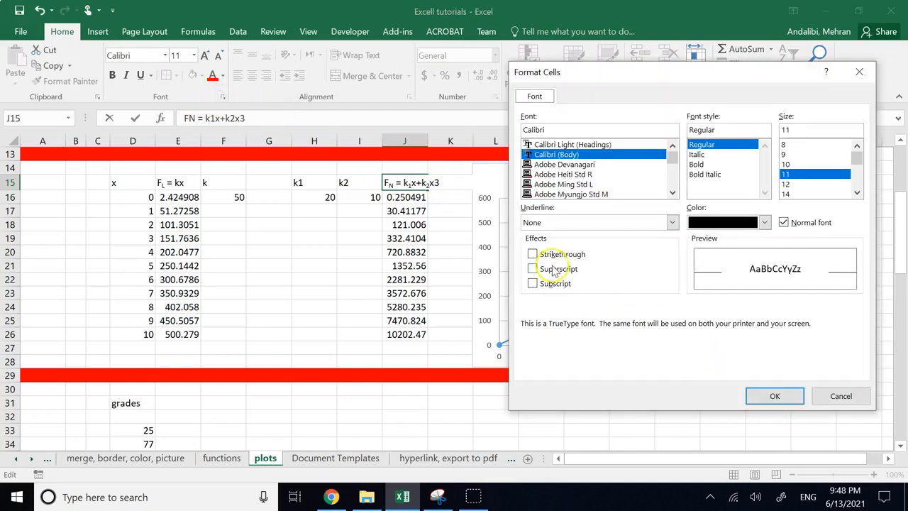
{"action": "left_click", "coordinate": [532, 268]}
{"action": "left_click", "coordinate": [772, 396]}
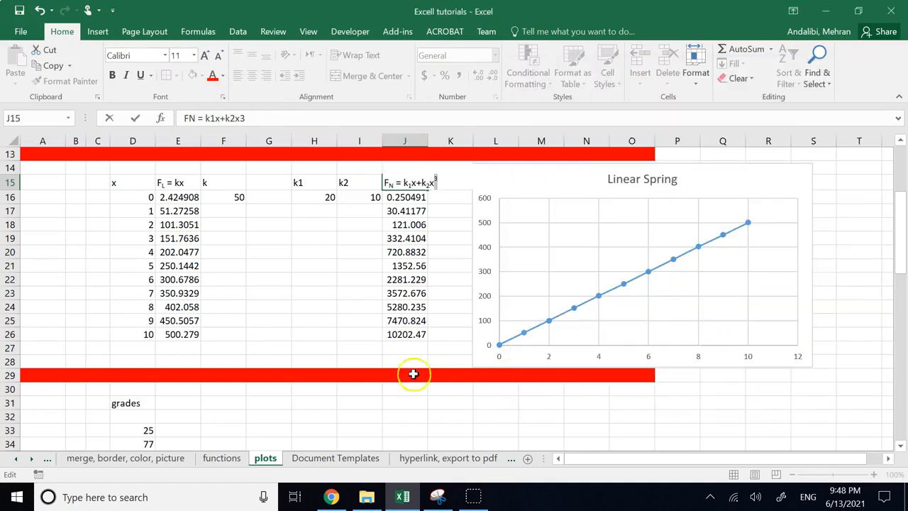
{"action": "left_click", "coordinate": [411, 402]}
Step: Format the 2 in the k2 header in I15 as a subscript
{"action": "left_click", "coordinate": [348, 184]}
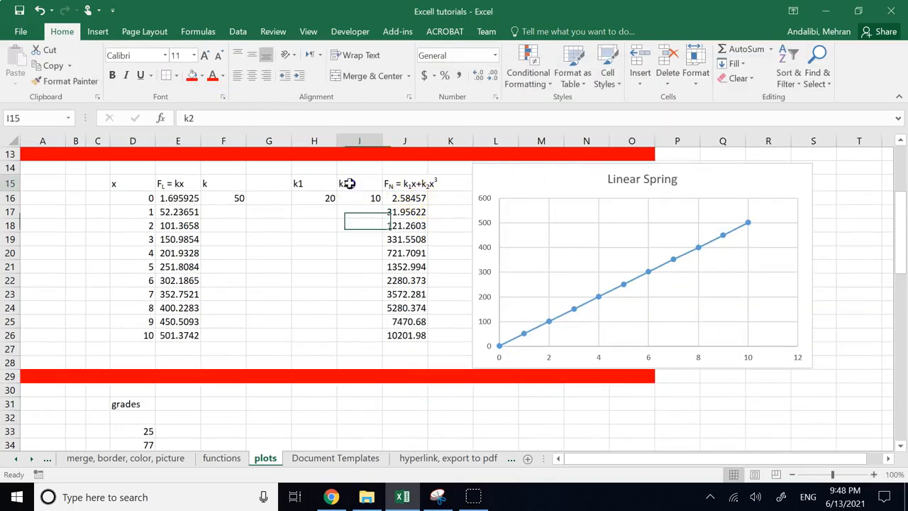
{"action": "left_click_drag", "start_coordinate": [348, 185], "coordinate": [346, 186]}
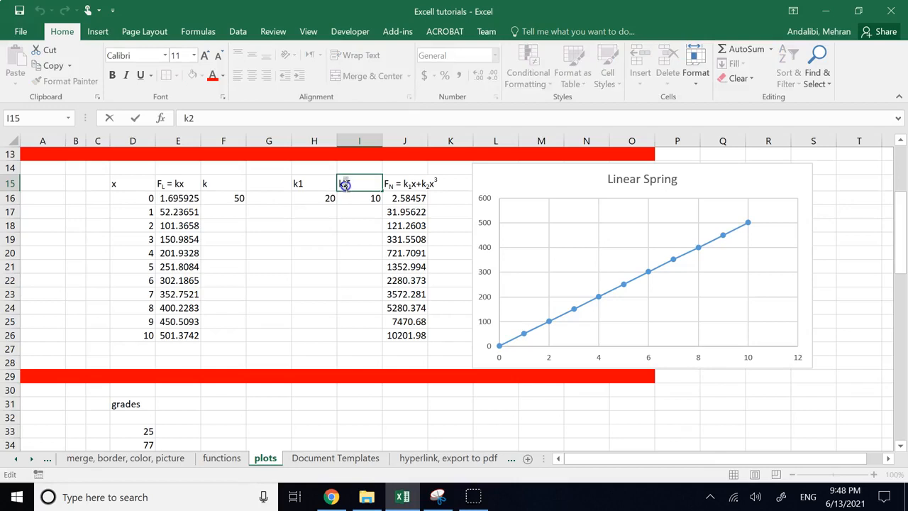
{"action": "left_click", "coordinate": [222, 96]}
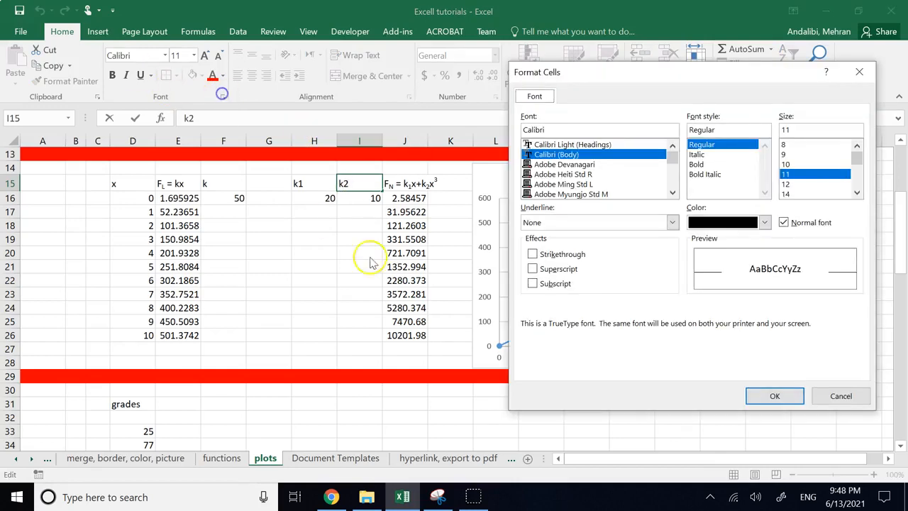
{"action": "left_click", "coordinate": [551, 284]}
{"action": "left_click", "coordinate": [774, 396]}
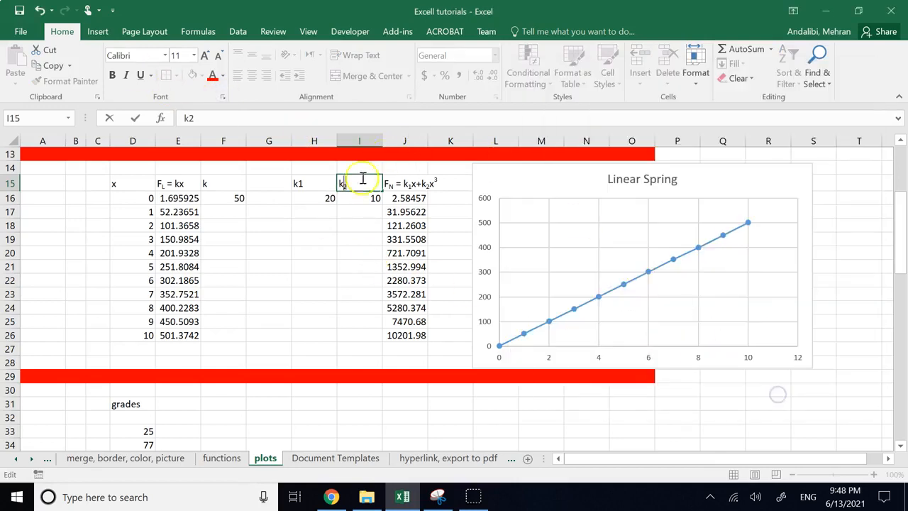
Step: Format the 1 in the k1 header in H15 as a subscript and save the workbook
{"action": "double_click", "coordinate": [305, 185]}
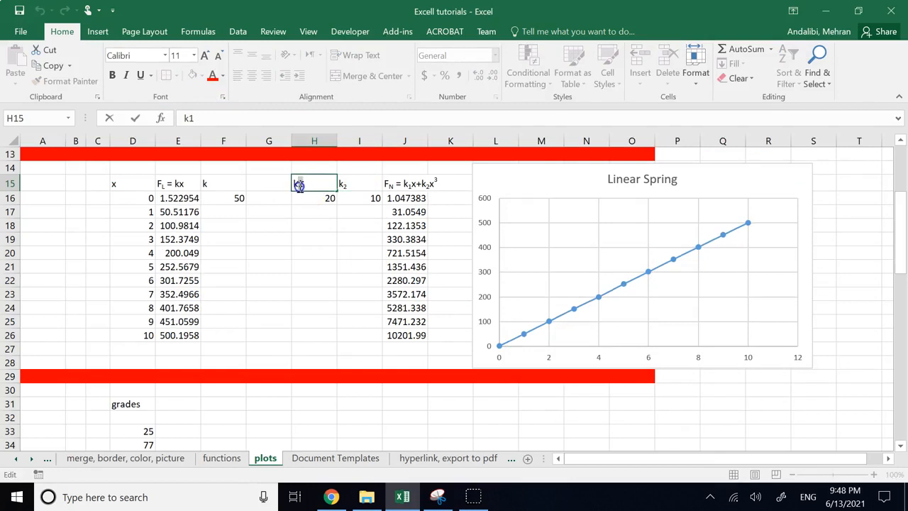
{"action": "left_click", "coordinate": [222, 97]}
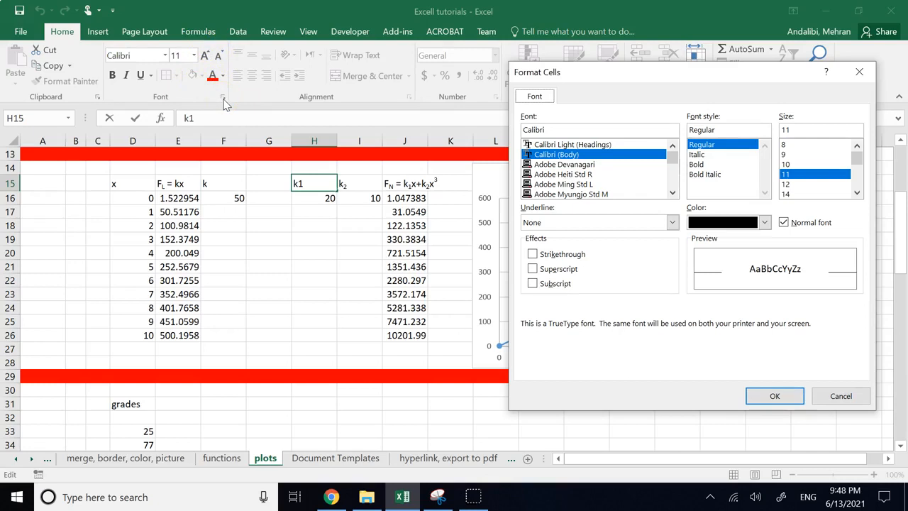
{"action": "left_click", "coordinate": [533, 282]}
{"action": "left_click", "coordinate": [786, 397]}
{"action": "left_click", "coordinate": [422, 418]}
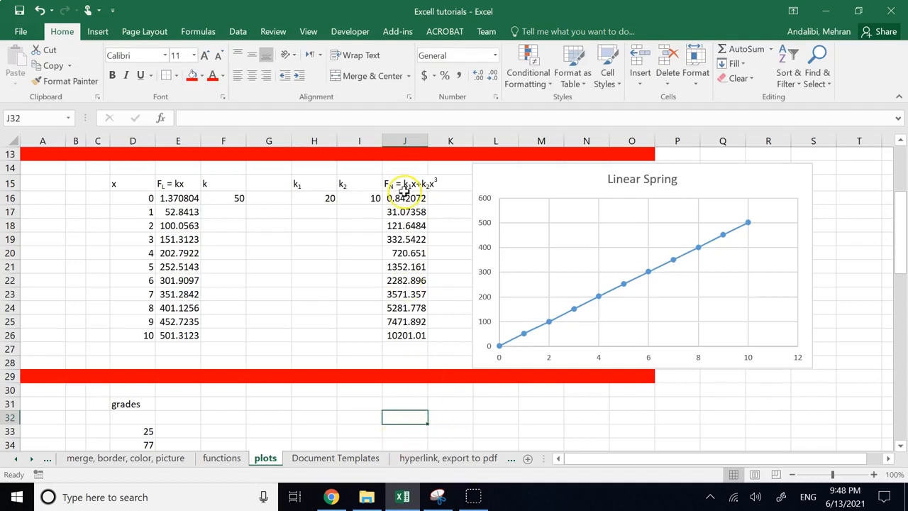
{"action": "left_click", "coordinate": [19, 10]}
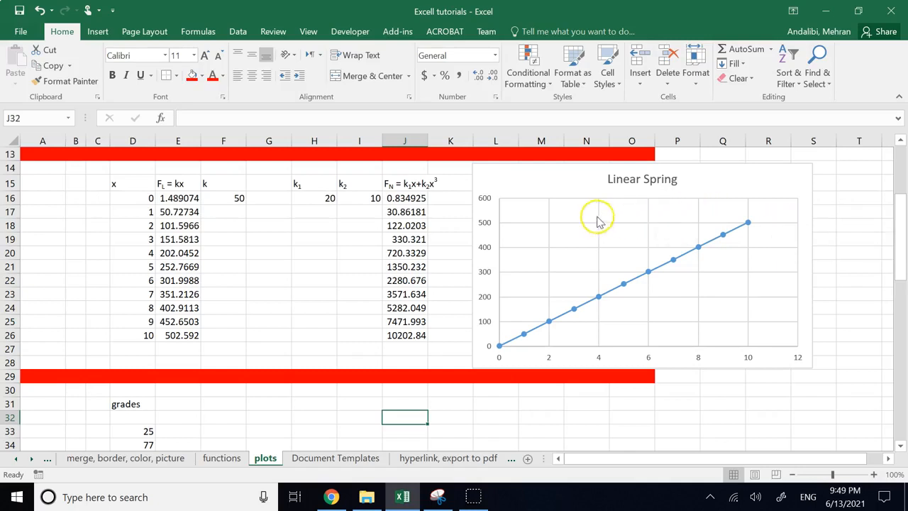
Step: Add a second data series named "Nonlinear Spring" to the Linear Spring chart
{"action": "right_click", "coordinate": [525, 183]}
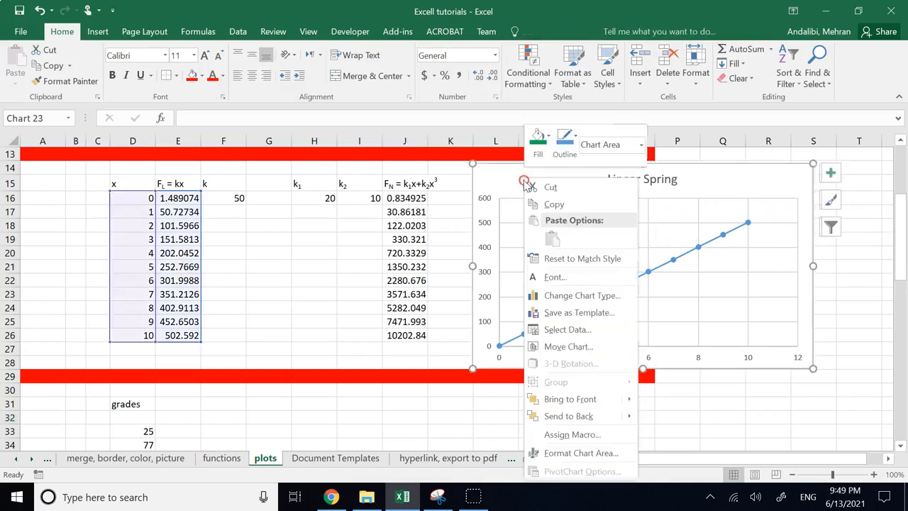
{"action": "left_click", "coordinate": [606, 329]}
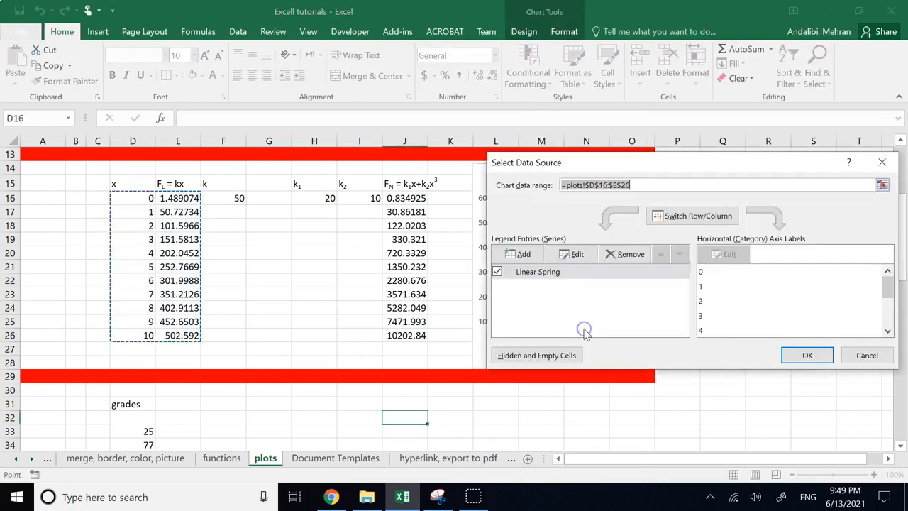
{"action": "left_click", "coordinate": [521, 253]}
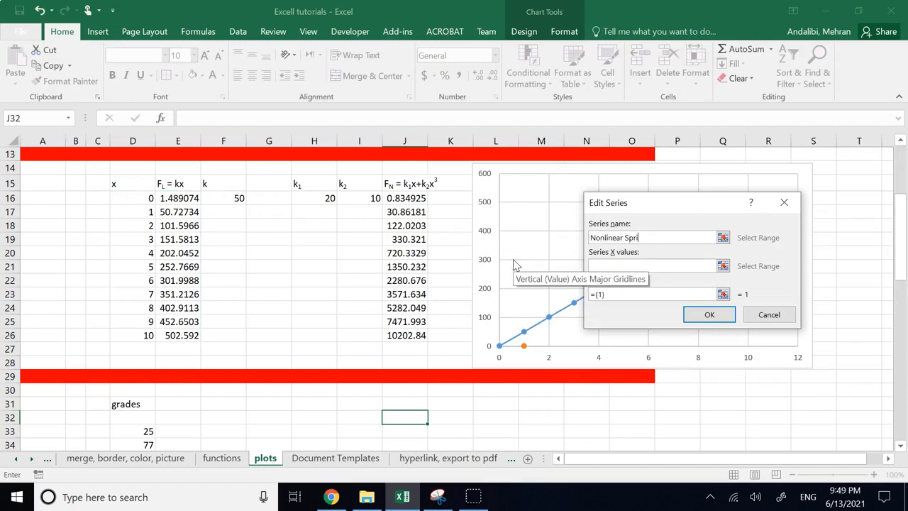
{"action": "type", "text": "Nonlinear Spring"}
Step: Set the Nonlinear Spring series X values to D16:D26 and its Y values to J16:J26, and apply the data source
{"action": "left_click", "coordinate": [722, 266]}
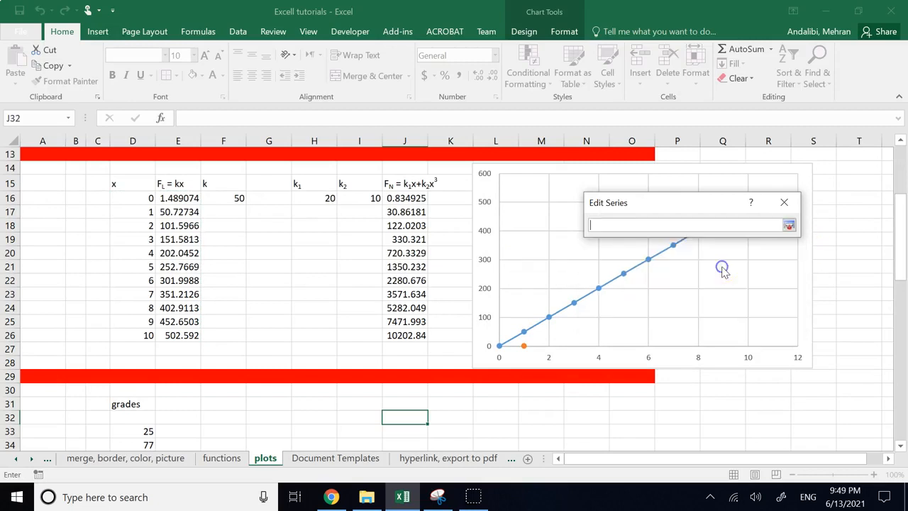
{"action": "left_click_drag", "start_coordinate": [144, 198], "coordinate": [146, 337]}
{"action": "left_click", "coordinate": [789, 225]}
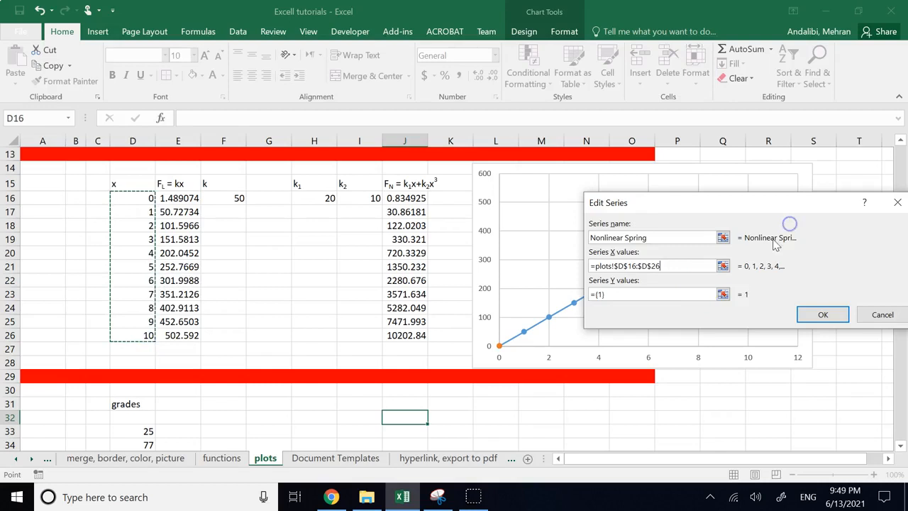
{"action": "left_click", "coordinate": [723, 294]}
{"action": "left_click_drag", "start_coordinate": [404, 199], "coordinate": [404, 330]}
{"action": "left_click", "coordinate": [901, 225]}
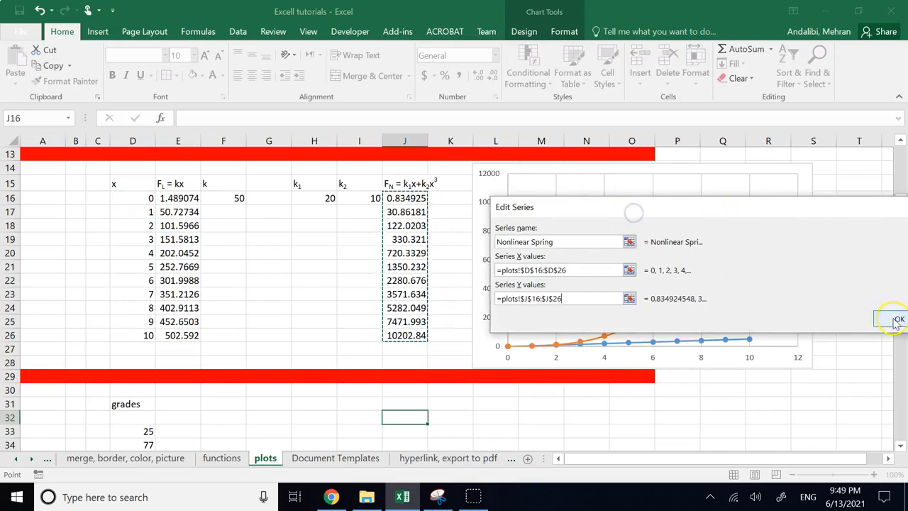
{"action": "left_click", "coordinate": [891, 321]}
{"action": "left_click", "coordinate": [806, 355]}
{"action": "left_click", "coordinate": [783, 402]}
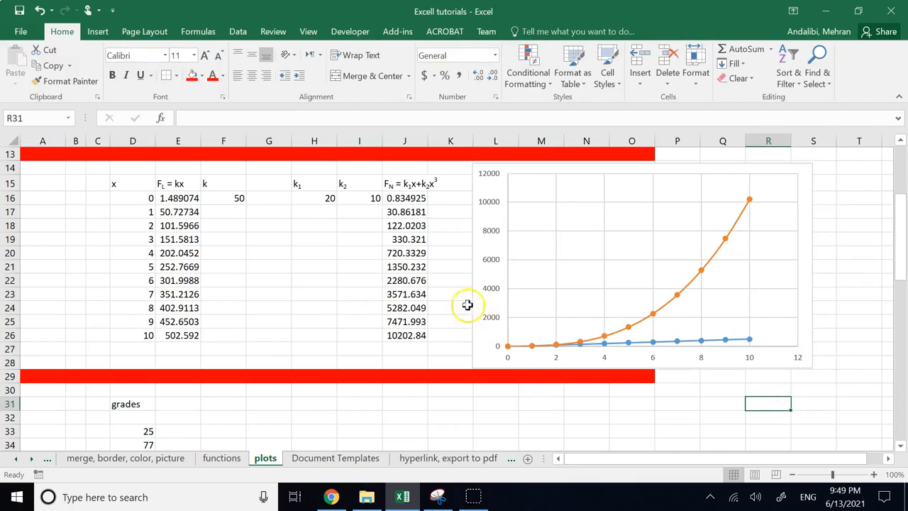
Step: Set the k2 coefficient in I16 to 5
{"action": "left_click", "coordinate": [365, 200]}
{"action": "double_click", "coordinate": [365, 200]}
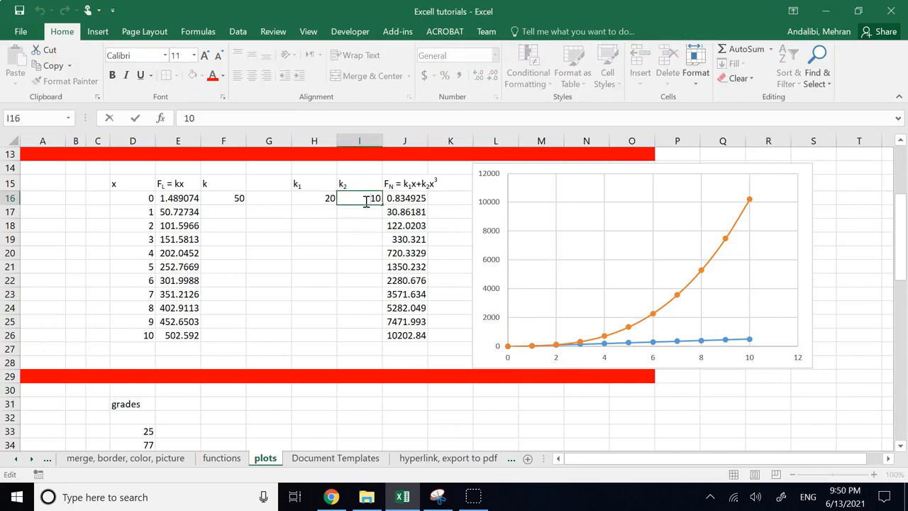
{"action": "left_click", "coordinate": [355, 238]}
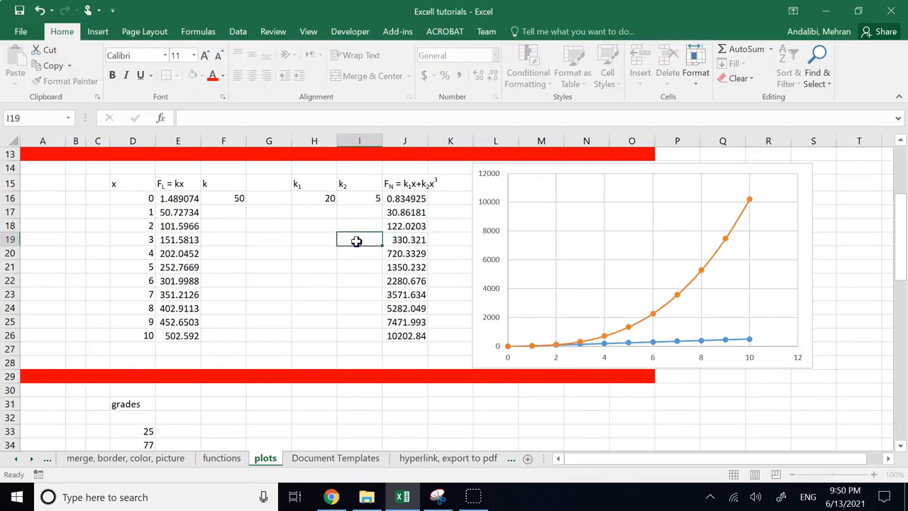
Step: Set the k1 coefficient in H16 to 10
{"action": "left_click", "coordinate": [332, 202]}
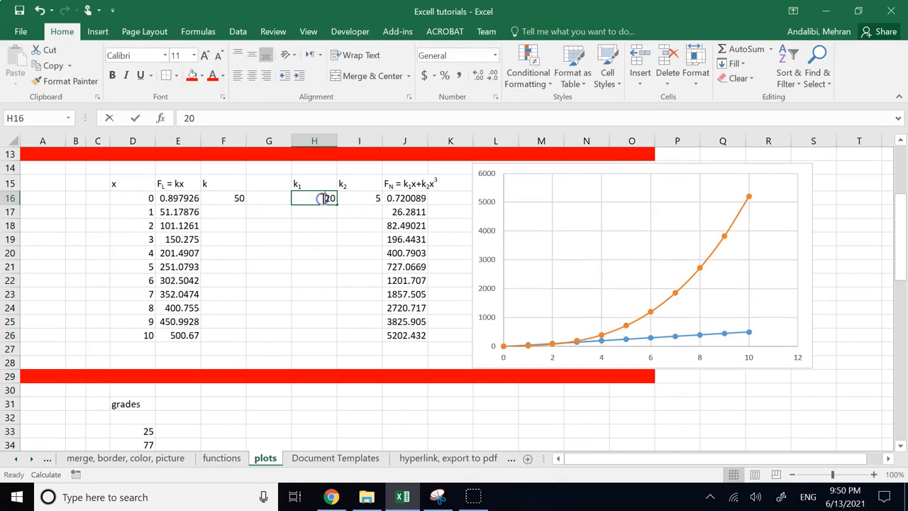
{"action": "double_click", "coordinate": [324, 198]}
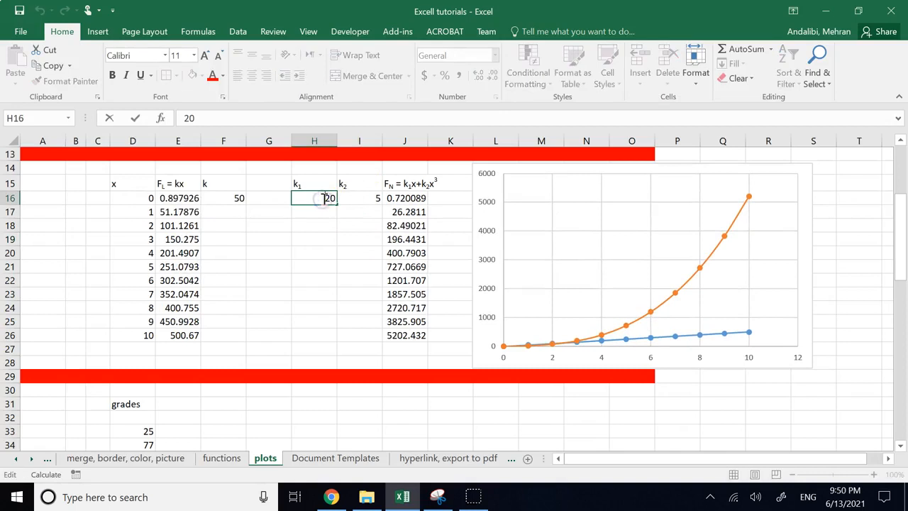
{"action": "left_click", "coordinate": [338, 270]}
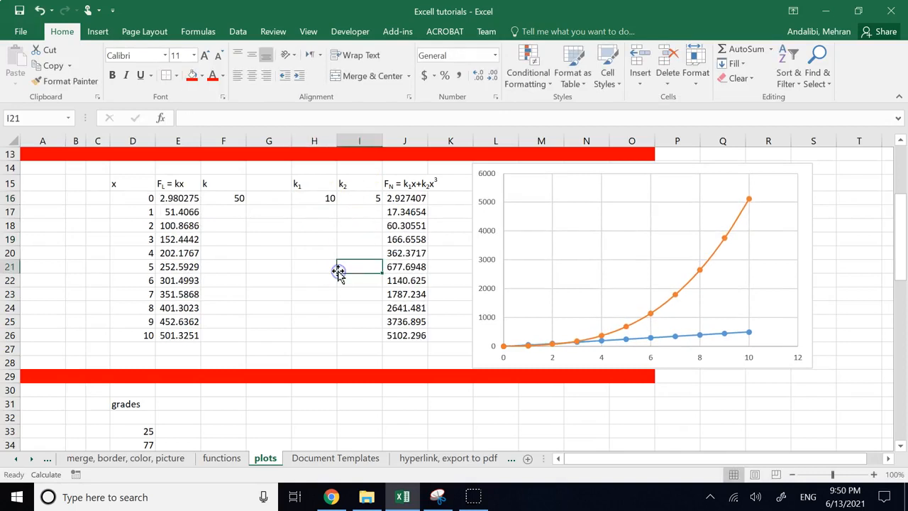
Step: Set the k2 coefficient in I16 to 3
{"action": "left_click", "coordinate": [359, 199]}
{"action": "double_click", "coordinate": [362, 199]}
{"action": "type", "text": "3"}
{"action": "key", "text": "Return"}
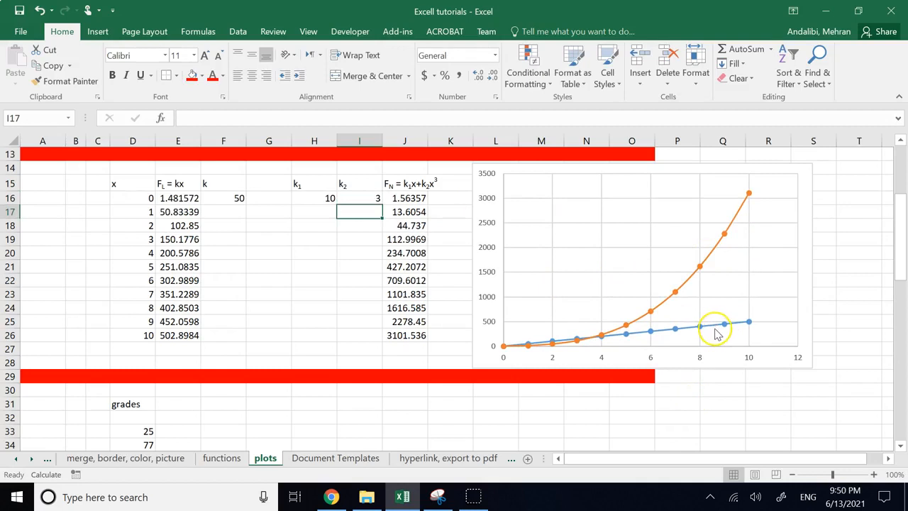
Step: Add a legend and axis titles to the spring force chart
{"action": "left_click", "coordinate": [814, 187]}
{"action": "left_click", "coordinate": [830, 174]}
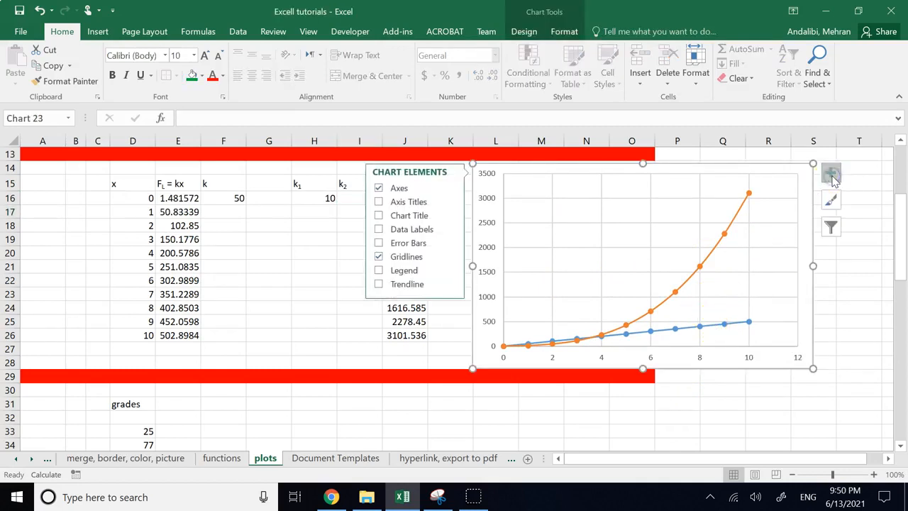
{"action": "left_click", "coordinate": [378, 271]}
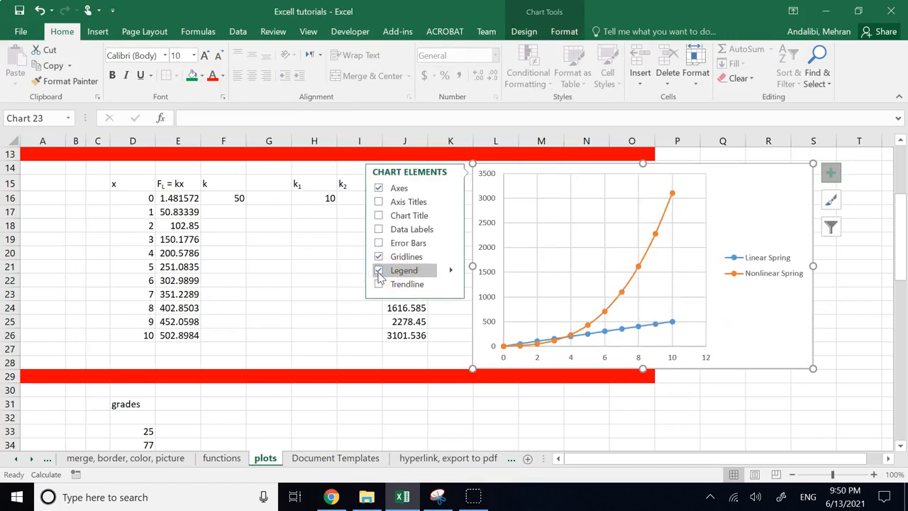
{"action": "left_click", "coordinate": [378, 202]}
{"action": "left_click", "coordinate": [378, 203]}
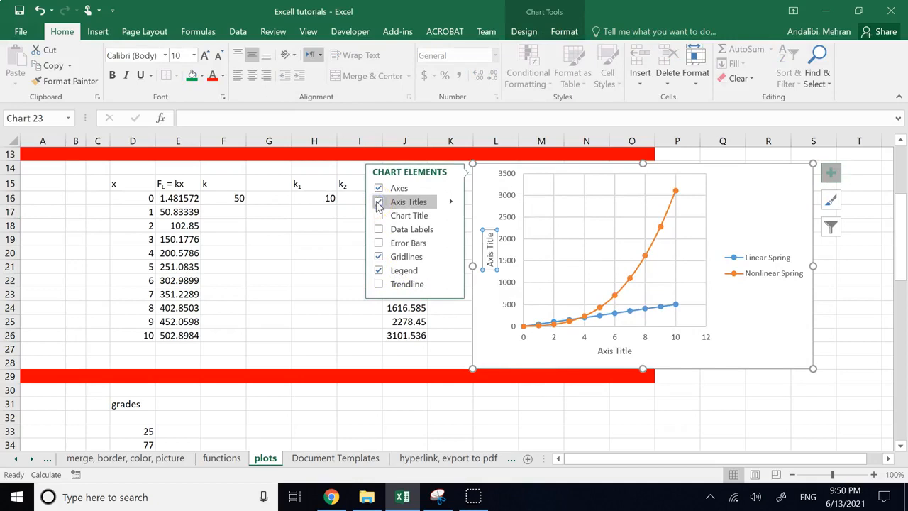
Step: Change the chart's horizontal axis title to "x"
{"action": "left_click", "coordinate": [742, 333]}
{"action": "double_click", "coordinate": [624, 351]}
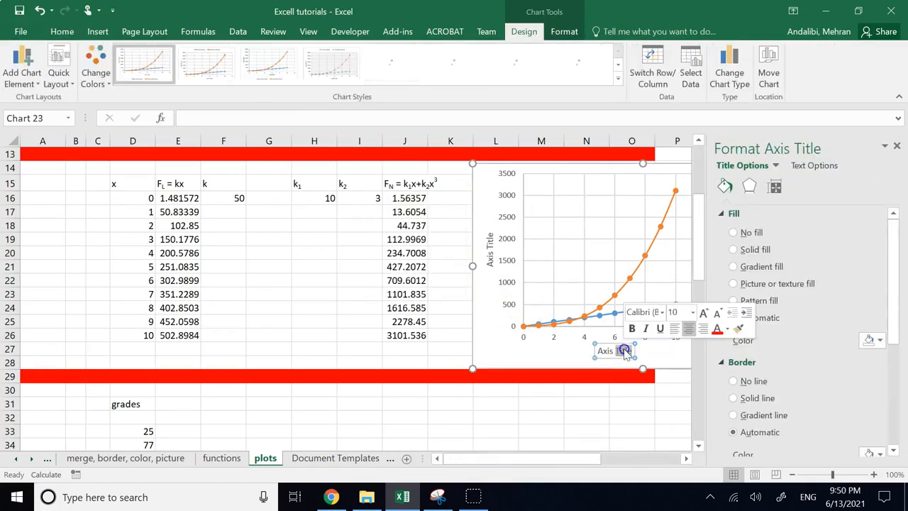
{"action": "key", "text": "BackSpace"}
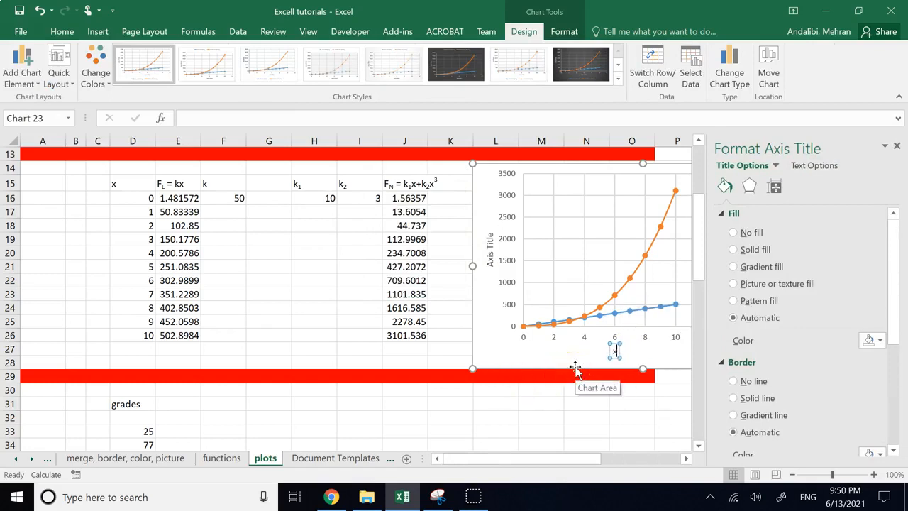
{"action": "left_click", "coordinate": [552, 362]}
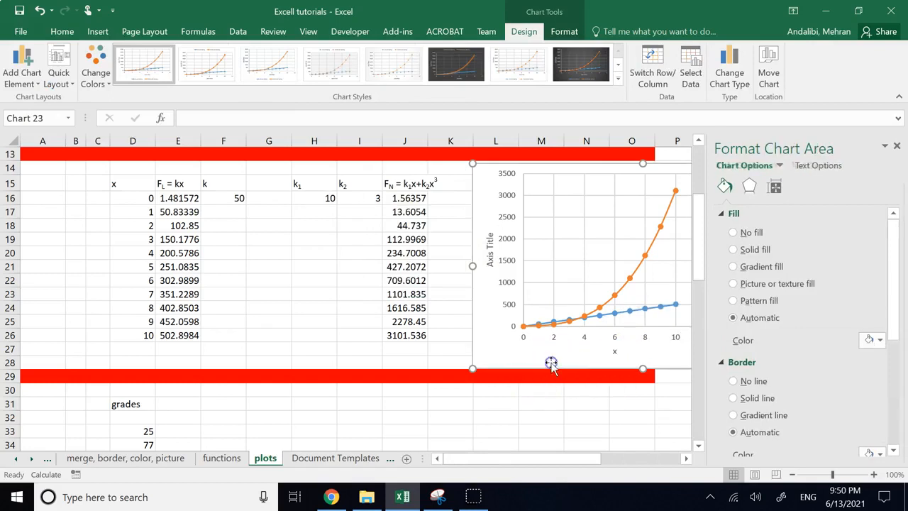
Step: Change the chart's vertical axis title to "Fs" and close the formatting pane
{"action": "double_click", "coordinate": [488, 247]}
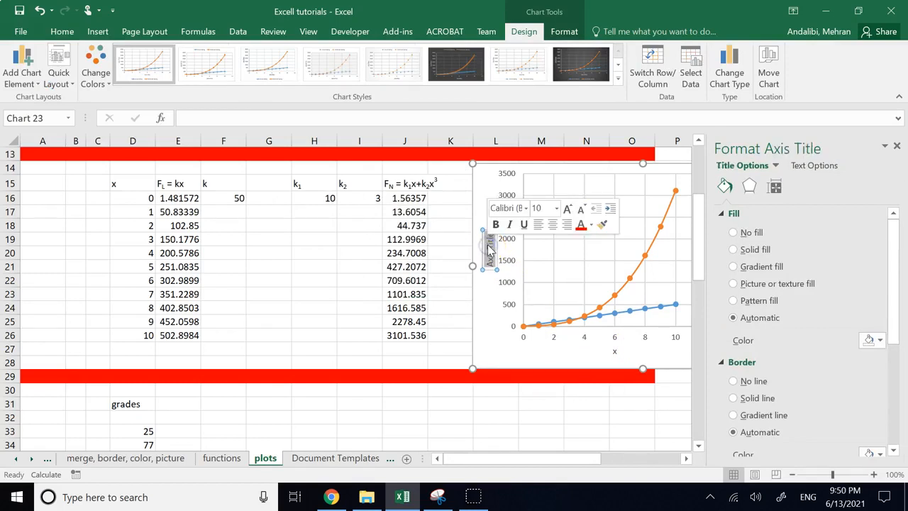
{"action": "key", "text": "BackSpace"}
{"action": "type", "text": "Fs"}
{"action": "left_click", "coordinate": [573, 430]}
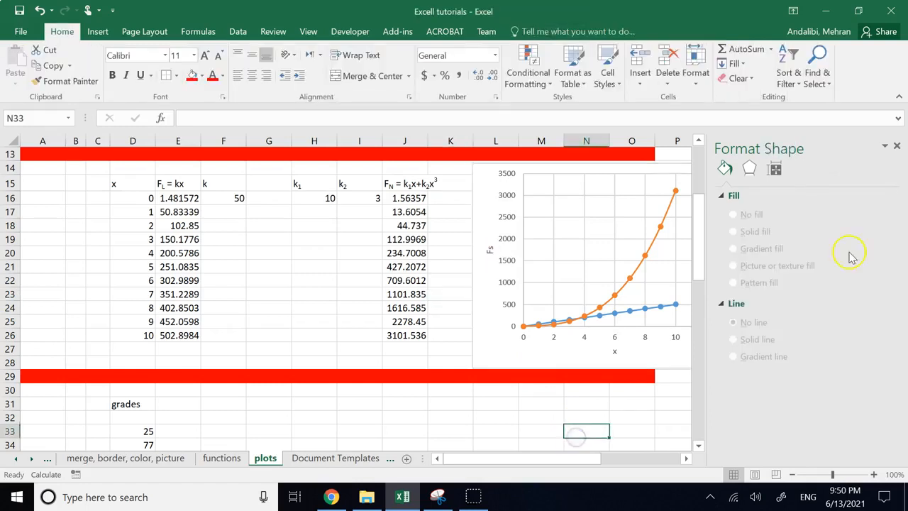
{"action": "left_click", "coordinate": [896, 146]}
{"action": "left_click", "coordinate": [767, 403]}
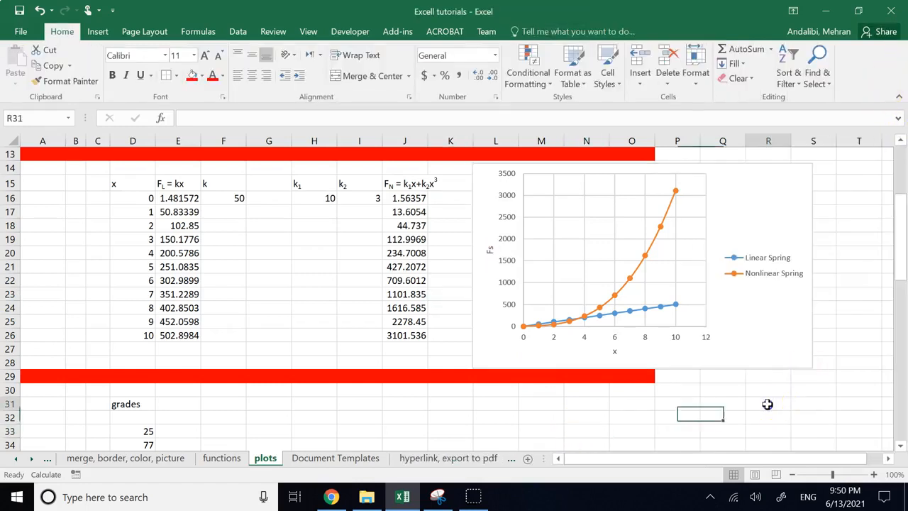
Step: Add a chart title reading "Linear vs. Nonlinear Spring"
{"action": "left_click", "coordinate": [633, 172]}
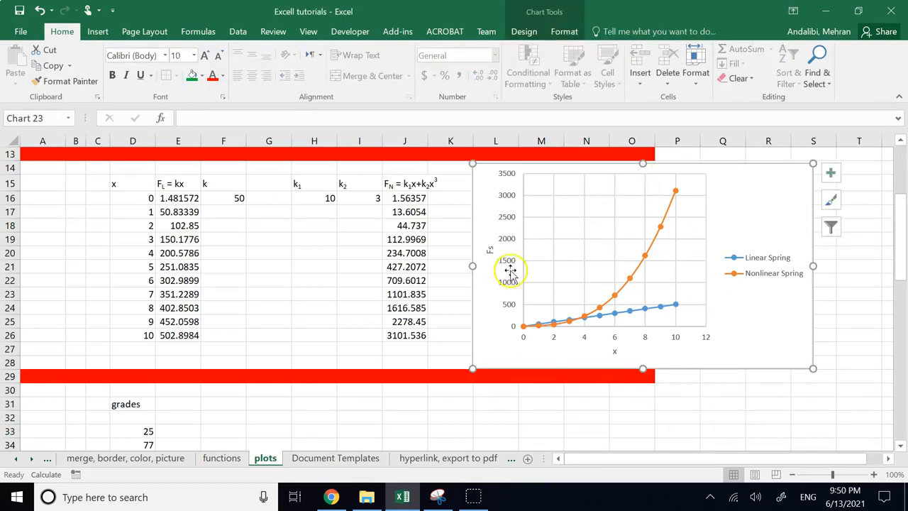
{"action": "left_click", "coordinate": [832, 174]}
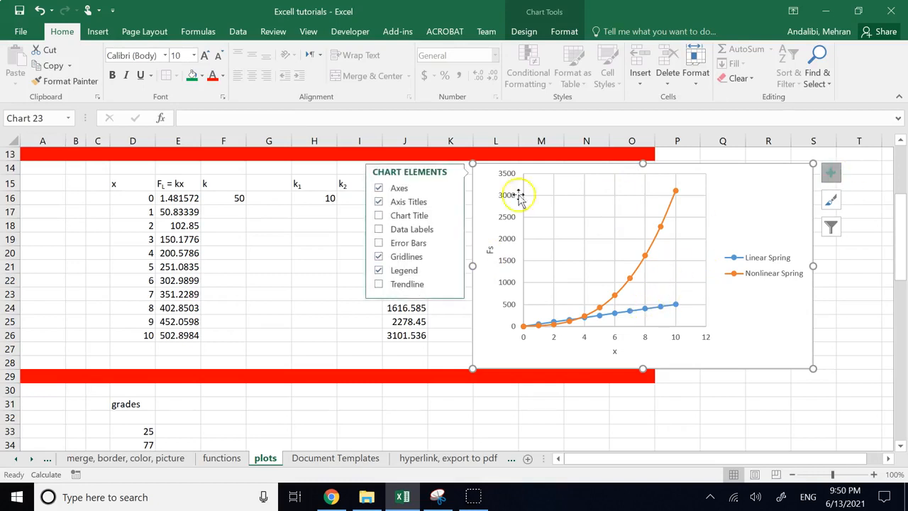
{"action": "left_click", "coordinate": [379, 215]}
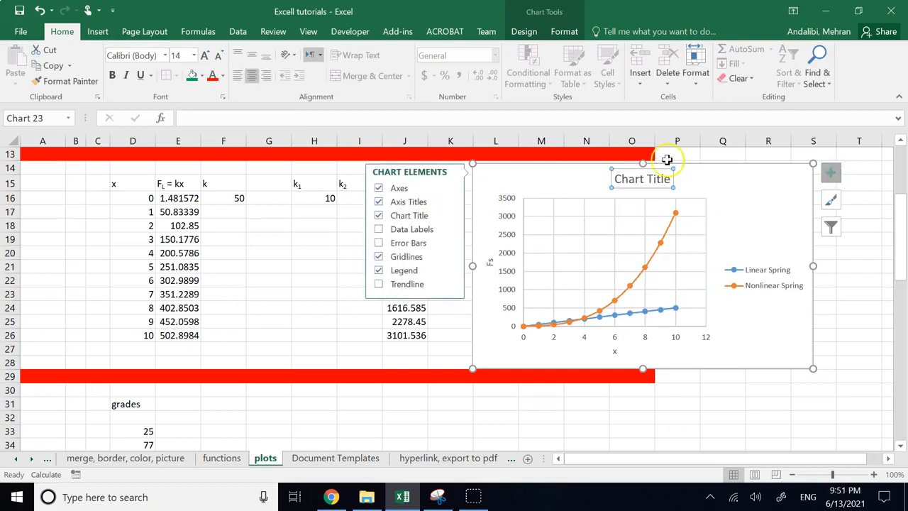
{"action": "left_click", "coordinate": [630, 178]}
{"action": "triple_click", "coordinate": [635, 181]}
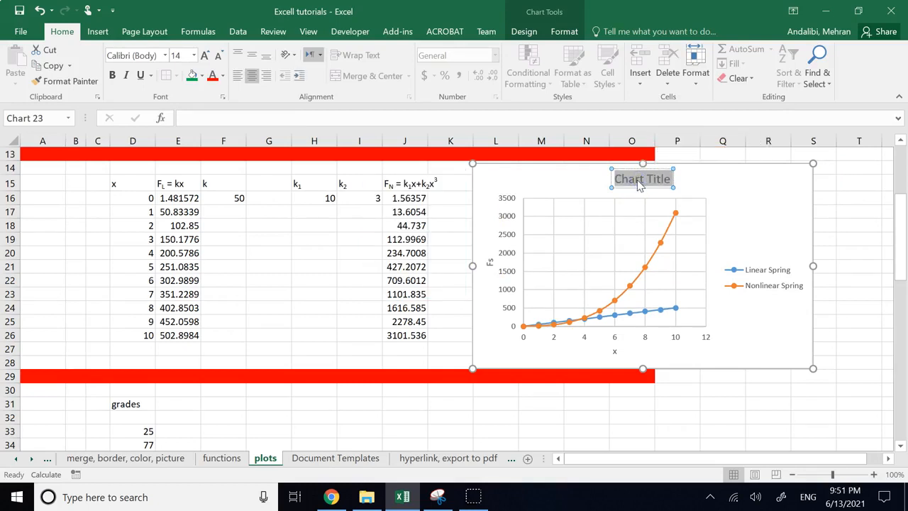
{"action": "type", "text": "Linear v"}
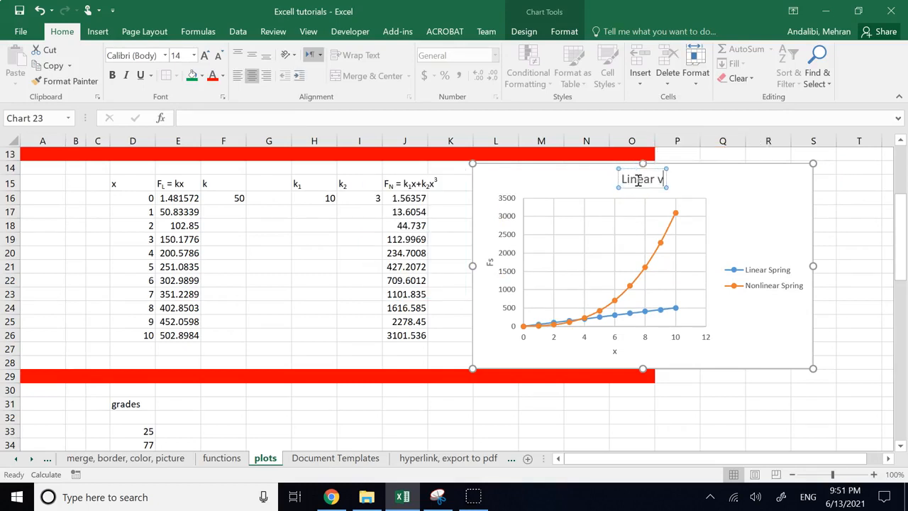
{"action": "type", "text": "s. Nonline"}
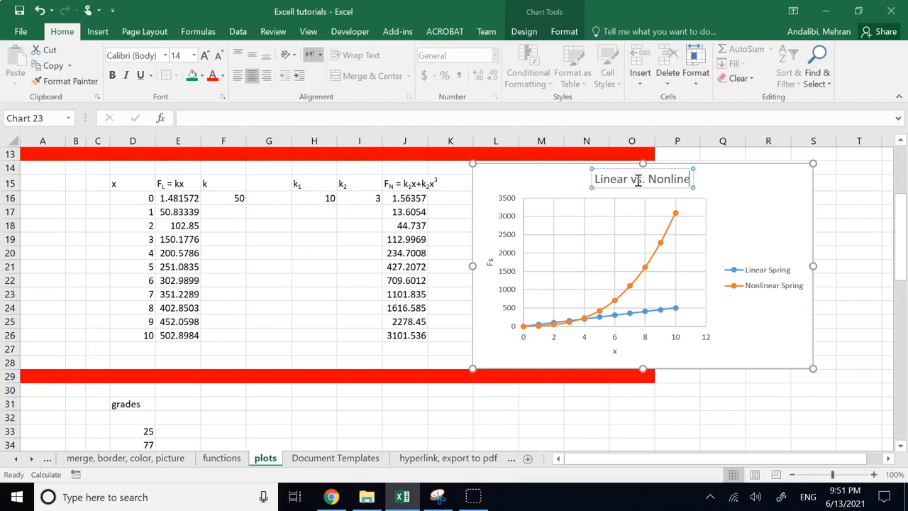
{"action": "type", "text": "ar Spring"}
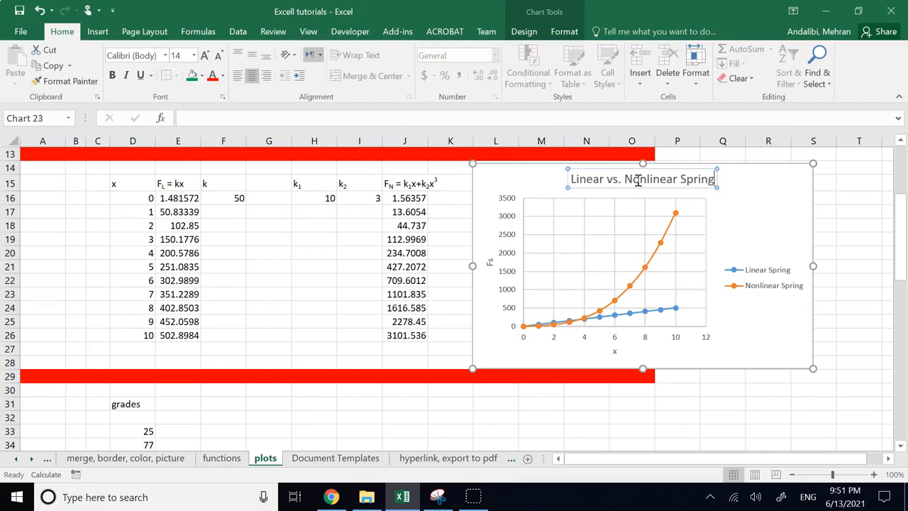
{"action": "left_click", "coordinate": [714, 390]}
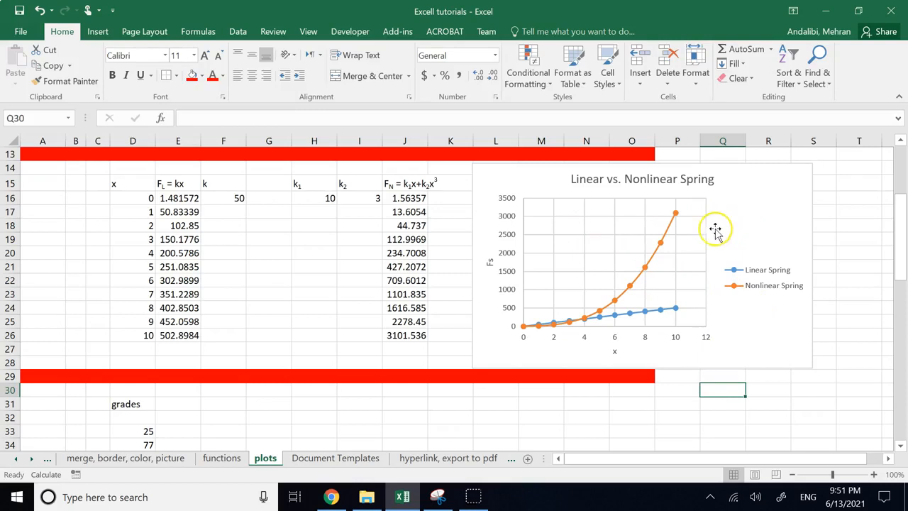
Step: Widen the plot area toward the legend and enlarge the whole chart horizontally to about column T
{"action": "left_click", "coordinate": [690, 235]}
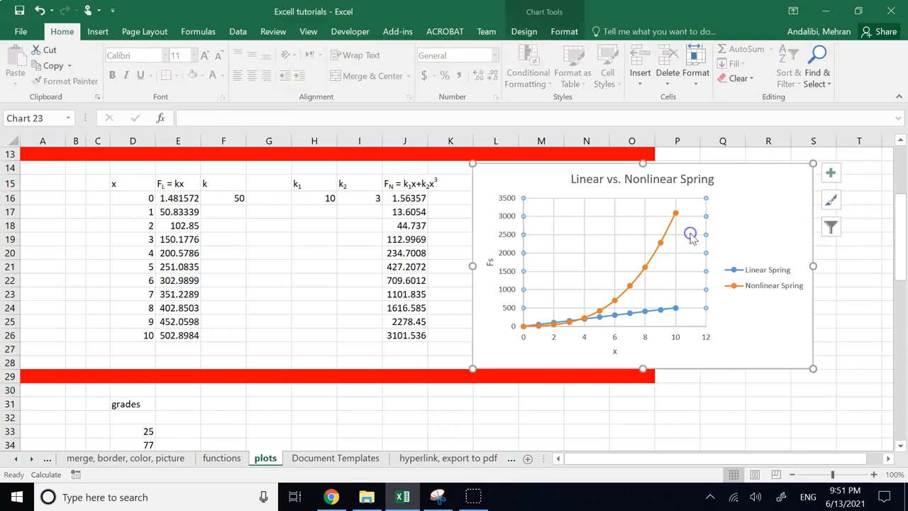
{"action": "left_click", "coordinate": [736, 325]}
{"action": "left_click", "coordinate": [700, 322]}
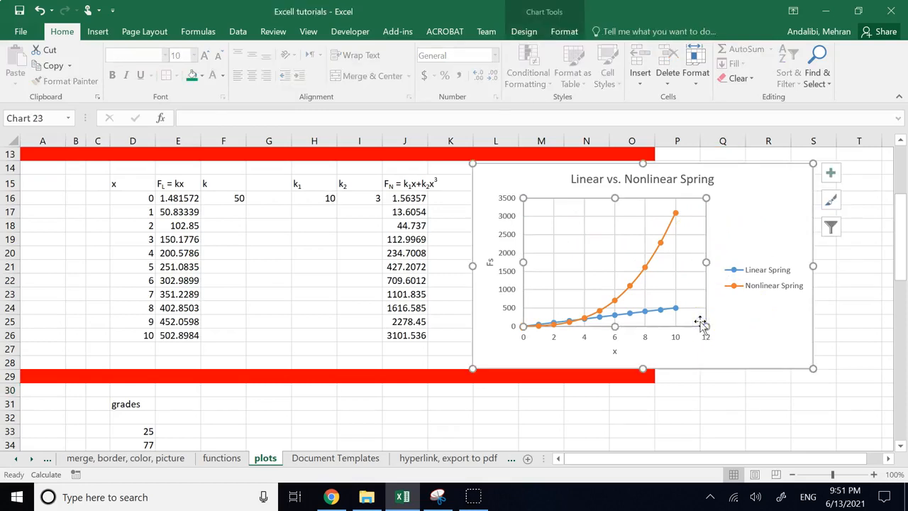
{"action": "left_click_drag", "start_coordinate": [702, 326], "coordinate": [728, 326]}
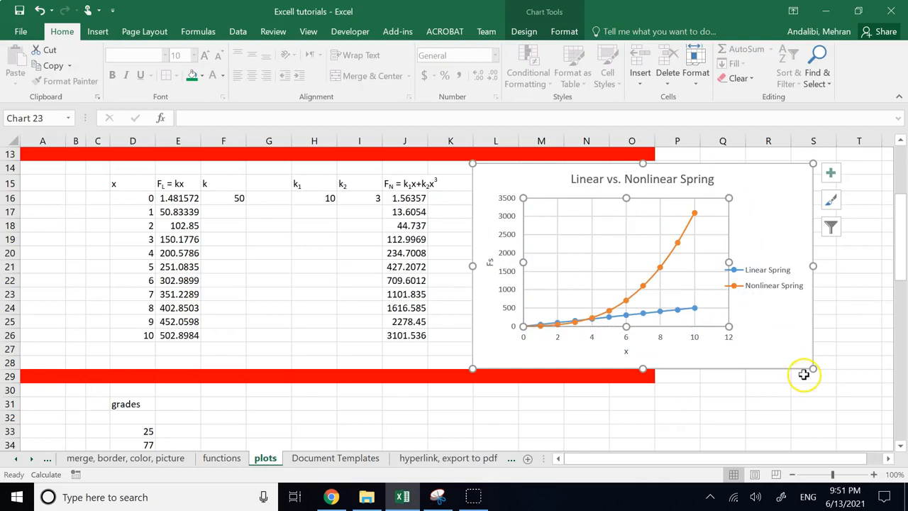
{"action": "left_click_drag", "start_coordinate": [812, 369], "coordinate": [865, 366]}
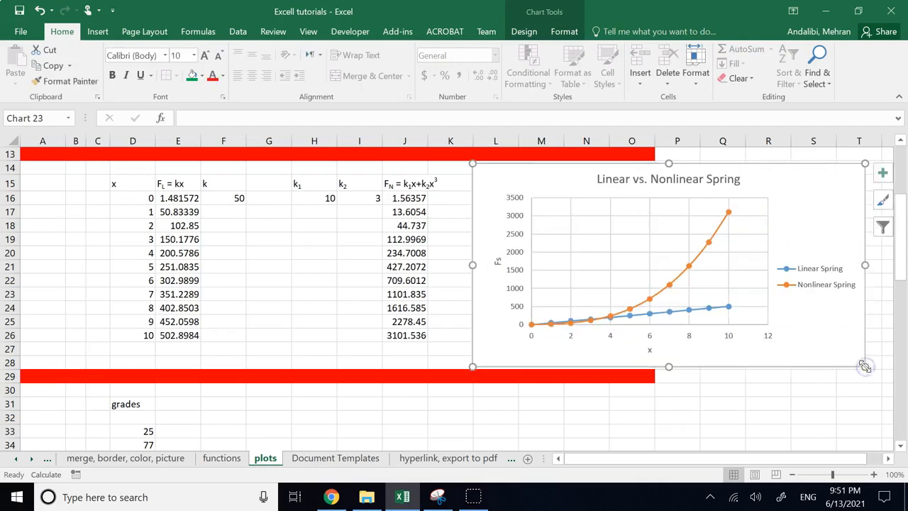
{"action": "left_click", "coordinate": [728, 276]}
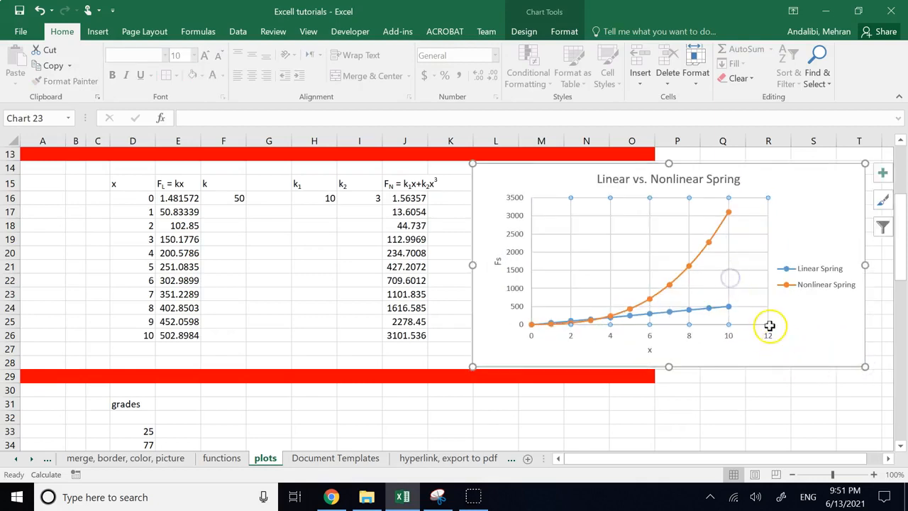
{"action": "left_click", "coordinate": [634, 260]}
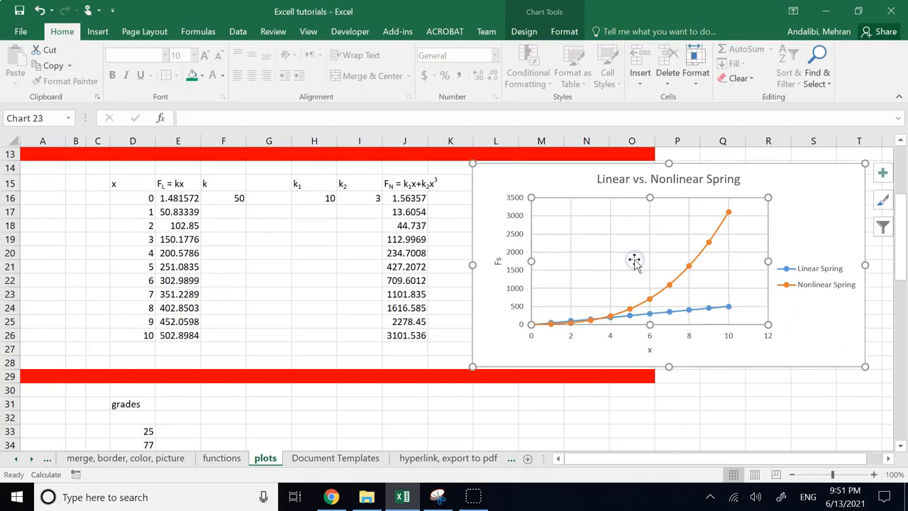
{"action": "left_click", "coordinate": [805, 391]}
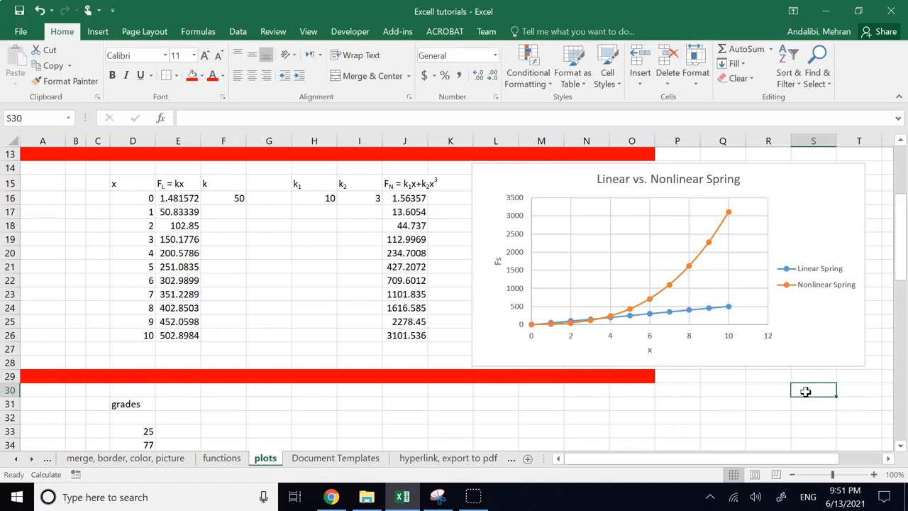
Step: Examine the chart styles available for the Linear vs. Nonlinear Spring chart without applying one
{"action": "left_click", "coordinate": [664, 293]}
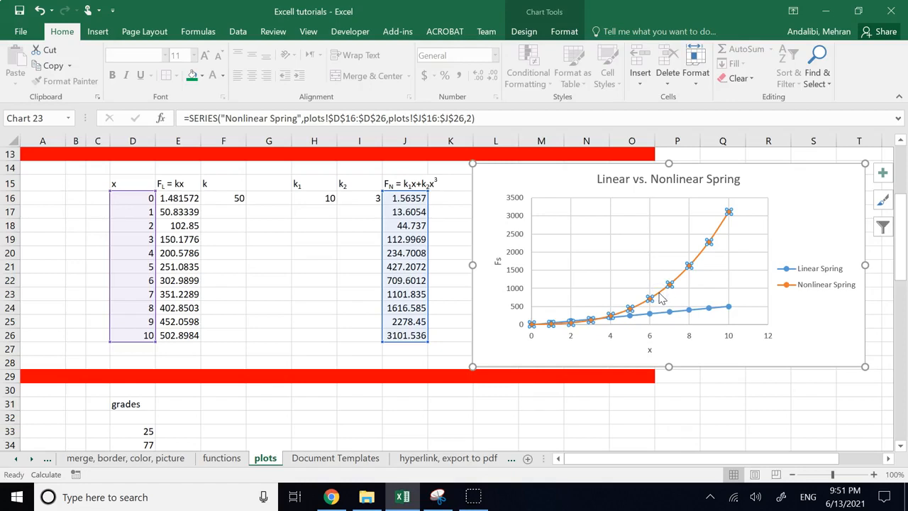
{"action": "left_click", "coordinate": [881, 204]}
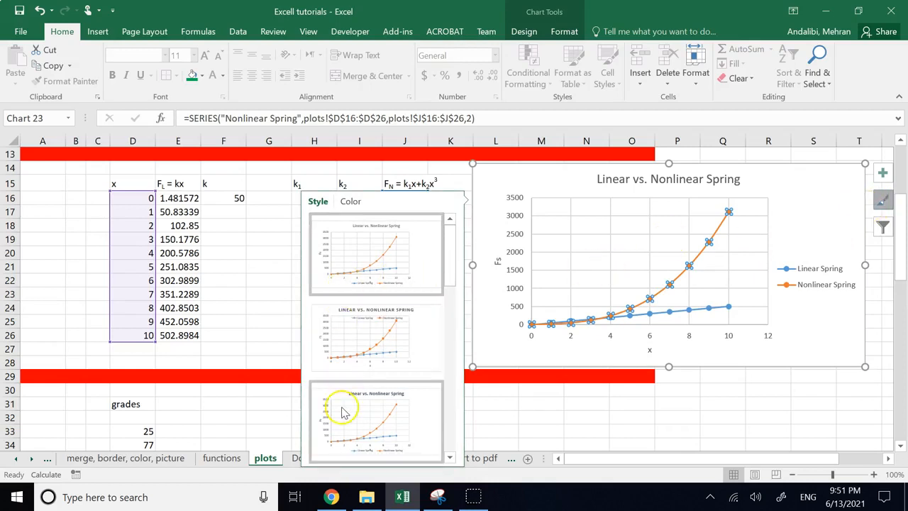
{"action": "left_click", "coordinate": [807, 219]}
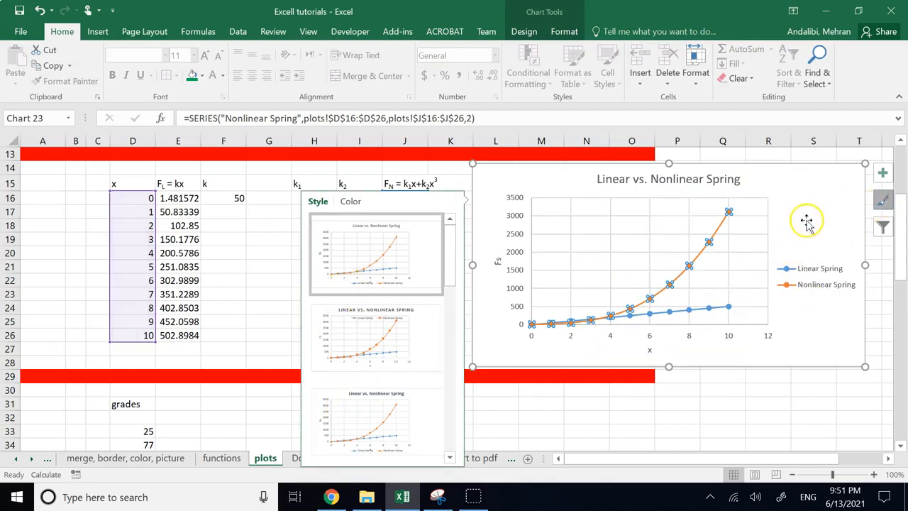
{"action": "left_click", "coordinate": [699, 261]}
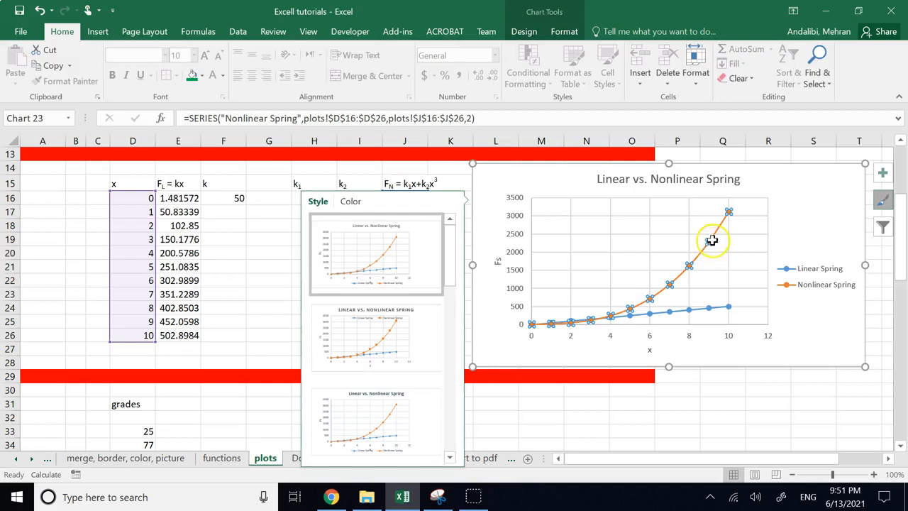
{"action": "left_click", "coordinate": [798, 222]}
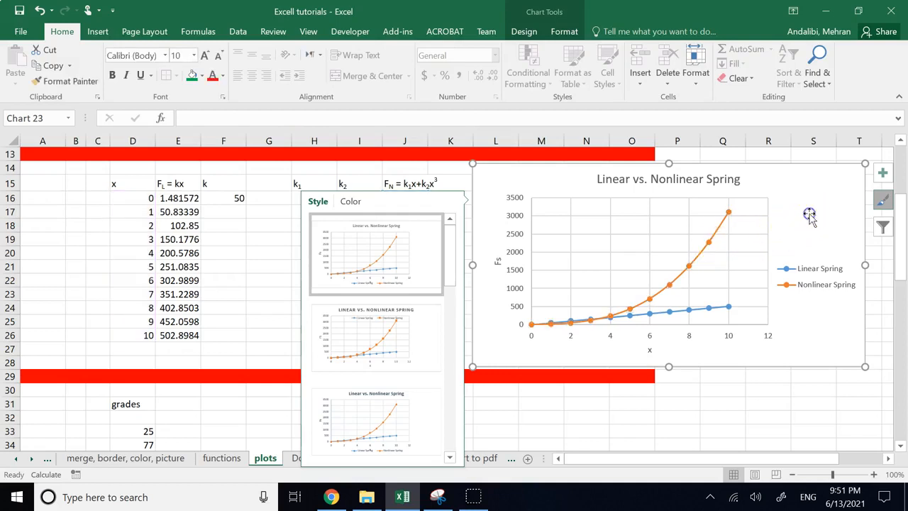
{"action": "left_click", "coordinate": [705, 243]}
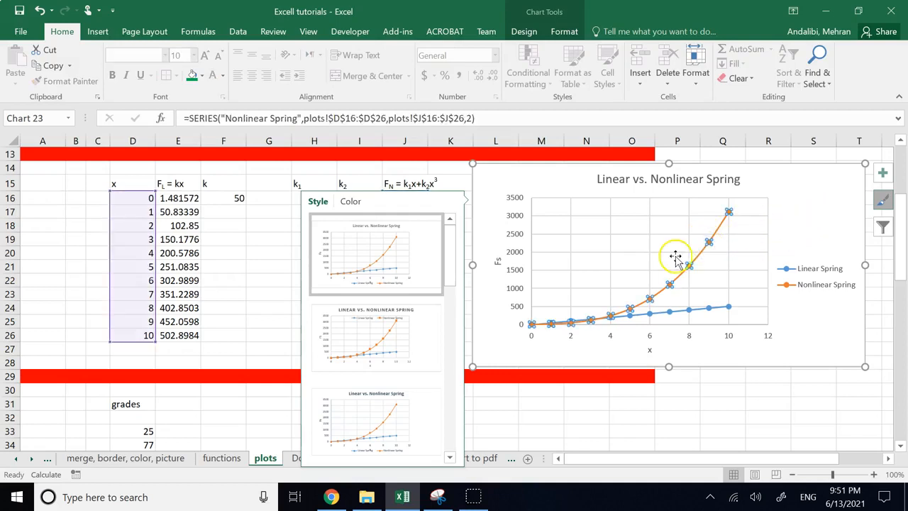
{"action": "right_click", "coordinate": [696, 257]}
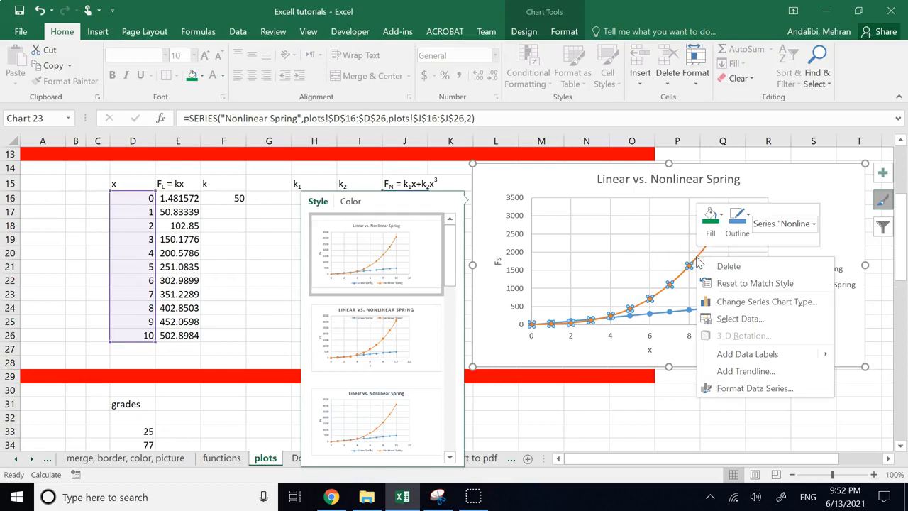
{"action": "left_click", "coordinate": [754, 388]}
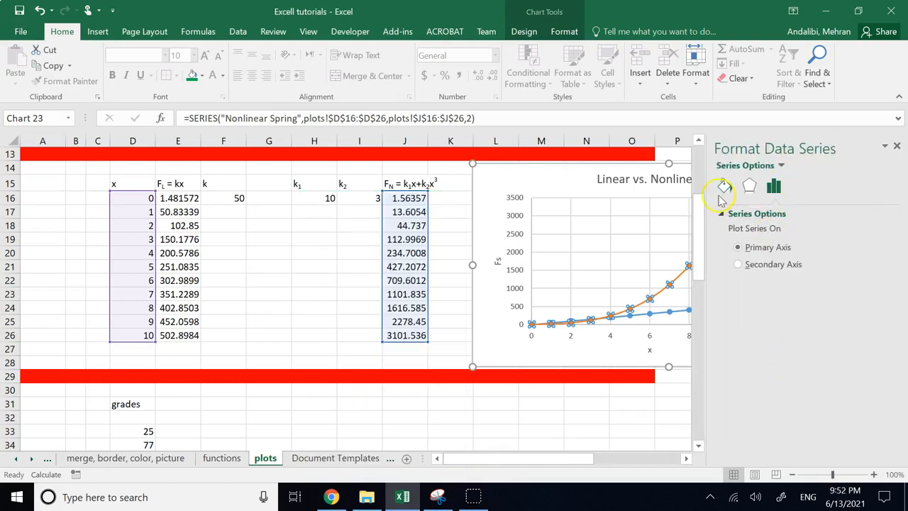
{"action": "left_click", "coordinate": [621, 268]}
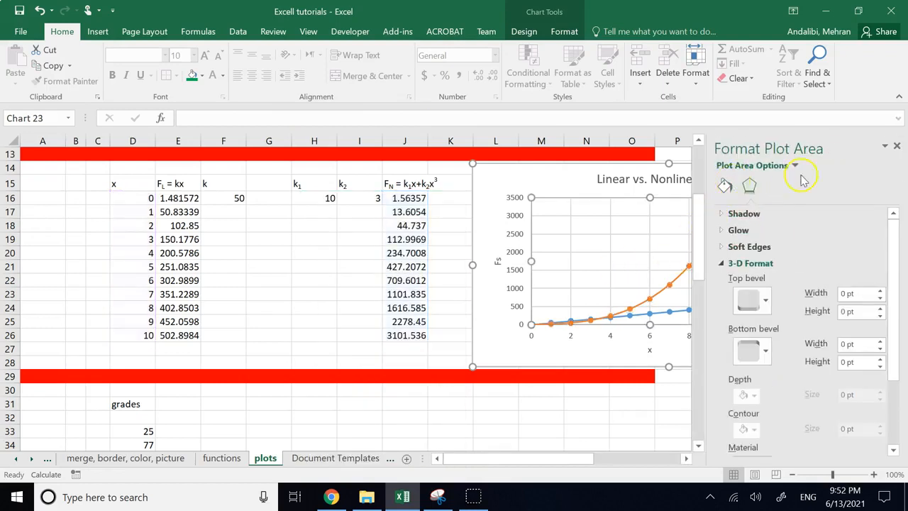
{"action": "left_click", "coordinate": [896, 146]}
{"action": "left_click", "coordinate": [882, 200]}
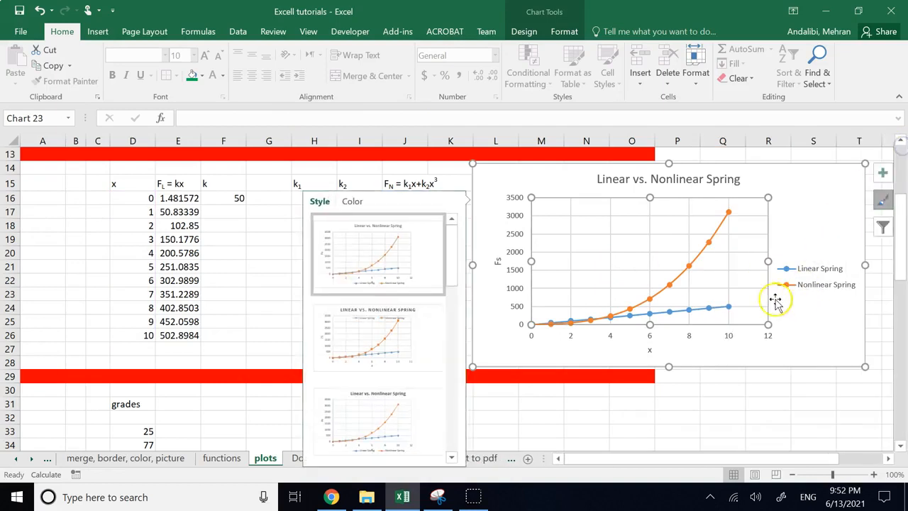
Step: Fill the markers of the Nonlinear Spring series with the standard green color
{"action": "left_click", "coordinate": [698, 260]}
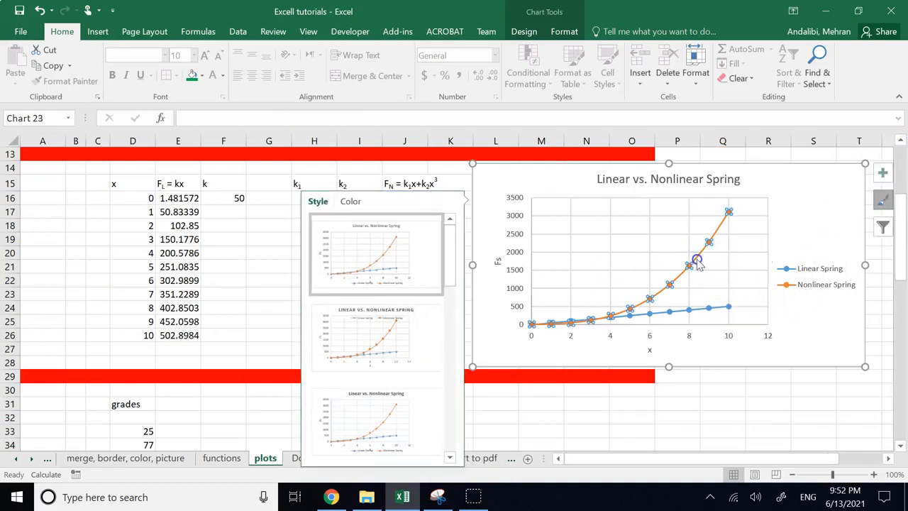
{"action": "right_click", "coordinate": [698, 262]}
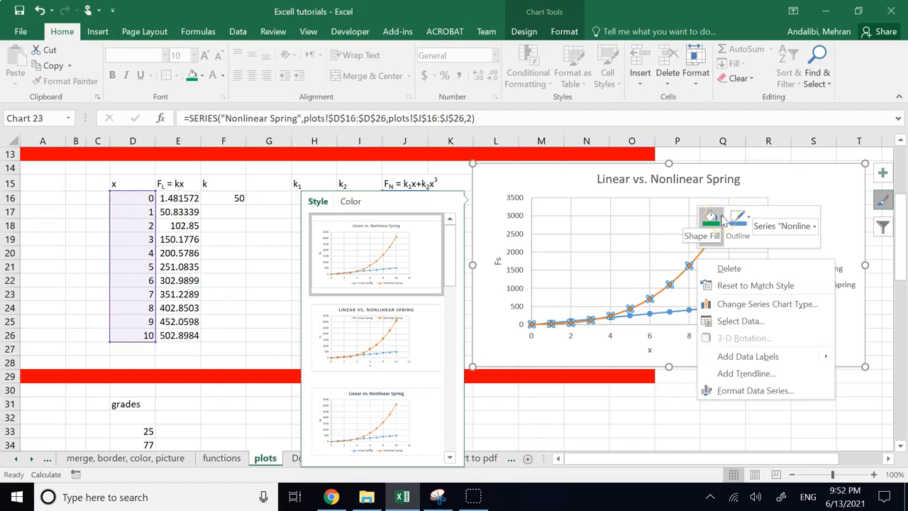
{"action": "left_click", "coordinate": [740, 224]}
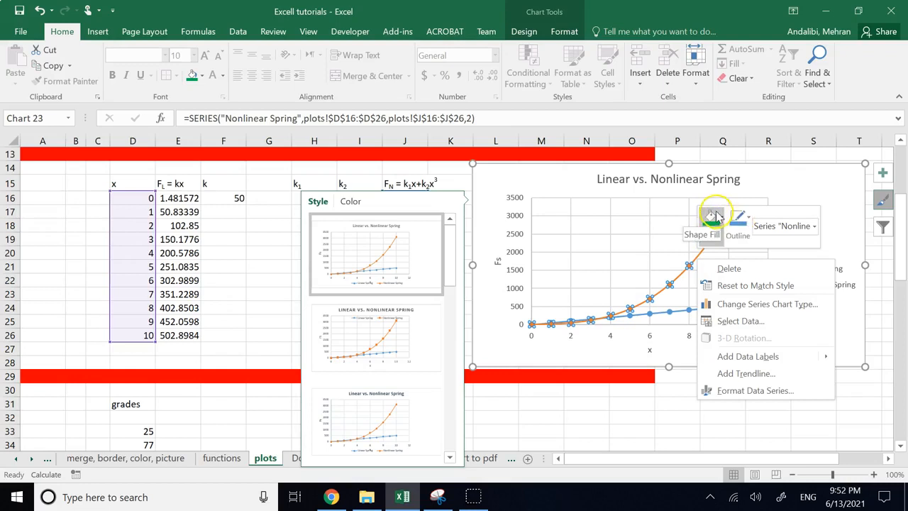
{"action": "left_click", "coordinate": [712, 220]}
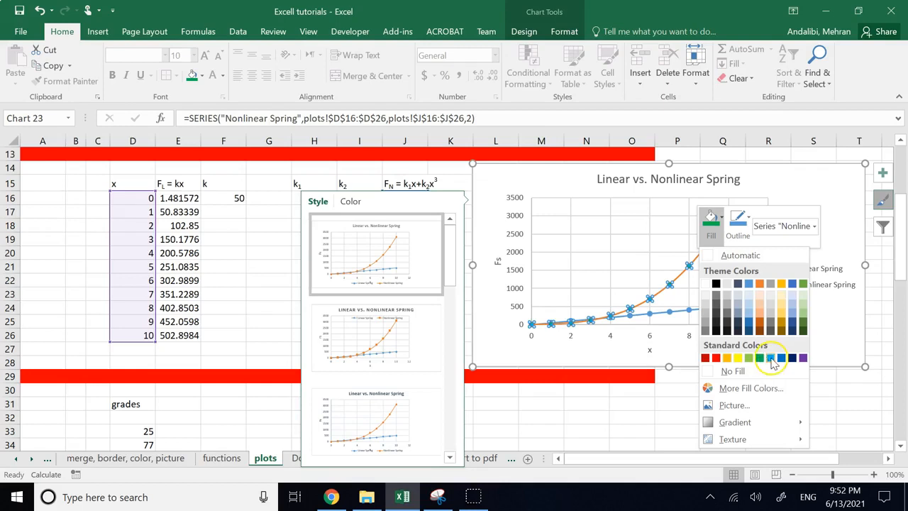
{"action": "left_click", "coordinate": [759, 357]}
{"action": "left_click", "coordinate": [602, 259]}
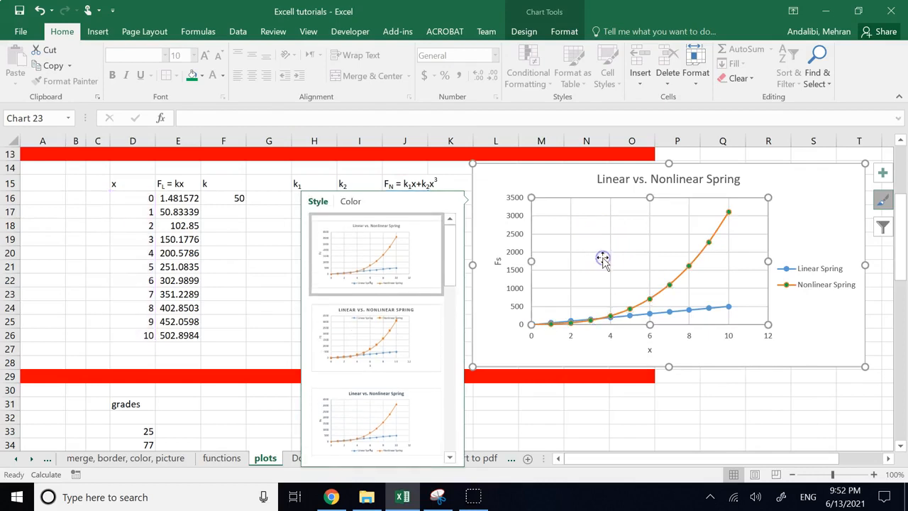
Step: Set the outline of the Nonlinear Spring series to standard green so its line matches the markers, and deselect the chart
{"action": "left_click", "coordinate": [694, 258]}
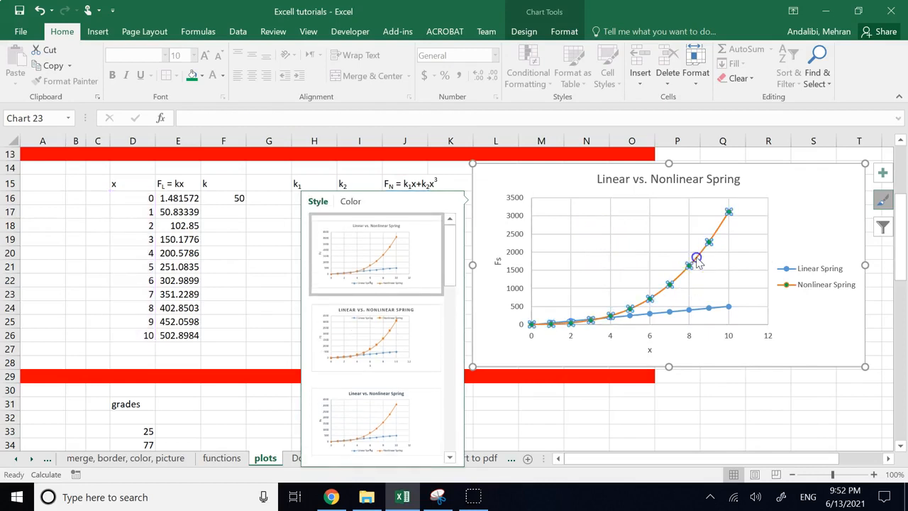
{"action": "right_click", "coordinate": [697, 262]}
{"action": "left_click", "coordinate": [740, 221]}
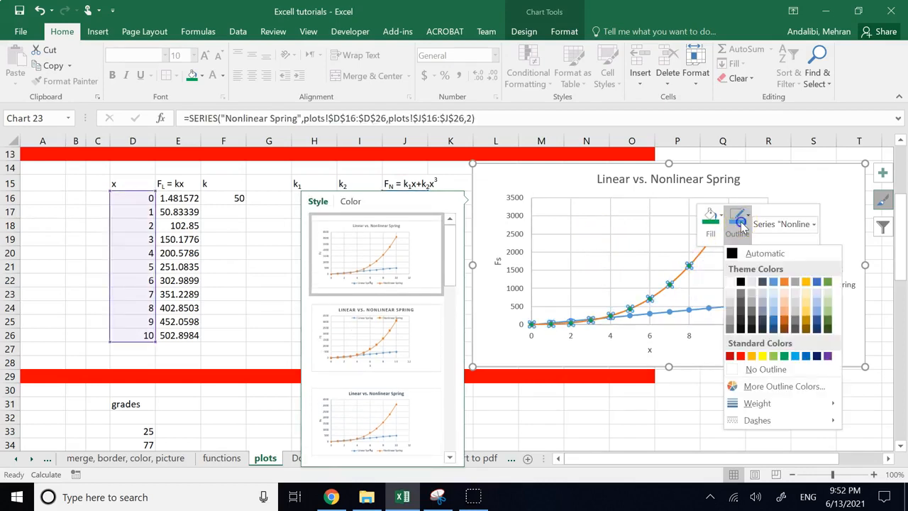
{"action": "left_click", "coordinate": [783, 356]}
{"action": "left_click", "coordinate": [709, 377]}
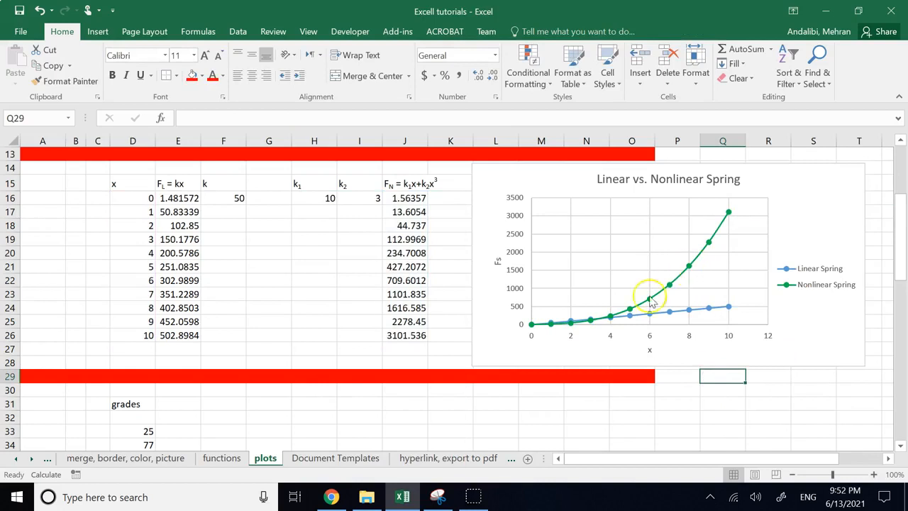
{"action": "left_click", "coordinate": [706, 245]}
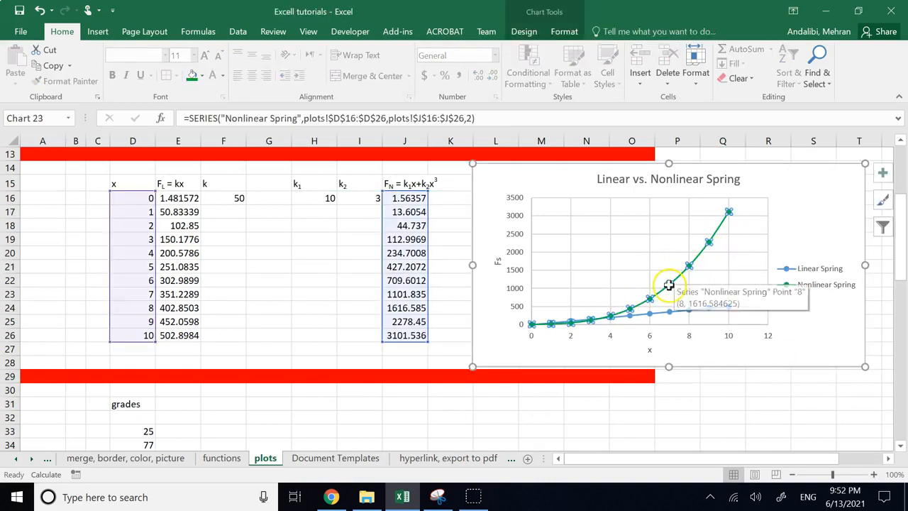
{"action": "left_click", "coordinate": [721, 394]}
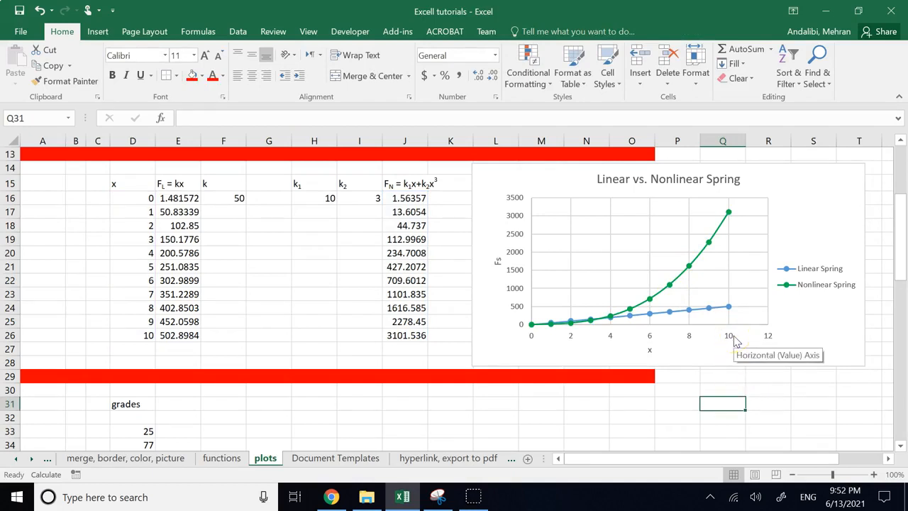
Step: Remove the gridlines from the Linear vs. Nonlinear Spring chart, keeping the legend
{"action": "left_click", "coordinate": [799, 214]}
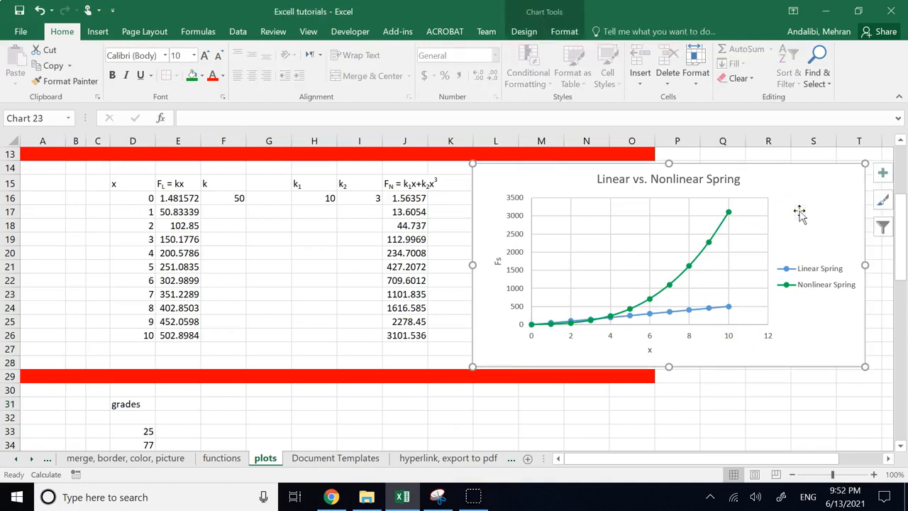
{"action": "left_click", "coordinate": [881, 177]}
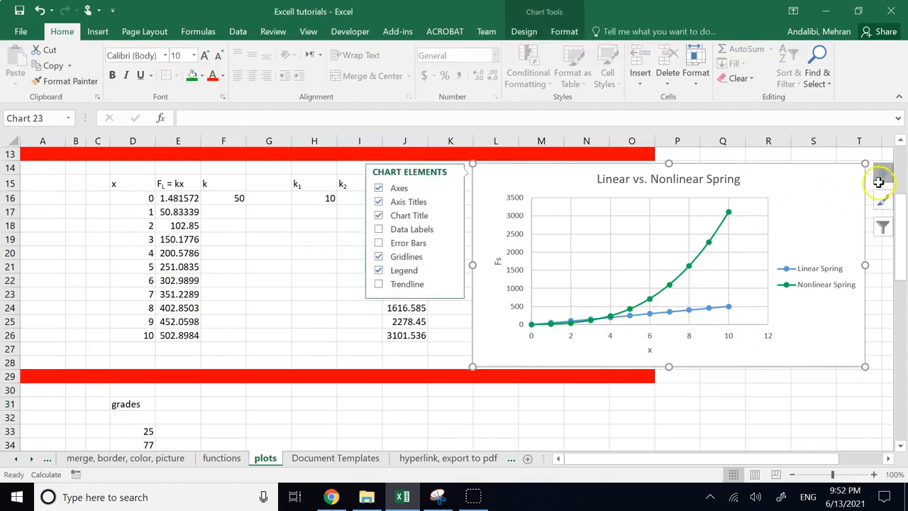
{"action": "left_click", "coordinate": [378, 260]}
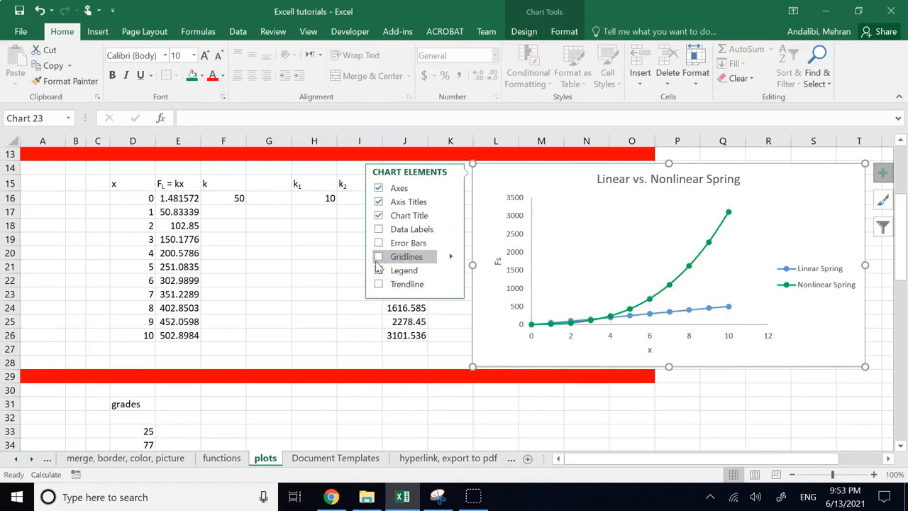
{"action": "left_click", "coordinate": [378, 268]}
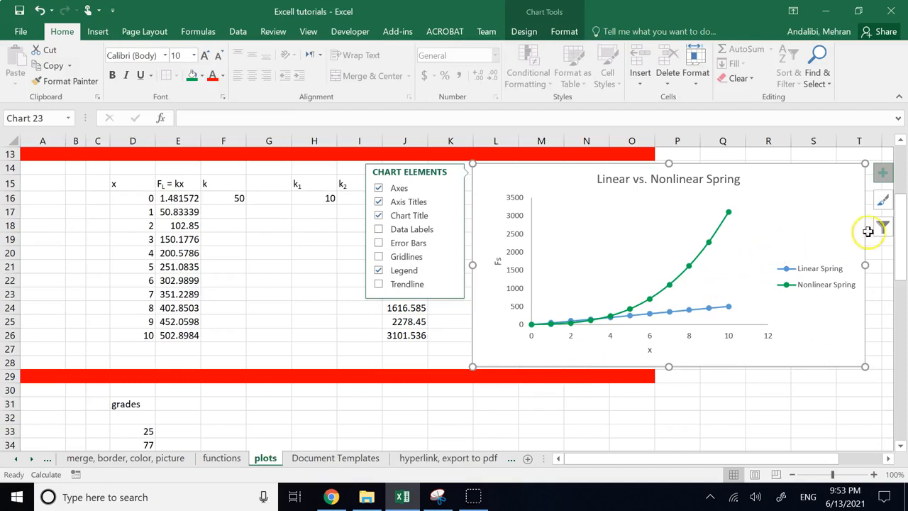
Step: Look through the chart styles and the series filter options without changing the chart
{"action": "left_click", "coordinate": [881, 201]}
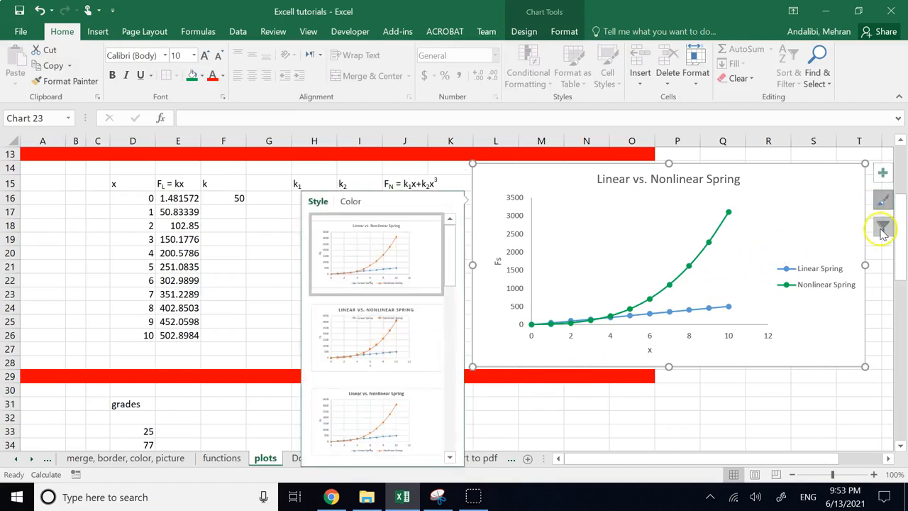
{"action": "left_click", "coordinate": [879, 227]}
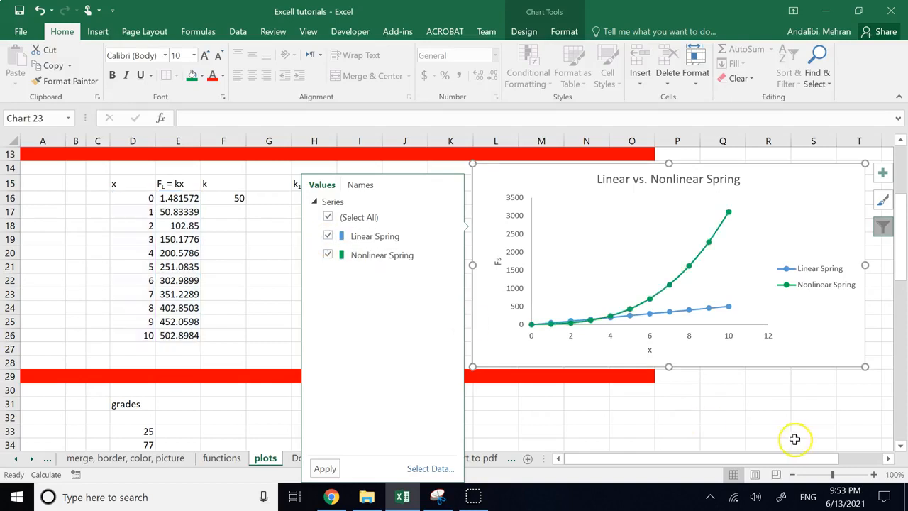
{"action": "left_click", "coordinate": [755, 401]}
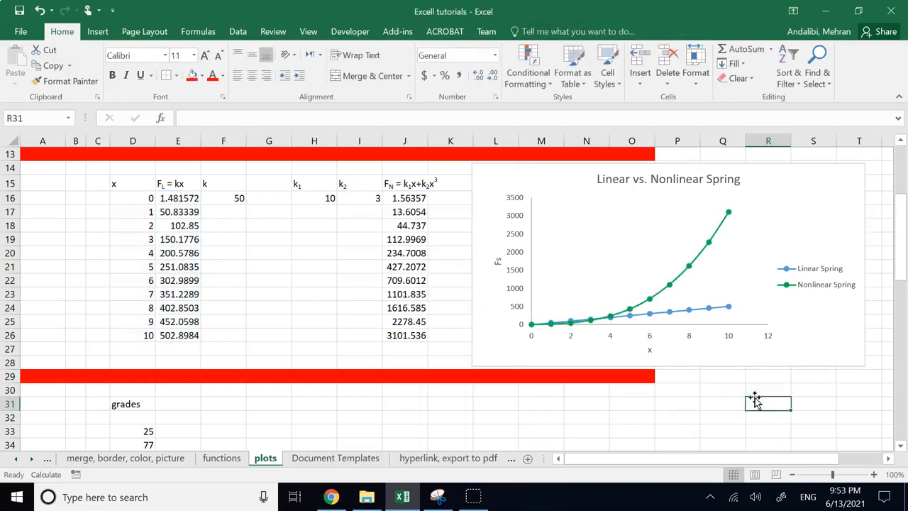
Step: Open the fill and border formatting options for the chart area
{"action": "left_click", "coordinate": [828, 336]}
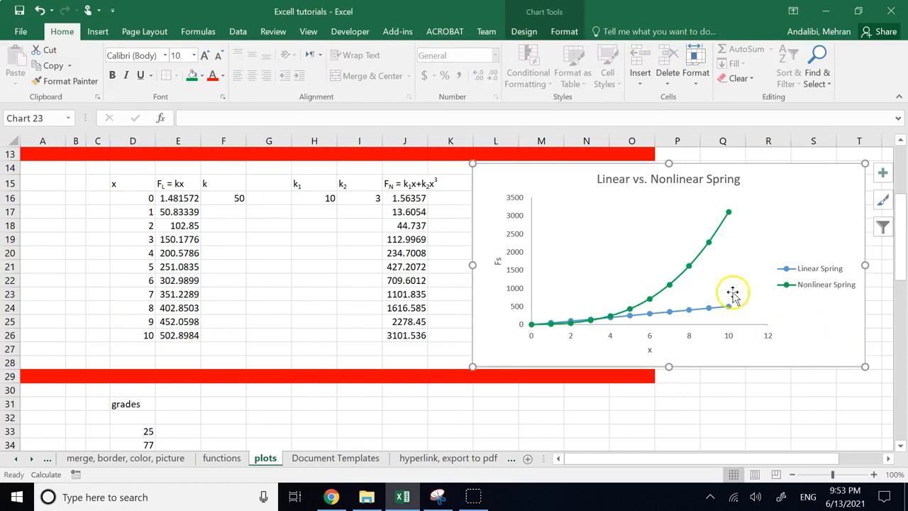
{"action": "right_click", "coordinate": [812, 331]}
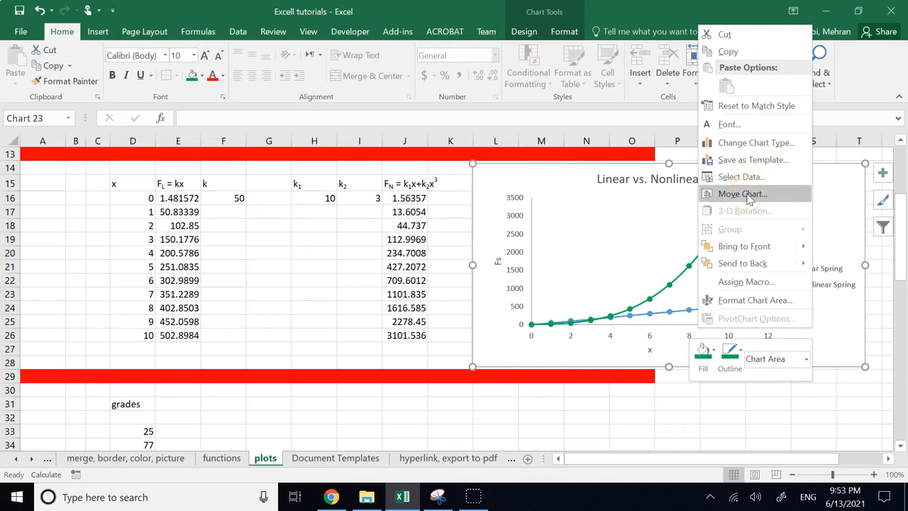
{"action": "left_click", "coordinate": [756, 301]}
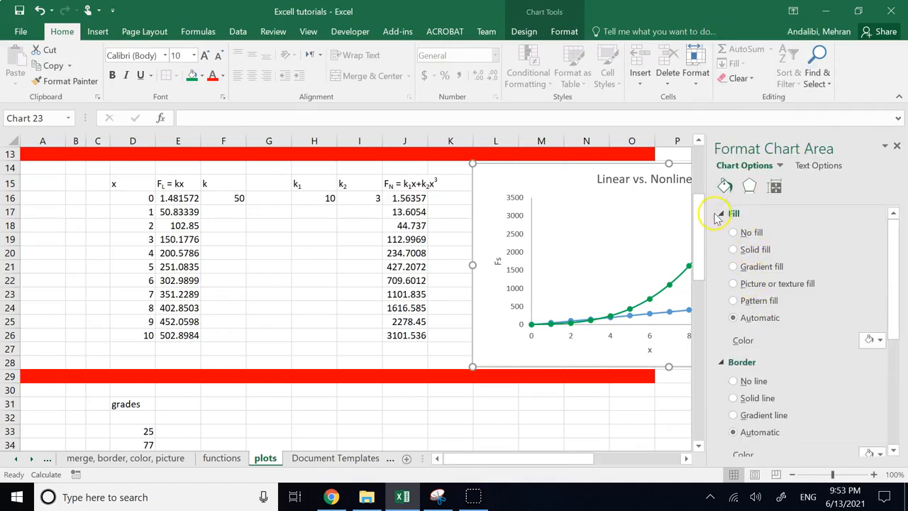
{"action": "left_click", "coordinate": [556, 246]}
{"action": "left_click_drag", "start_coordinate": [557, 246], "coordinate": [500, 245]}
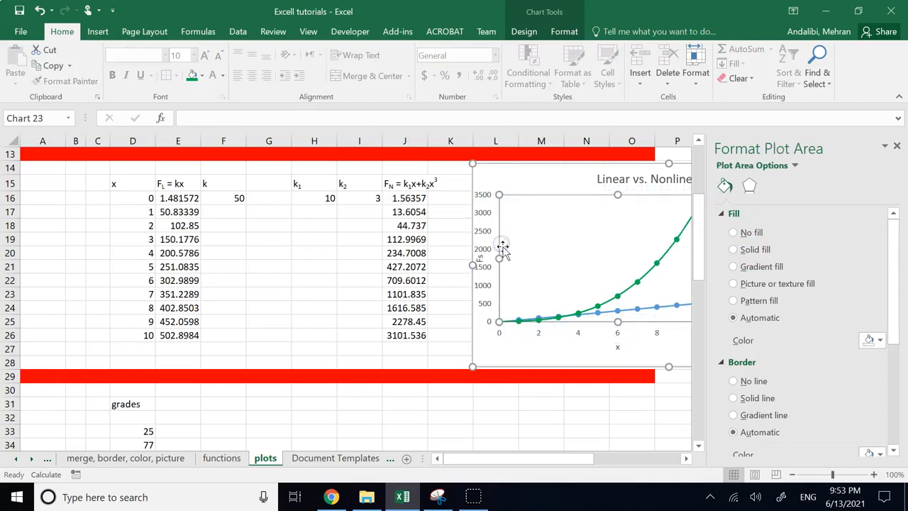
{"action": "left_click", "coordinate": [546, 429]}
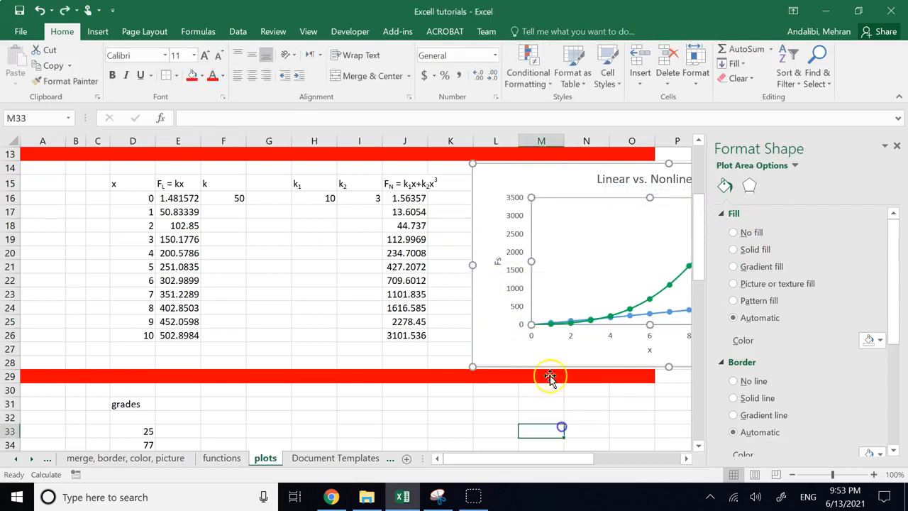
Step: Move the whole chart over the spring data, to about columns F through N, and give the chart area a gradient fill
{"action": "left_click_drag", "start_coordinate": [561, 183], "coordinate": [284, 187]}
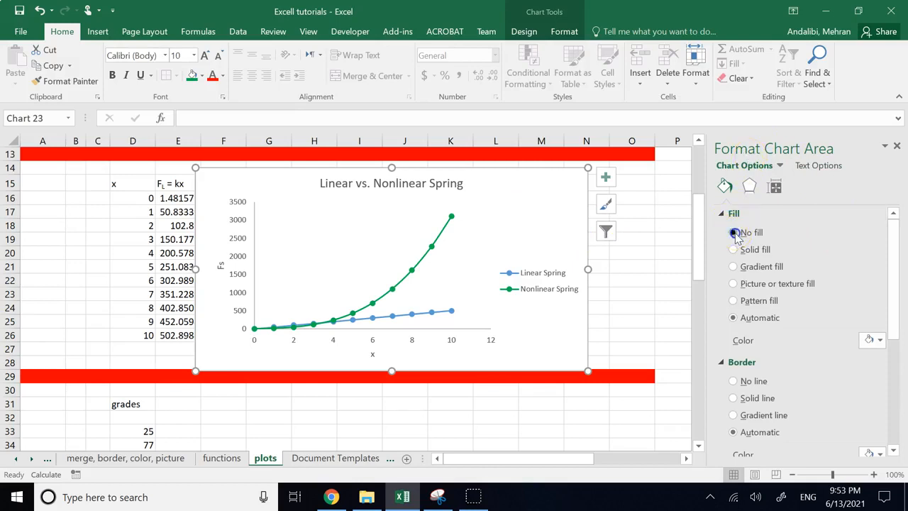
{"action": "left_click", "coordinate": [734, 233]}
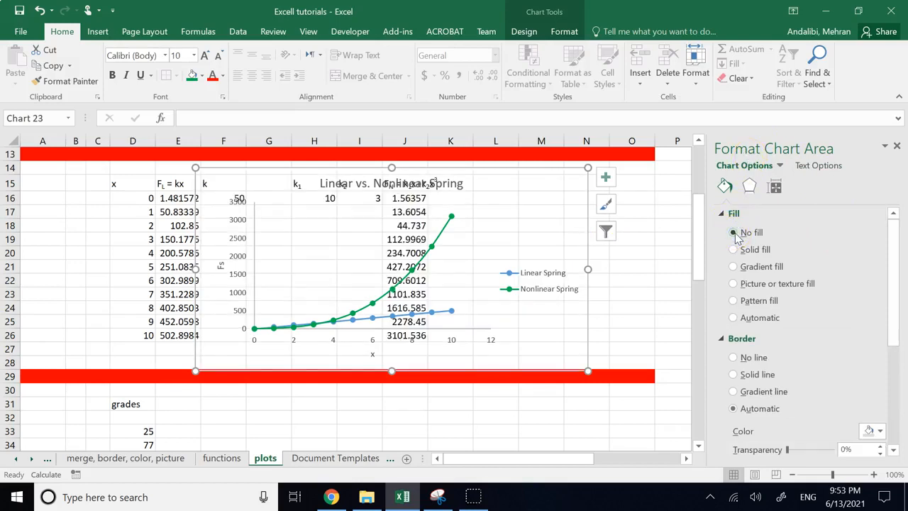
{"action": "left_click", "coordinate": [735, 249]}
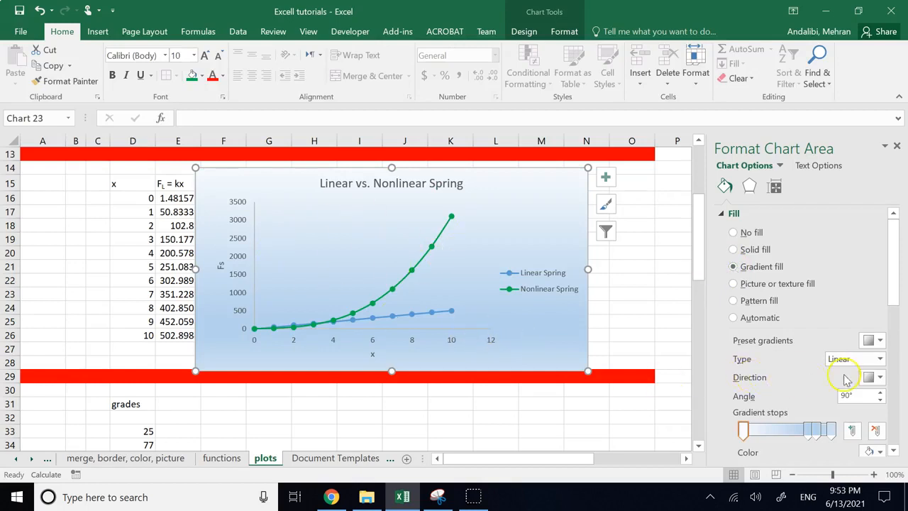
Step: Recolor the first gradient stop of the chart area to a grey shade with -7% brightness, and give the chart a solid-line border
{"action": "left_click", "coordinate": [895, 283]}
{"action": "left_click_drag", "start_coordinate": [894, 283], "coordinate": [893, 337]}
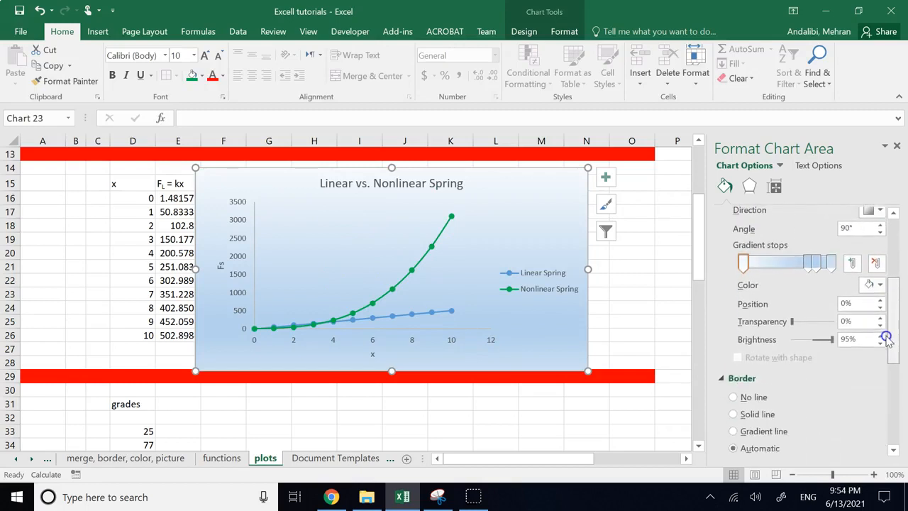
{"action": "left_click", "coordinate": [871, 284]}
{"action": "left_click", "coordinate": [802, 325]}
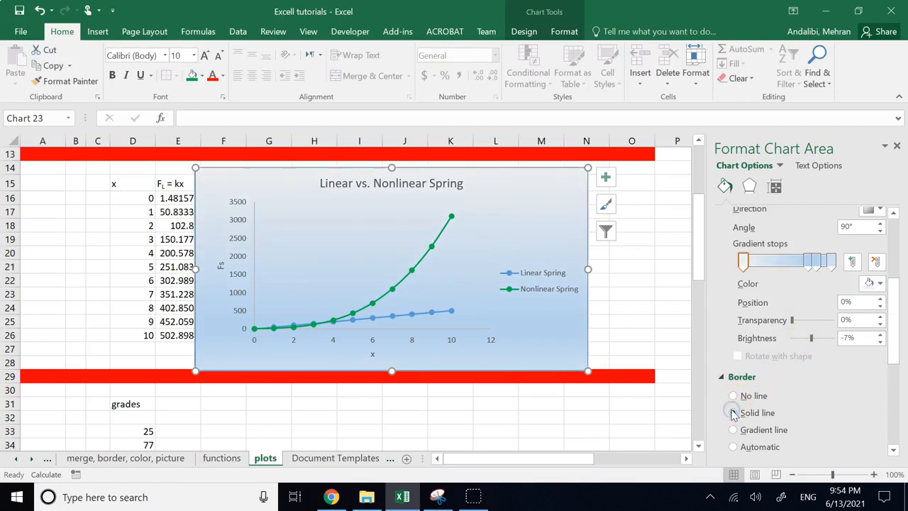
{"action": "left_click", "coordinate": [643, 400]}
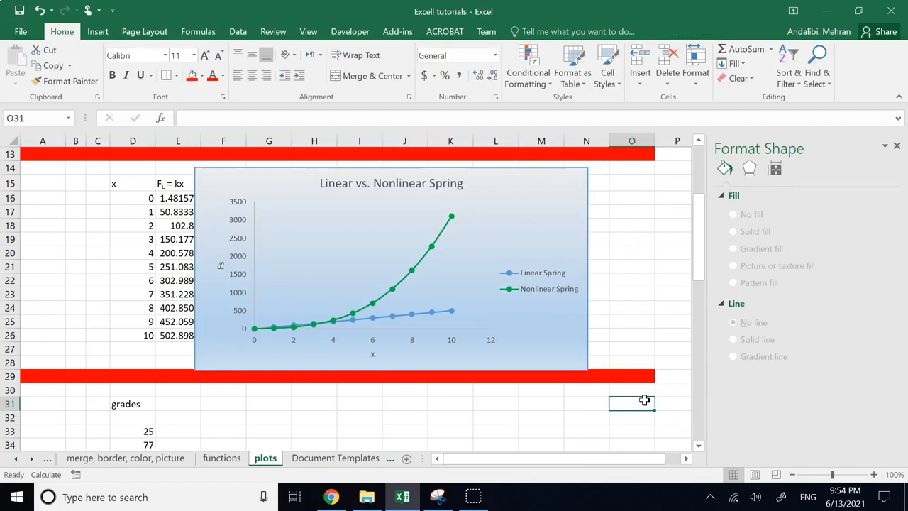
{"action": "left_click", "coordinate": [565, 237]}
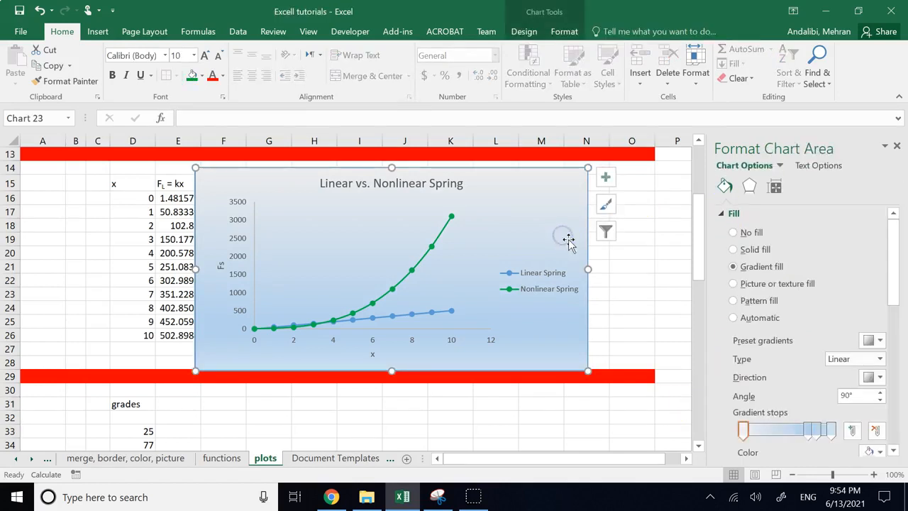
{"action": "scroll", "coordinate": [787, 365], "scroll_direction": "down", "scroll_amount": 5}
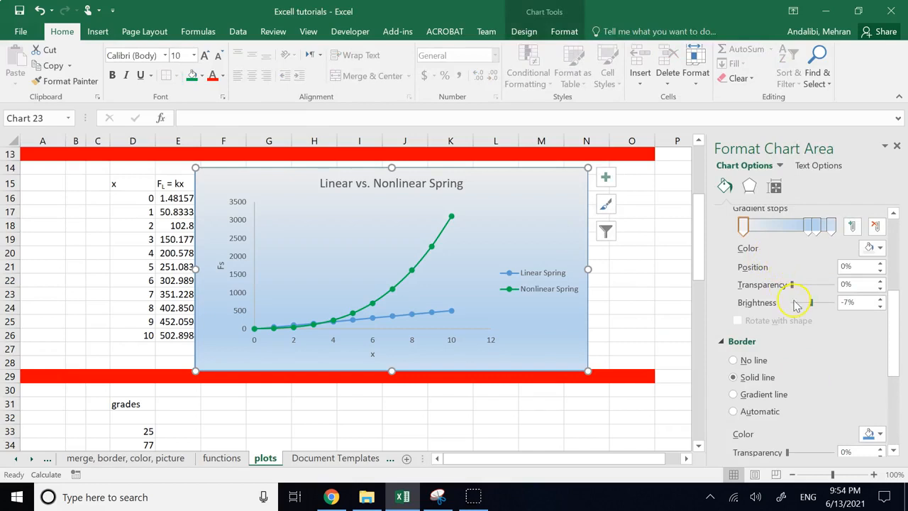
Step: Set the first gradient stop's brightness to 0% and give the chart border rounded corners
{"action": "left_click_drag", "start_coordinate": [793, 286], "coordinate": [811, 303]}
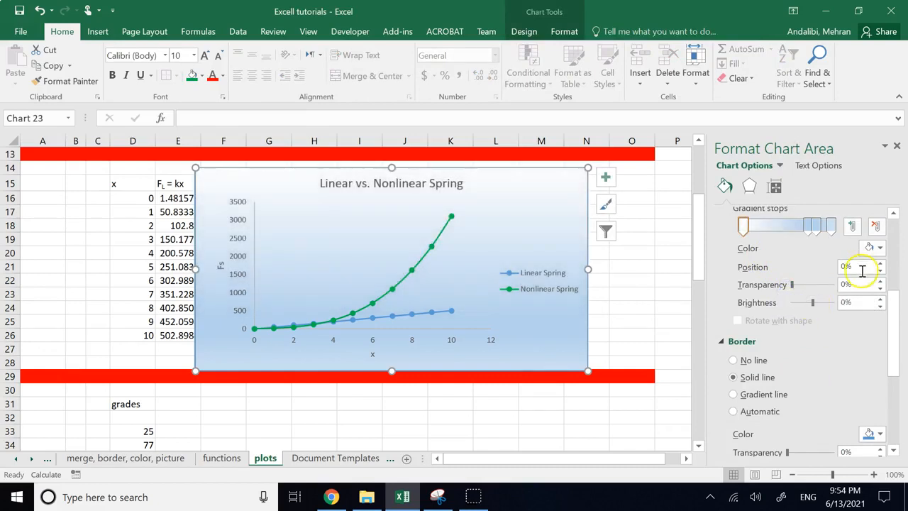
{"action": "scroll", "coordinate": [851, 339], "scroll_direction": "down", "scroll_amount": 4}
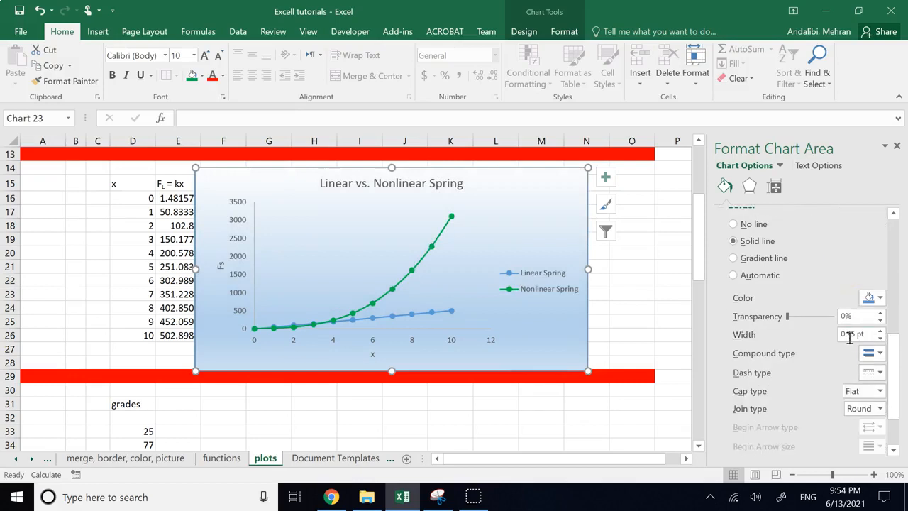
{"action": "scroll", "coordinate": [851, 344], "scroll_direction": "down", "scroll_amount": 1}
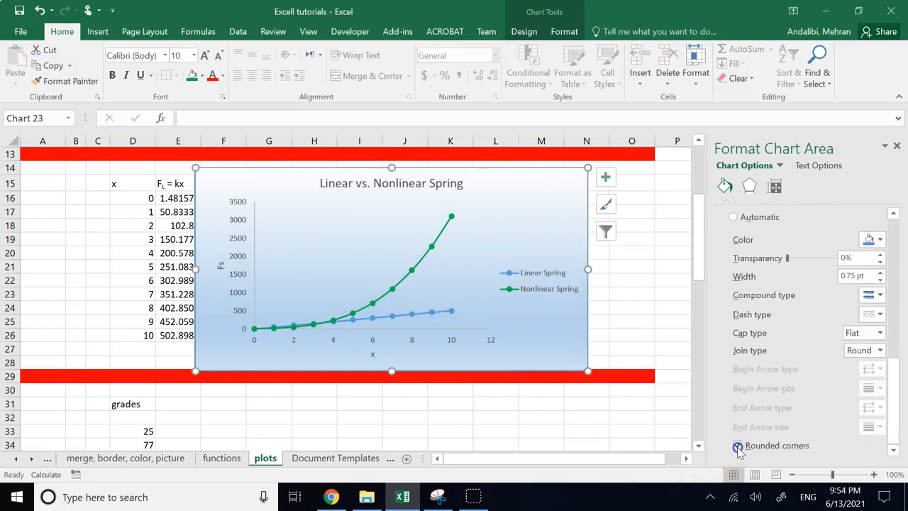
{"action": "left_click", "coordinate": [647, 317]}
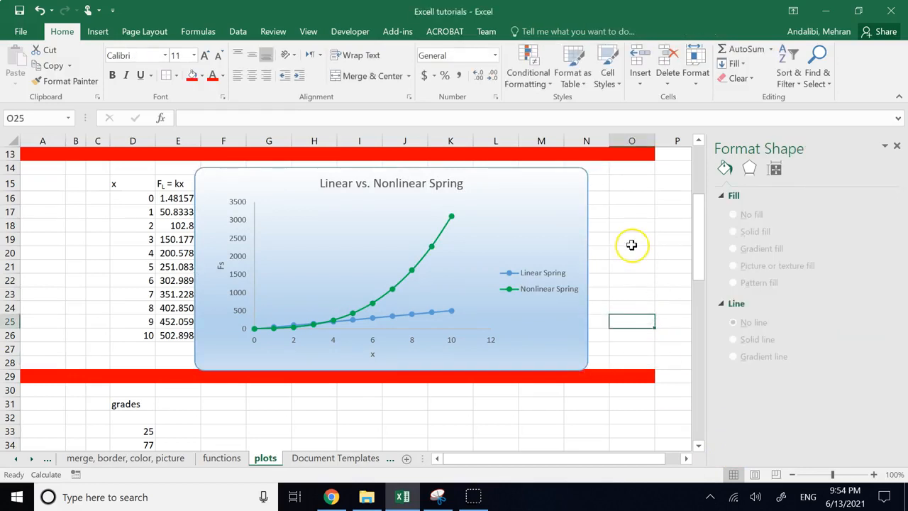
Step: Apply the dark fourth preset of the Standard 3-D materials to the chart area
{"action": "left_click", "coordinate": [573, 214]}
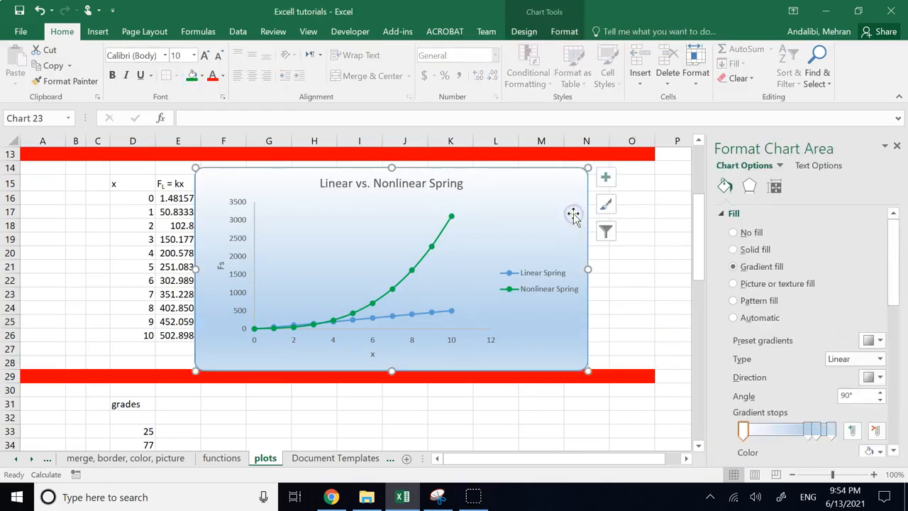
{"action": "left_click", "coordinate": [750, 188]}
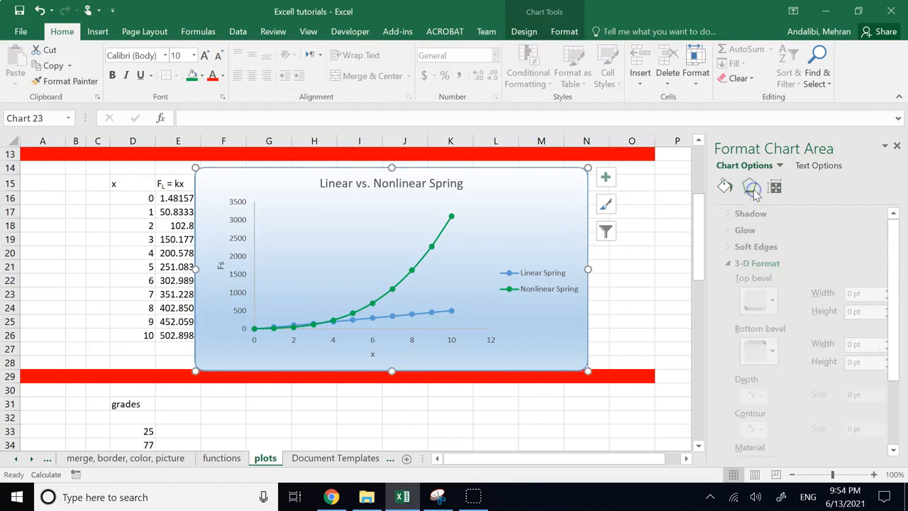
{"action": "left_click", "coordinate": [722, 214]}
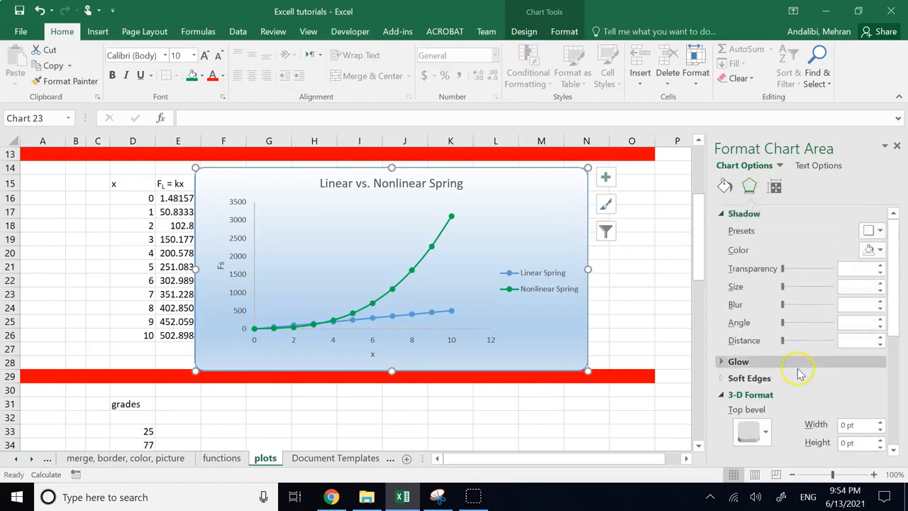
{"action": "scroll", "coordinate": [800, 371], "scroll_direction": "down", "scroll_amount": 2}
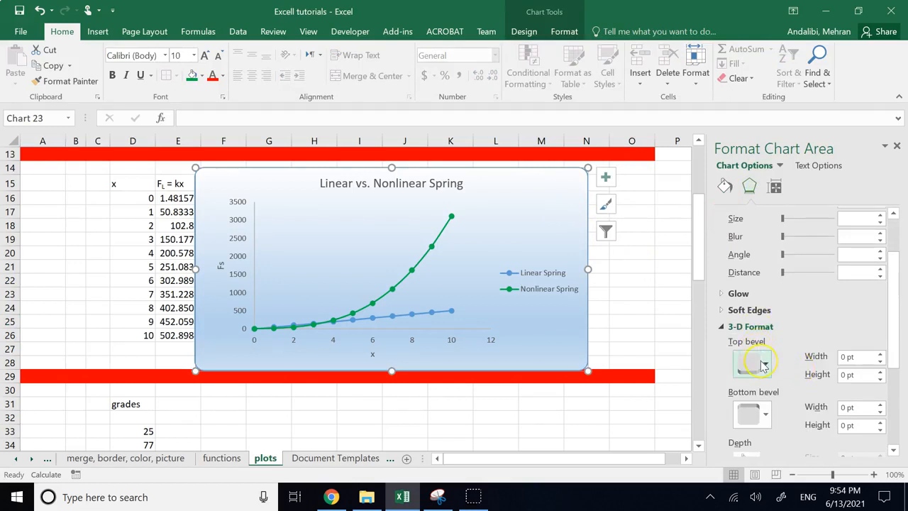
{"action": "scroll", "coordinate": [763, 364], "scroll_direction": "down", "scroll_amount": 2}
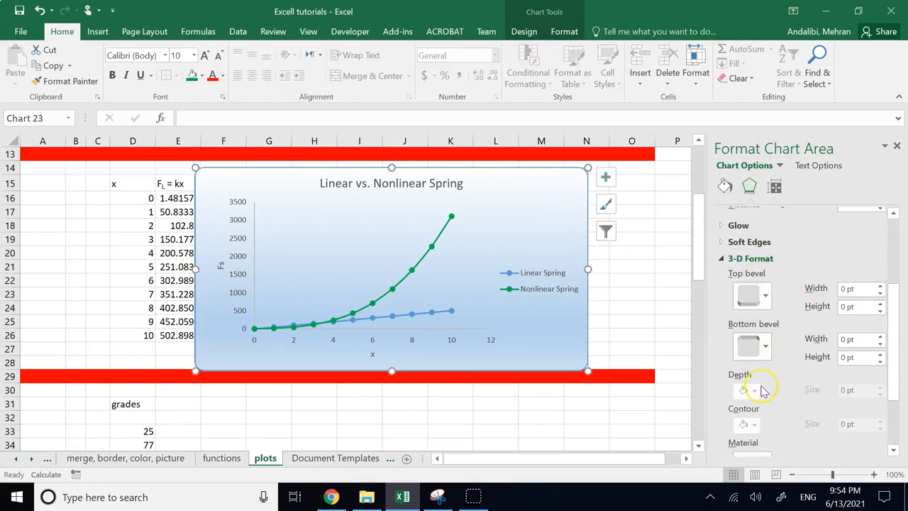
{"action": "scroll", "coordinate": [762, 390], "scroll_direction": "down", "scroll_amount": 1}
{"action": "left_click", "coordinate": [750, 431]}
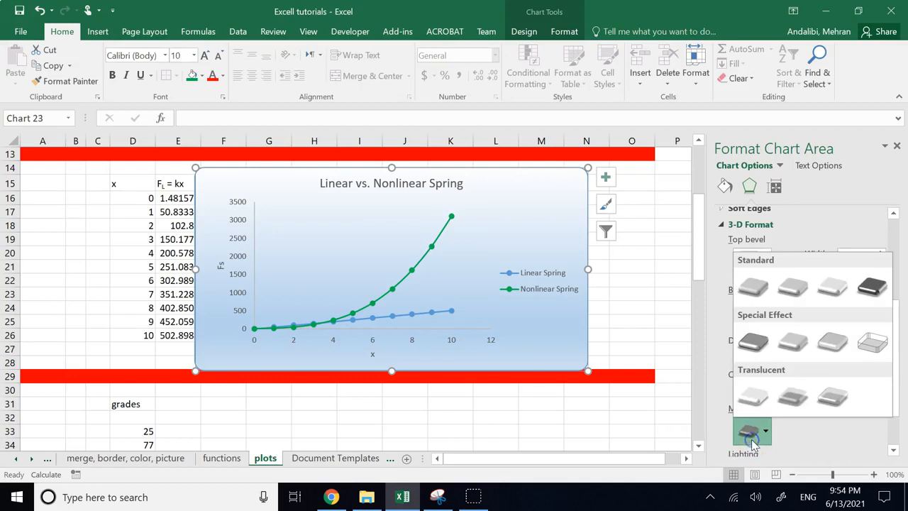
{"action": "left_click", "coordinate": [872, 287]}
{"action": "left_click", "coordinate": [653, 312]}
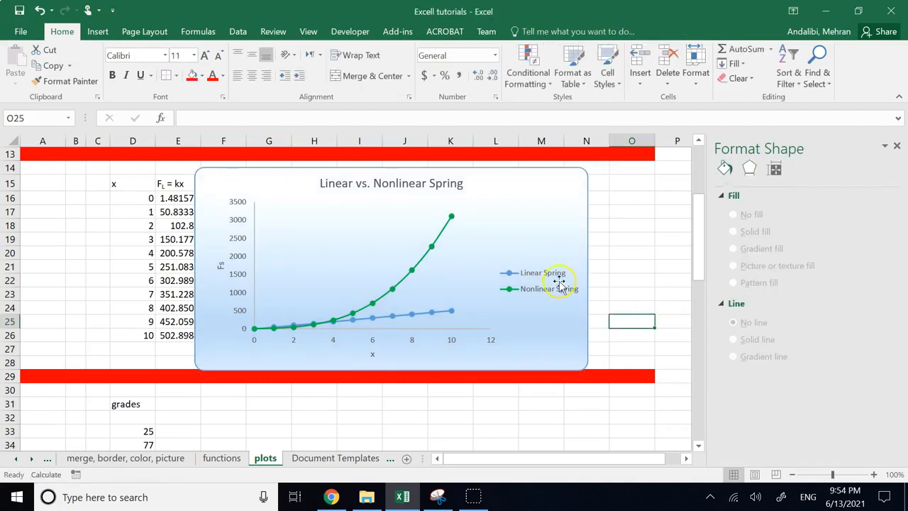
Step: Give the chart area a 3-D top bevel, using the last preset in the second row of bevels
{"action": "left_click", "coordinate": [513, 211]}
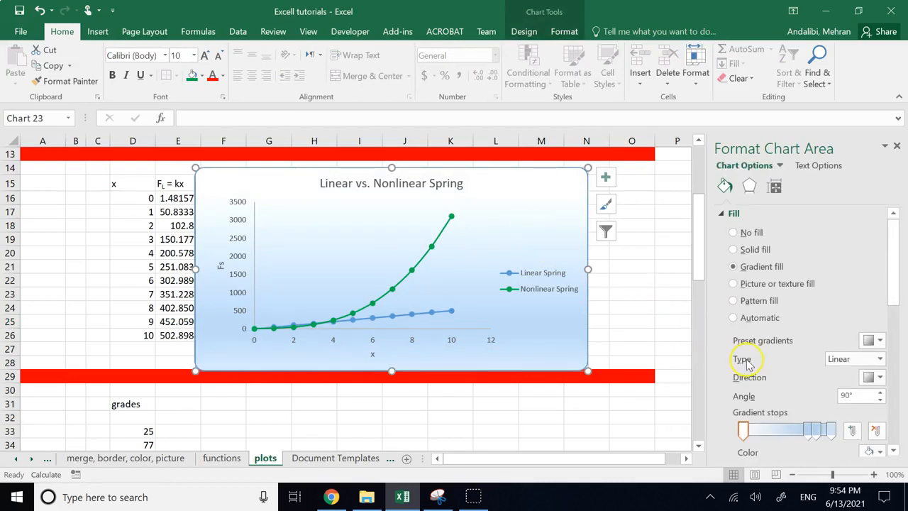
{"action": "scroll", "coordinate": [773, 355], "scroll_direction": "down", "scroll_amount": 5}
{"action": "left_click", "coordinate": [748, 186]}
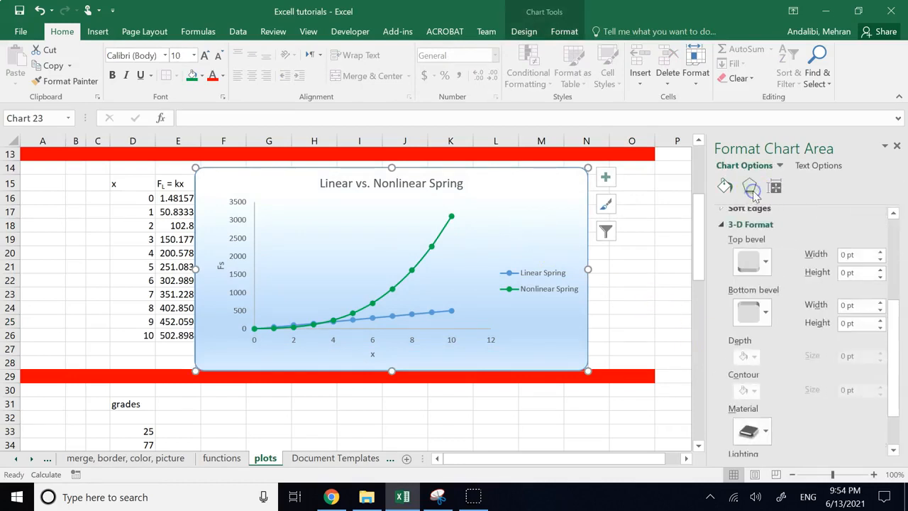
{"action": "left_click", "coordinate": [765, 264]}
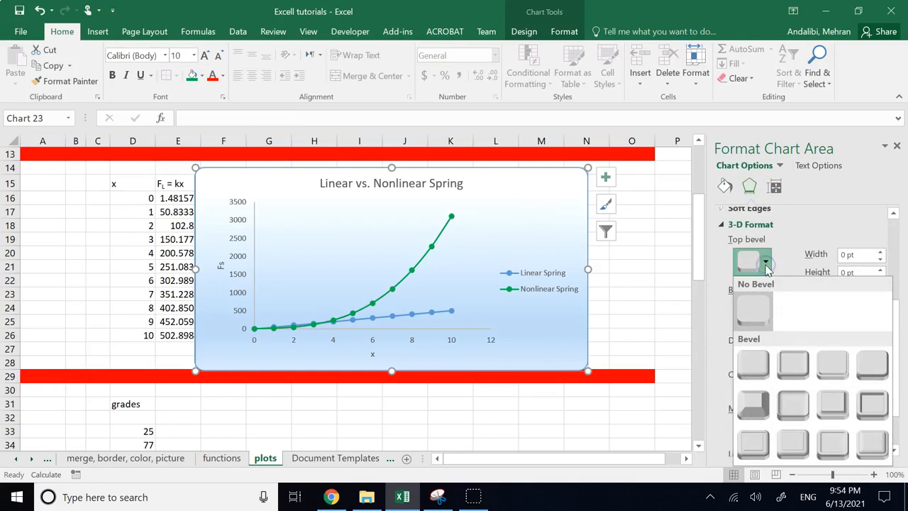
{"action": "left_click", "coordinate": [871, 403]}
{"action": "left_click", "coordinate": [661, 321]}
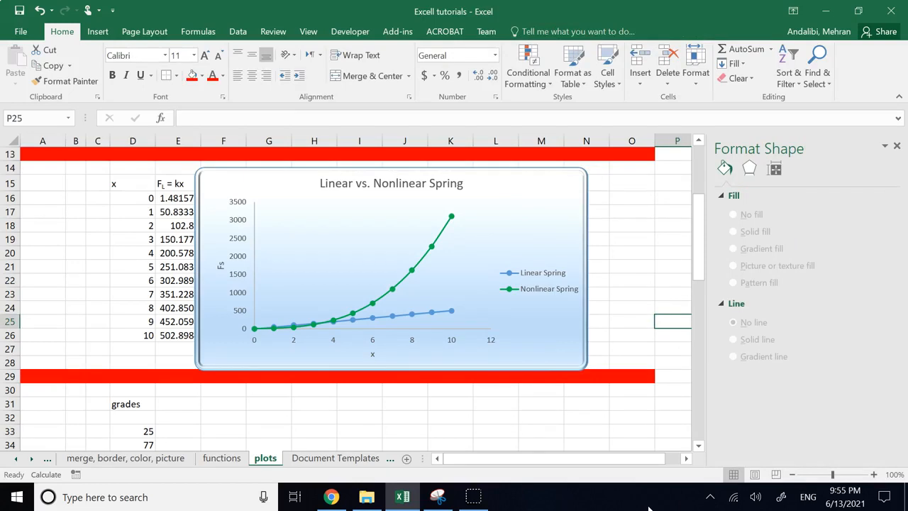
Step: Look through the chart area's size and properties options, and close the formatting pane
{"action": "left_click", "coordinate": [573, 245]}
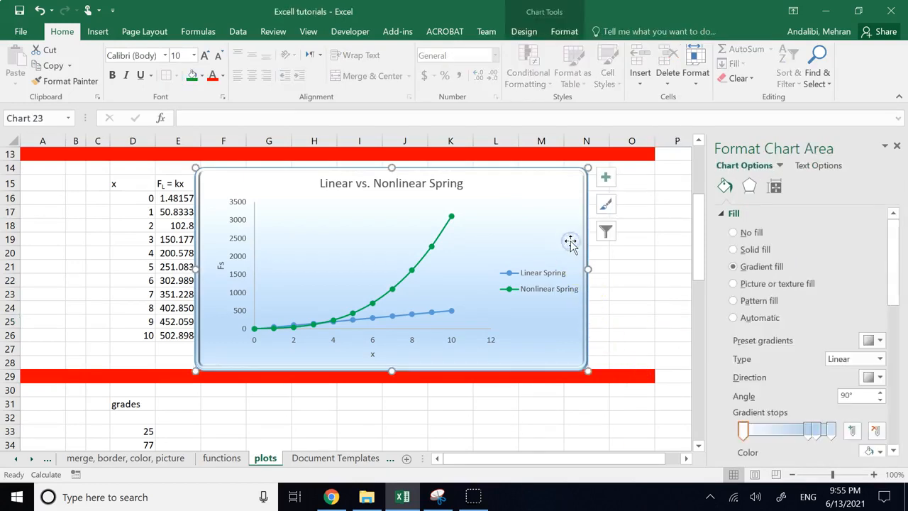
{"action": "left_click", "coordinate": [775, 187]}
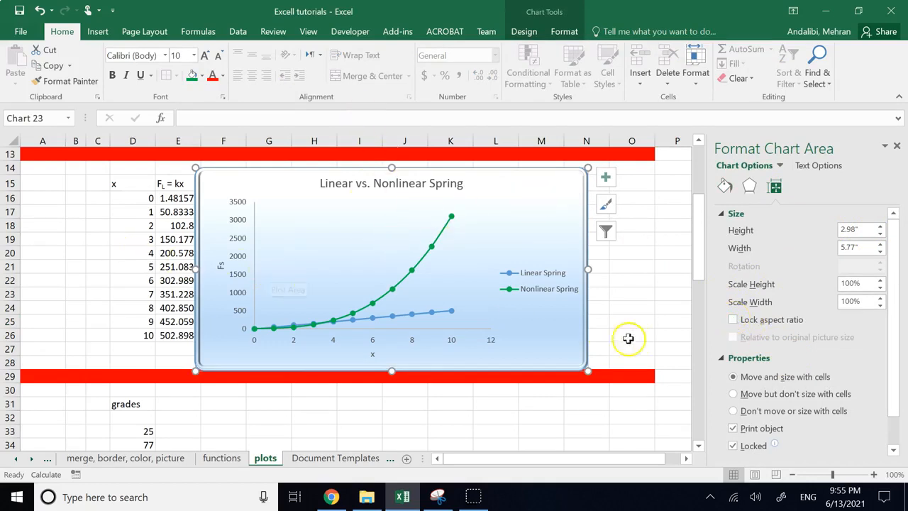
{"action": "scroll", "coordinate": [792, 379], "scroll_direction": "down", "scroll_amount": 1}
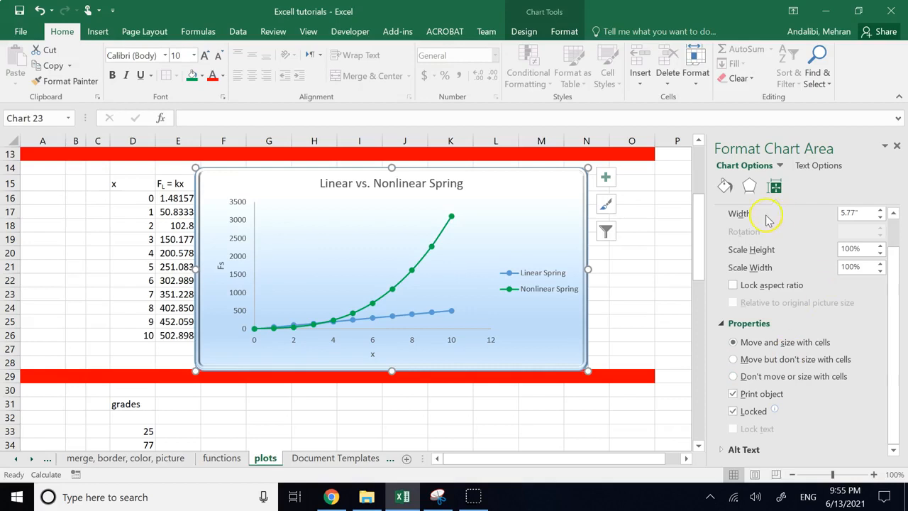
{"action": "left_click", "coordinate": [662, 265]}
{"action": "left_click", "coordinate": [666, 226]}
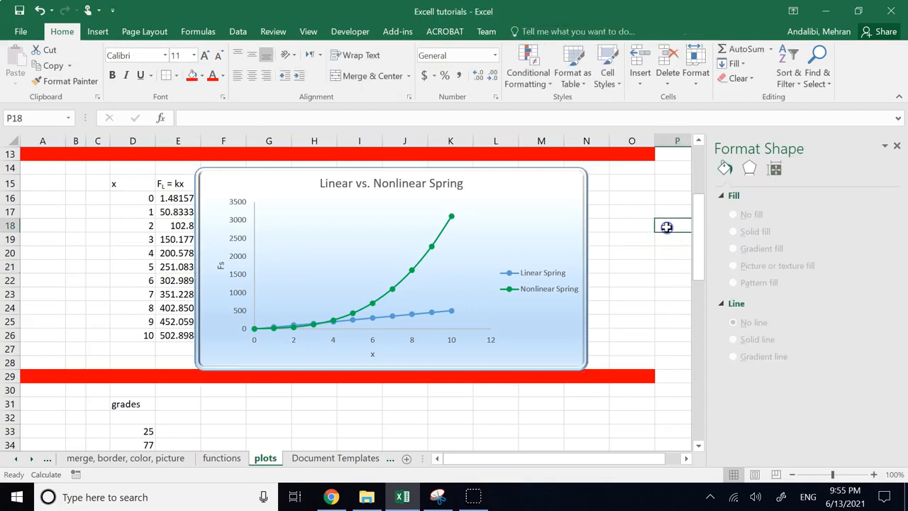
{"action": "left_click", "coordinate": [897, 145]}
{"action": "left_click", "coordinate": [682, 323]}
{"action": "left_click", "coordinate": [557, 209]}
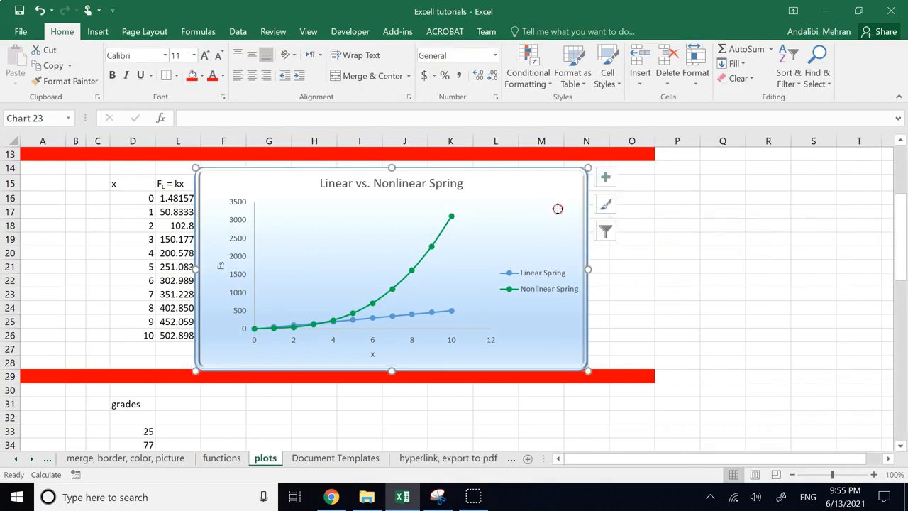
{"action": "right_click", "coordinate": [557, 208]}
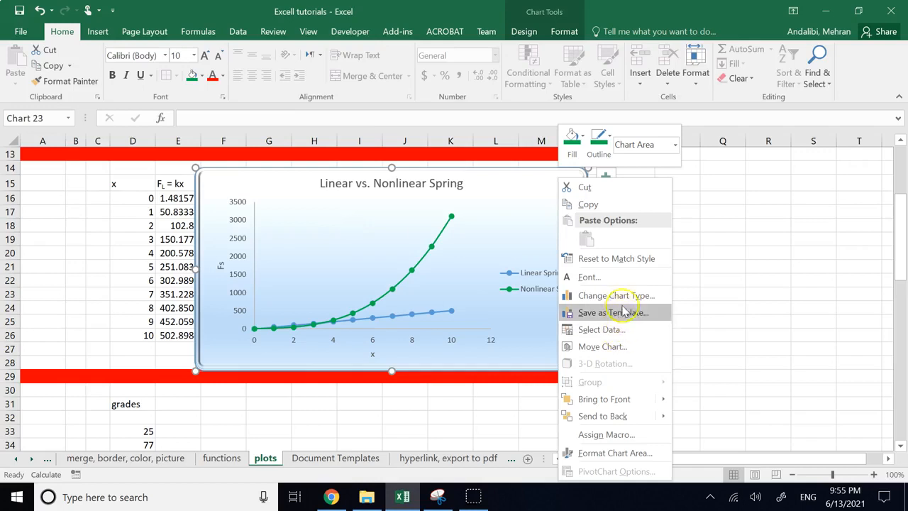
{"action": "left_click", "coordinate": [788, 260]}
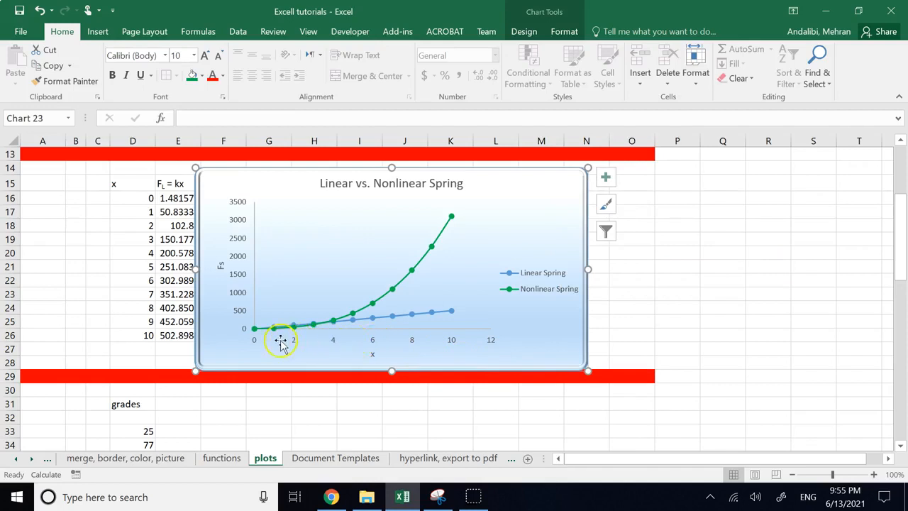
Step: Try minor gridlines on the chart's horizontal axis, look at their line formatting options, and undo them
{"action": "right_click", "coordinate": [334, 345]}
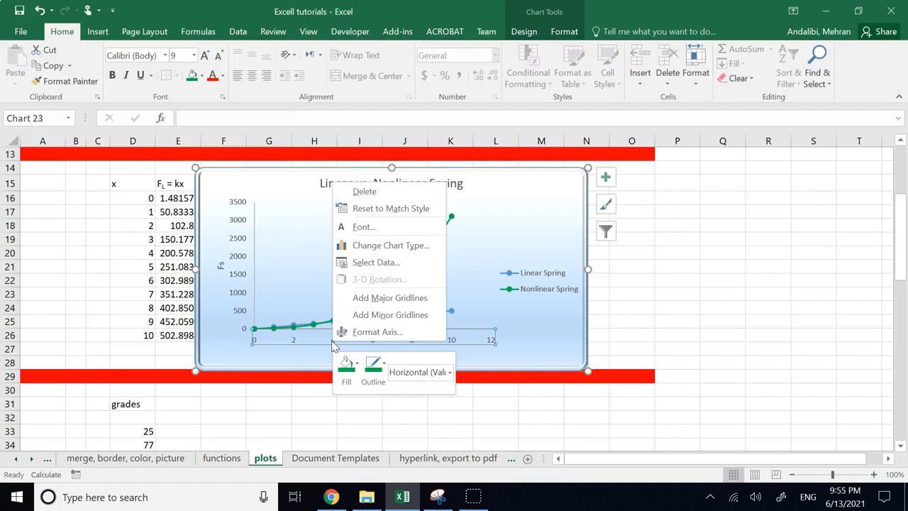
{"action": "left_click", "coordinate": [376, 320]}
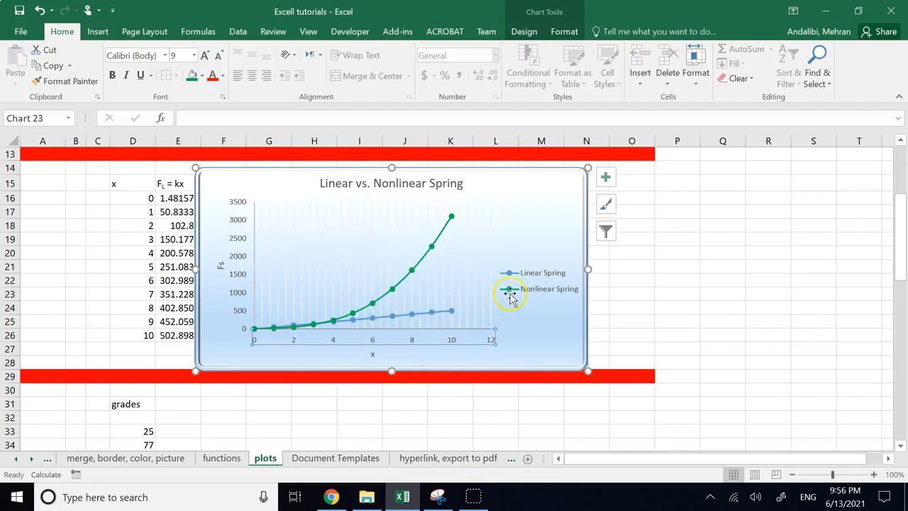
{"action": "right_click", "coordinate": [374, 342]}
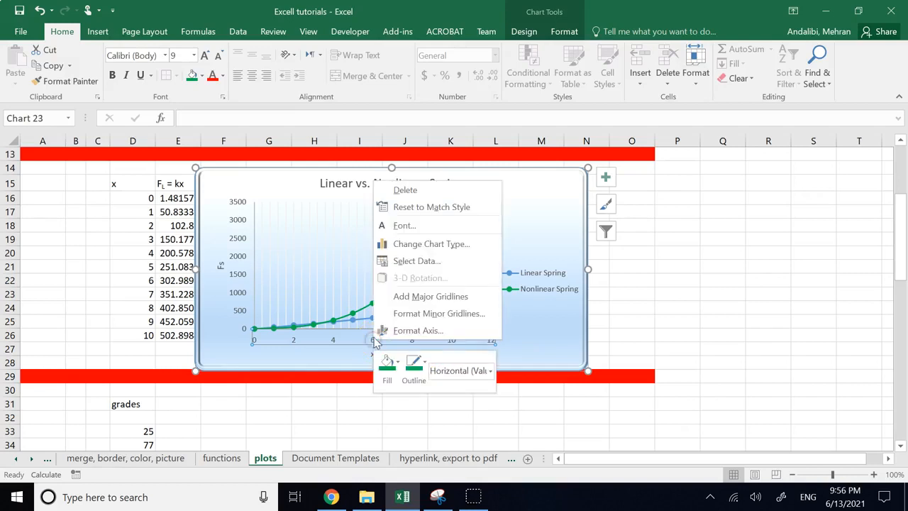
{"action": "left_click", "coordinate": [425, 313]}
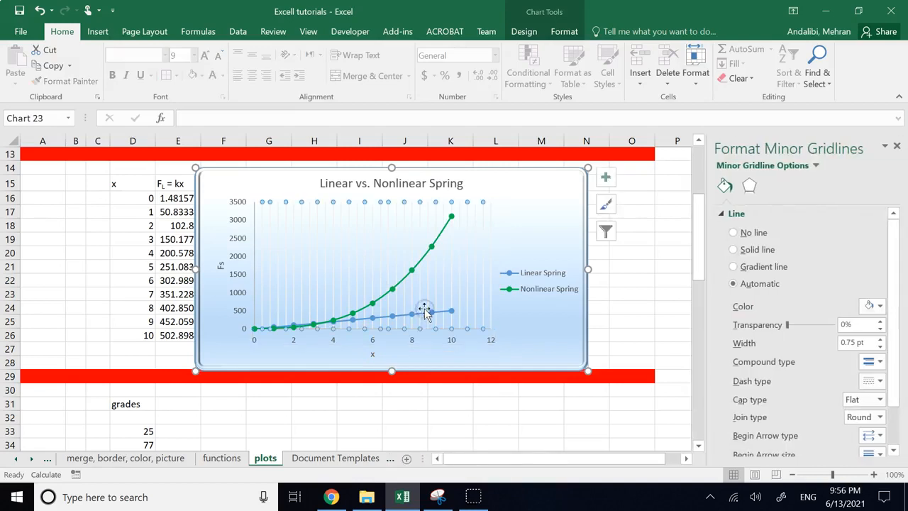
{"action": "left_click", "coordinate": [649, 336]}
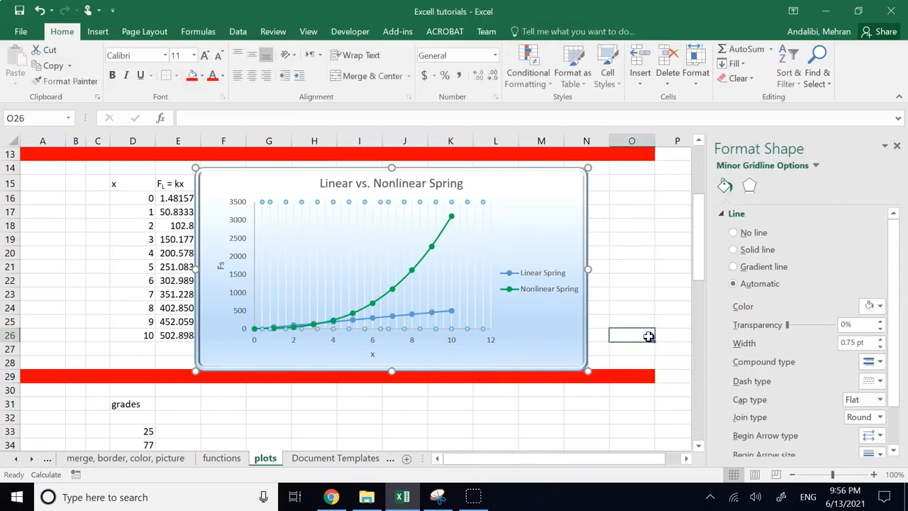
{"action": "left_click", "coordinate": [516, 315]}
{"action": "left_click", "coordinate": [431, 400]}
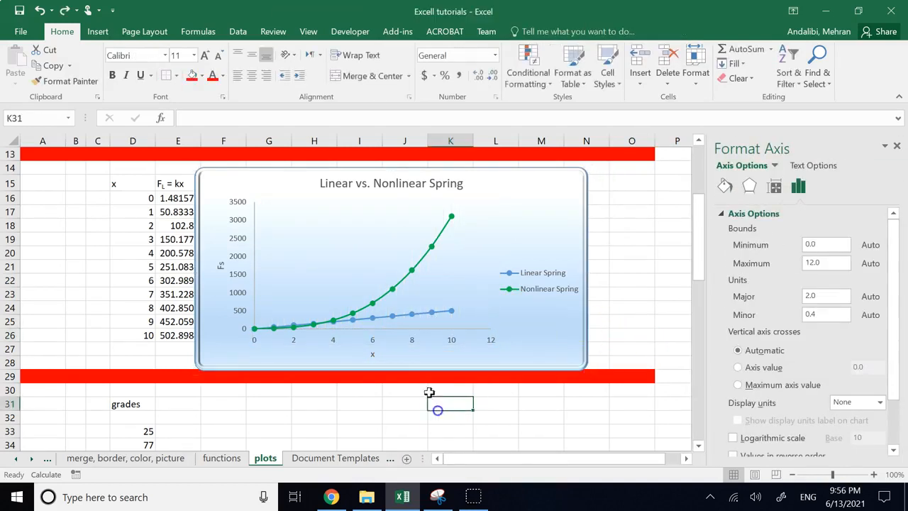
Step: Try major gridlines on the chart's horizontal axis and undo them
{"action": "right_click", "coordinate": [410, 341]}
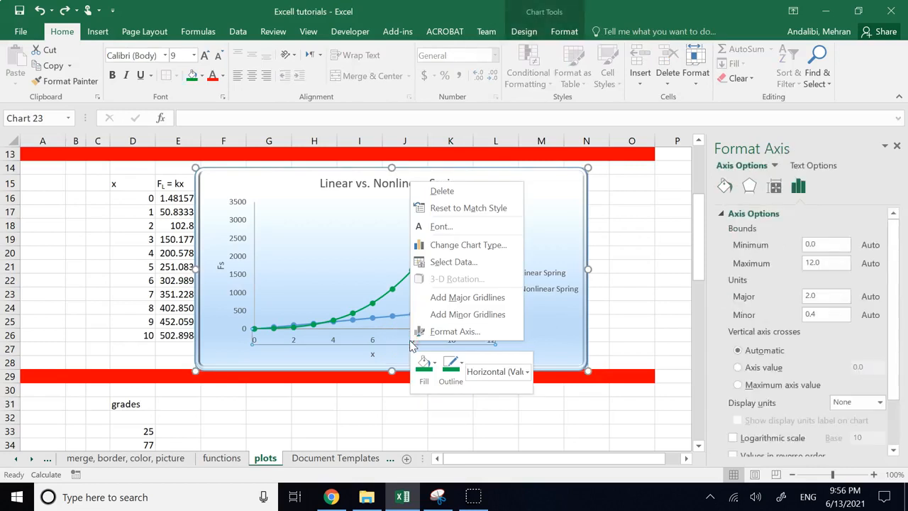
{"action": "left_click", "coordinate": [465, 297]}
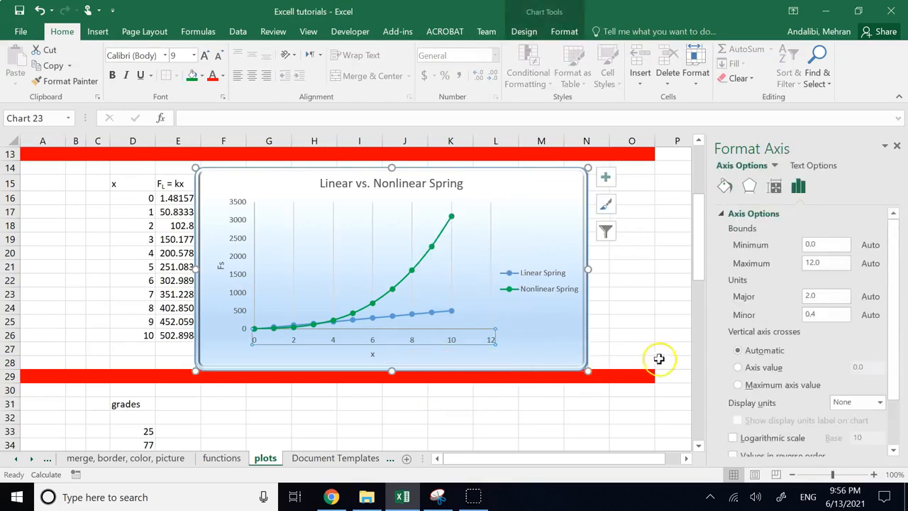
{"action": "left_click", "coordinate": [658, 318]}
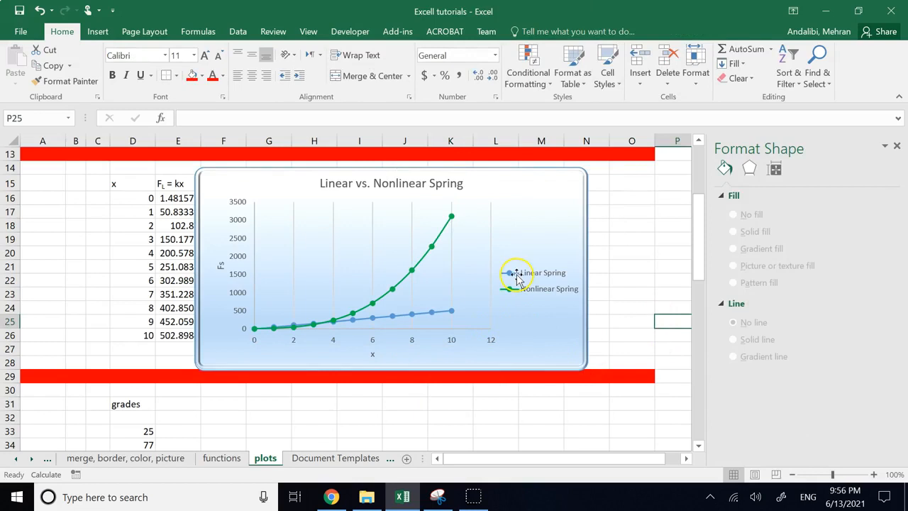
{"action": "key", "text": "ctrl+z"}
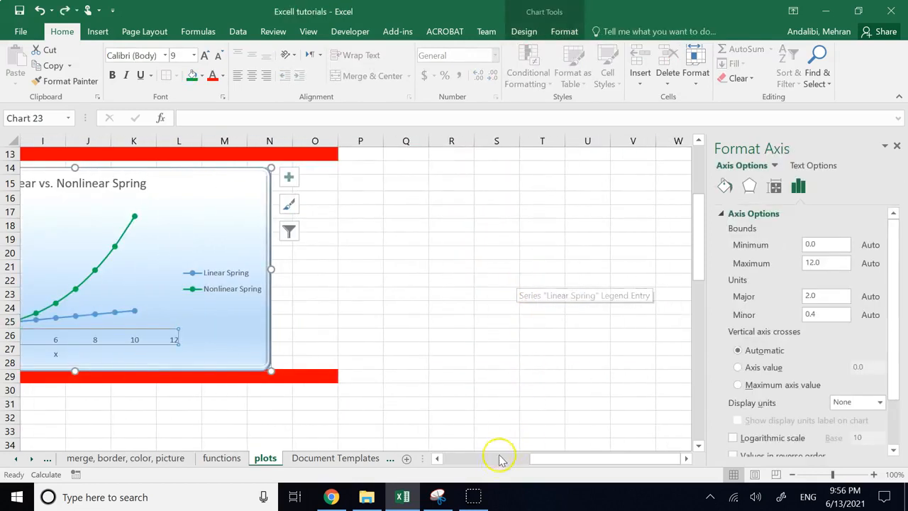
{"action": "scroll", "coordinate": [494, 467], "scroll_direction": "left", "scroll_amount": 5}
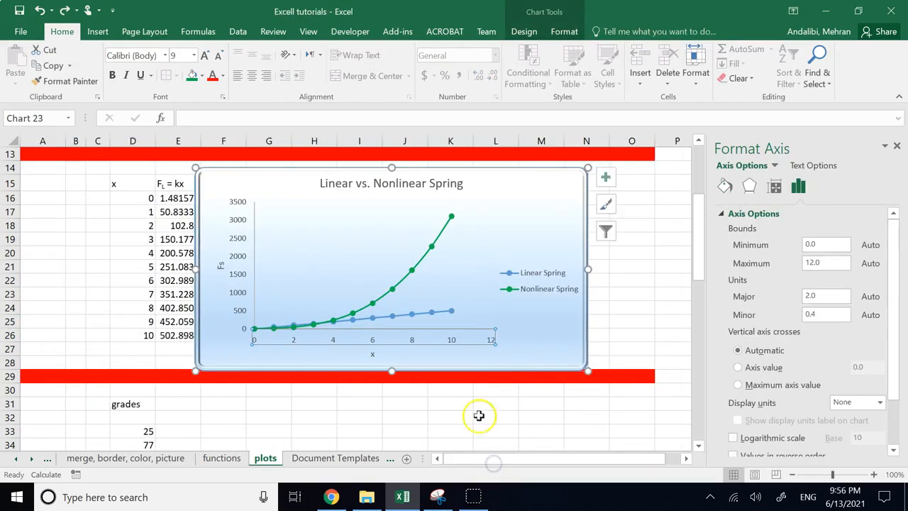
Step: Set the maximum bound of the chart's horizontal axis to 10
{"action": "right_click", "coordinate": [414, 343]}
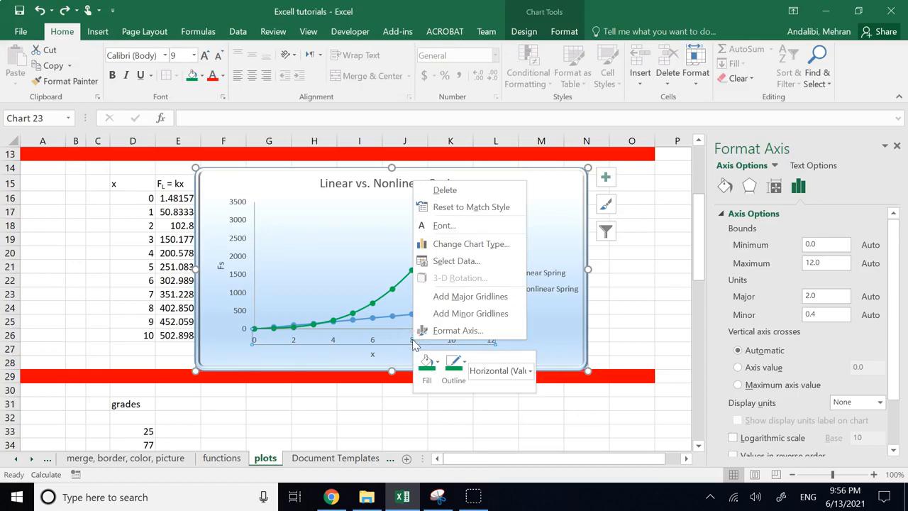
{"action": "left_click", "coordinate": [448, 333]}
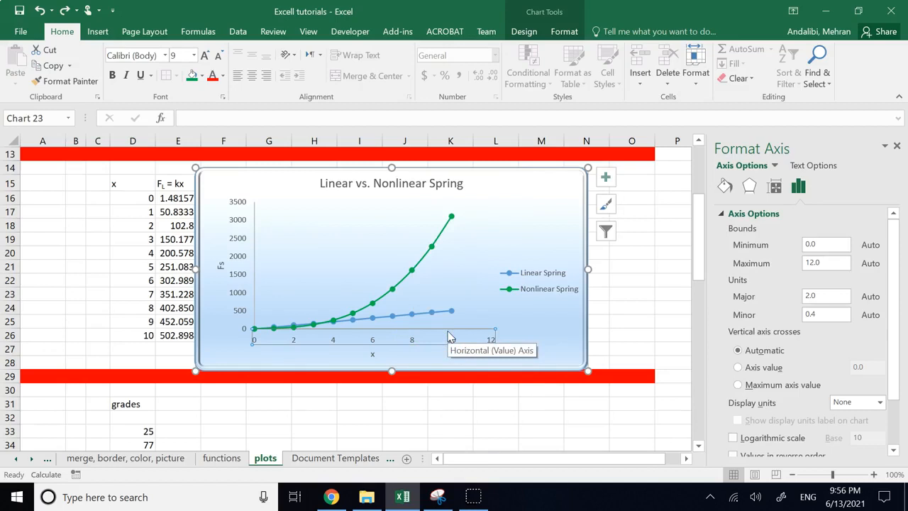
{"action": "left_click", "coordinate": [496, 331]}
{"action": "left_click", "coordinate": [829, 264]}
{"action": "key", "text": "BackSpace"}
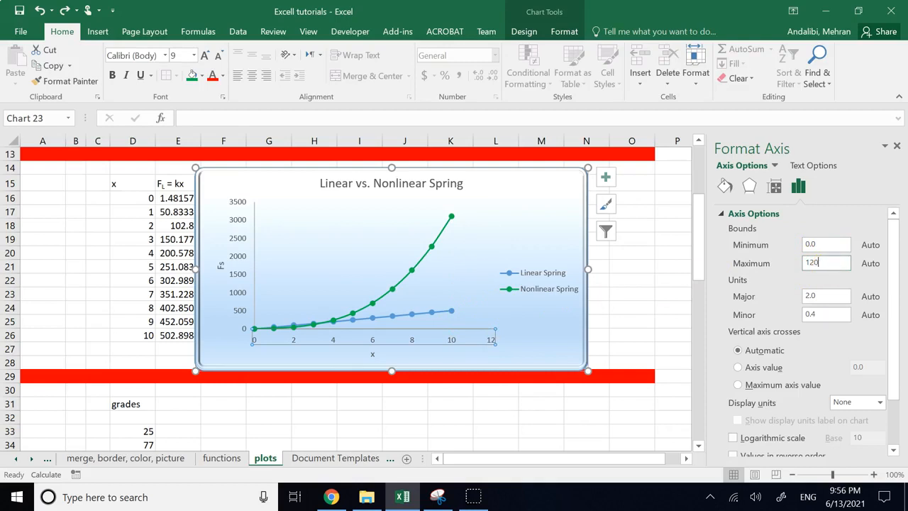
{"action": "type", "text": "0"}
{"action": "left_click", "coordinate": [666, 268]}
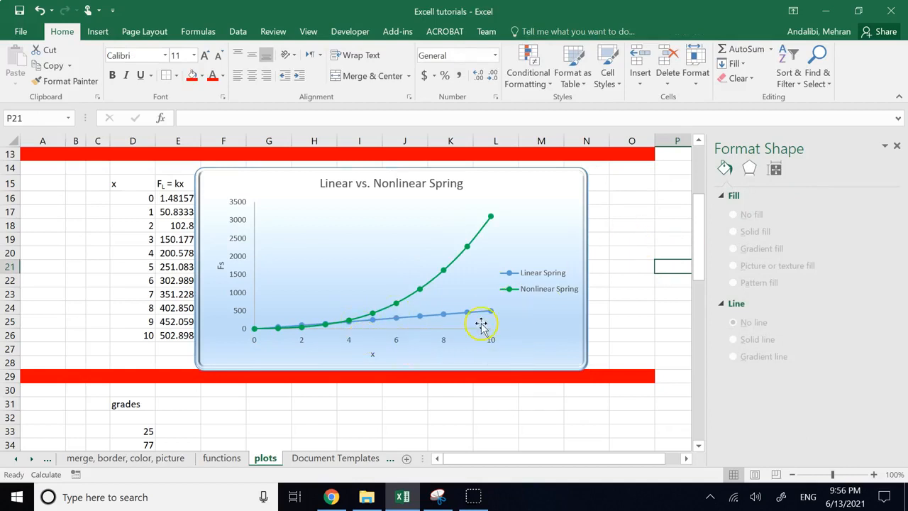
Step: Set the major unit of the chart's horizontal axis to 1
{"action": "right_click", "coordinate": [443, 340]}
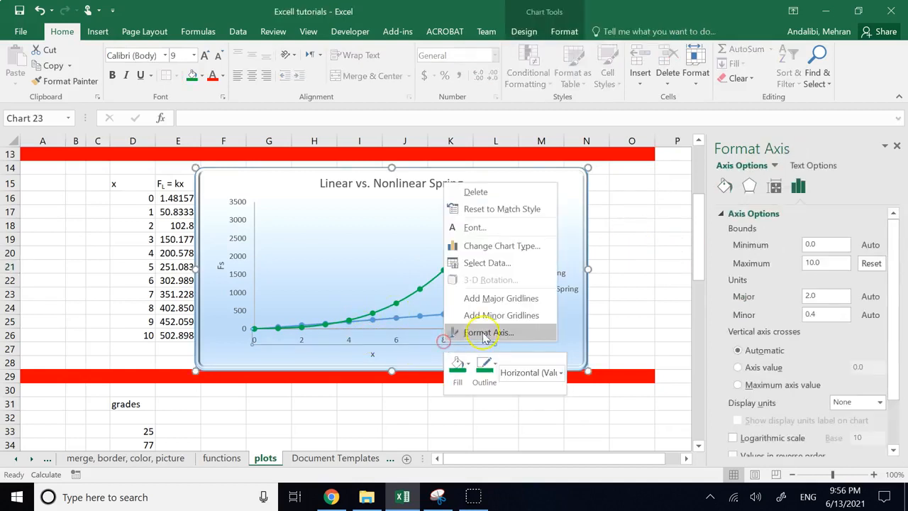
{"action": "left_click", "coordinate": [484, 333]}
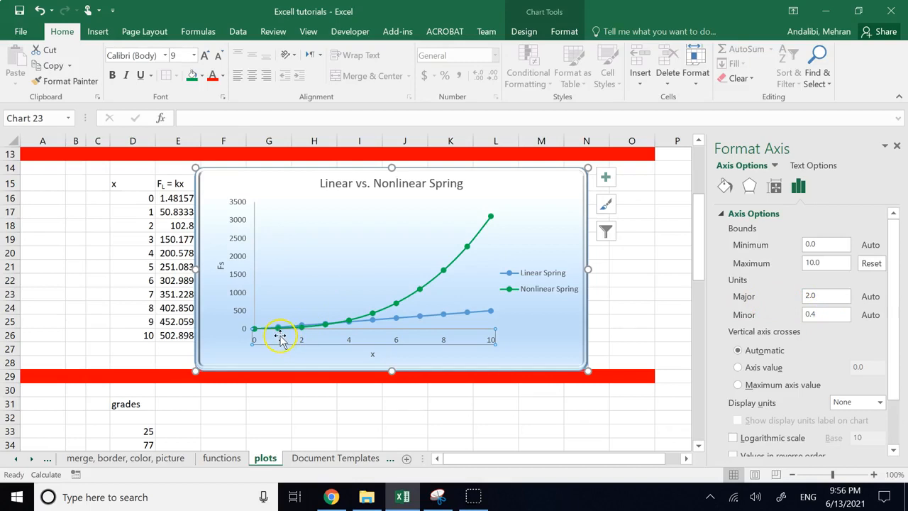
{"action": "double_click", "coordinate": [826, 297]}
{"action": "type", "text": "1"}
{"action": "left_click", "coordinate": [628, 300]}
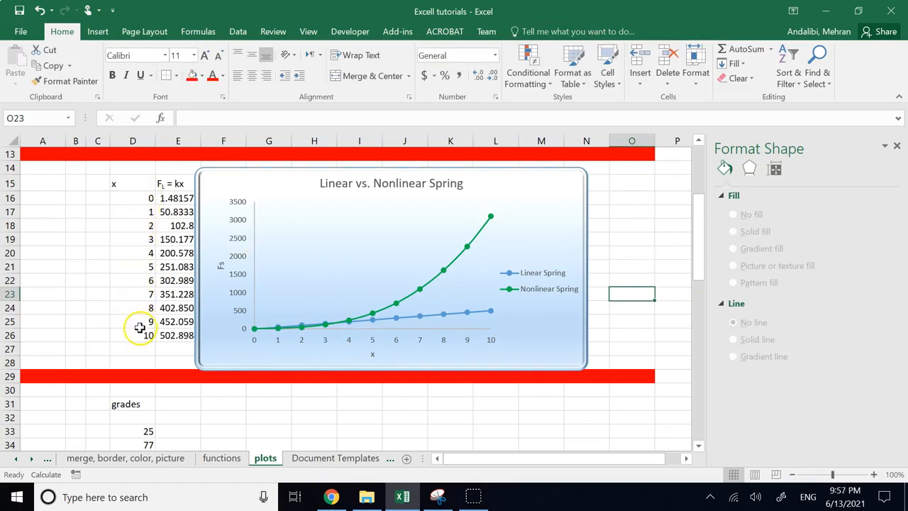
Step: Look through the horizontal axis's display units, tick mark and label options
{"action": "left_click", "coordinate": [394, 341]}
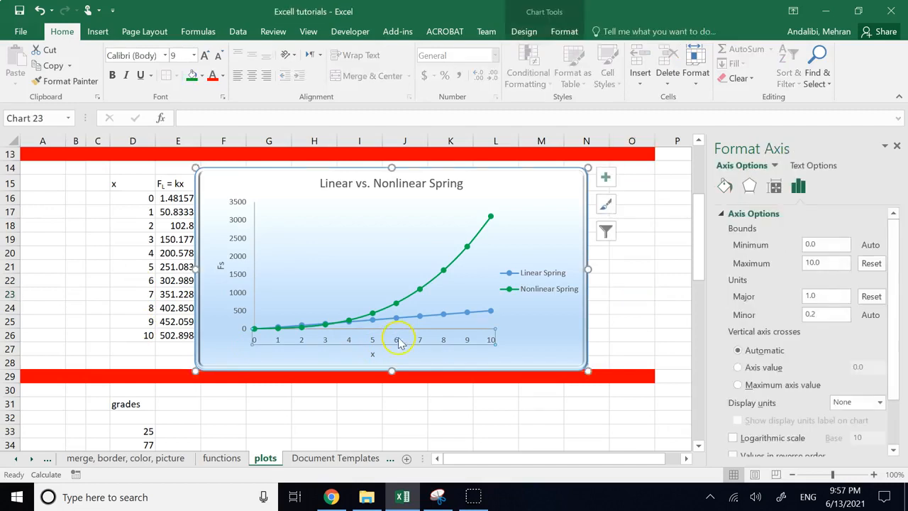
{"action": "left_click_drag", "start_coordinate": [893, 320], "coordinate": [894, 369]}
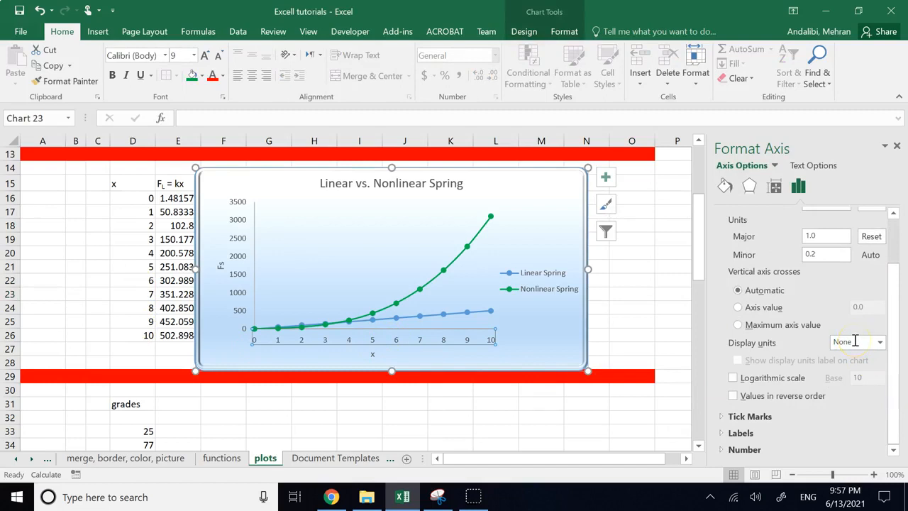
{"action": "left_click", "coordinate": [878, 343]}
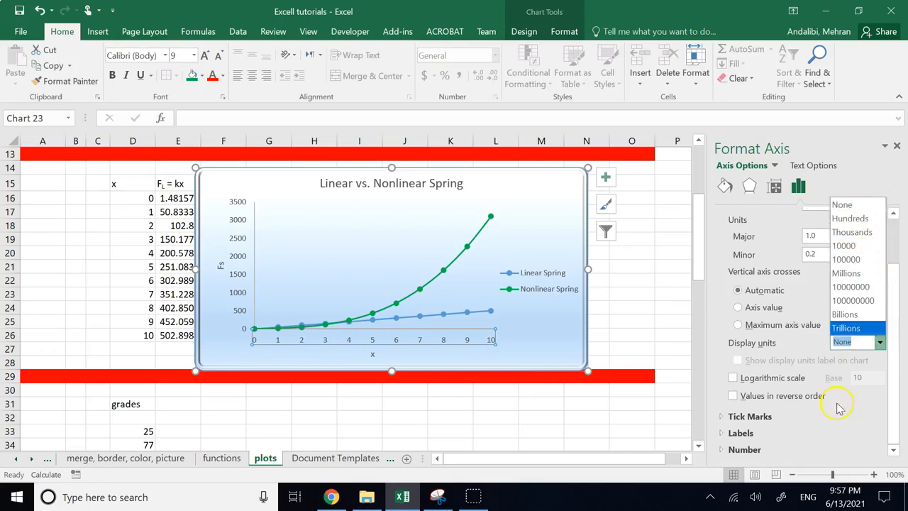
{"action": "left_click", "coordinate": [828, 433]}
{"action": "left_click", "coordinate": [724, 416]}
{"action": "scroll", "coordinate": [846, 376], "scroll_direction": "down", "scroll_amount": 2}
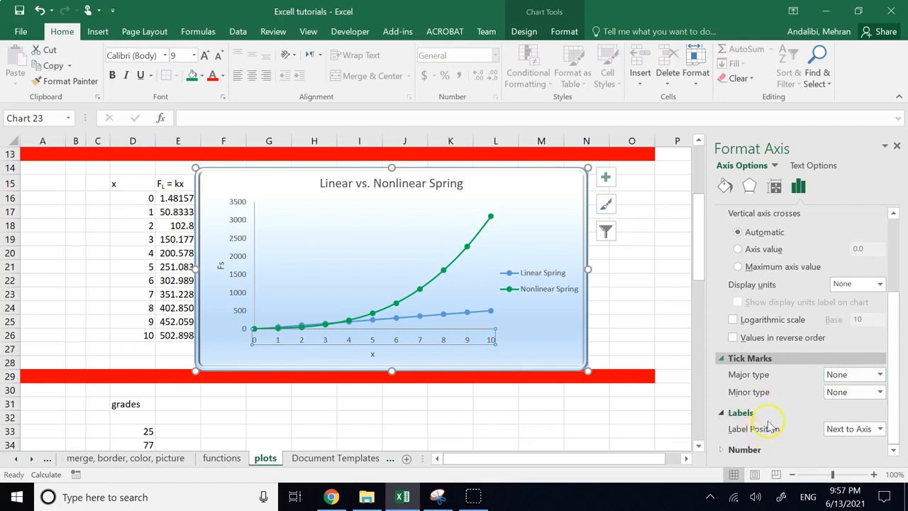
{"action": "scroll", "coordinate": [769, 419], "scroll_direction": "up", "scroll_amount": 3}
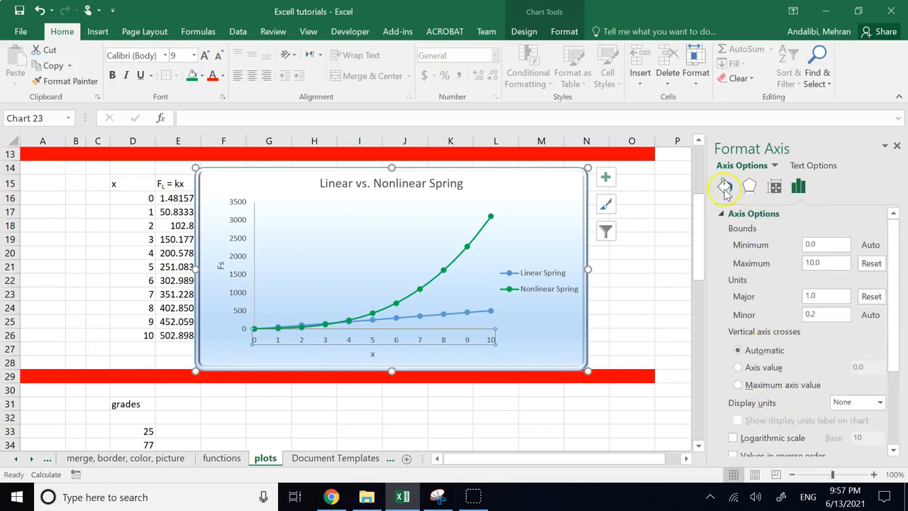
Step: Examine the horizontal axis's fill and line, effects, alignment and text formatting options
{"action": "left_click", "coordinate": [724, 187]}
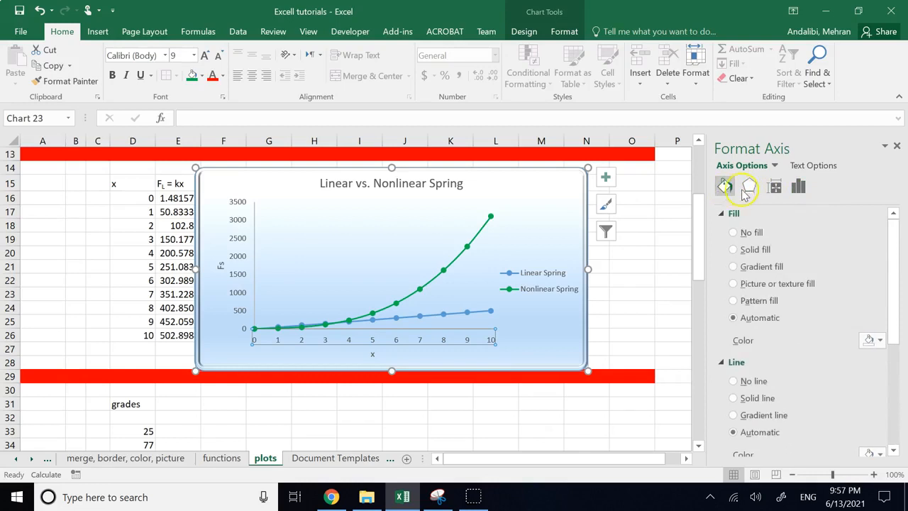
{"action": "left_click", "coordinate": [748, 188]}
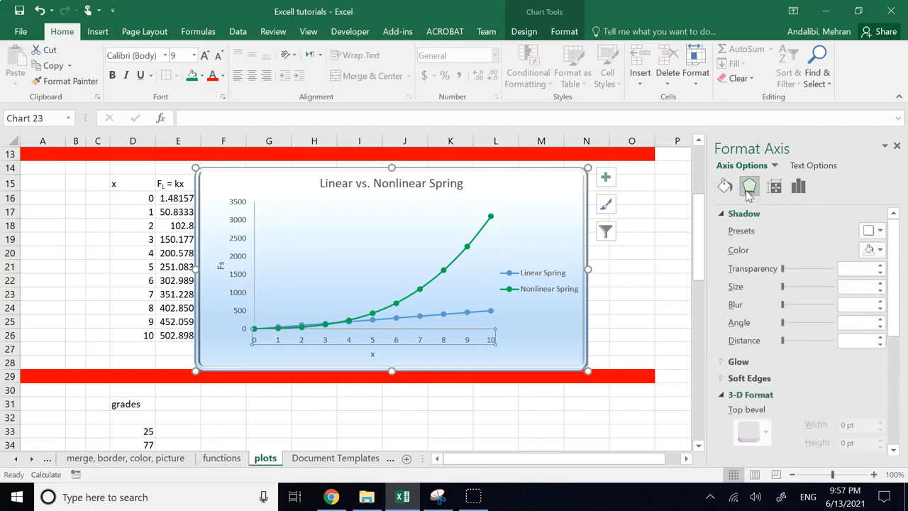
{"action": "left_click", "coordinate": [773, 188]}
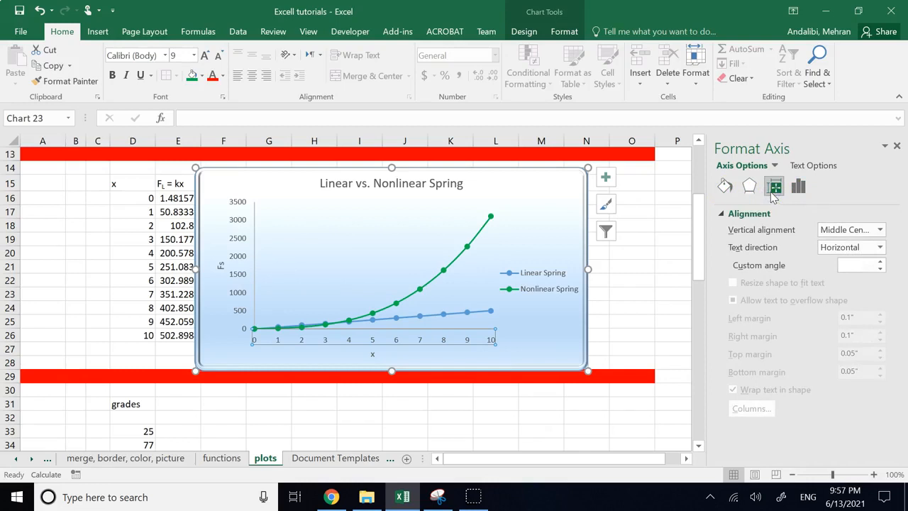
{"action": "left_click", "coordinate": [799, 187]}
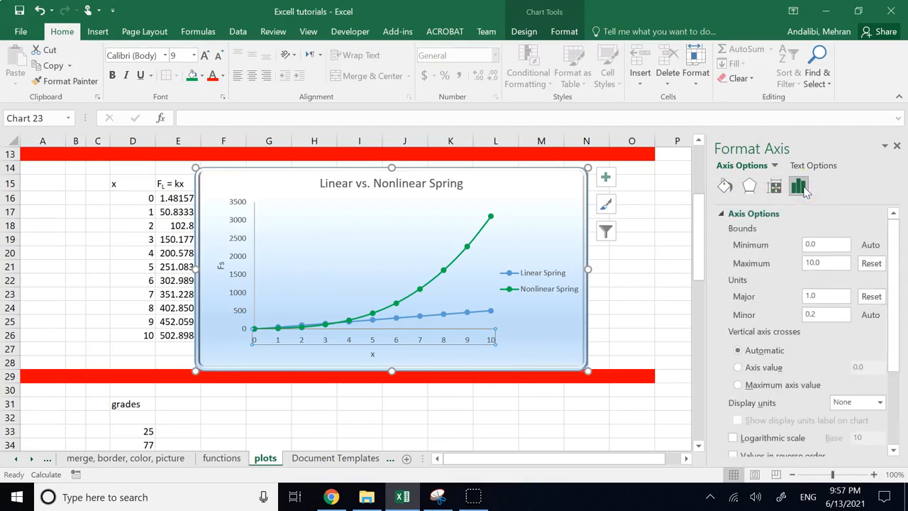
{"action": "left_click", "coordinate": [806, 248]}
{"action": "left_click", "coordinate": [811, 166]}
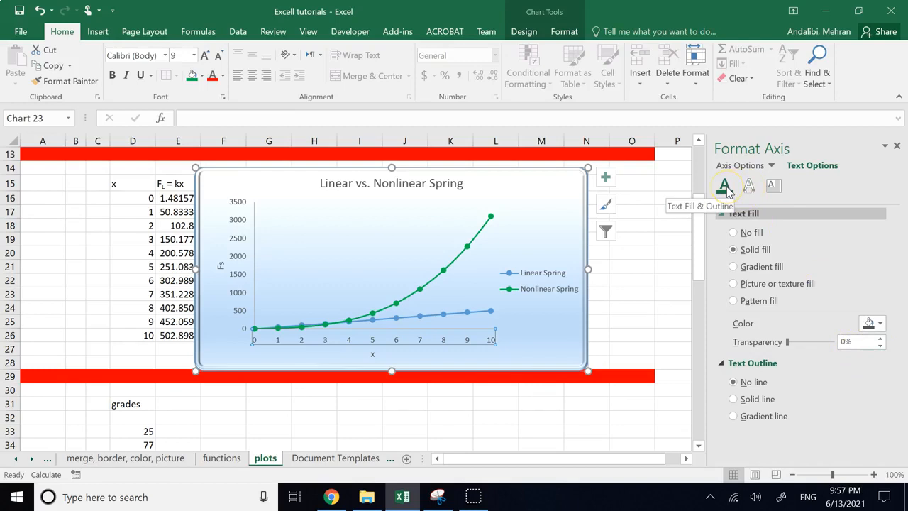
{"action": "left_click", "coordinate": [742, 165]}
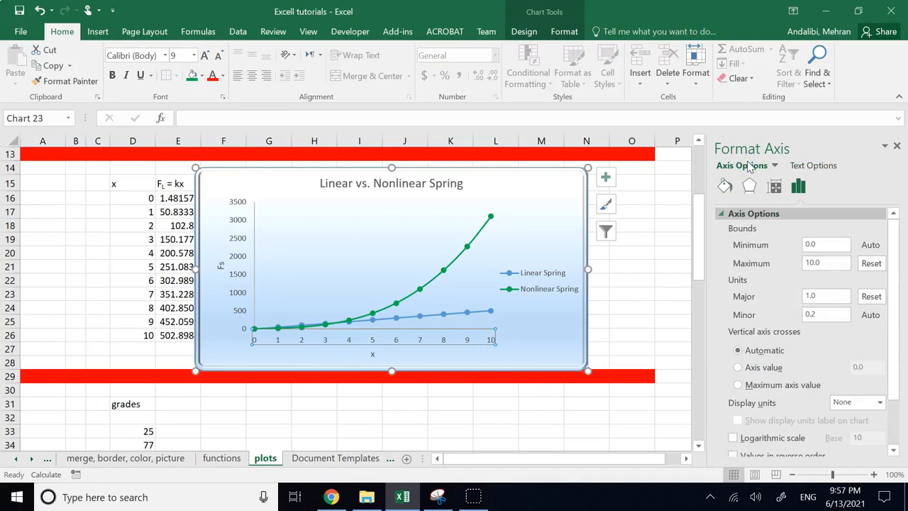
{"action": "scroll", "coordinate": [795, 266], "scroll_direction": "down", "scroll_amount": 2}
{"action": "scroll", "coordinate": [806, 348], "scroll_direction": "up", "scroll_amount": 3}
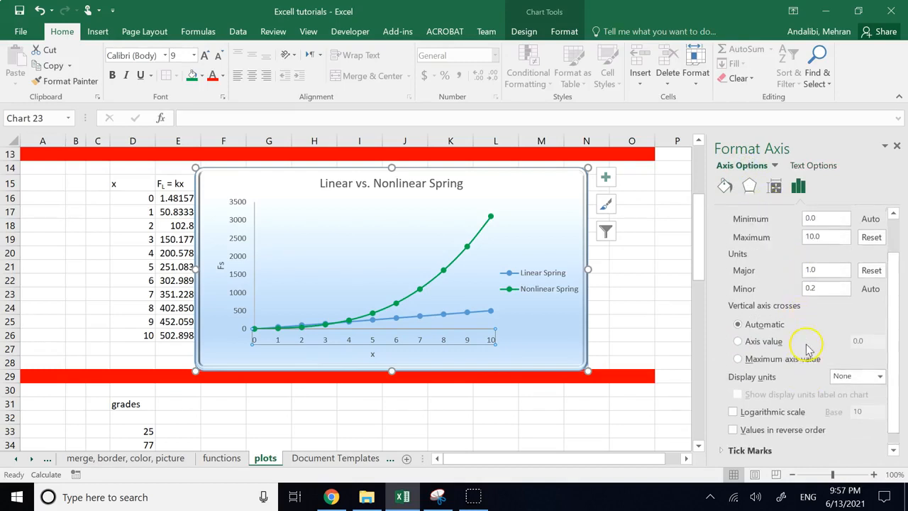
{"action": "left_click", "coordinate": [723, 186]}
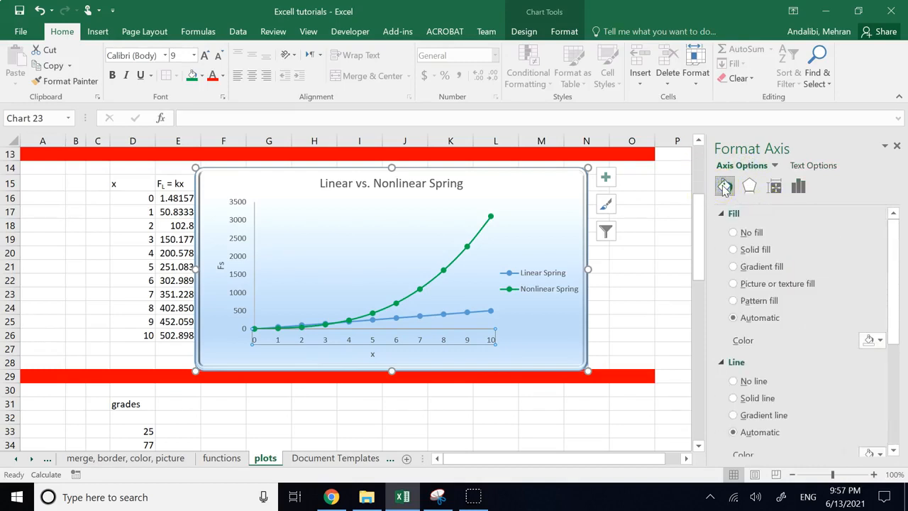
{"action": "scroll", "coordinate": [827, 320], "scroll_direction": "down", "scroll_amount": 4}
{"action": "scroll", "coordinate": [826, 327], "scroll_direction": "up", "scroll_amount": 3}
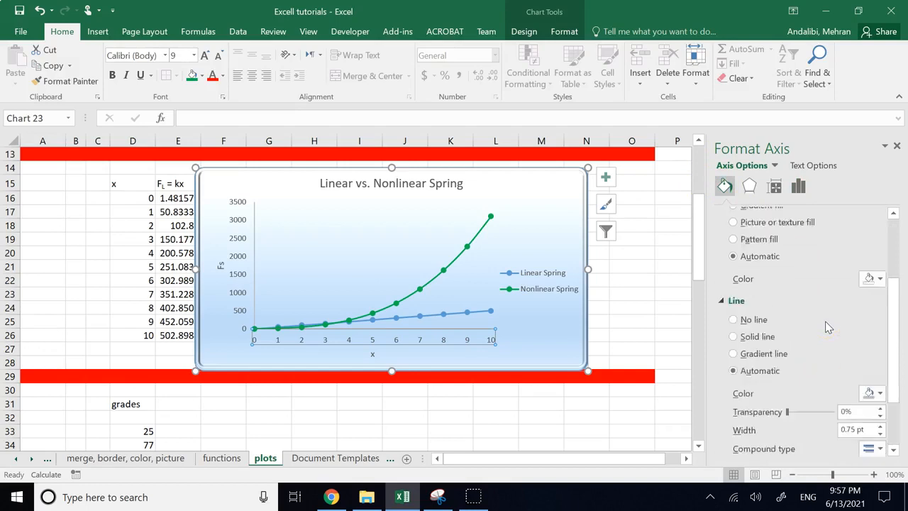
Step: Try a shadow with a 6 pt distance on the horizontal axis and undo it
{"action": "left_click", "coordinate": [748, 186]}
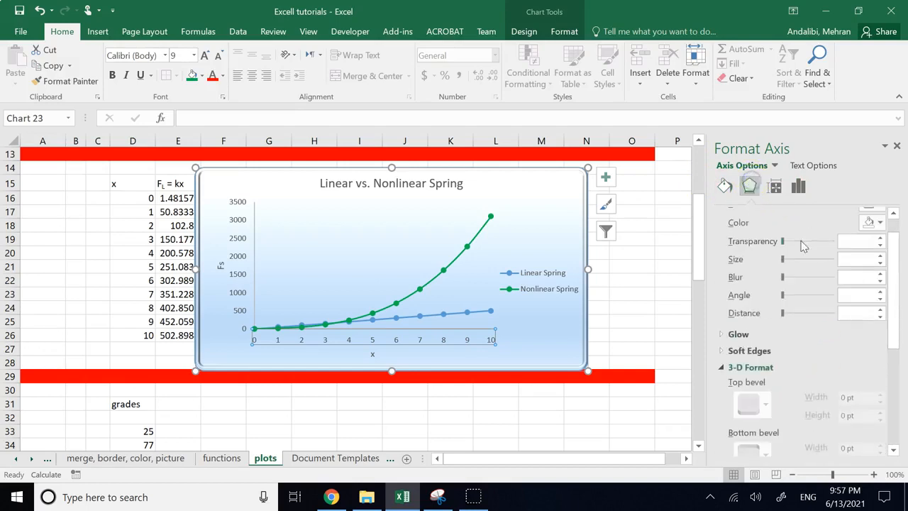
{"action": "left_click", "coordinate": [834, 314]}
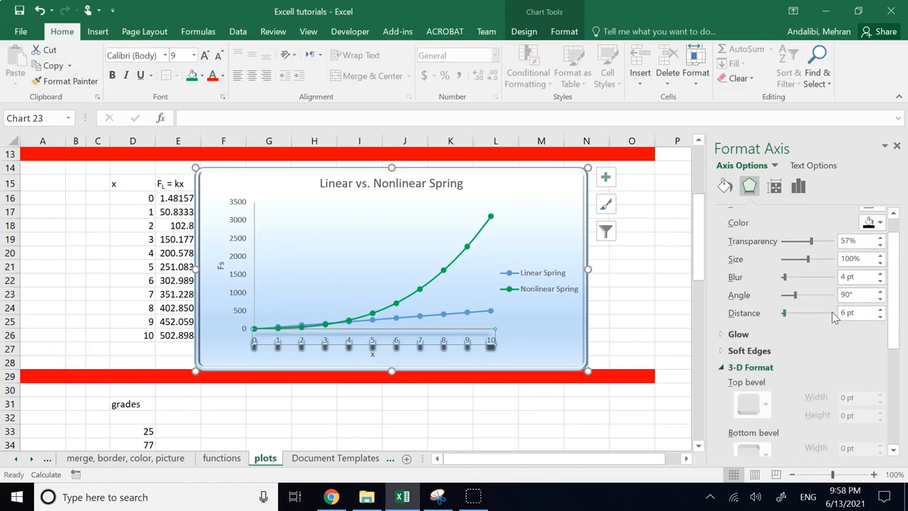
{"action": "left_click", "coordinate": [657, 300]}
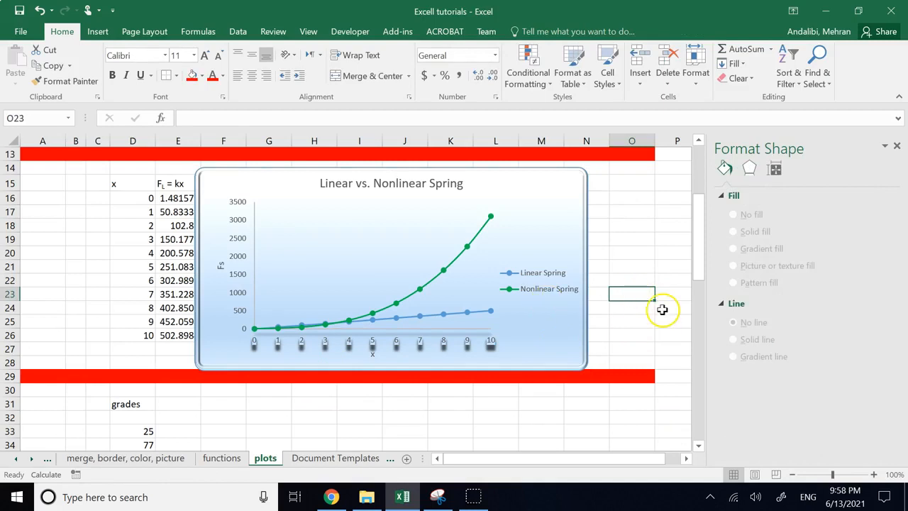
{"action": "key", "text": "ctrl+z"}
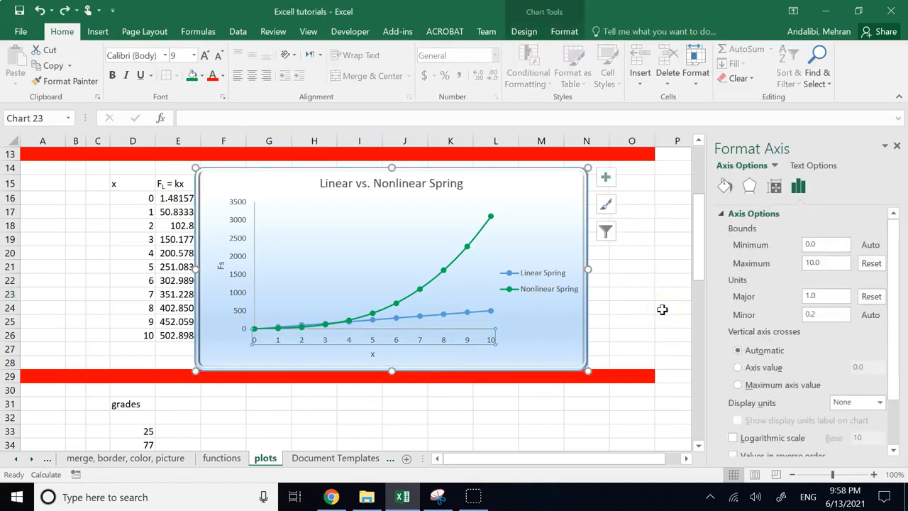
Step: Look at the commands available for the chart's vertical axis without applying any
{"action": "left_click", "coordinate": [431, 394]}
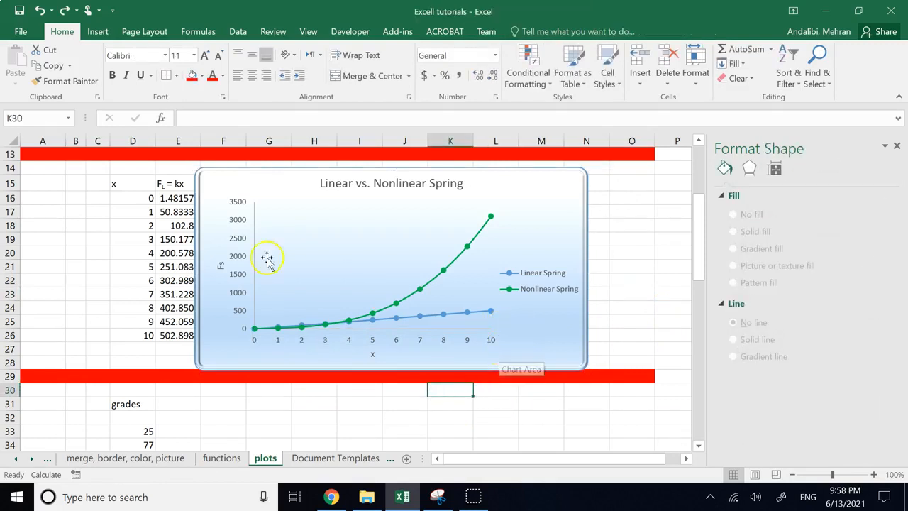
{"action": "right_click", "coordinate": [235, 242]}
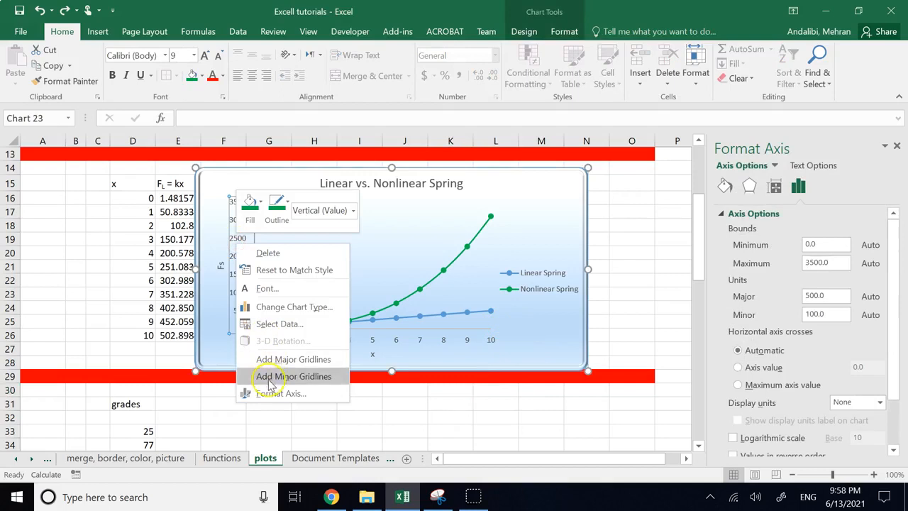
{"action": "left_click", "coordinate": [451, 427]}
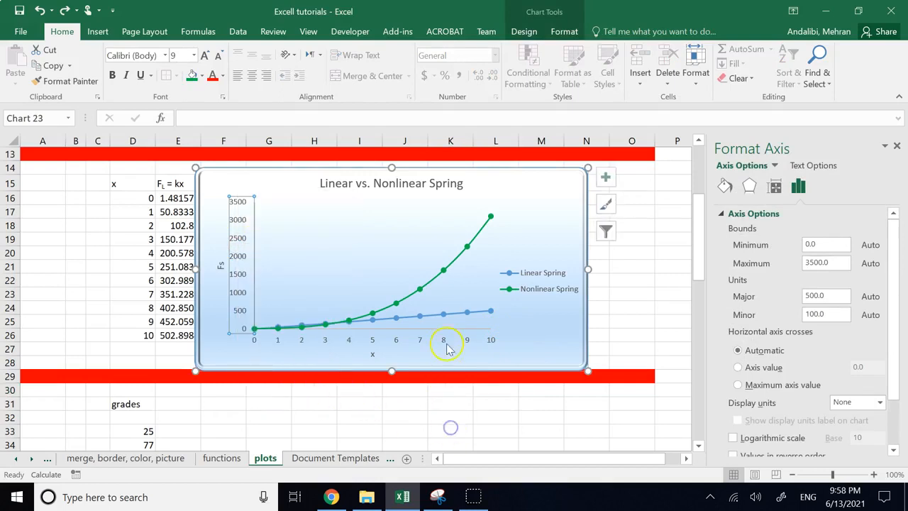
Step: Set the line width of the Nonlinear Spring series to 3 pt and view its remaining line options
{"action": "right_click", "coordinate": [434, 287]}
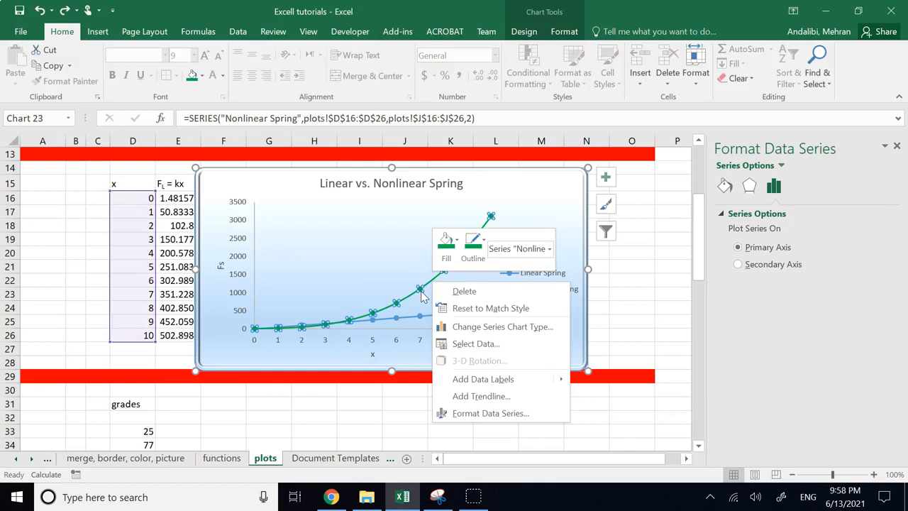
{"action": "left_click", "coordinate": [469, 412]}
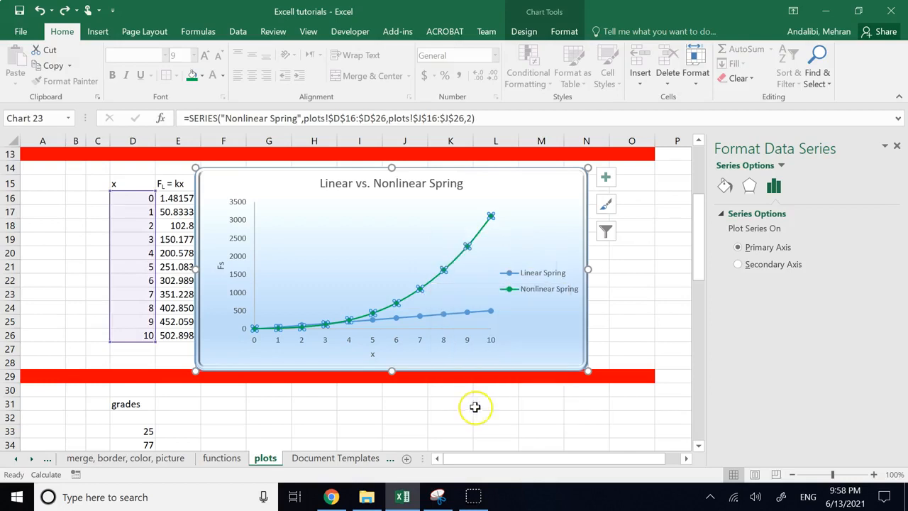
{"action": "left_click", "coordinate": [753, 248]}
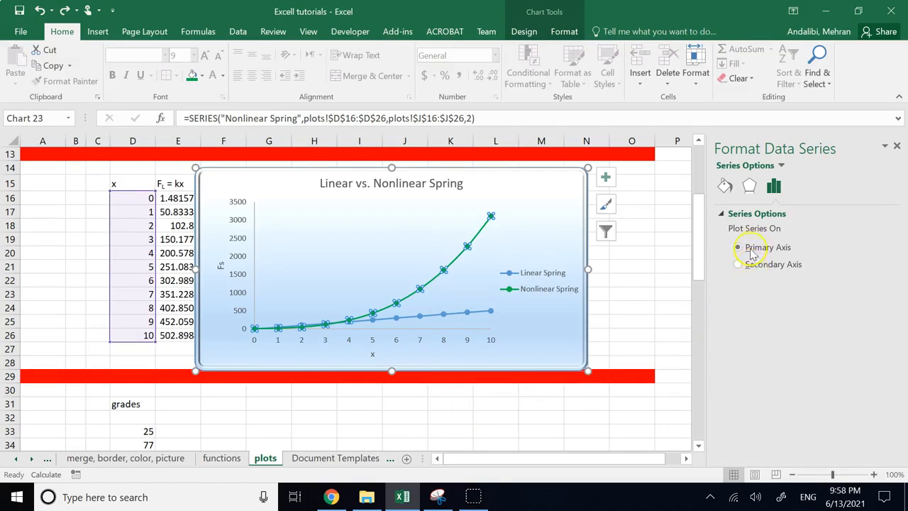
{"action": "left_click", "coordinate": [724, 188]}
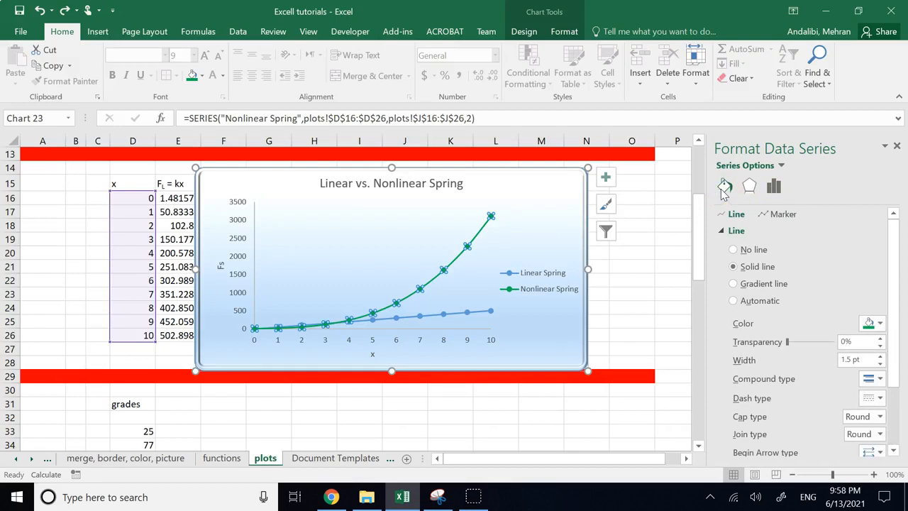
{"action": "left_click", "coordinate": [877, 319]}
{"action": "left_click", "coordinate": [880, 356]}
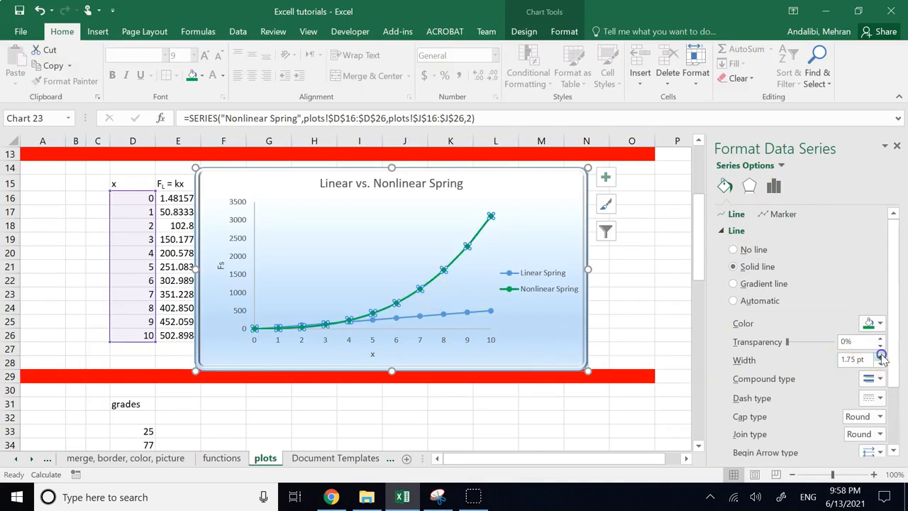
{"action": "left_click", "coordinate": [880, 355]}
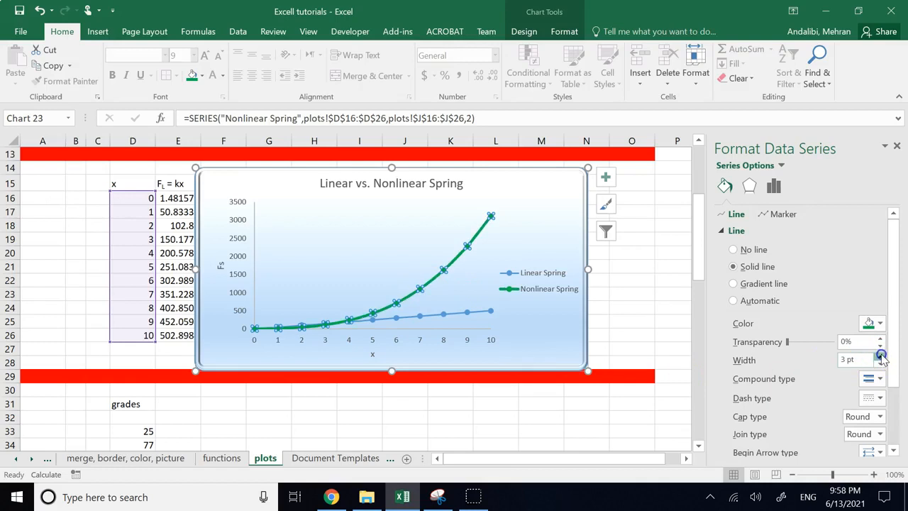
{"action": "left_click_drag", "start_coordinate": [897, 338], "coordinate": [891, 397]}
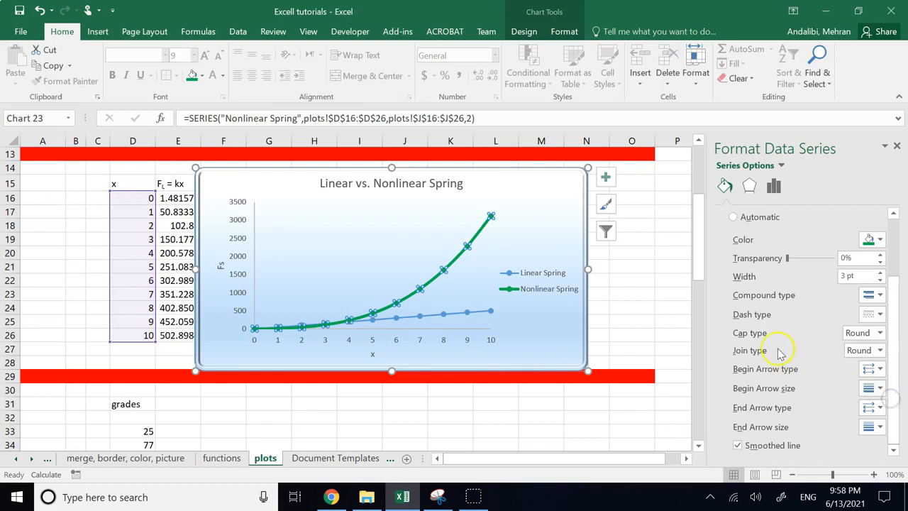
Step: Set the cap type of the Nonlinear Spring series line to Square
{"action": "left_click", "coordinate": [854, 332]}
{"action": "left_click", "coordinate": [854, 338]}
{"action": "left_click", "coordinate": [879, 333]}
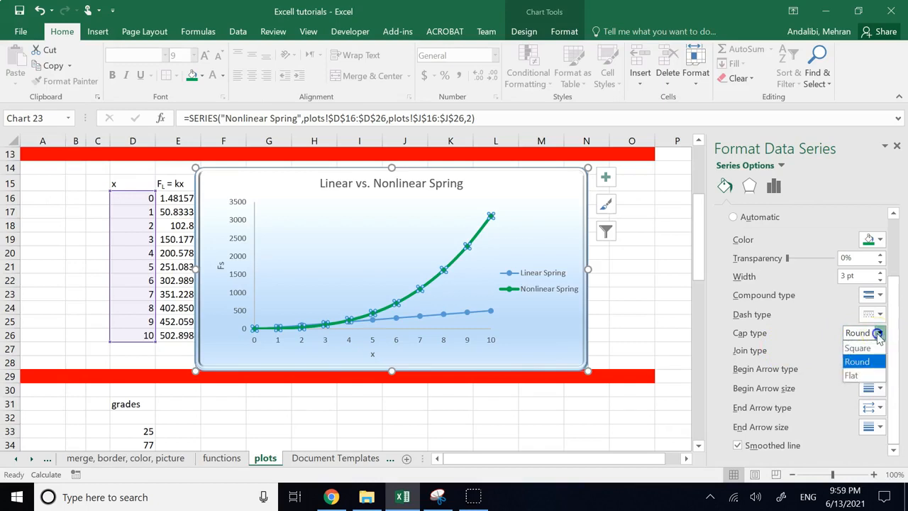
{"action": "left_click", "coordinate": [858, 347]}
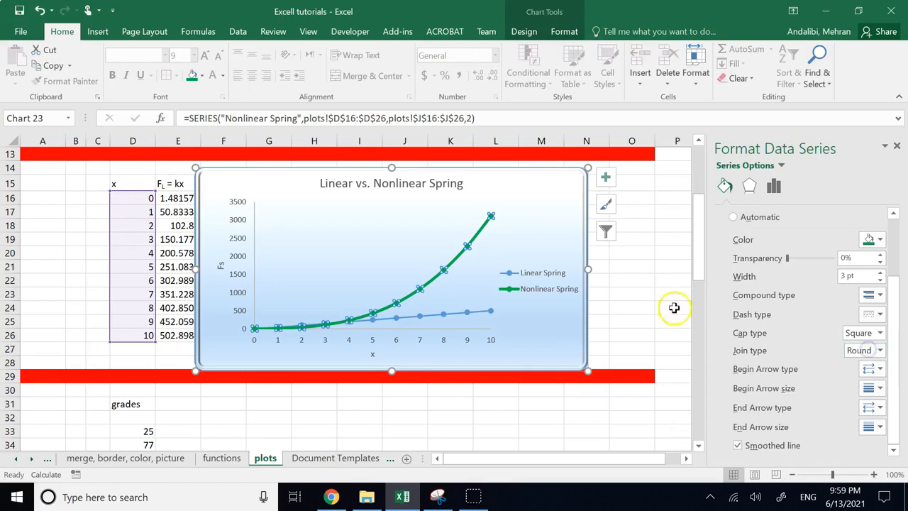
{"action": "left_click", "coordinate": [644, 309]}
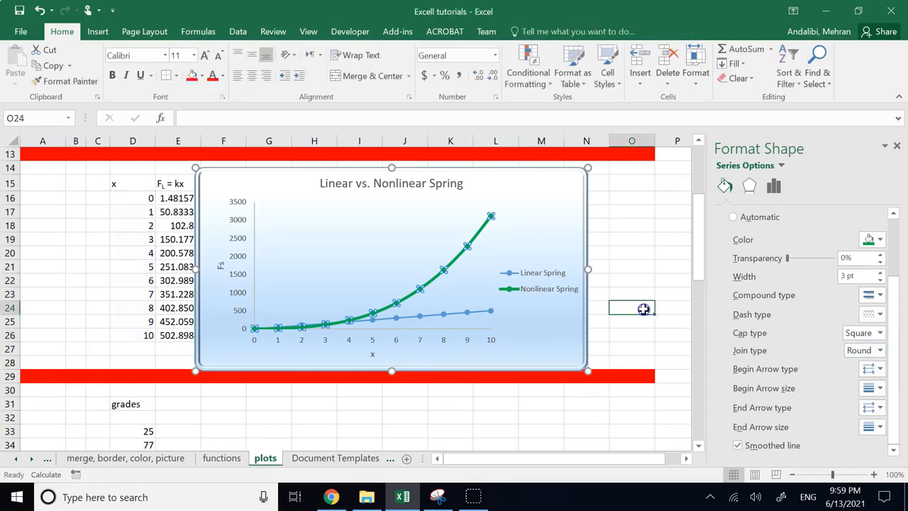
Step: Set the join type of the Nonlinear Spring series line to Bevel
{"action": "left_click", "coordinate": [472, 240]}
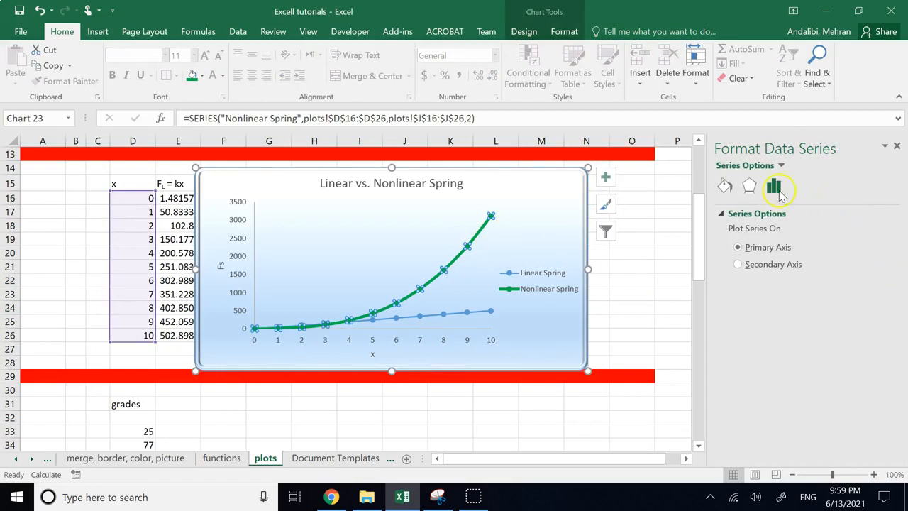
{"action": "left_click", "coordinate": [724, 185]}
{"action": "scroll", "coordinate": [854, 320], "scroll_direction": "down", "scroll_amount": 2}
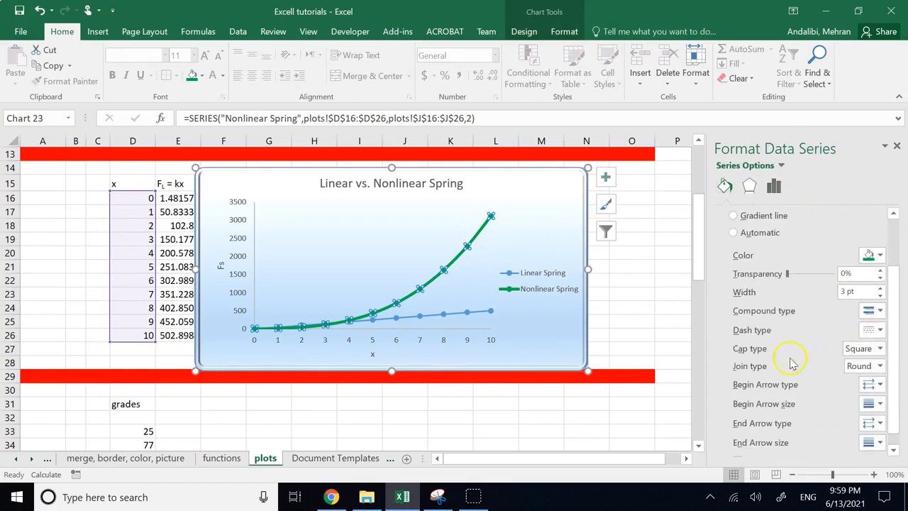
{"action": "left_click", "coordinate": [858, 366]}
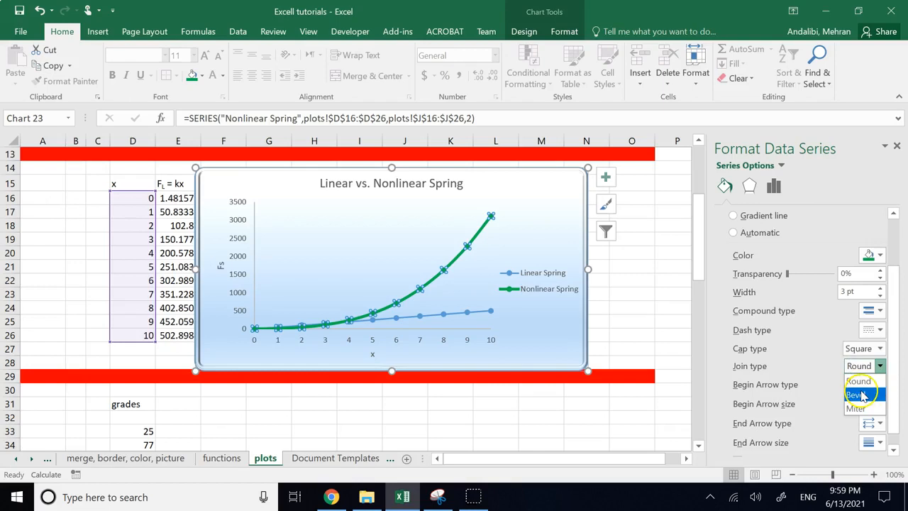
{"action": "left_click", "coordinate": [861, 381]}
{"action": "left_click", "coordinate": [662, 268]}
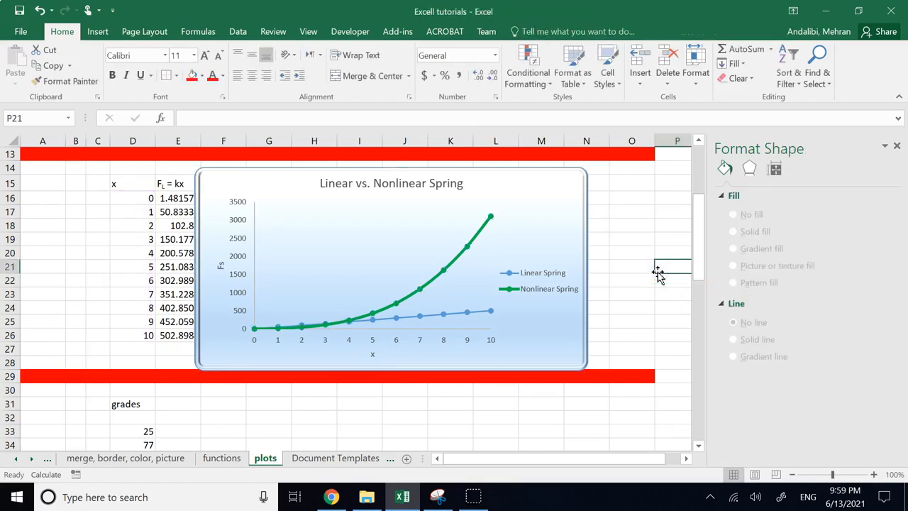
Step: Return both the cap type and the join type of the Nonlinear Spring series line to Round
{"action": "left_click", "coordinate": [467, 245]}
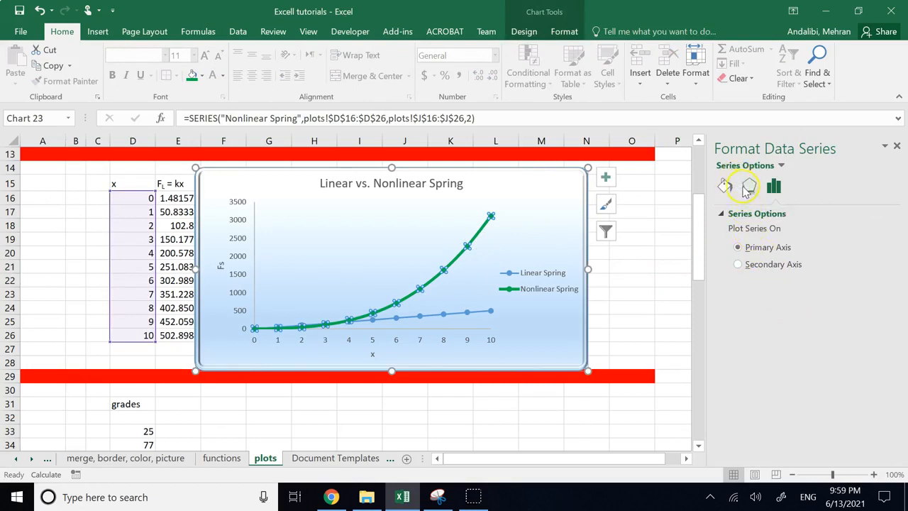
{"action": "left_click", "coordinate": [723, 187]}
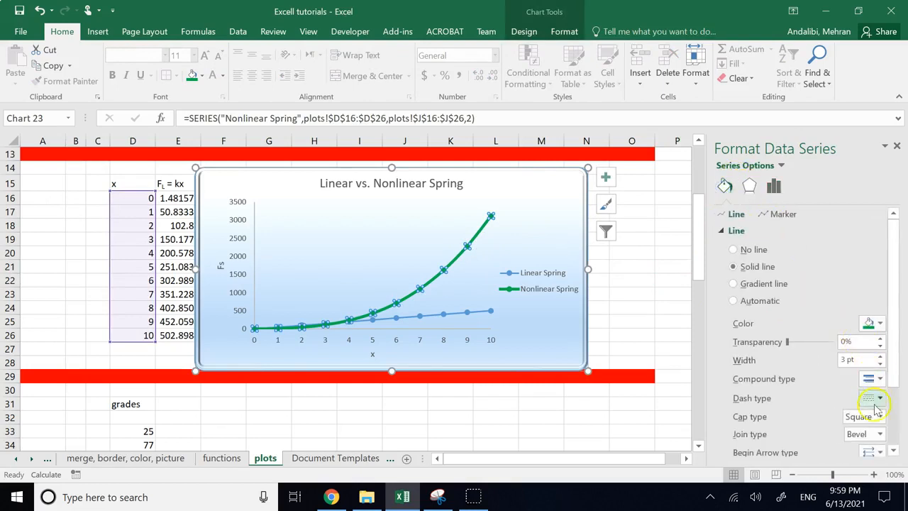
{"action": "left_click", "coordinate": [873, 417]}
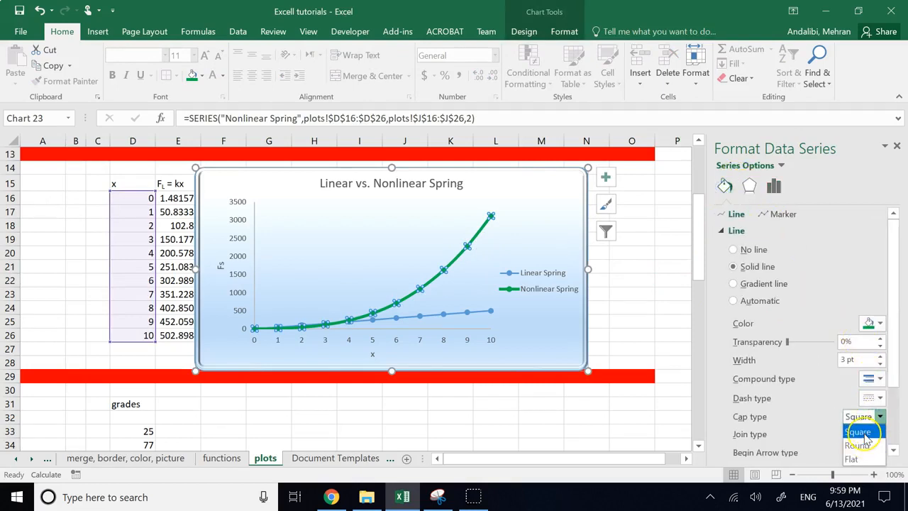
{"action": "left_click", "coordinate": [864, 445]}
{"action": "left_click", "coordinate": [879, 434]}
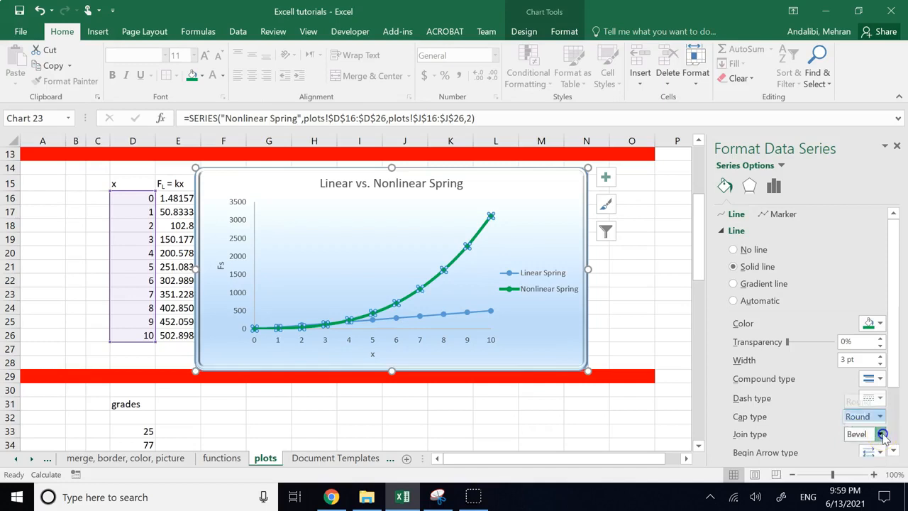
{"action": "left_click", "coordinate": [863, 392]}
Step: Change the Nonlinear Spring series line to the Dash dash type
{"action": "scroll", "coordinate": [814, 387], "scroll_direction": "down", "scroll_amount": 1}
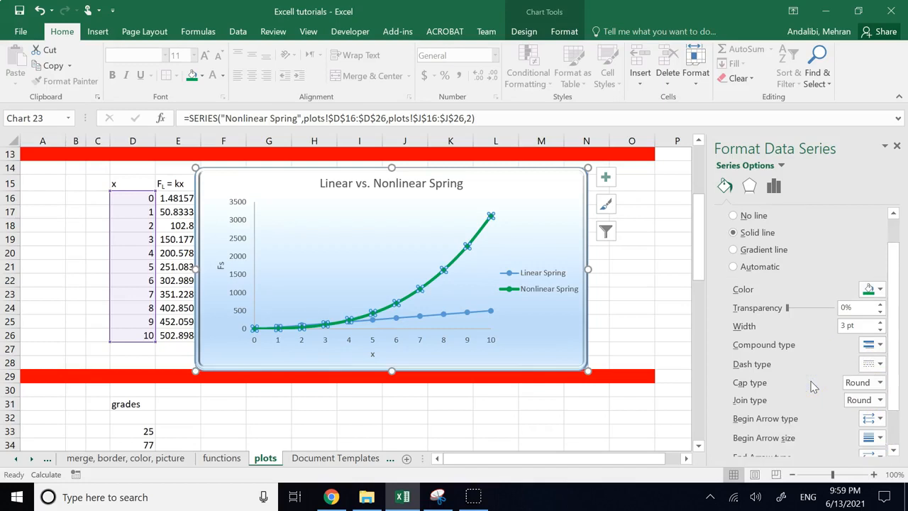
{"action": "scroll", "coordinate": [813, 387], "scroll_direction": "down", "scroll_amount": 1}
{"action": "scroll", "coordinate": [813, 387], "scroll_direction": "down", "scroll_amount": 1}
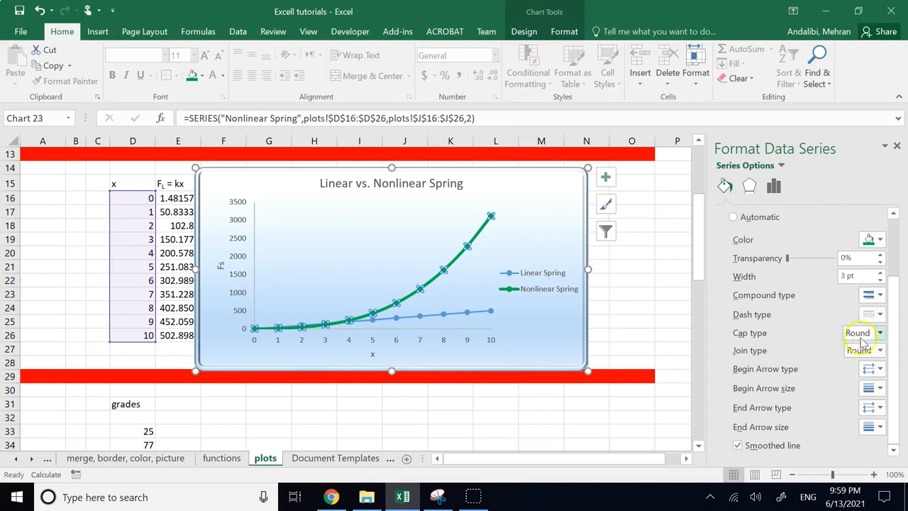
{"action": "left_click", "coordinate": [802, 303]}
{"action": "left_click", "coordinate": [878, 313]}
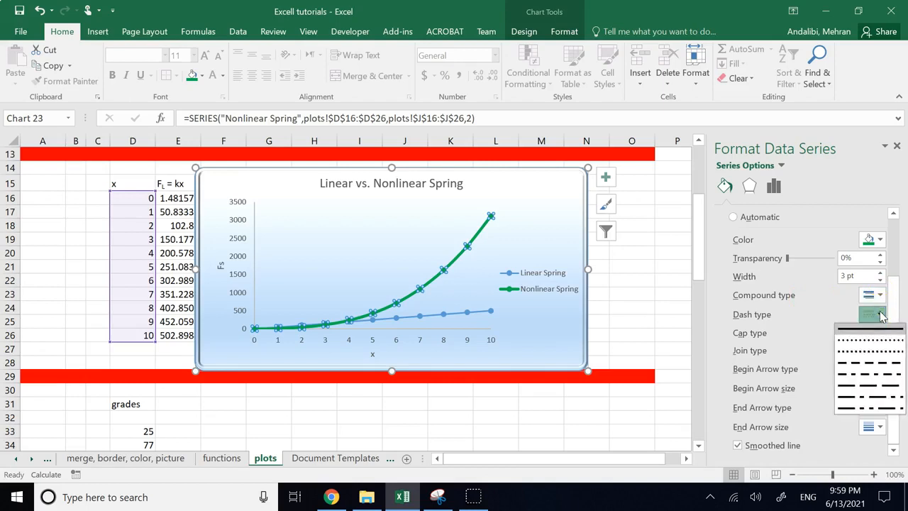
{"action": "left_click", "coordinate": [869, 363]}
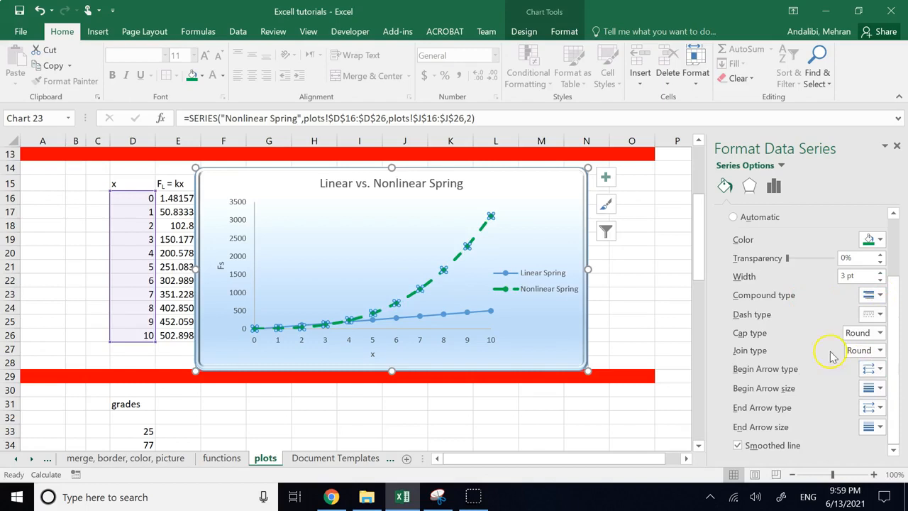
{"action": "left_click", "coordinate": [676, 306]}
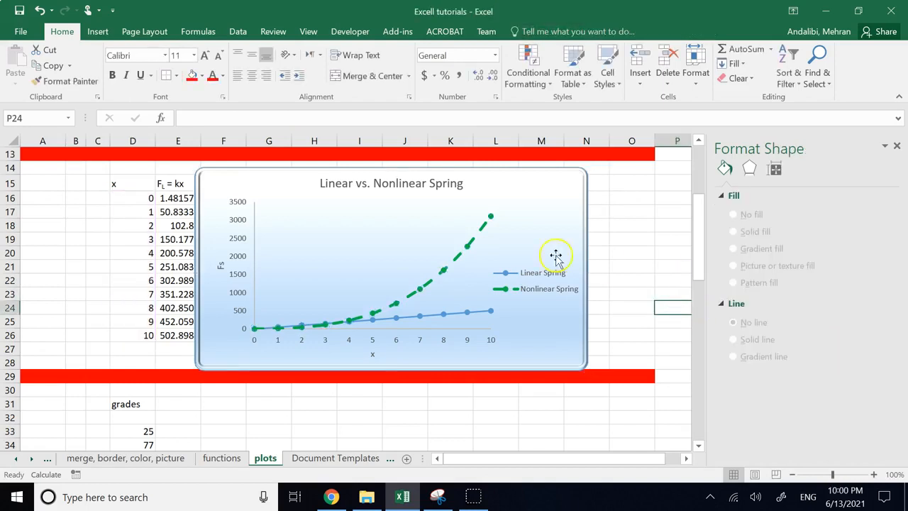
Step: Examine the line, marker, shadow and 3-D format options of the Nonlinear Spring series
{"action": "left_click", "coordinate": [473, 242]}
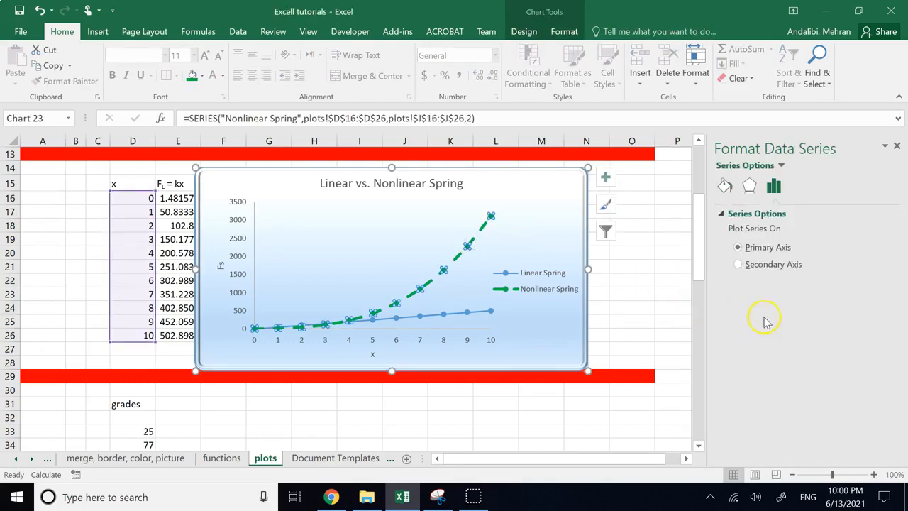
{"action": "left_click", "coordinate": [724, 186]}
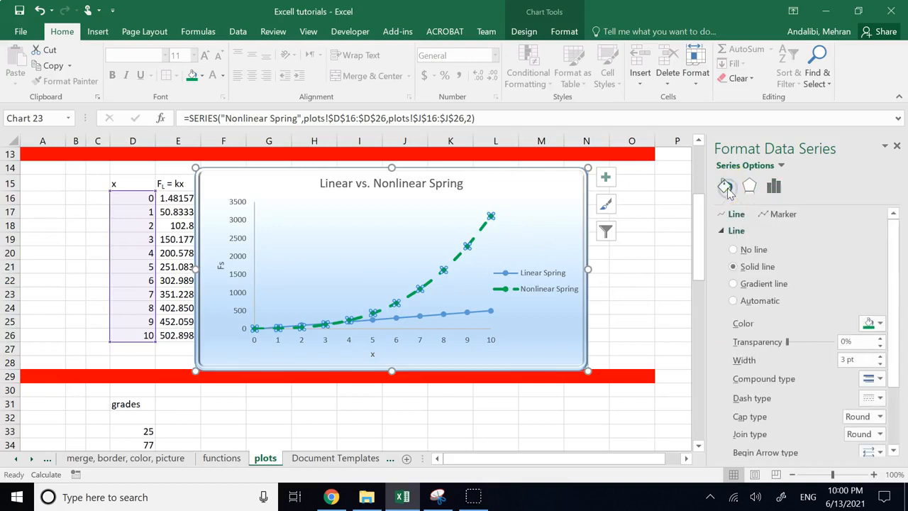
{"action": "left_click", "coordinate": [779, 216]}
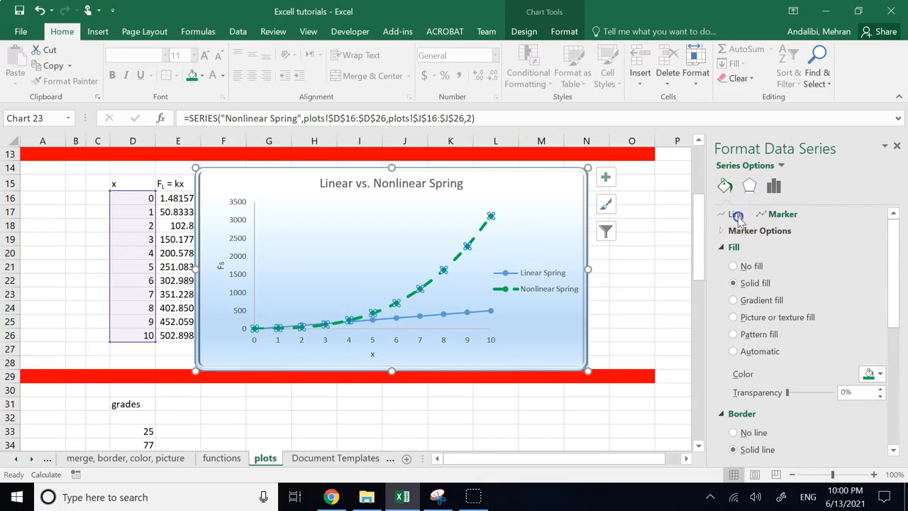
{"action": "left_click", "coordinate": [735, 214]}
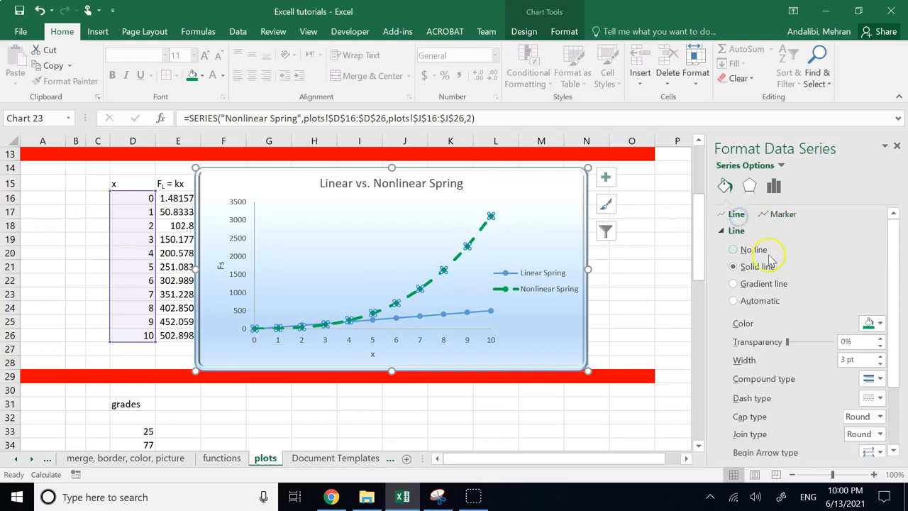
{"action": "left_click", "coordinate": [779, 216]}
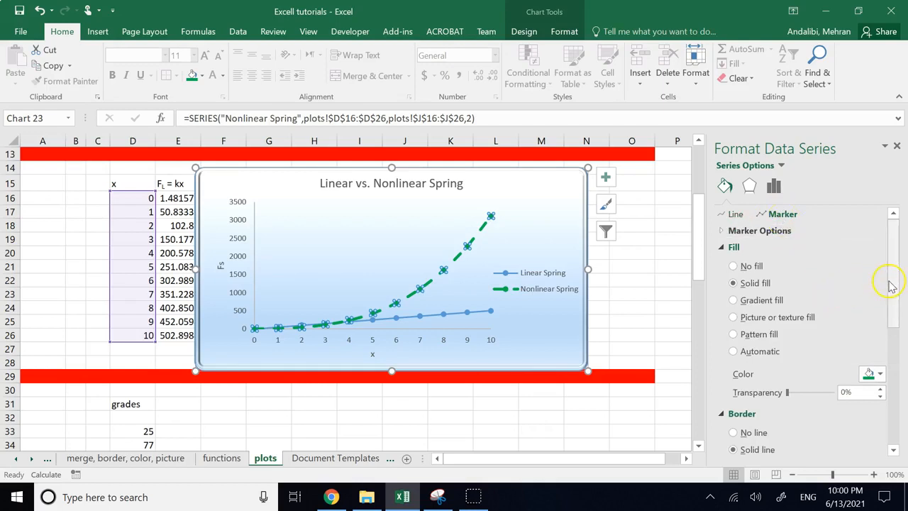
{"action": "left_click_drag", "start_coordinate": [895, 252], "coordinate": [893, 374]}
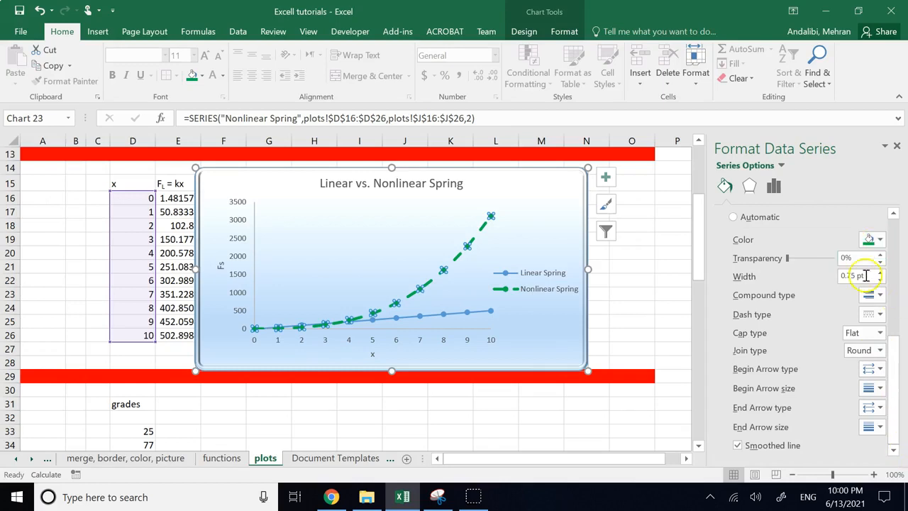
{"action": "left_click_drag", "start_coordinate": [902, 345], "coordinate": [905, 209]}
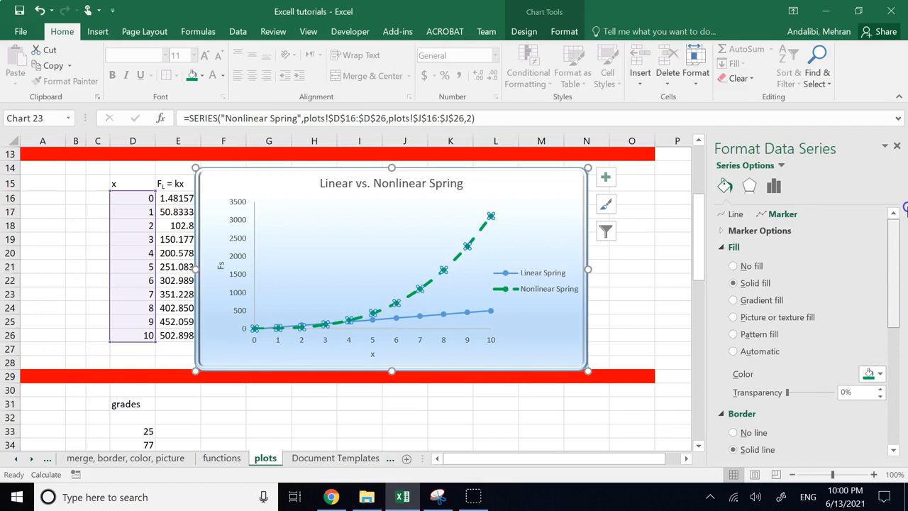
{"action": "mouse_move", "coordinate": [904, 221]}
{"action": "left_mouse_down"}
{"action": "mouse_move", "coordinate": [904, 359]}
{"action": "mouse_move", "coordinate": [904, 220]}
{"action": "left_mouse_up"}
{"action": "left_click", "coordinate": [735, 214]}
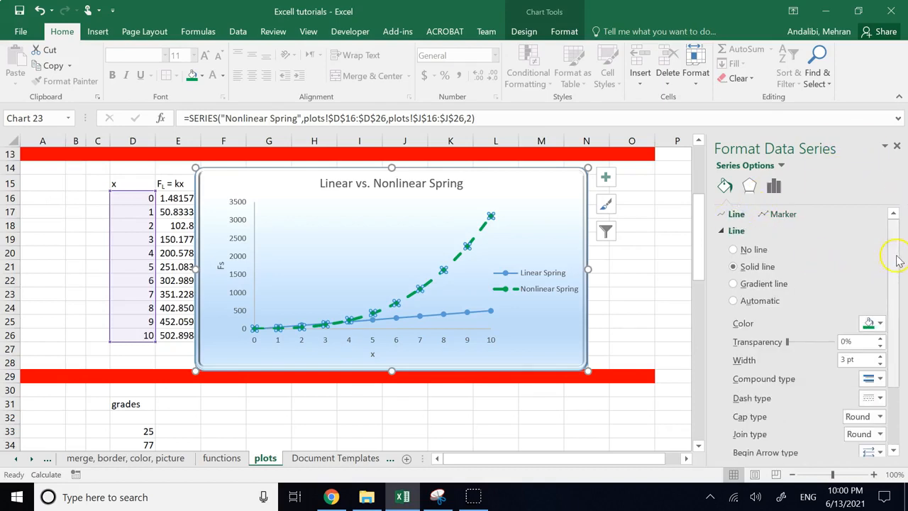
{"action": "left_click_drag", "start_coordinate": [898, 253], "coordinate": [896, 357]}
{"action": "left_click", "coordinate": [750, 189]}
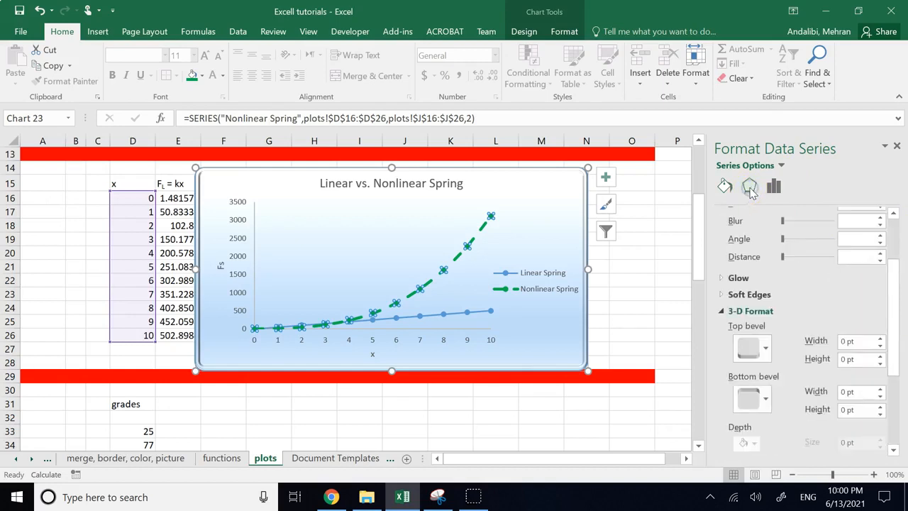
{"action": "left_click_drag", "start_coordinate": [895, 283], "coordinate": [897, 190]}
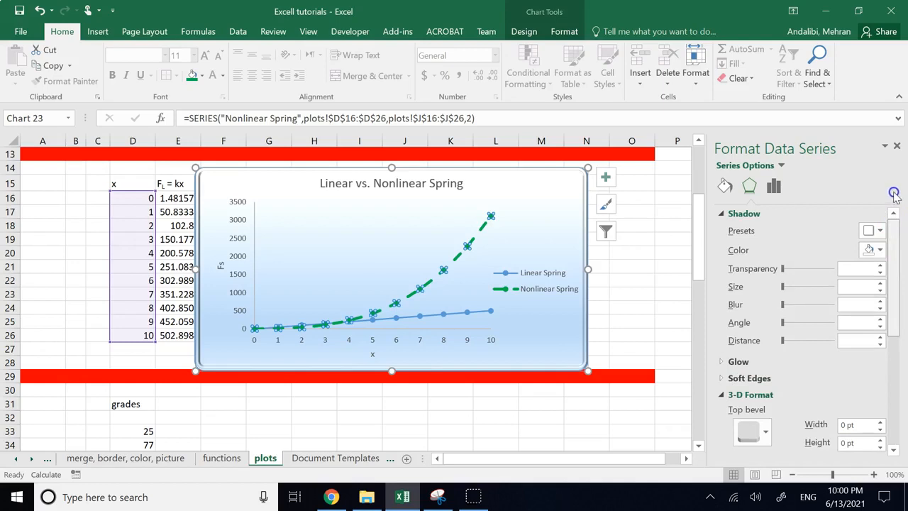
{"action": "left_click_drag", "start_coordinate": [895, 245], "coordinate": [904, 199]}
Step: Try plotting the Nonlinear Spring series on the secondary axis and return it to the primary axis
{"action": "left_click", "coordinate": [773, 185]}
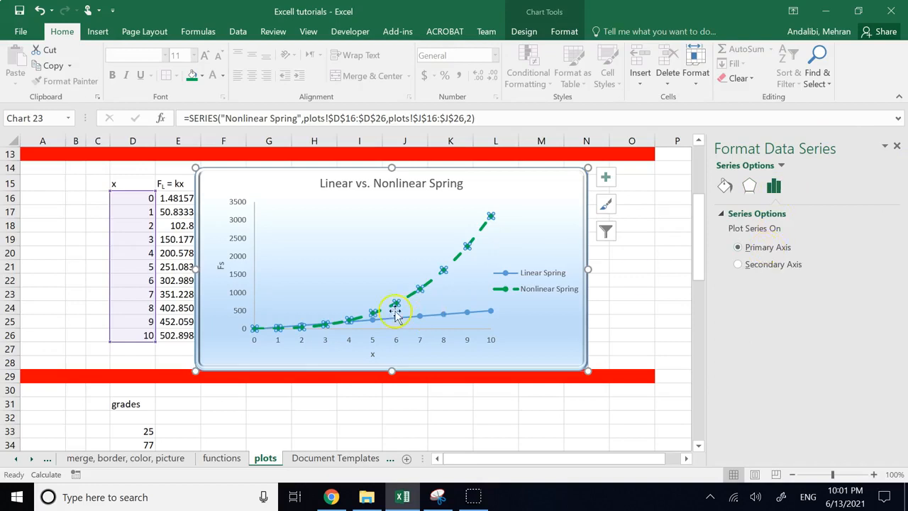
{"action": "left_click", "coordinate": [738, 265]}
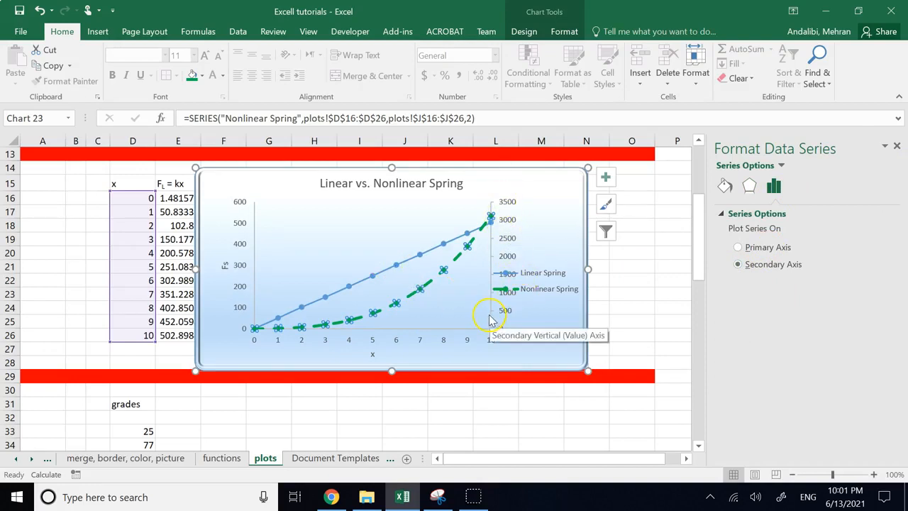
{"action": "left_click", "coordinate": [736, 248]}
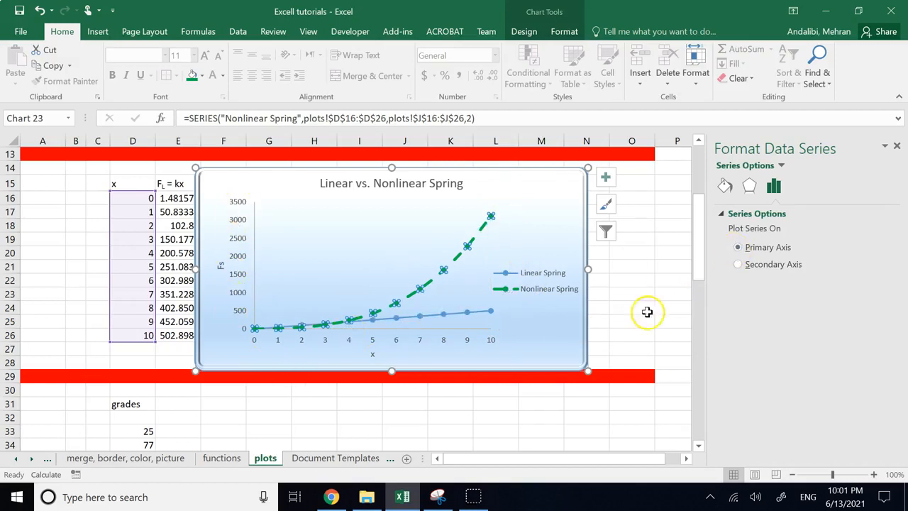
{"action": "left_click", "coordinate": [737, 264]}
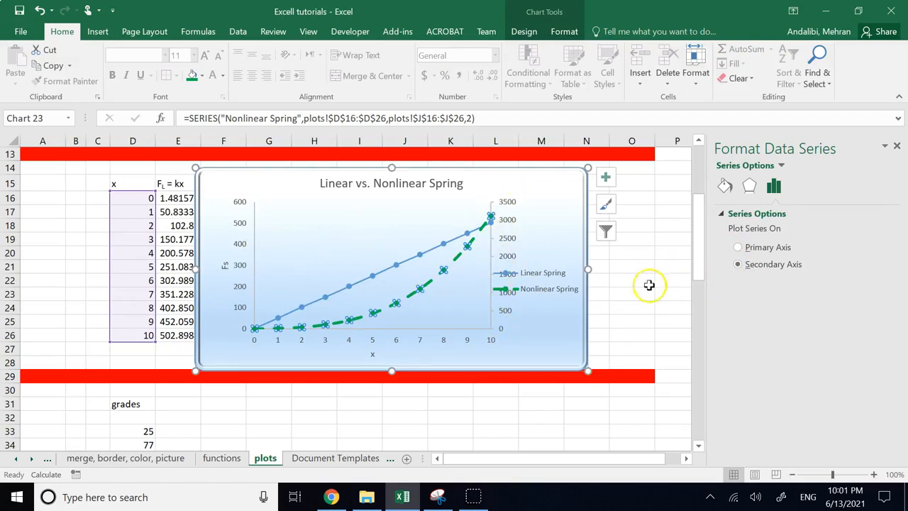
{"action": "left_click", "coordinate": [737, 247]}
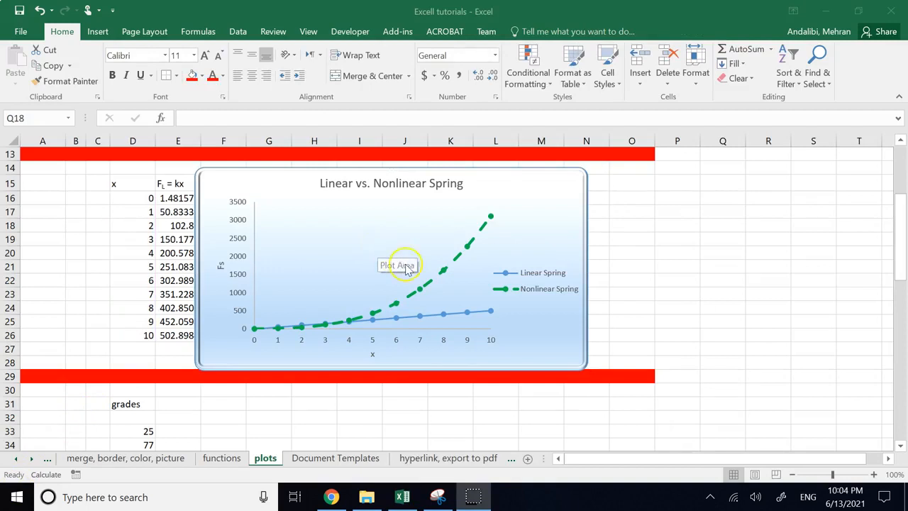
Step: Change the Nonlinear Spring series line back to the Solid dash type
{"action": "left_click", "coordinate": [457, 262]}
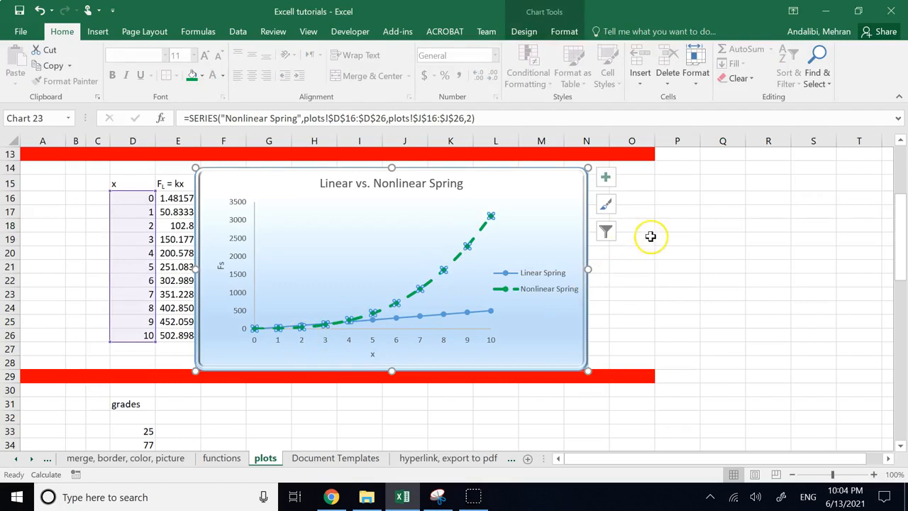
{"action": "right_click", "coordinate": [483, 228]}
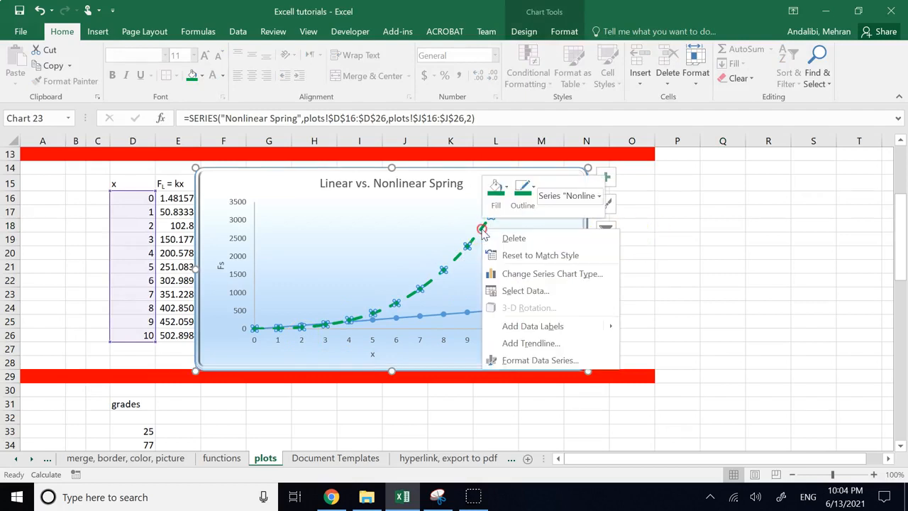
{"action": "left_click", "coordinate": [540, 360]}
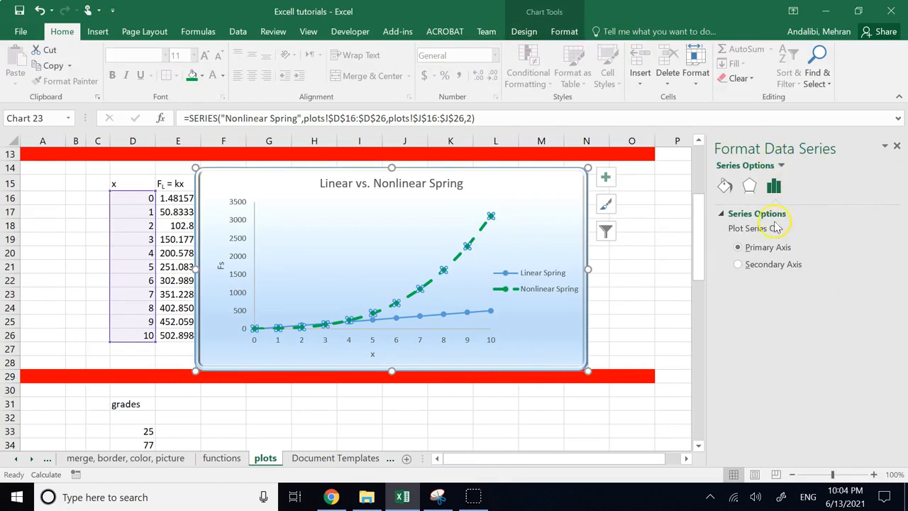
{"action": "left_click", "coordinate": [724, 186]}
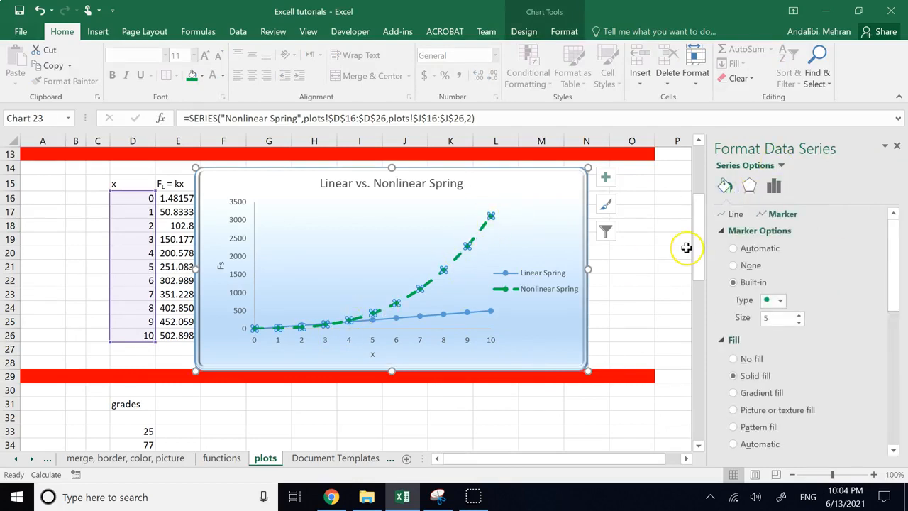
{"action": "left_click", "coordinate": [726, 232]}
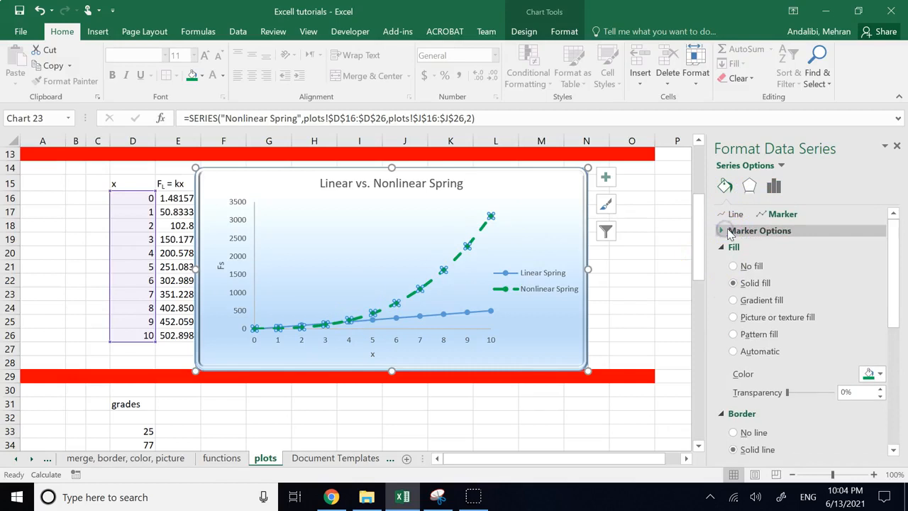
{"action": "left_click", "coordinate": [730, 214]}
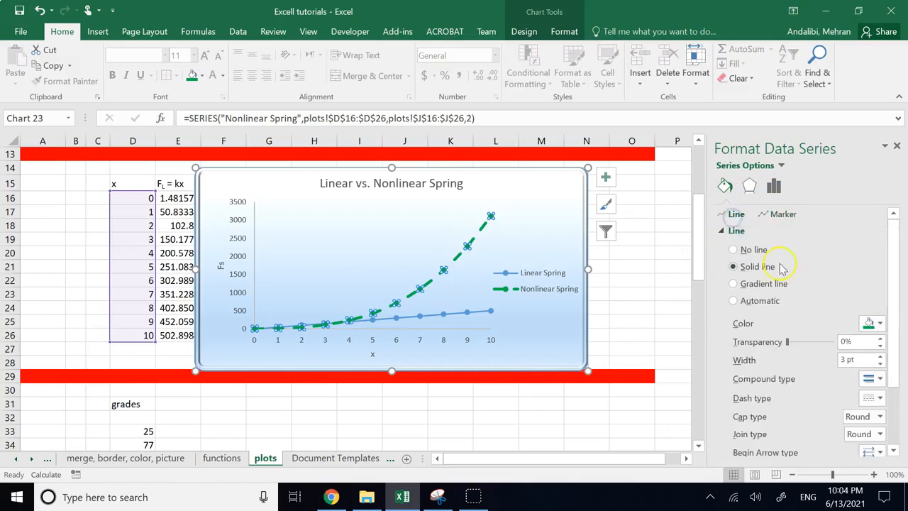
{"action": "left_click", "coordinate": [878, 383]}
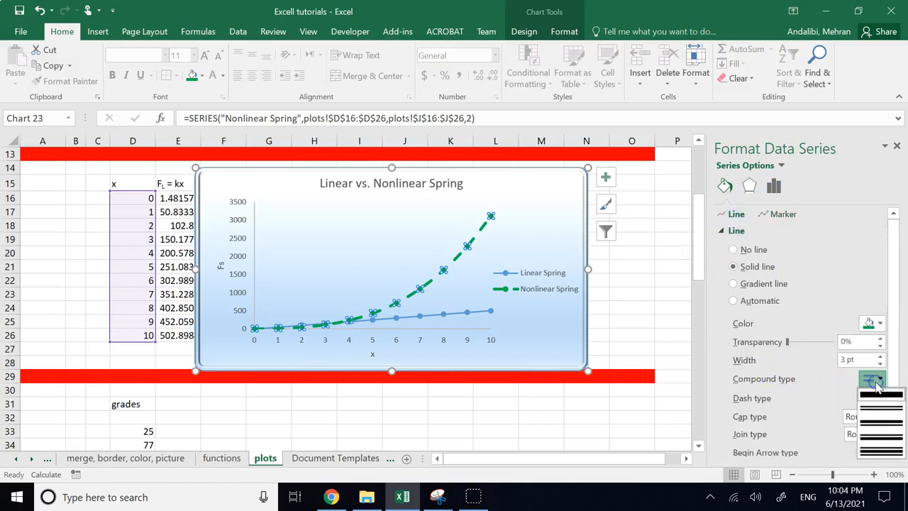
{"action": "left_click", "coordinate": [878, 384]}
{"action": "left_click", "coordinate": [878, 398]}
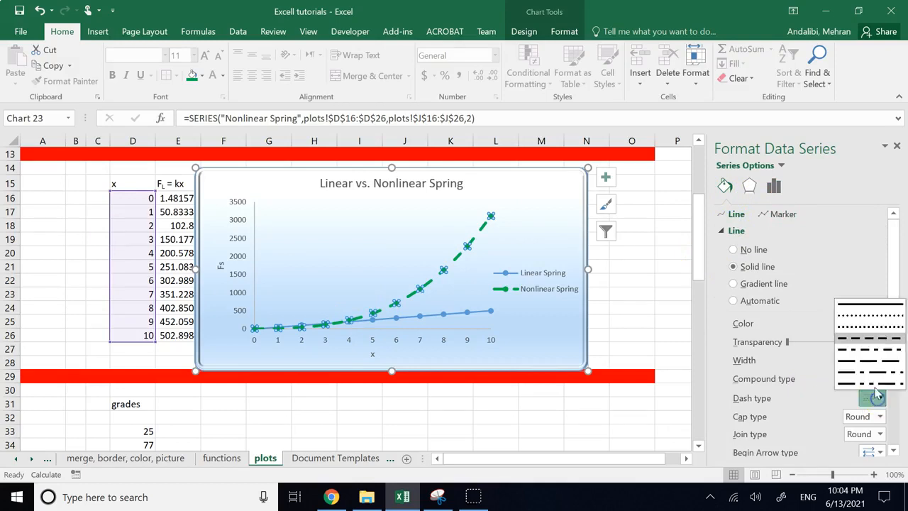
{"action": "left_click", "coordinate": [871, 305]}
{"action": "left_click", "coordinate": [666, 264]}
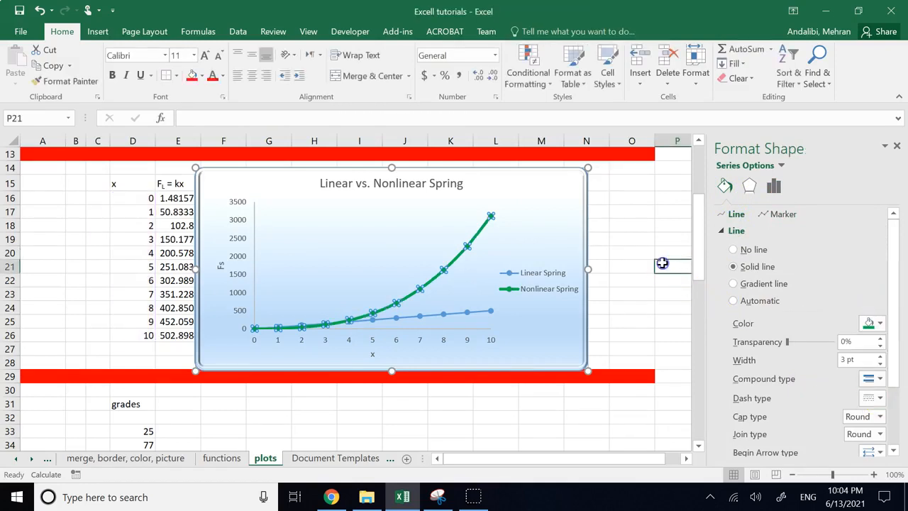
Step: Reduce the width of the Nonlinear Spring series line to 2 pt
{"action": "left_click", "coordinate": [472, 243]}
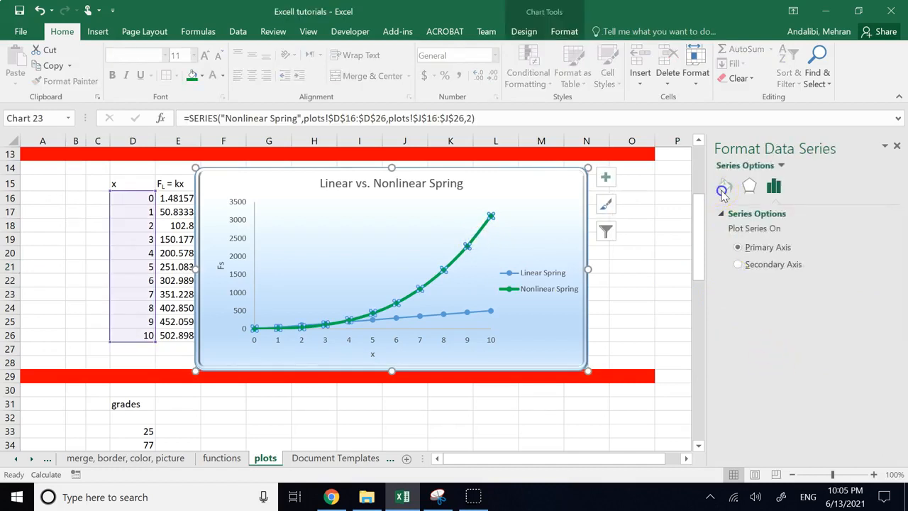
{"action": "left_click", "coordinate": [722, 190]}
{"action": "left_click_drag", "start_coordinate": [896, 329], "coordinate": [902, 389]}
{"action": "left_click", "coordinate": [879, 280]}
{"action": "left_click", "coordinate": [879, 280]}
{"action": "left_click", "coordinate": [879, 280]}
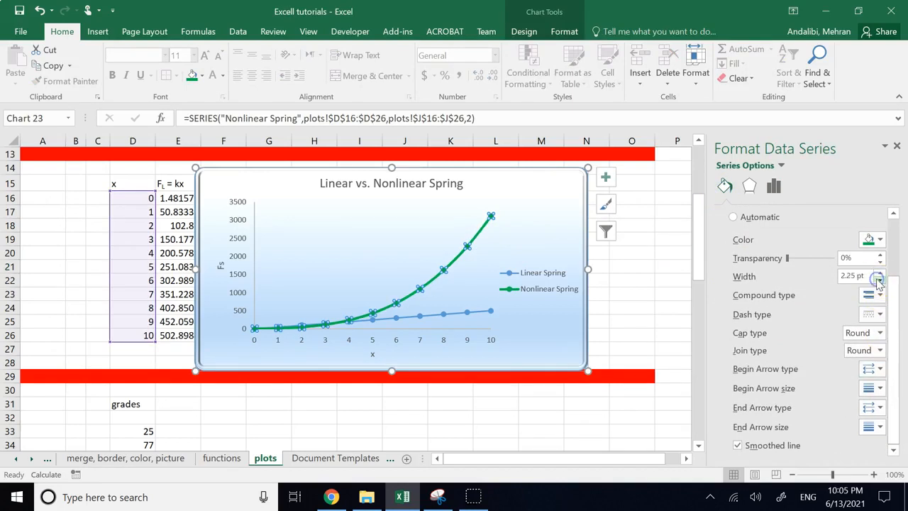
{"action": "left_click", "coordinate": [879, 280]}
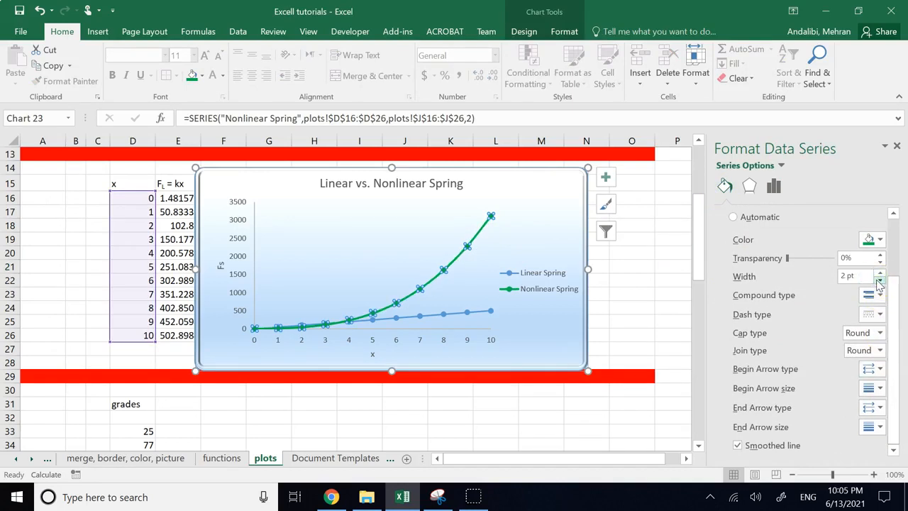
{"action": "left_click", "coordinate": [632, 263]}
{"action": "left_click", "coordinate": [630, 210]}
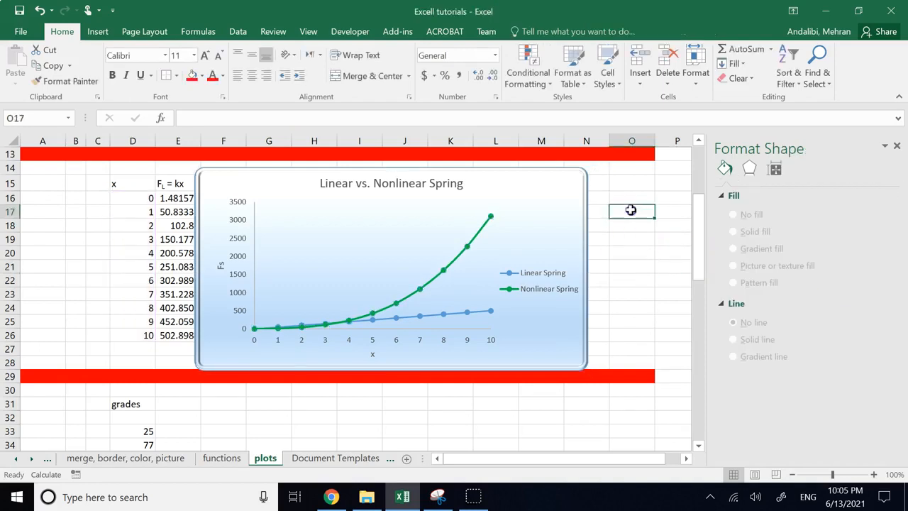
Step: Switch the Nonlinear Spring series markers to Automatic and to None, and return them to Built-in
{"action": "left_click", "coordinate": [470, 242]}
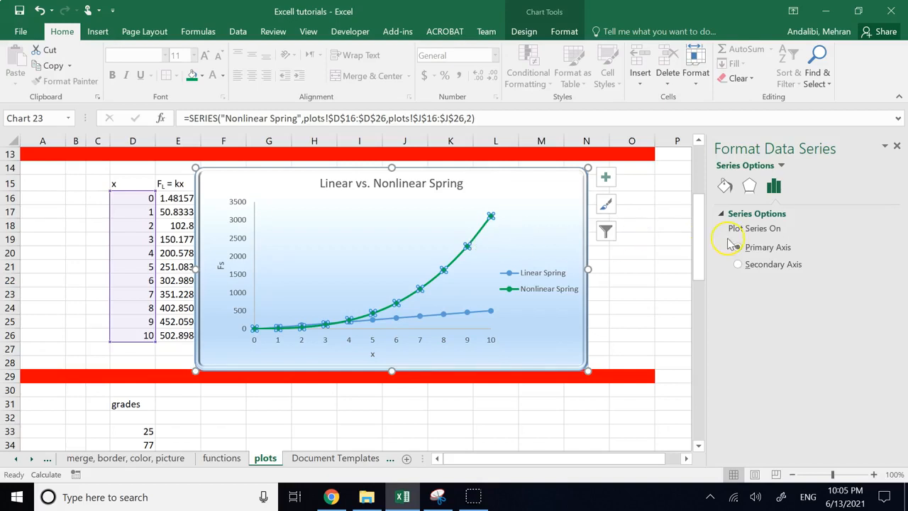
{"action": "left_click", "coordinate": [726, 186]}
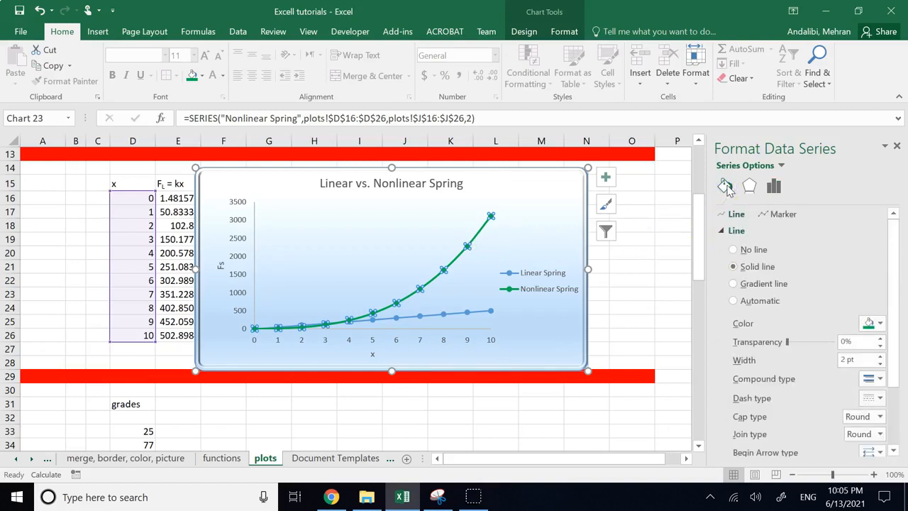
{"action": "left_click", "coordinate": [784, 215]}
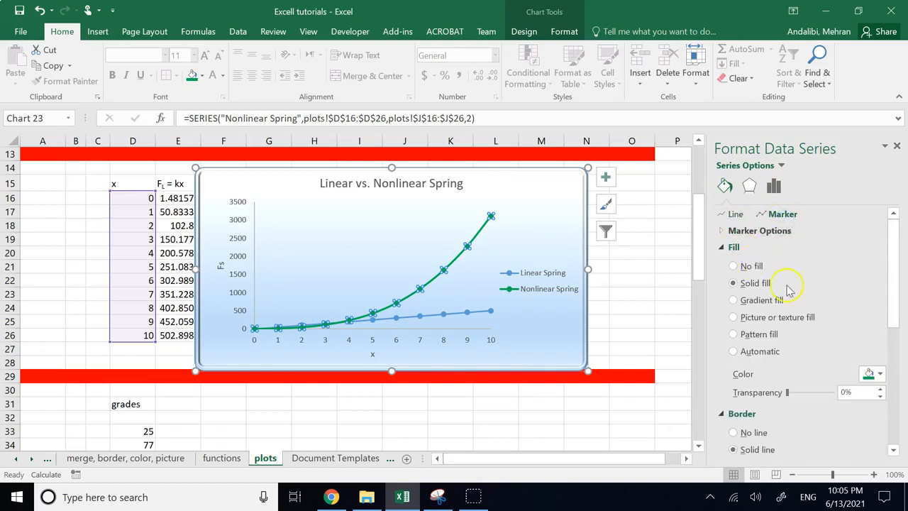
{"action": "scroll", "coordinate": [801, 369], "scroll_direction": "down", "scroll_amount": 4}
{"action": "scroll", "coordinate": [810, 395], "scroll_direction": "up", "scroll_amount": 4}
{"action": "left_click", "coordinate": [731, 234]}
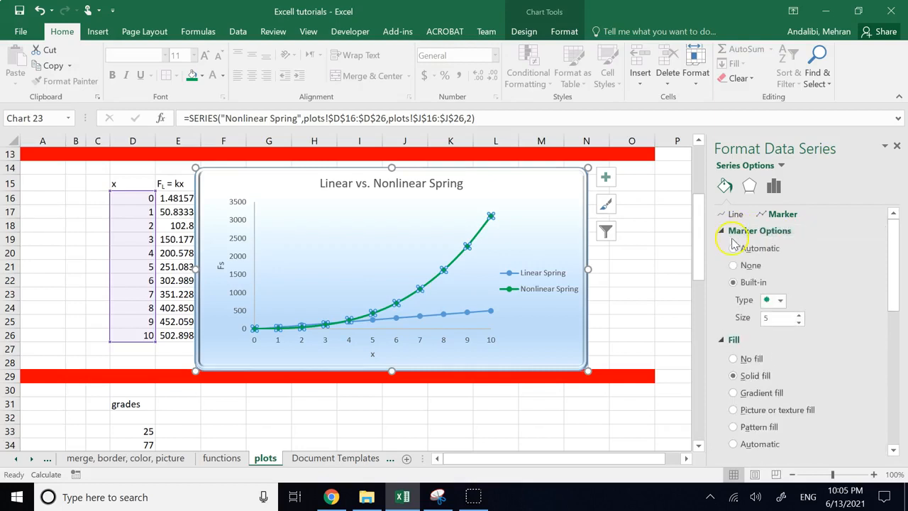
{"action": "left_click", "coordinate": [734, 249]}
{"action": "left_click", "coordinate": [732, 265]}
{"action": "left_click", "coordinate": [733, 282]}
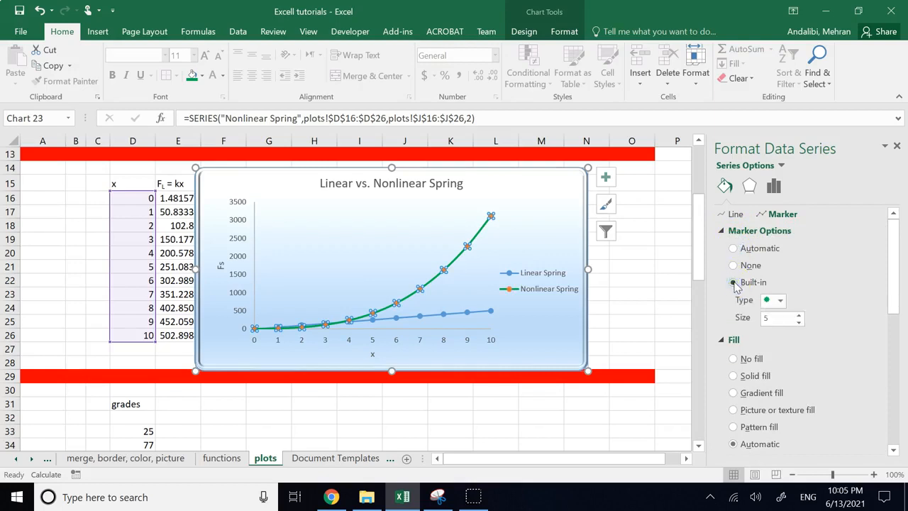
Step: Set the built-in marker type of the Nonlinear Spring series to the triangle
{"action": "left_click", "coordinate": [780, 300]}
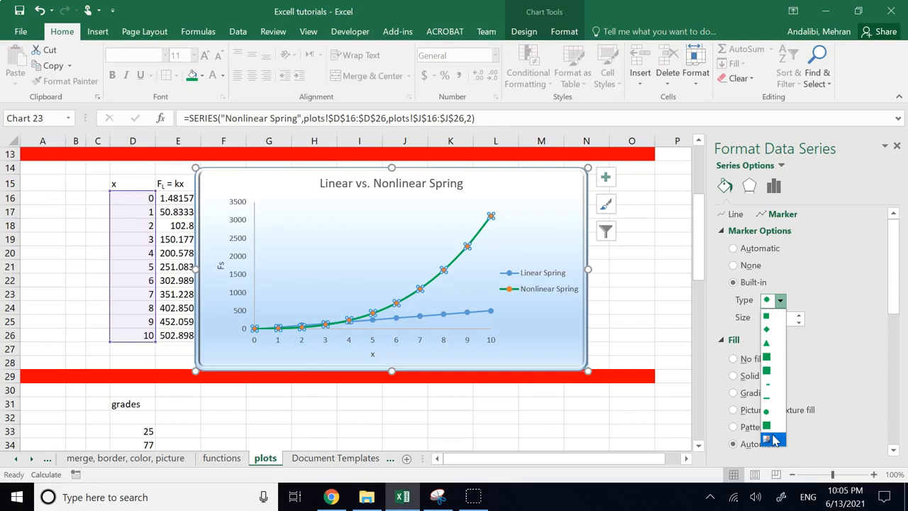
{"action": "left_click", "coordinate": [771, 342]}
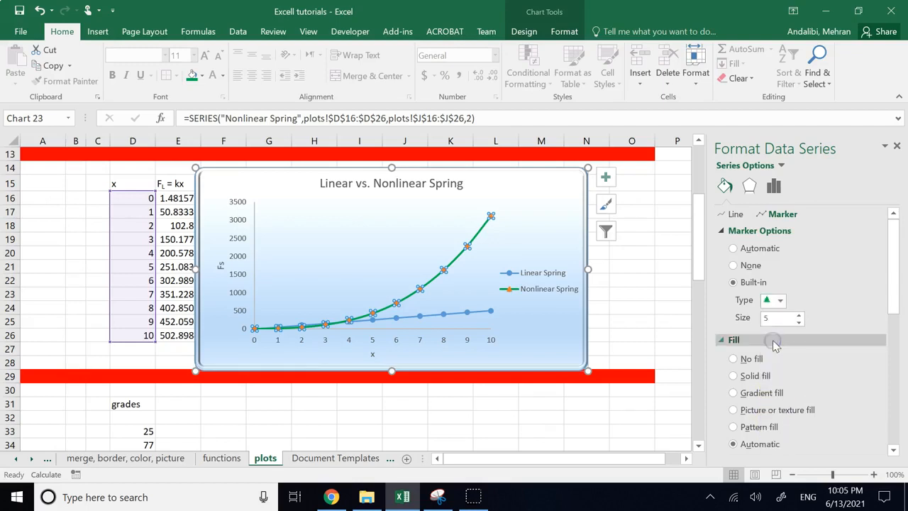
{"action": "left_click", "coordinate": [628, 309]}
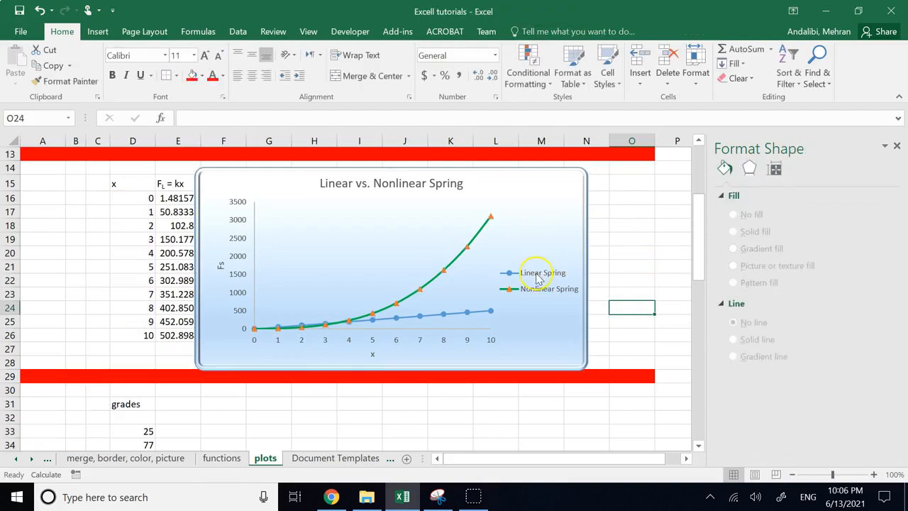
{"action": "left_click", "coordinate": [410, 415]}
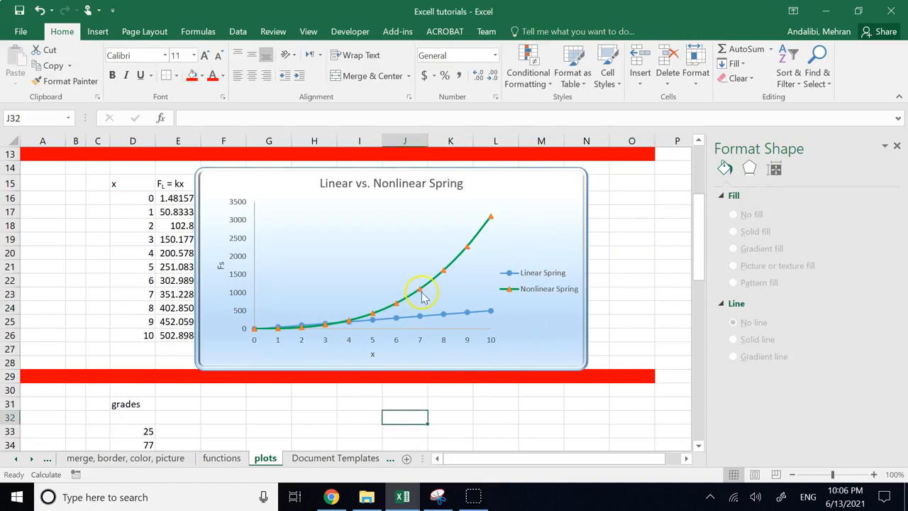
Step: Move the Linear vs. Nonlinear Spring chart slightly up and to the right on the sheet
{"action": "left_click", "coordinate": [506, 199]}
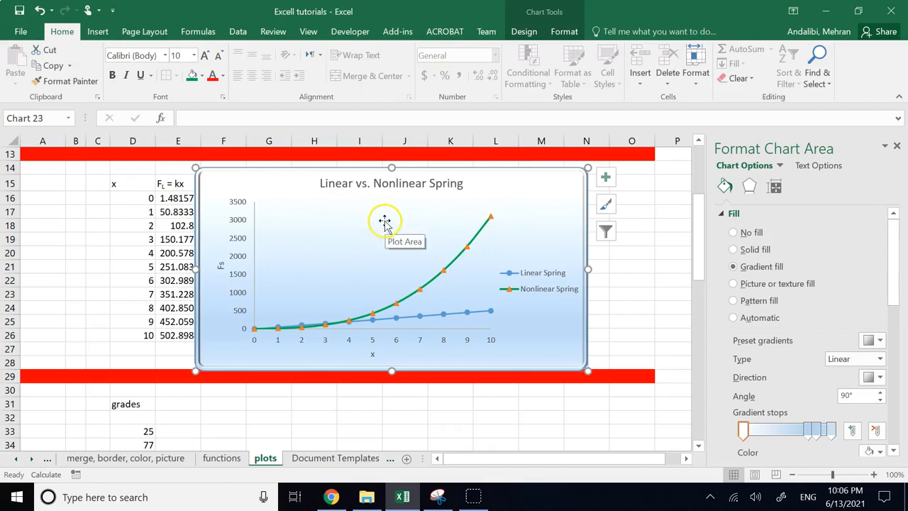
{"action": "left_click", "coordinate": [308, 417]}
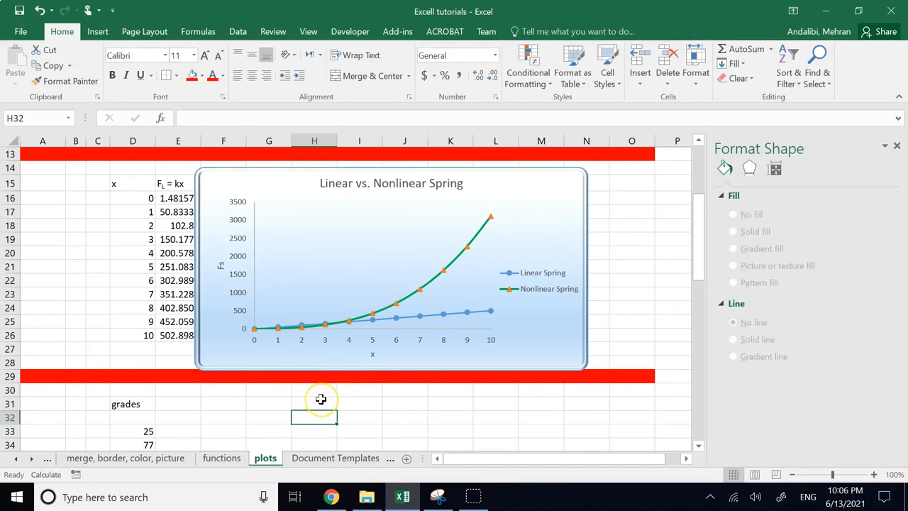
{"action": "mouse_move", "coordinate": [526, 207]}
{"action": "left_mouse_down"}
{"action": "mouse_move", "coordinate": [539, 339]}
{"action": "mouse_move", "coordinate": [553, 347]}
{"action": "mouse_move", "coordinate": [560, 201]}
{"action": "mouse_move", "coordinate": [529, 203]}
{"action": "left_mouse_up"}
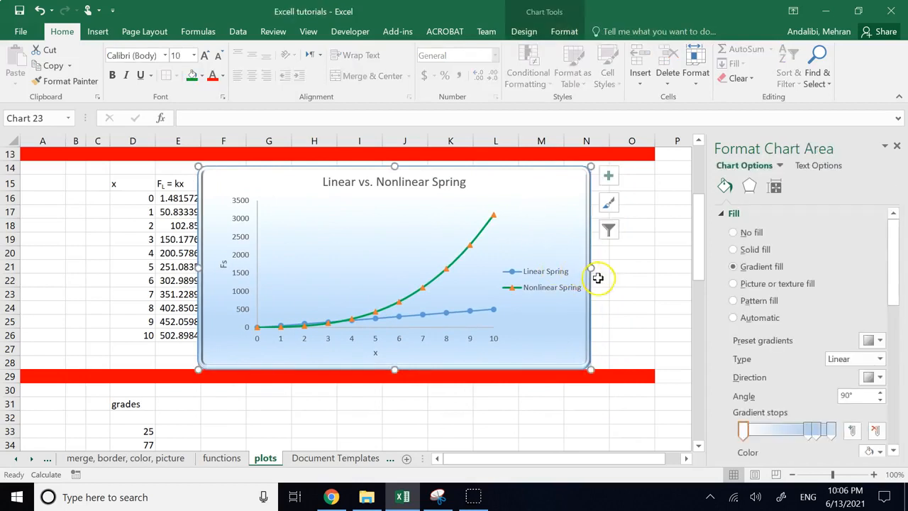
Step: Look over the grades column below the chart and the x-y table with its z equation above it
{"action": "scroll", "coordinate": [598, 277], "scroll_direction": "up", "scroll_amount": 1}
{"action": "scroll", "coordinate": [597, 277], "scroll_direction": "up", "scroll_amount": 2}
{"action": "scroll", "coordinate": [598, 277], "scroll_direction": "down", "scroll_amount": 5}
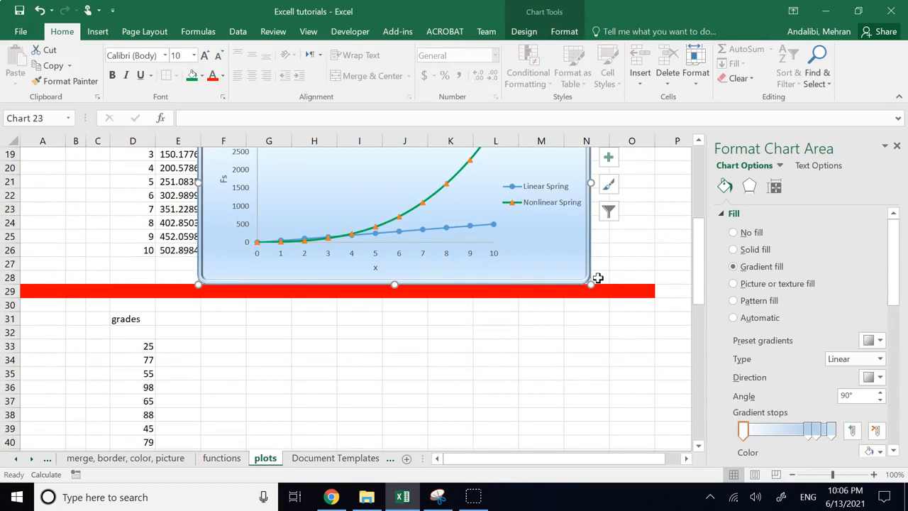
{"action": "scroll", "coordinate": [597, 278], "scroll_direction": "down", "scroll_amount": 1}
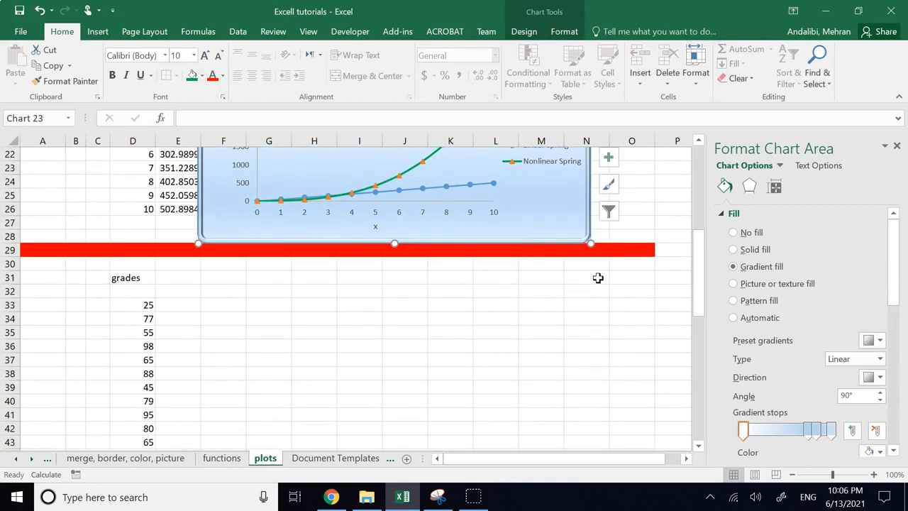
{"action": "scroll", "coordinate": [597, 277], "scroll_direction": "down", "scroll_amount": 2}
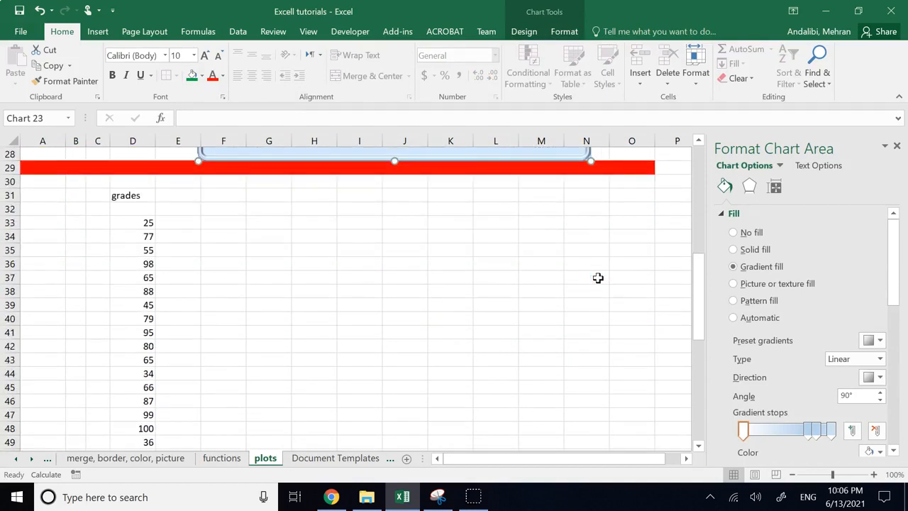
{"action": "scroll", "coordinate": [598, 277], "scroll_direction": "up", "scroll_amount": 9}
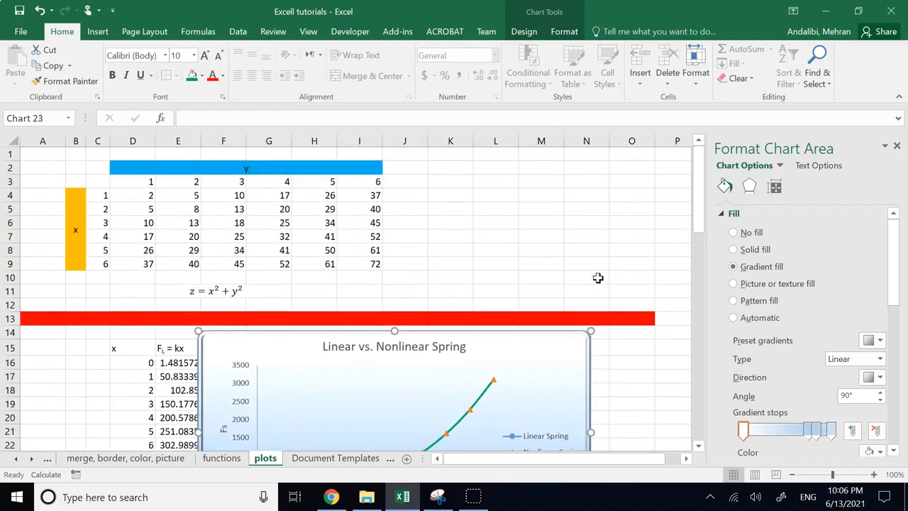
{"action": "left_click", "coordinate": [534, 262]}
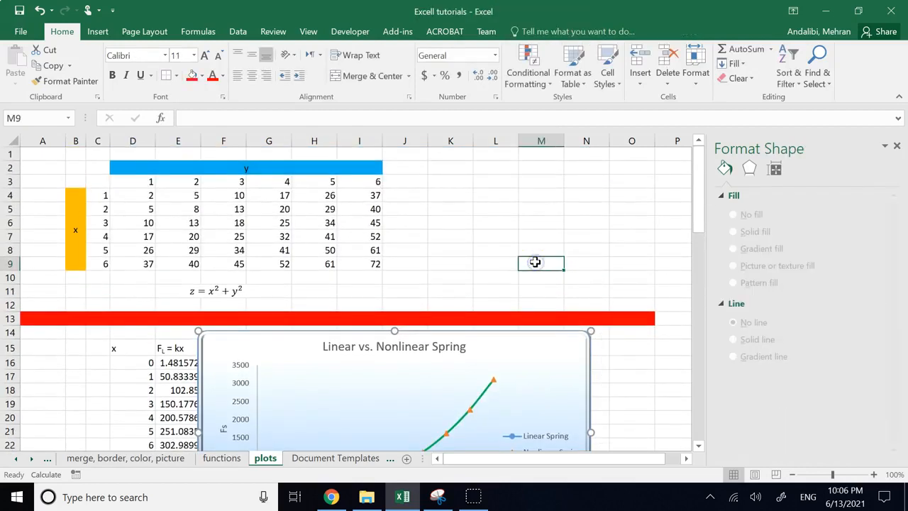
Step: Append a comma, a wide gap and the number 1 to the z = x² + y² equation beneath the table
{"action": "left_click", "coordinate": [180, 293]}
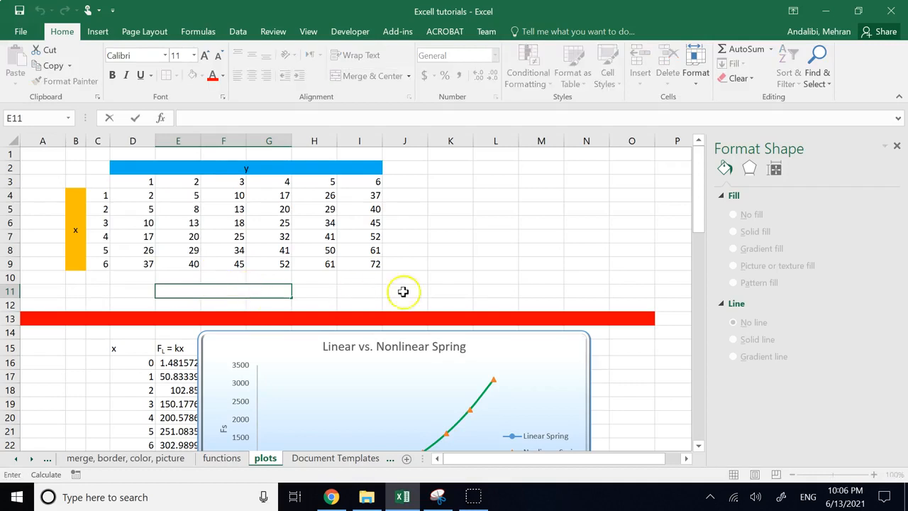
{"action": "left_click", "coordinate": [443, 273]}
{"action": "left_click", "coordinate": [226, 290]}
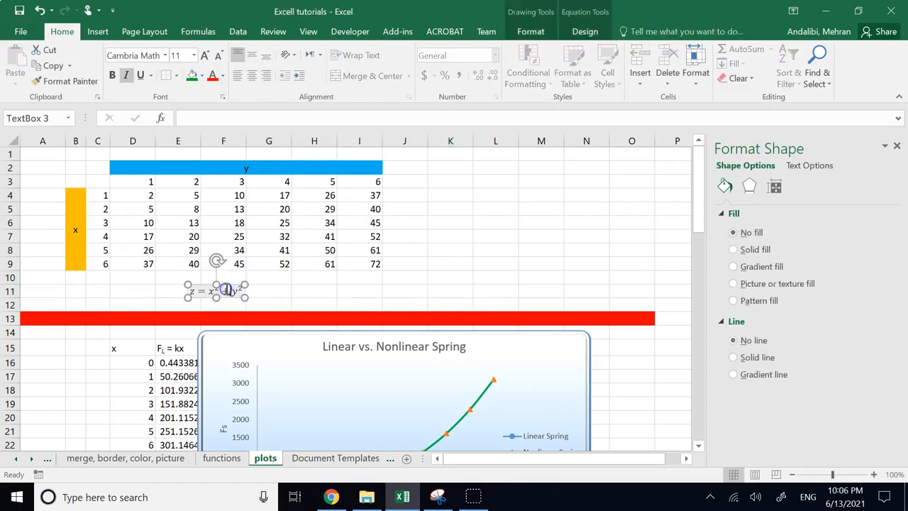
{"action": "key", "text": "Right"}
{"action": "key", "text": "Right"}
{"action": "key", "text": "Right"}
{"action": "type", "text": ", "}
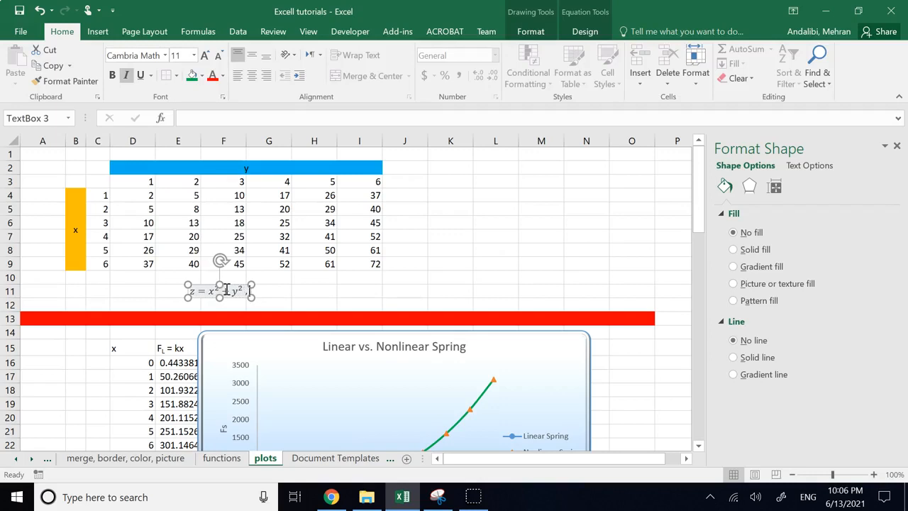
{"action": "type", "text": "        1"}
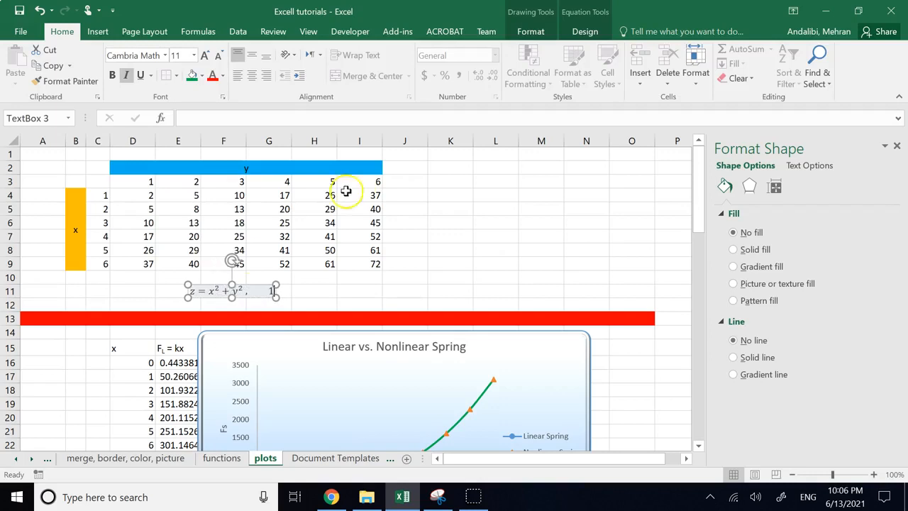
Step: Complete the range condition after the z equation so that it reads 1 ≤ x,y ≤ 6
{"action": "left_click", "coordinate": [595, 11]}
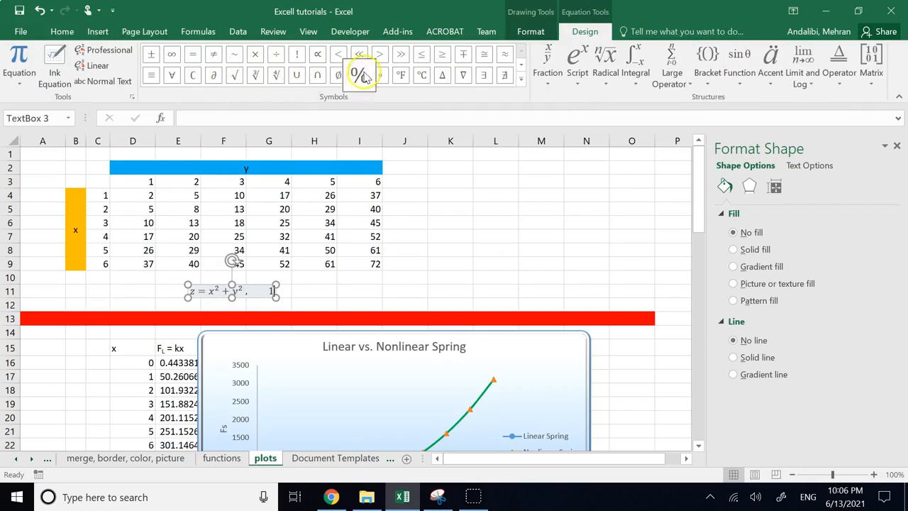
{"action": "left_click", "coordinate": [420, 56]}
{"action": "left_click", "coordinate": [420, 56]}
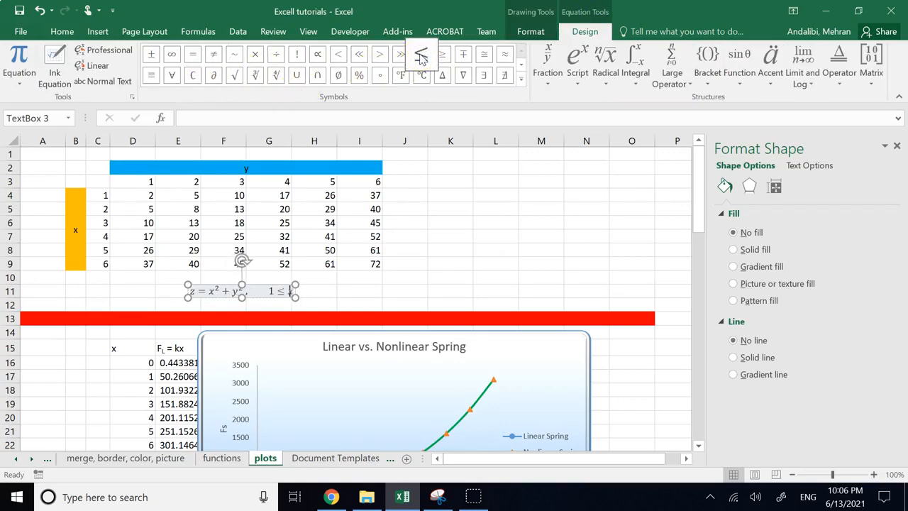
{"action": "type", "text": ",y,"}
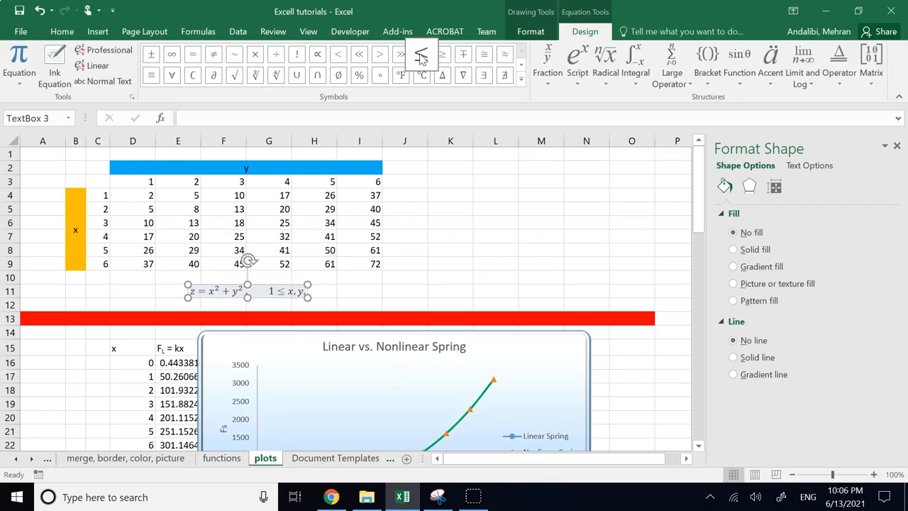
{"action": "left_click", "coordinate": [420, 56]}
{"action": "type", "text": "6"}
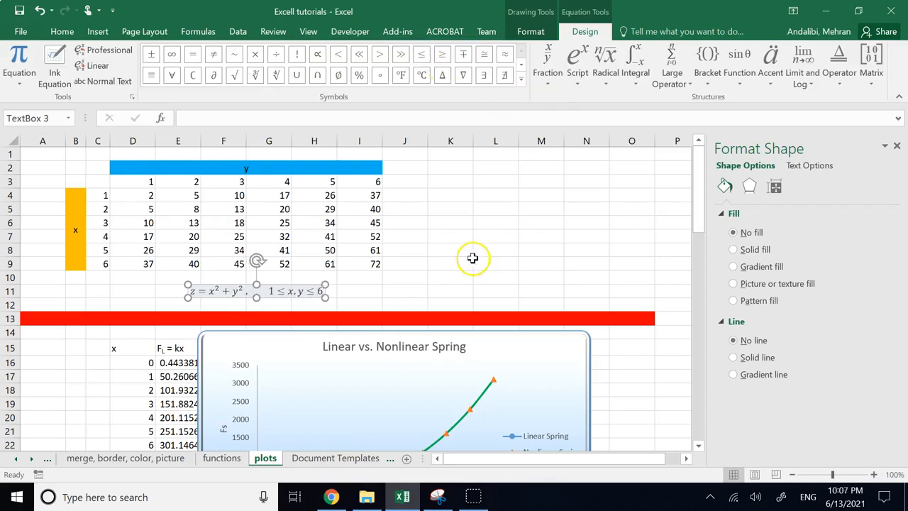
{"action": "left_click", "coordinate": [470, 260]}
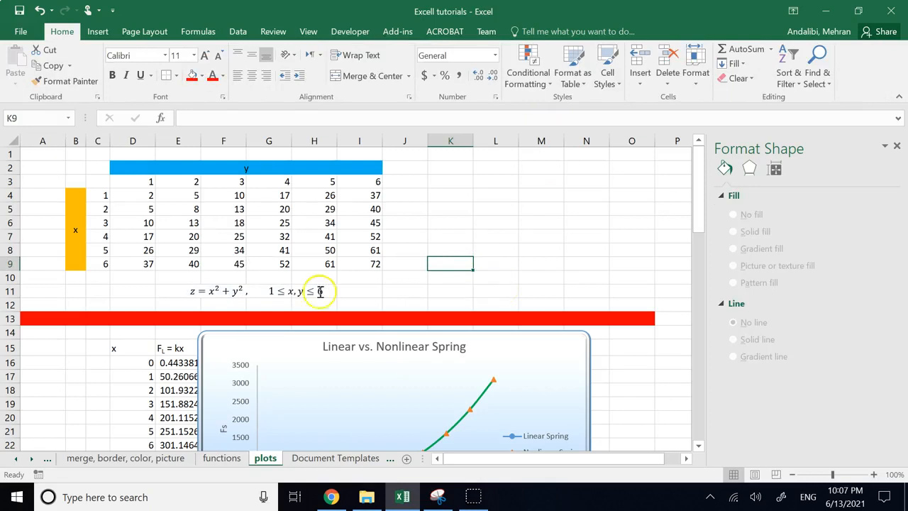
Step: Add extra space before the comma that separates the z equation from its range condition
{"action": "left_click", "coordinate": [244, 291]}
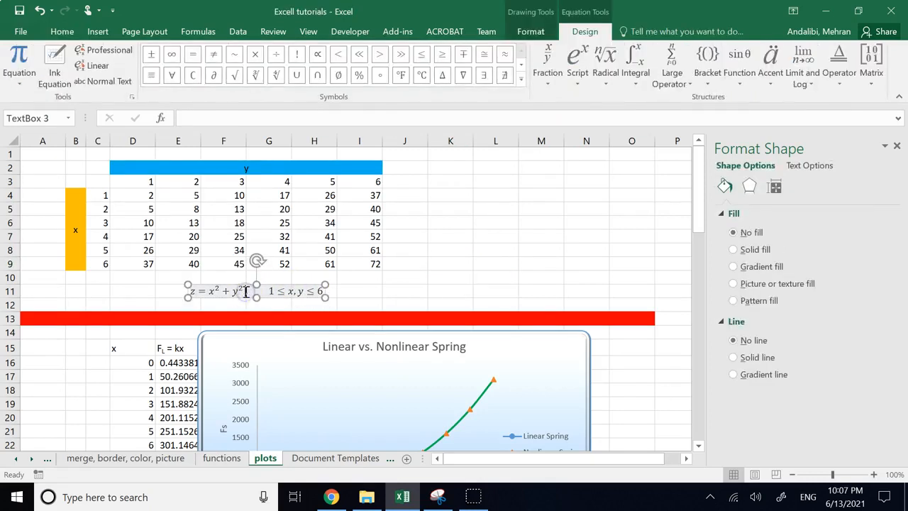
{"action": "left_click", "coordinate": [217, 275]}
{"action": "left_click", "coordinate": [250, 289]}
{"action": "left_click", "coordinate": [260, 275]}
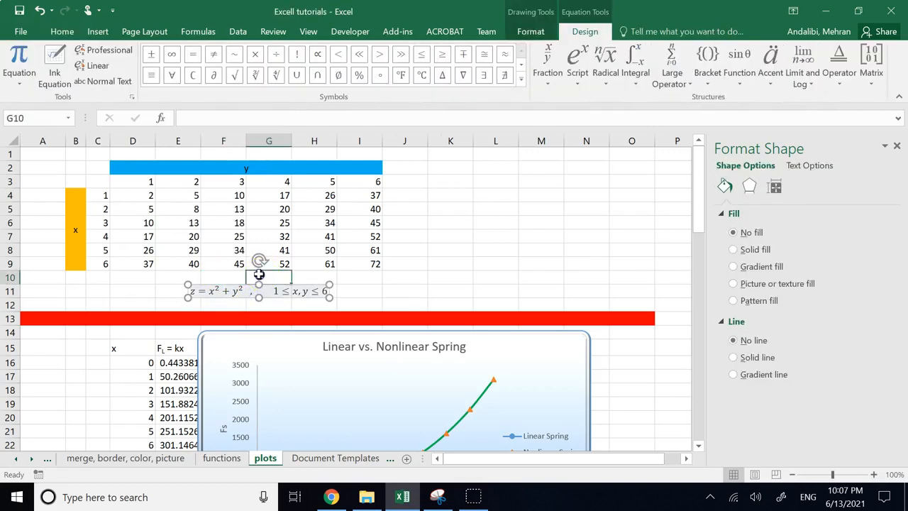
Step: Shift the z equation's text box slightly to the left beneath the table and save the workbook
{"action": "left_click", "coordinate": [240, 289]}
{"action": "left_click_drag", "start_coordinate": [239, 285], "coordinate": [228, 284]}
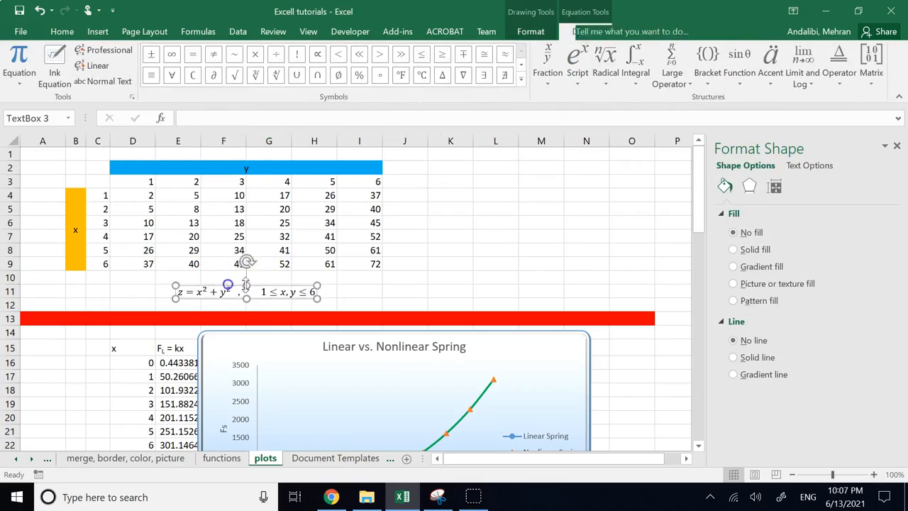
{"action": "left_click", "coordinate": [412, 287]}
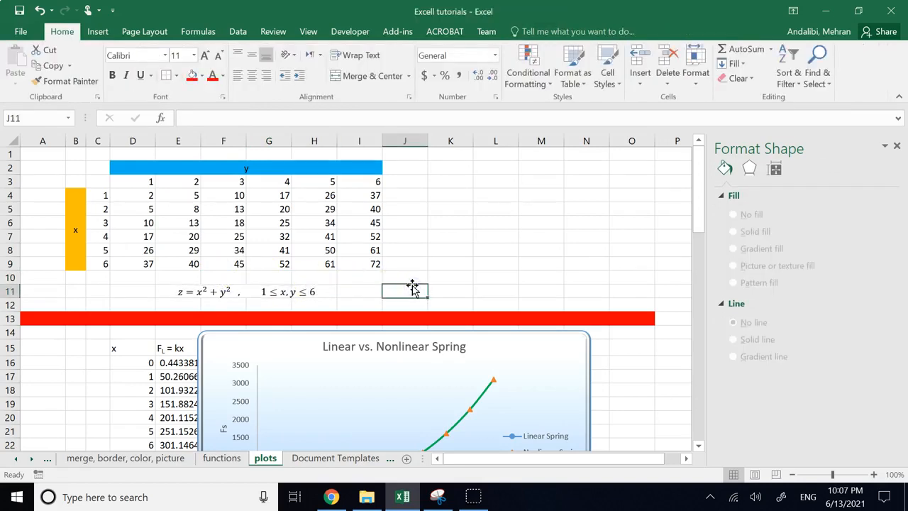
{"action": "left_click", "coordinate": [19, 10]}
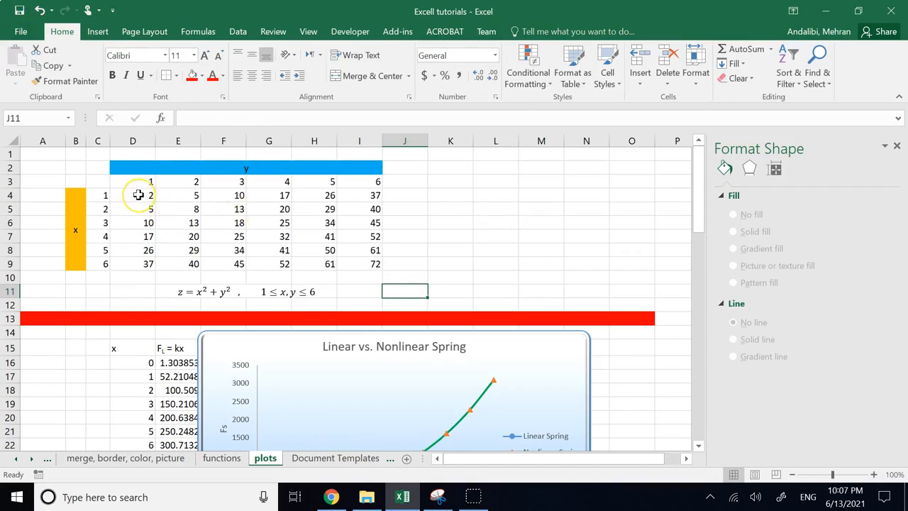
Step: Examine the z values in D4:I9, the x values in C4:C9 and the y values in D3:I3
{"action": "left_click_drag", "start_coordinate": [138, 195], "coordinate": [365, 259]}
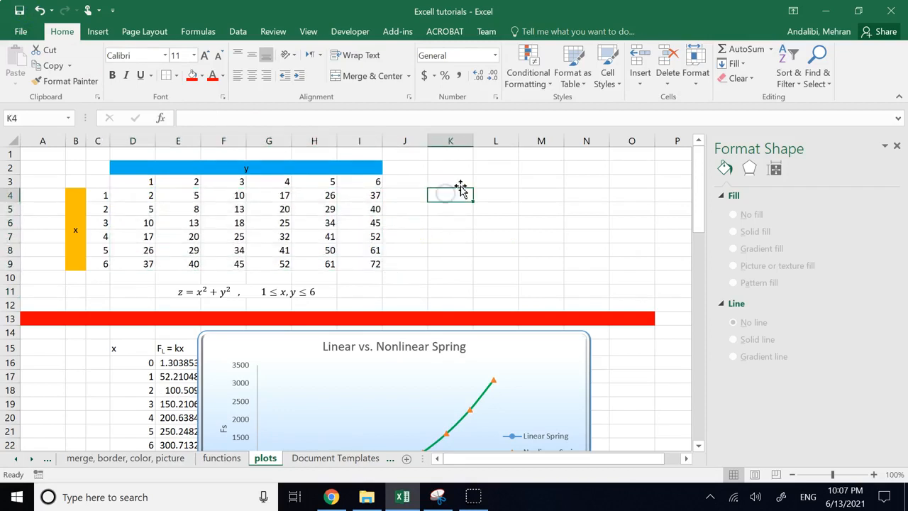
{"action": "left_click_drag", "start_coordinate": [96, 196], "coordinate": [102, 261]}
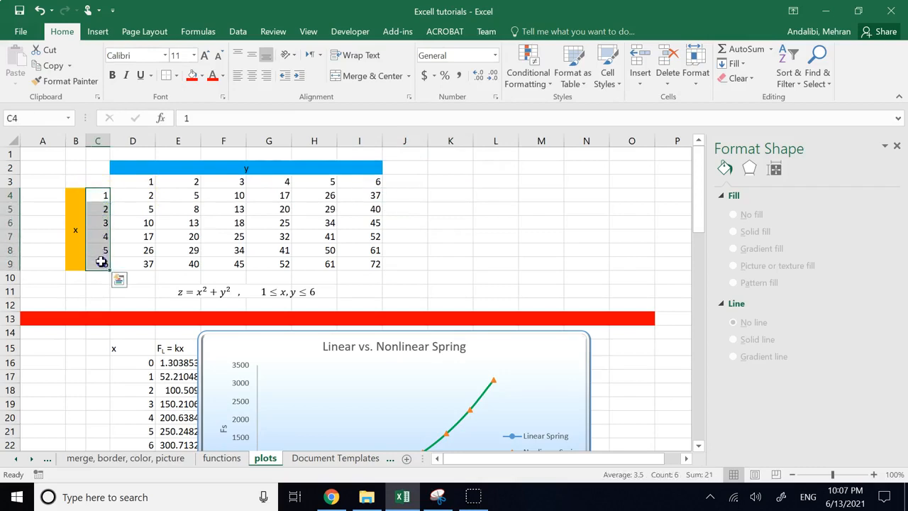
{"action": "left_click", "coordinate": [428, 232]}
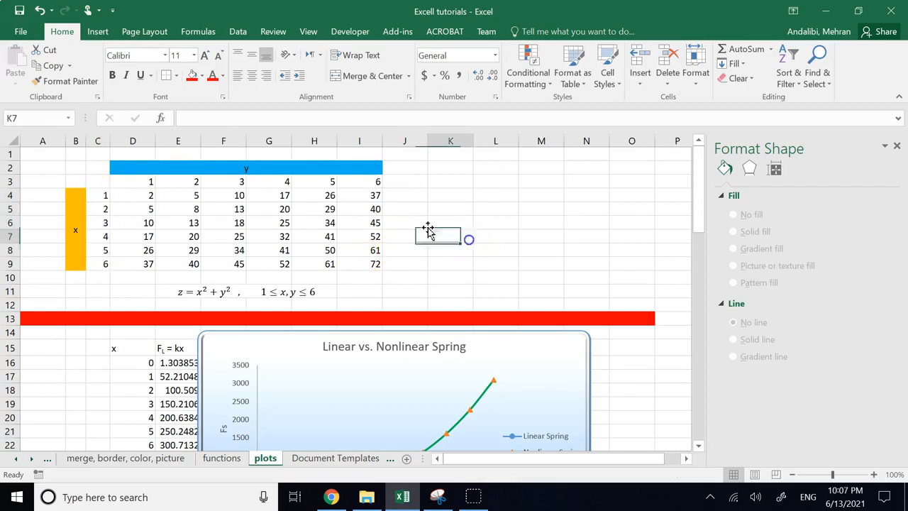
{"action": "left_click", "coordinate": [130, 166]}
{"action": "left_click", "coordinate": [137, 181]}
{"action": "left_click_drag", "start_coordinate": [136, 180], "coordinate": [361, 180]}
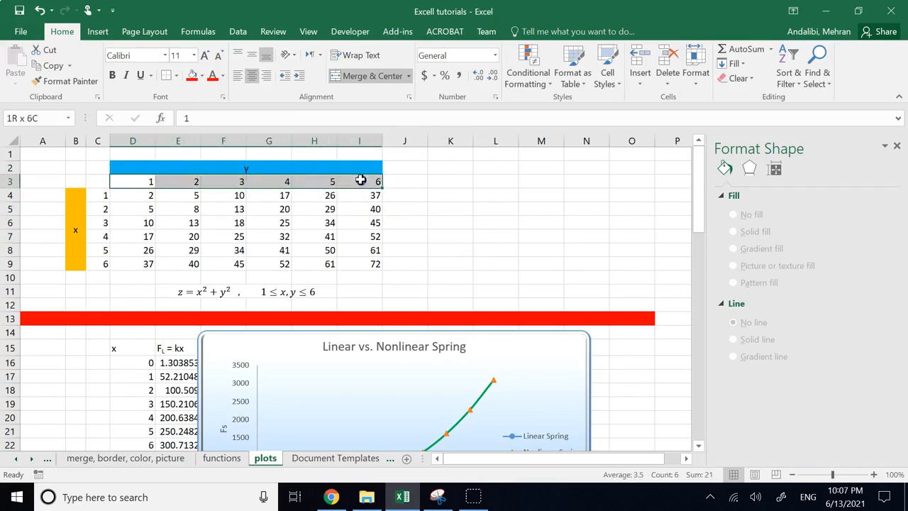
{"action": "left_click", "coordinate": [482, 239]}
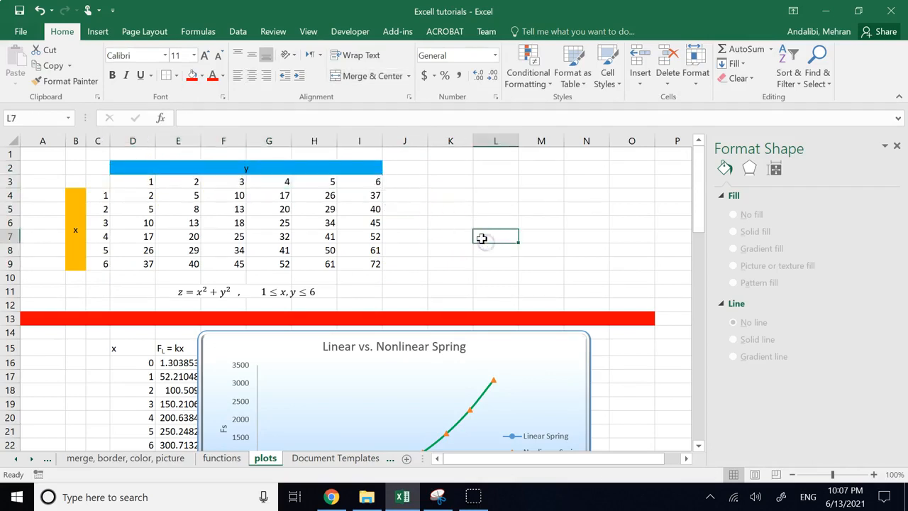
Step: Examine the formulas behind the z values in column D and in cell E4, including their relative and absolute references
{"action": "left_click", "coordinate": [143, 195]}
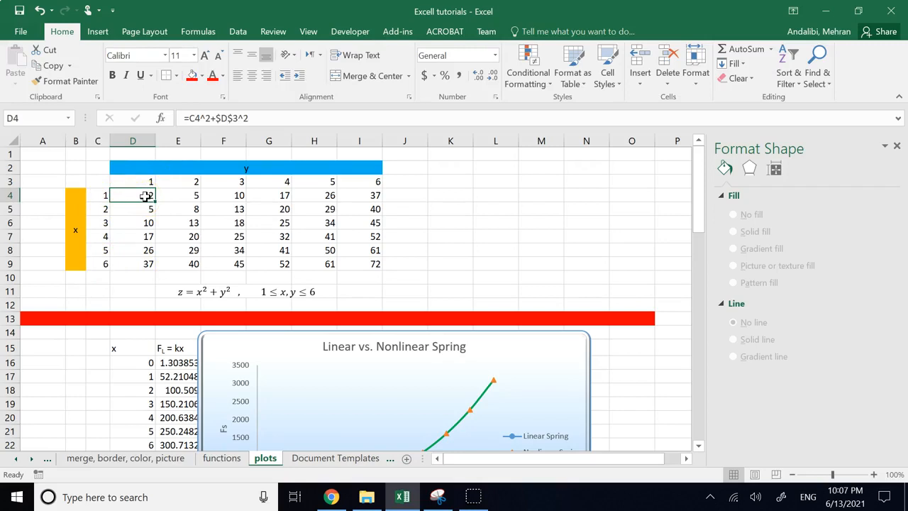
{"action": "left_click", "coordinate": [194, 119]}
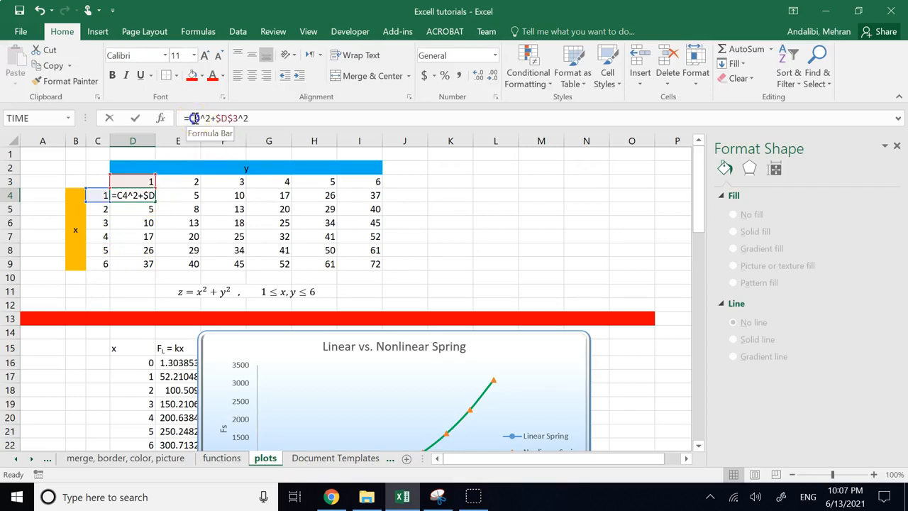
{"action": "left_click", "coordinate": [194, 118]}
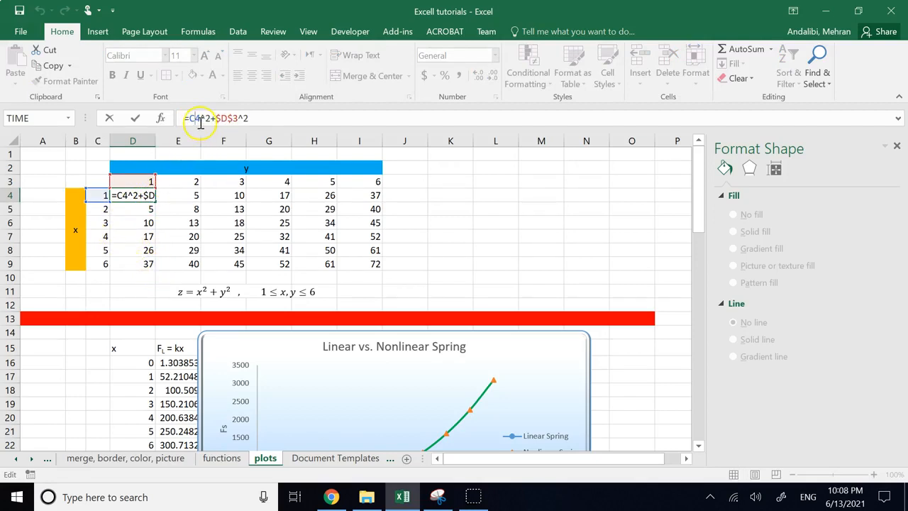
{"action": "key", "text": "Return"}
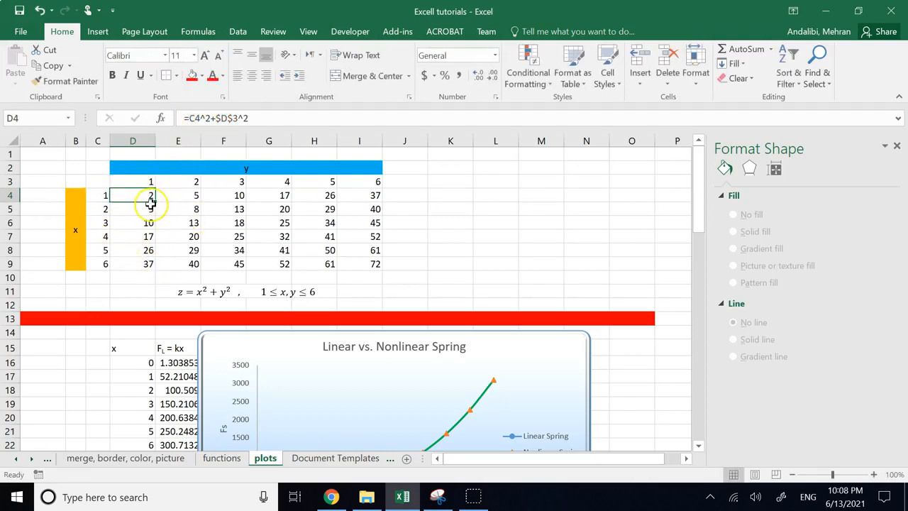
{"action": "left_click", "coordinate": [139, 231]}
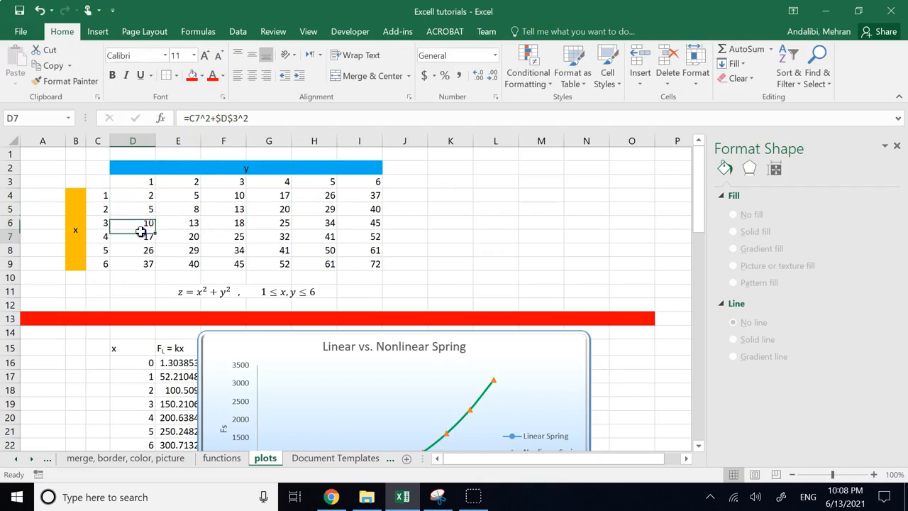
{"action": "left_click", "coordinate": [141, 193]}
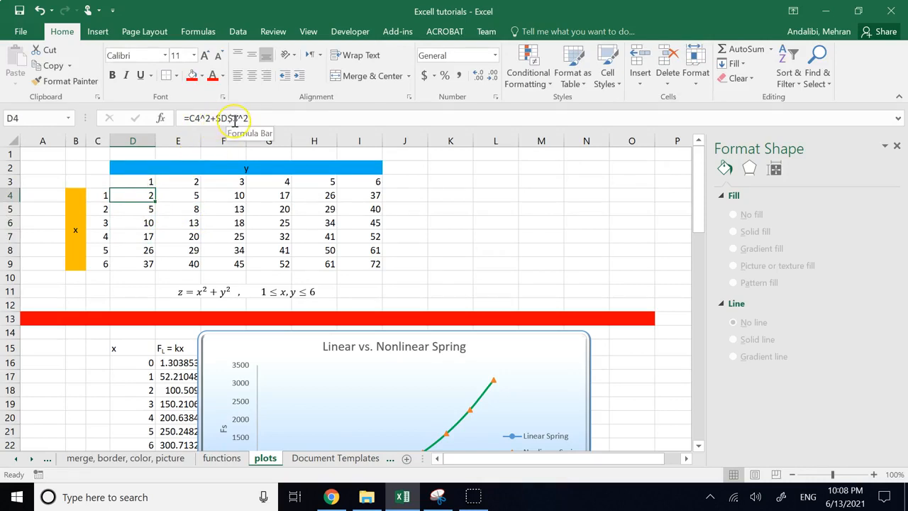
{"action": "left_click", "coordinate": [137, 206]}
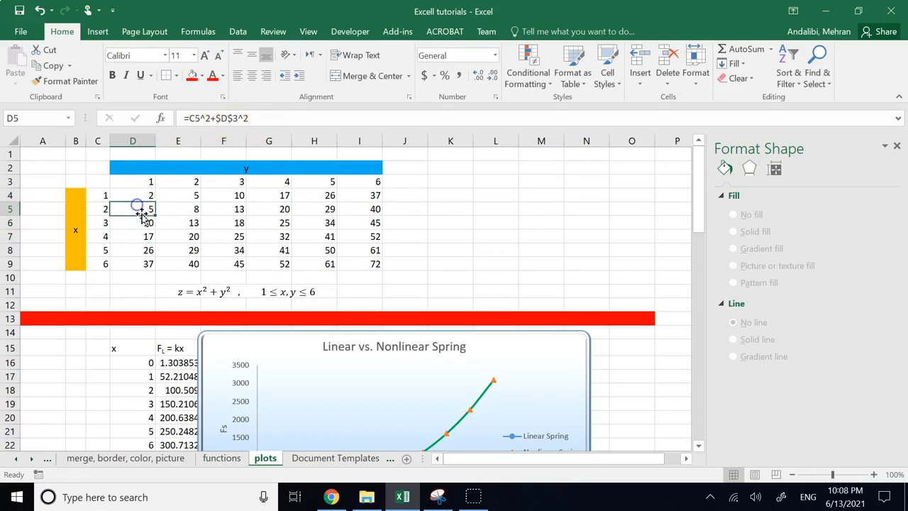
{"action": "left_click", "coordinate": [142, 235]}
{"action": "left_click", "coordinate": [142, 249]}
{"action": "left_click", "coordinate": [140, 263]}
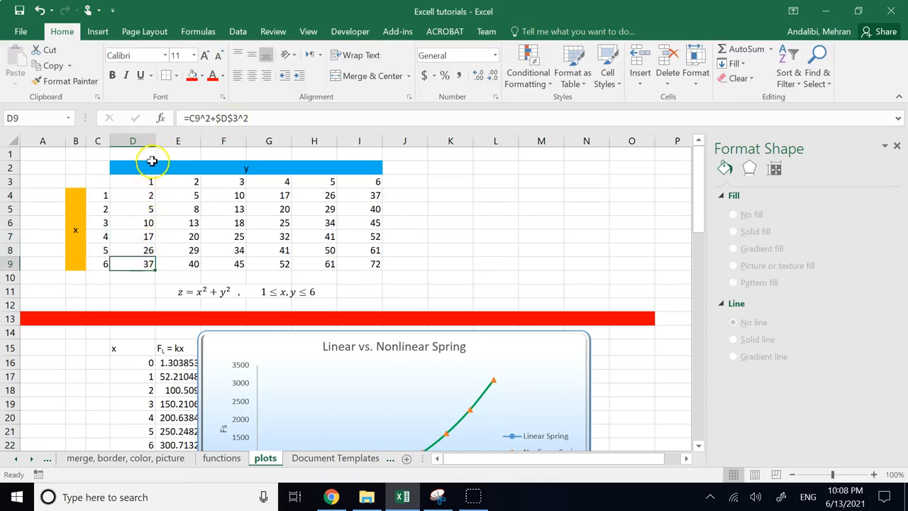
{"action": "left_click", "coordinate": [184, 198]}
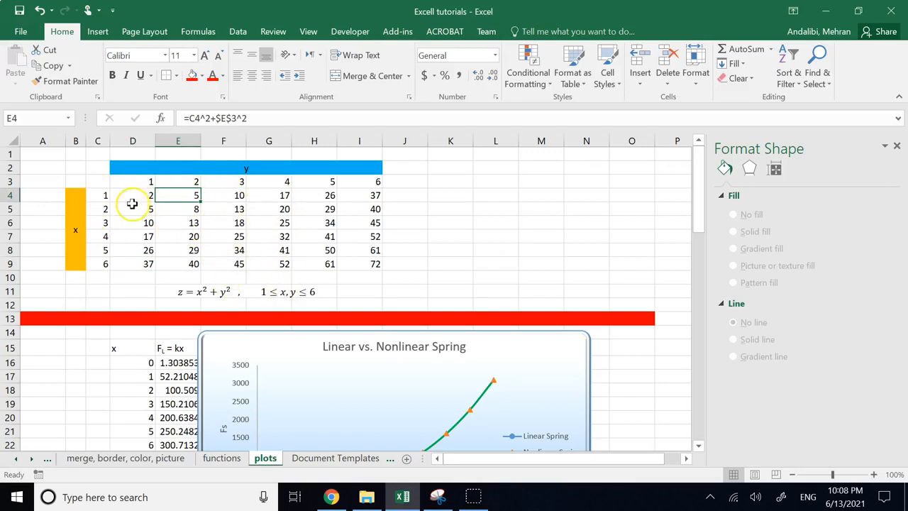
Step: Highlight the whole block of z values in D4:I9 to review it, and clear the selection
{"action": "left_click", "coordinate": [479, 263]}
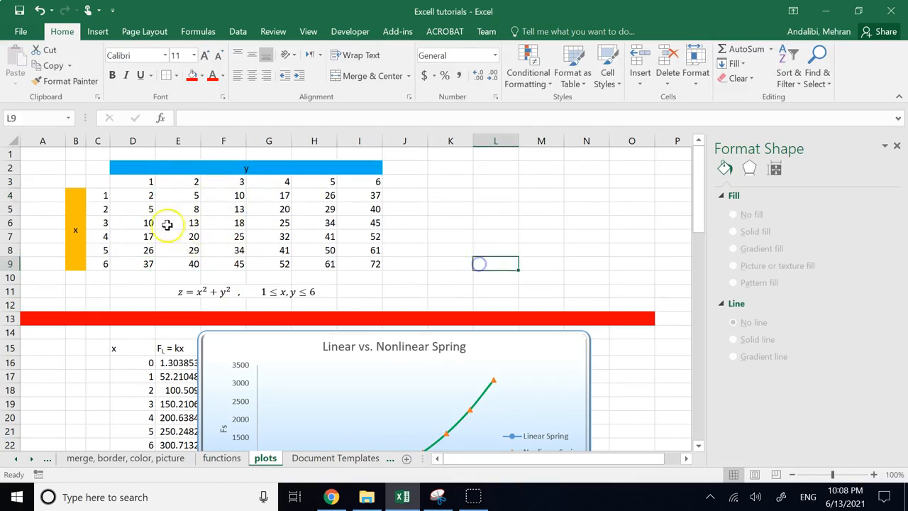
{"action": "left_click_drag", "start_coordinate": [142, 193], "coordinate": [360, 263]}
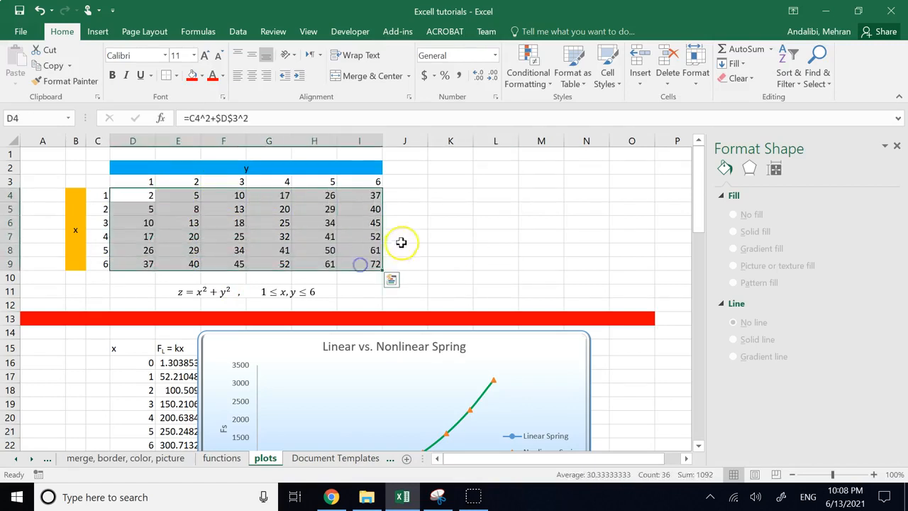
{"action": "left_click", "coordinate": [442, 192]}
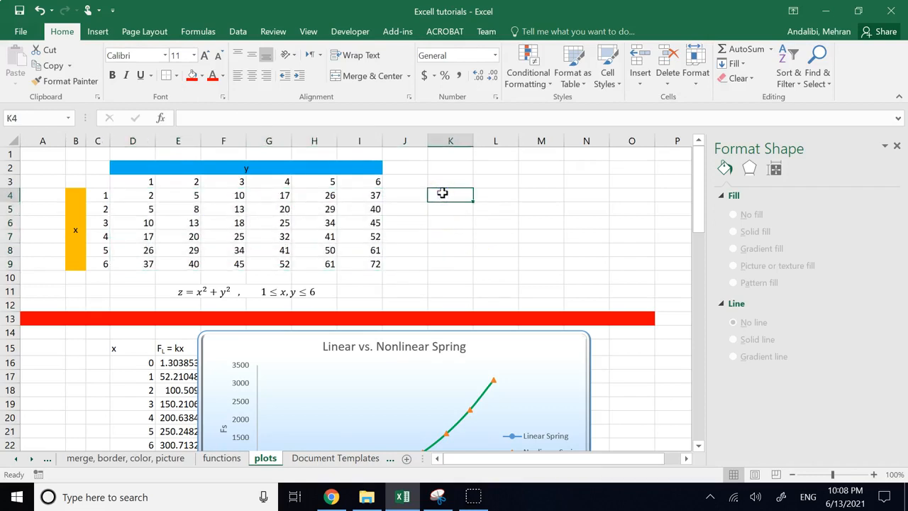
{"action": "left_click", "coordinate": [468, 253]}
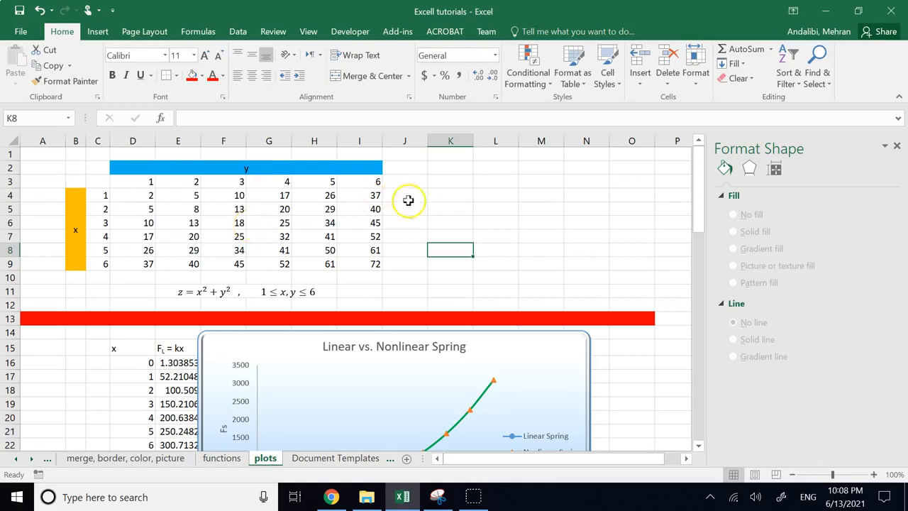
{"action": "left_click", "coordinate": [478, 207]}
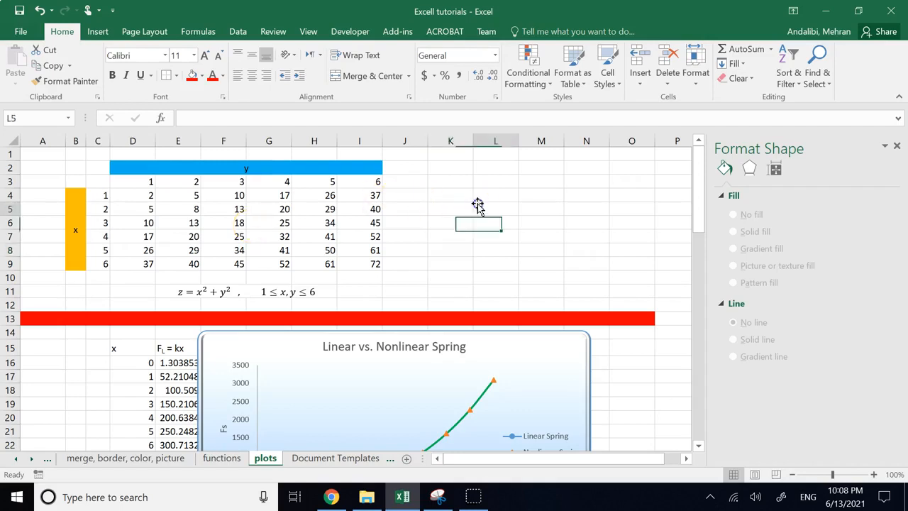
{"action": "left_click", "coordinate": [105, 36]}
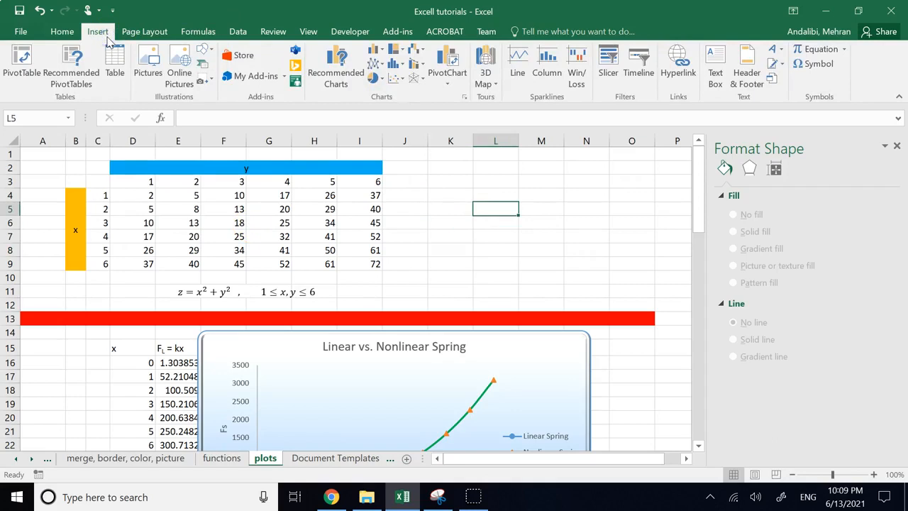
{"action": "left_click", "coordinate": [419, 82]}
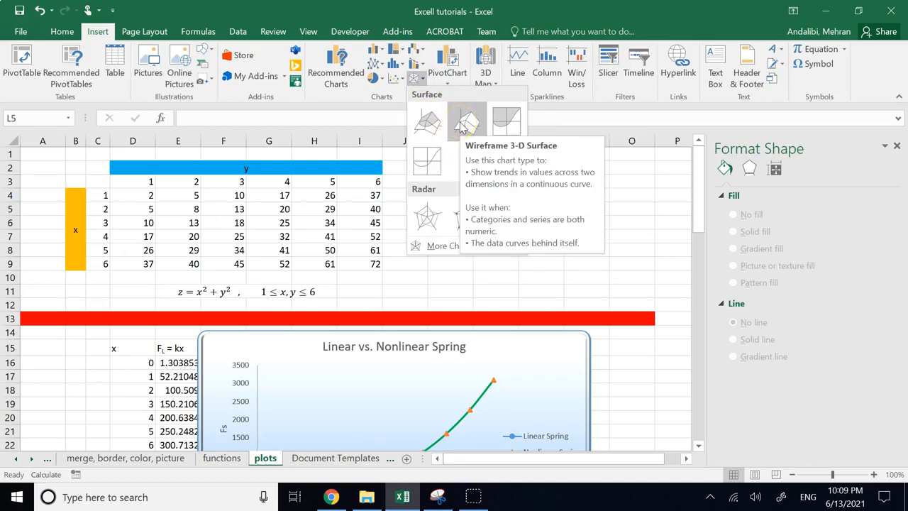
{"action": "left_click", "coordinate": [430, 124]}
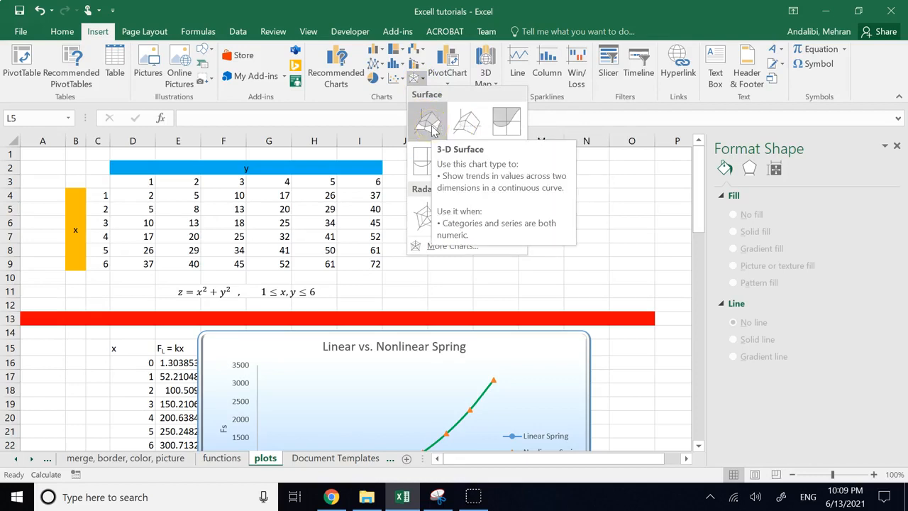
{"action": "left_click", "coordinate": [401, 284]}
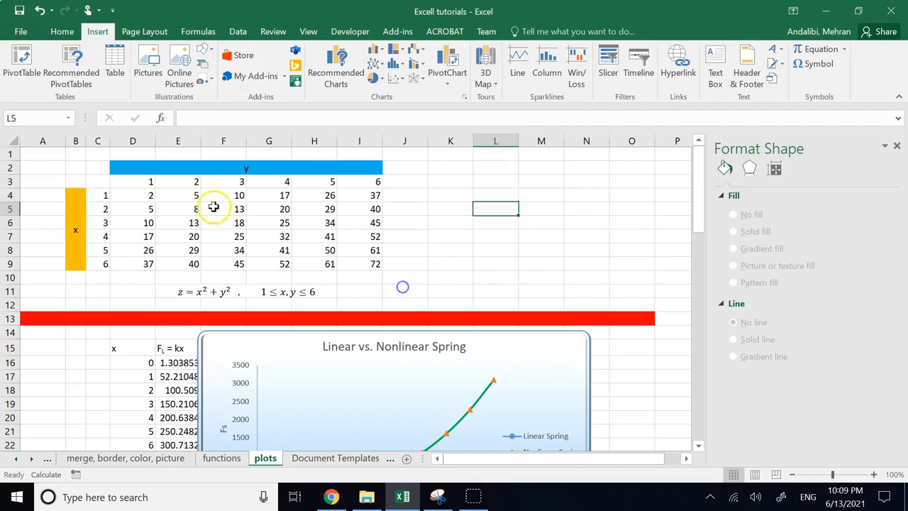
Step: Insert a 3-D Surface chart from the x, y and z values in C3:I9 and move it up over the table
{"action": "mouse_move", "coordinate": [98, 180]}
{"action": "left_mouse_down"}
{"action": "mouse_move", "coordinate": [152, 207]}
{"action": "mouse_move", "coordinate": [362, 263]}
{"action": "left_mouse_up"}
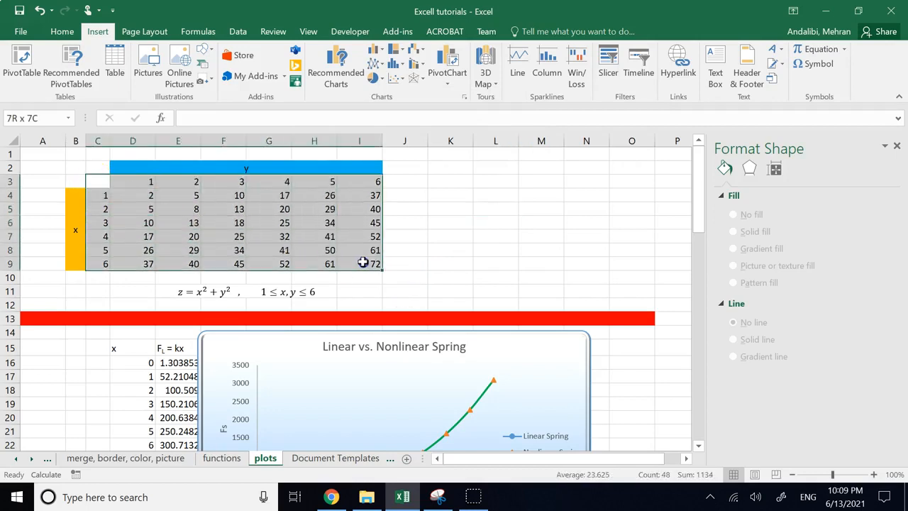
{"action": "left_click", "coordinate": [417, 79]}
{"action": "left_click", "coordinate": [428, 122]}
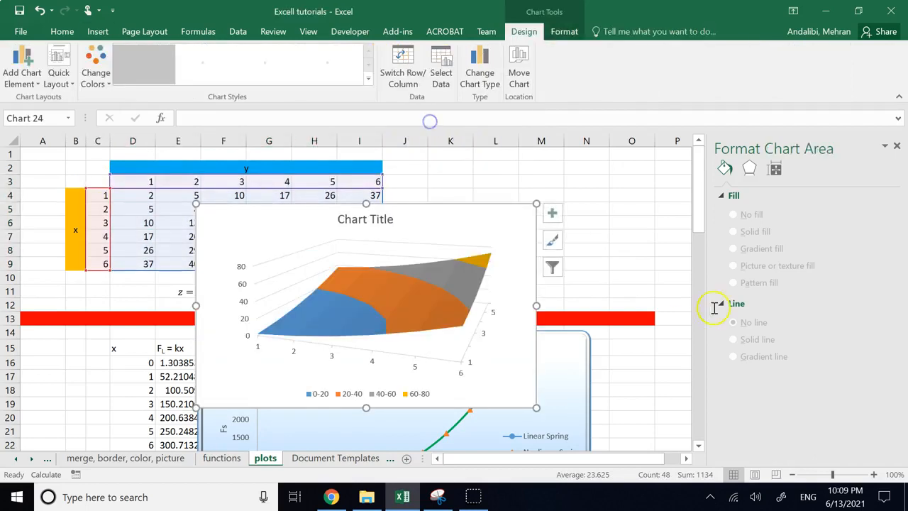
{"action": "left_click_drag", "start_coordinate": [495, 212], "coordinate": [611, 156]}
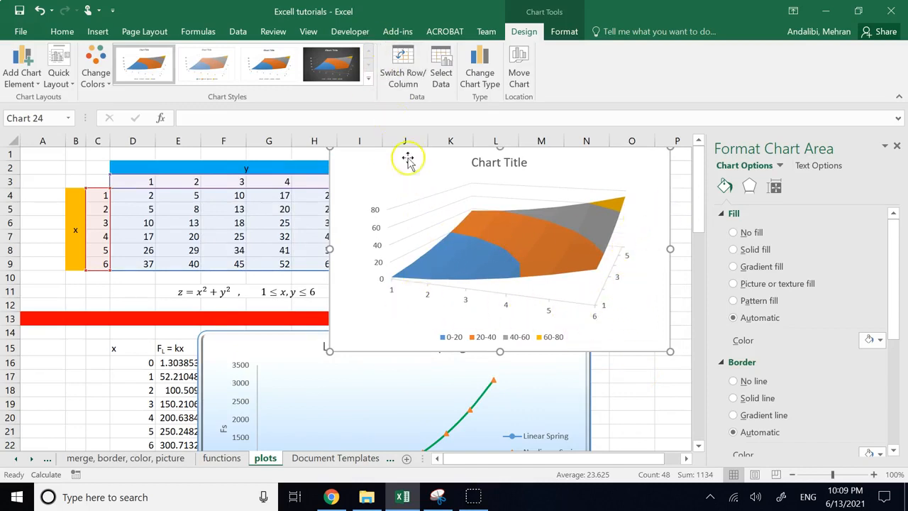
{"action": "left_click_drag", "start_coordinate": [404, 164], "coordinate": [314, 160]}
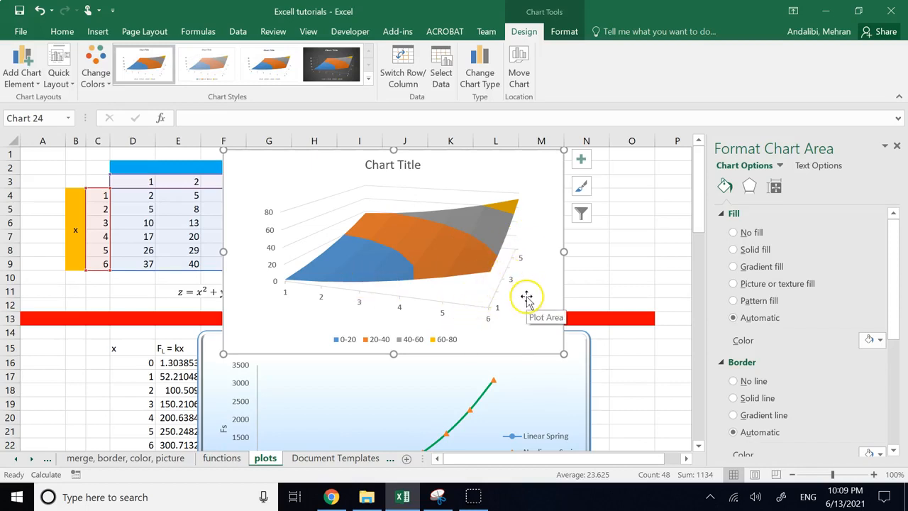
{"action": "left_click", "coordinate": [100, 208]}
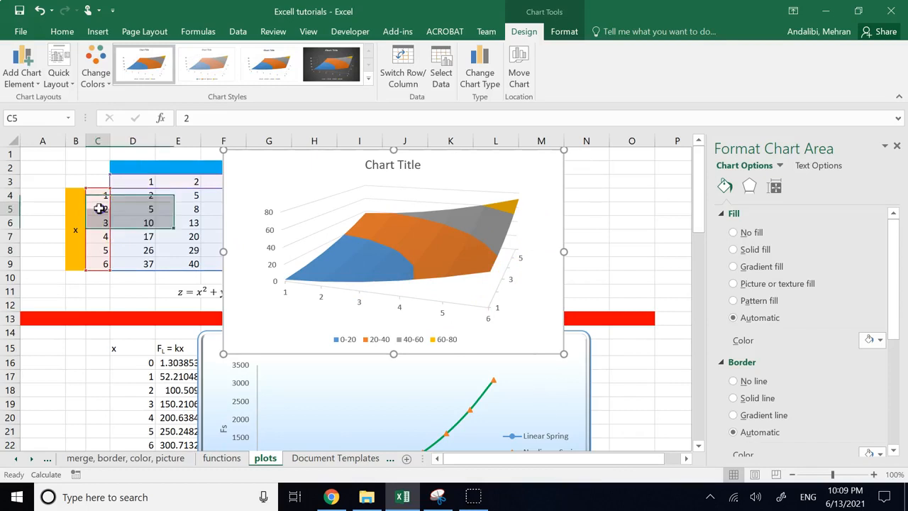
{"action": "left_click", "coordinate": [92, 286]}
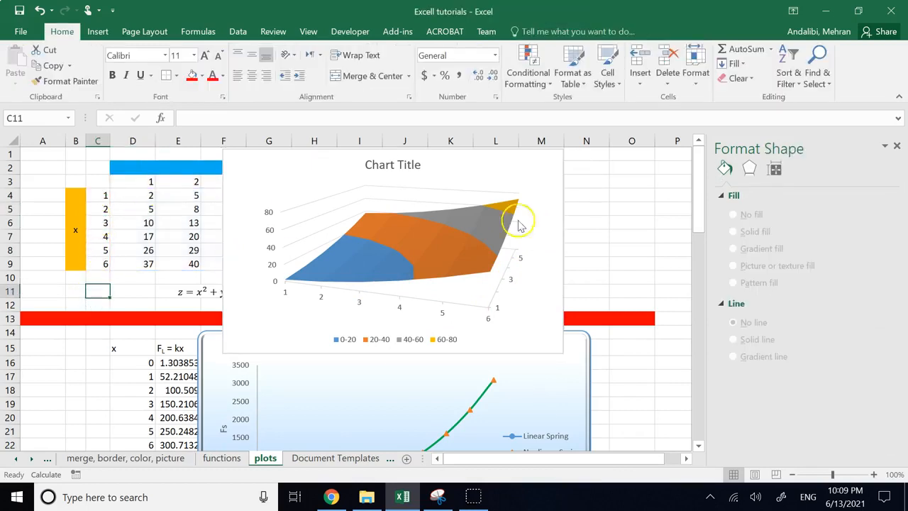
Step: Add axis titles to the surface chart and select the text of the horizontal axis title
{"action": "left_click_drag", "start_coordinate": [519, 180], "coordinate": [705, 309]}
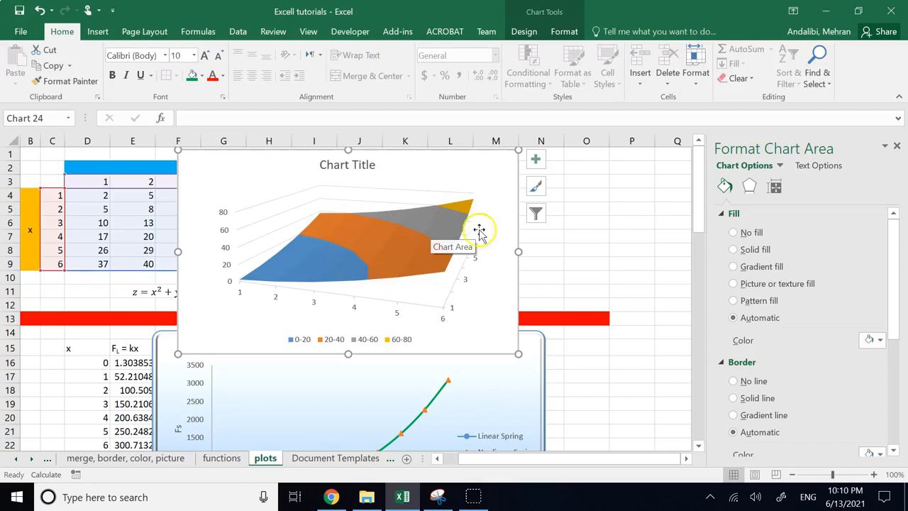
{"action": "left_click", "coordinate": [536, 160]}
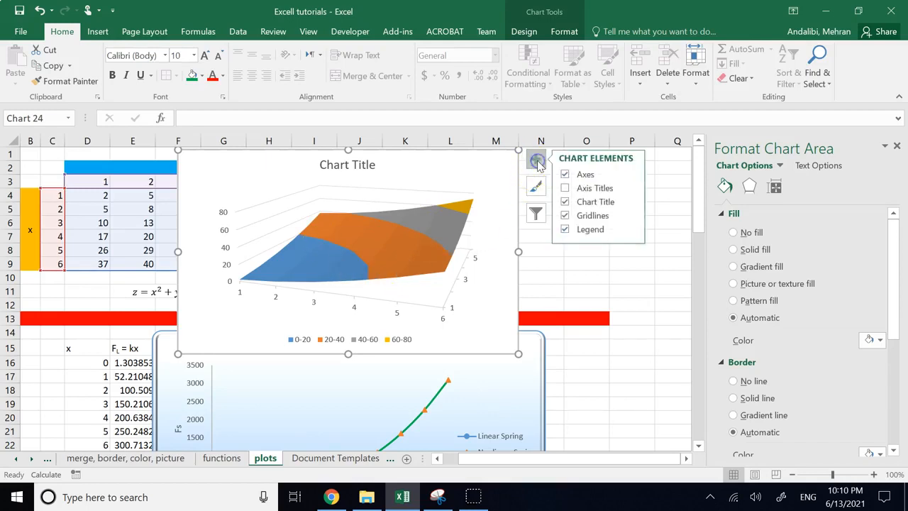
{"action": "left_click", "coordinate": [564, 188]}
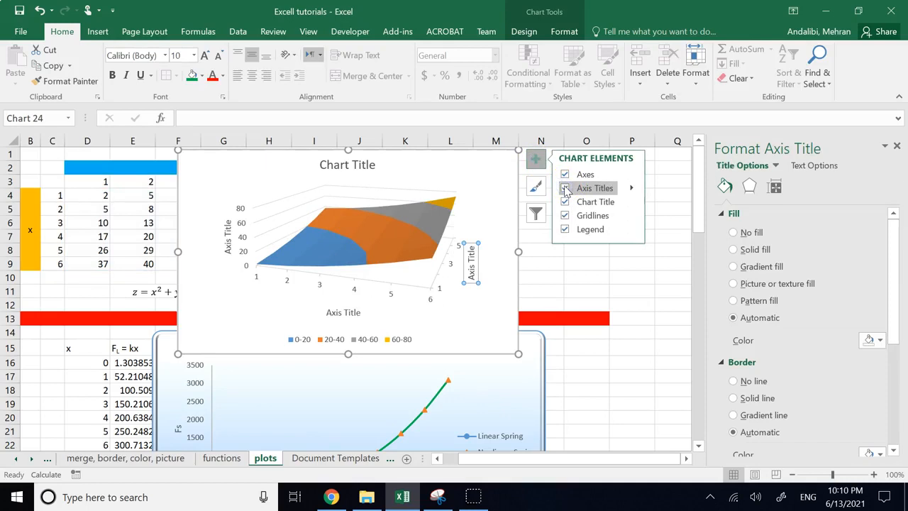
{"action": "left_click", "coordinate": [341, 314]}
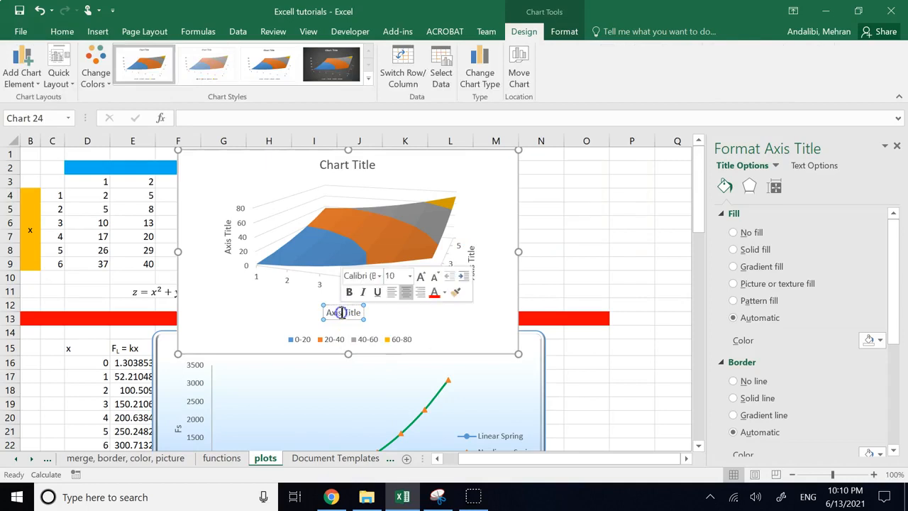
{"action": "left_click", "coordinate": [341, 313]}
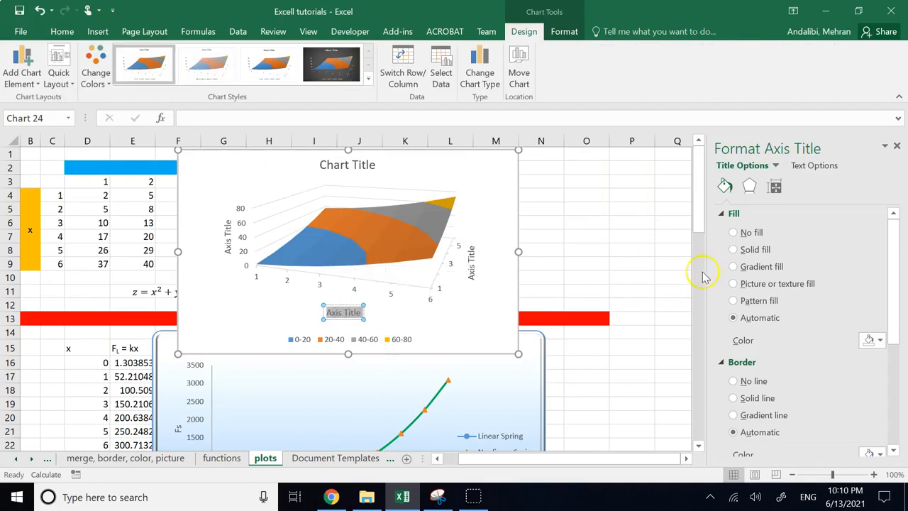
{"action": "left_click", "coordinate": [640, 249]}
Step: Replace the surface chart with a new 3-D Surface chart built from B2:I9, including the x and y header cells
{"action": "left_click", "coordinate": [480, 156]}
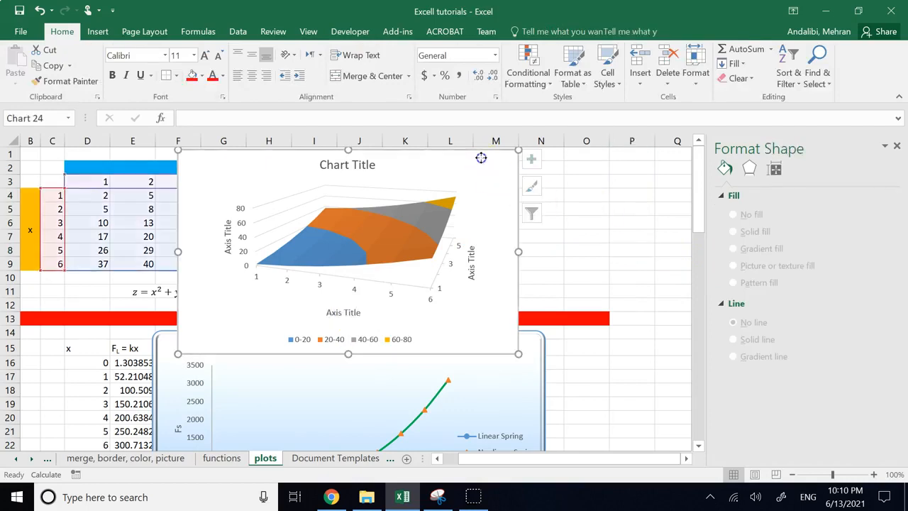
{"action": "key", "text": "Delete"}
{"action": "left_click", "coordinate": [452, 212]}
{"action": "left_click_drag", "start_coordinate": [28, 162], "coordinate": [241, 225]}
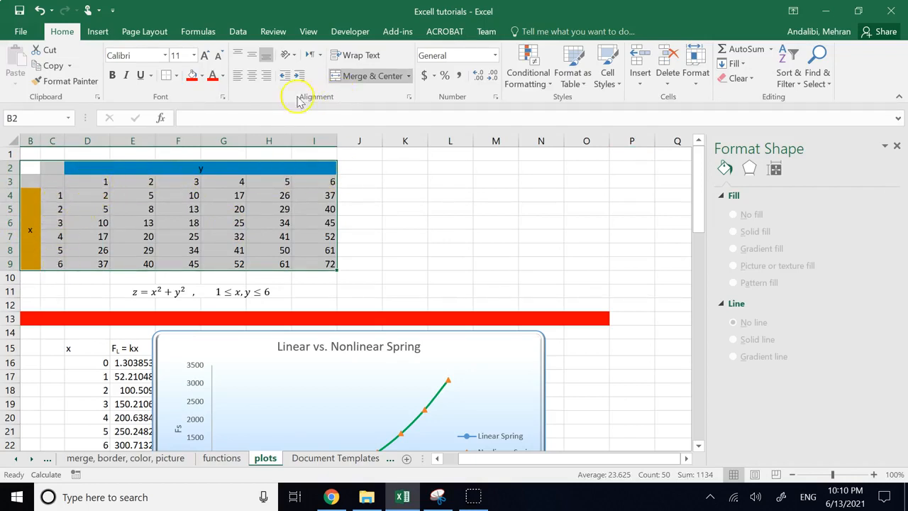
{"action": "left_click", "coordinate": [98, 31]}
{"action": "left_click", "coordinate": [423, 82]}
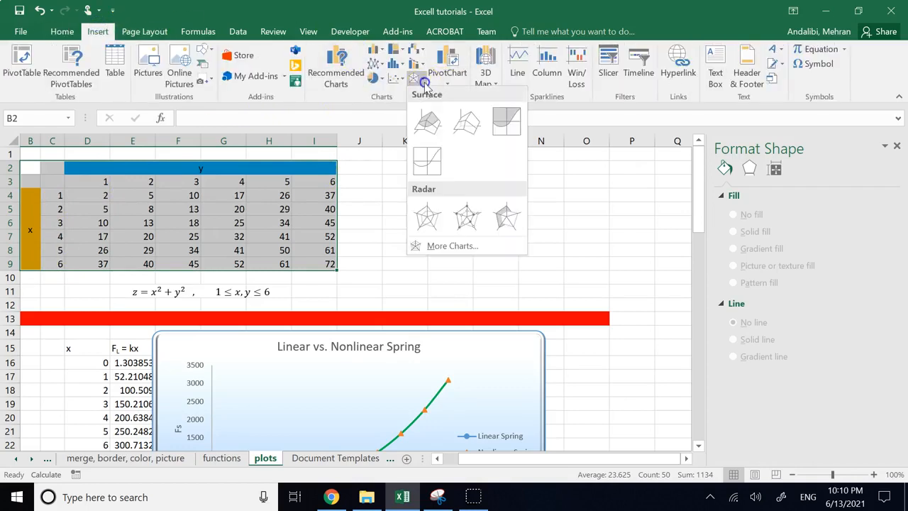
{"action": "left_click", "coordinate": [429, 119]}
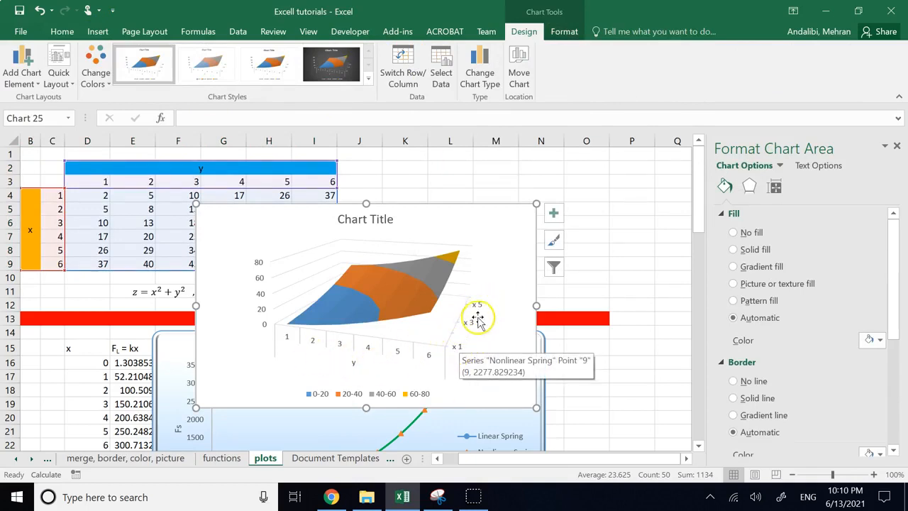
Step: Undo the chart that includes the header cells and insert a 3-D Surface chart from C3:I9 instead
{"action": "left_click", "coordinate": [633, 269]}
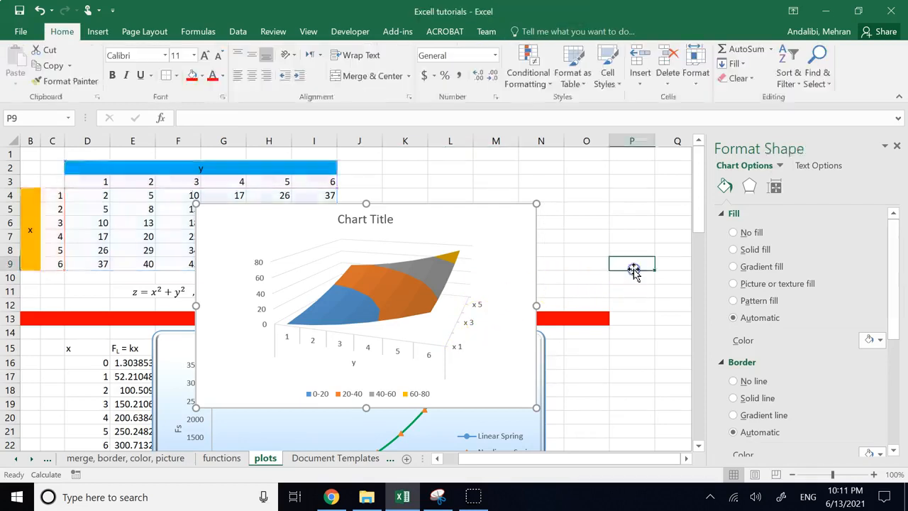
{"action": "left_click", "coordinate": [561, 234]}
{"action": "left_click_drag", "start_coordinate": [97, 195], "coordinate": [331, 265]}
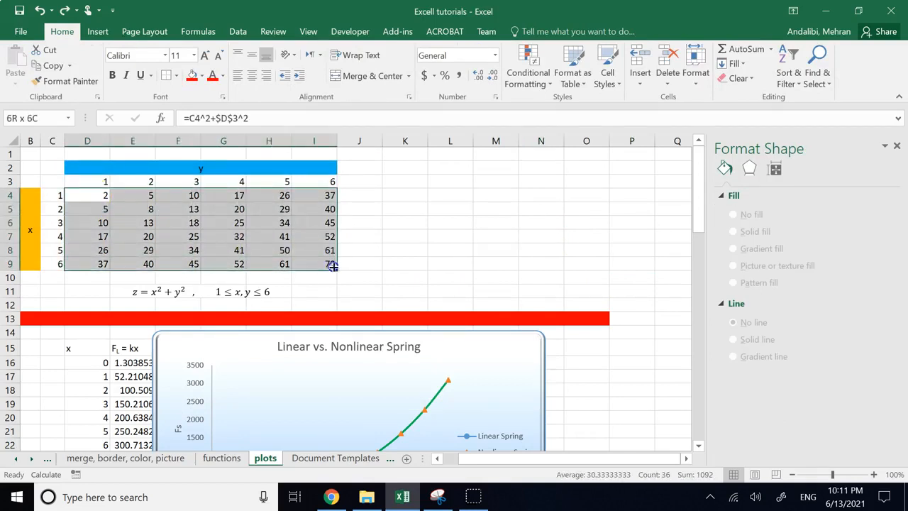
{"action": "left_click_drag", "start_coordinate": [61, 178], "coordinate": [327, 261]}
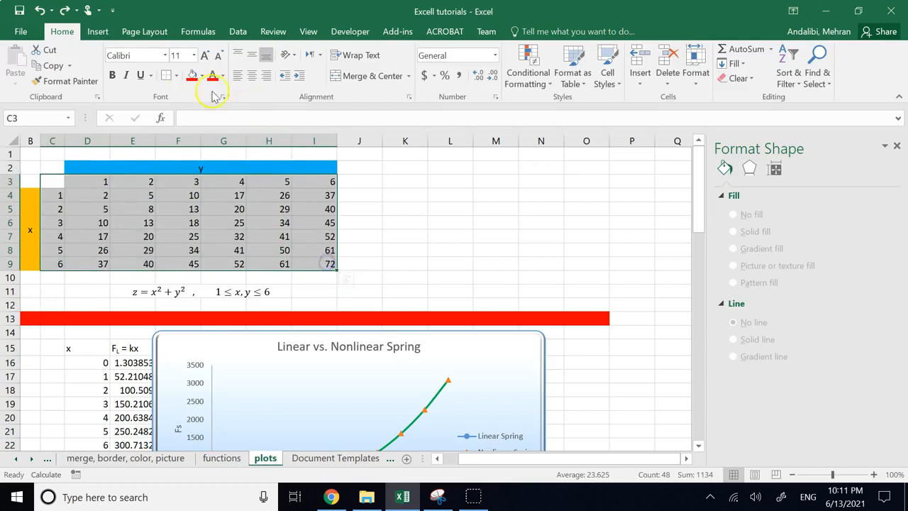
{"action": "left_click", "coordinate": [98, 31]}
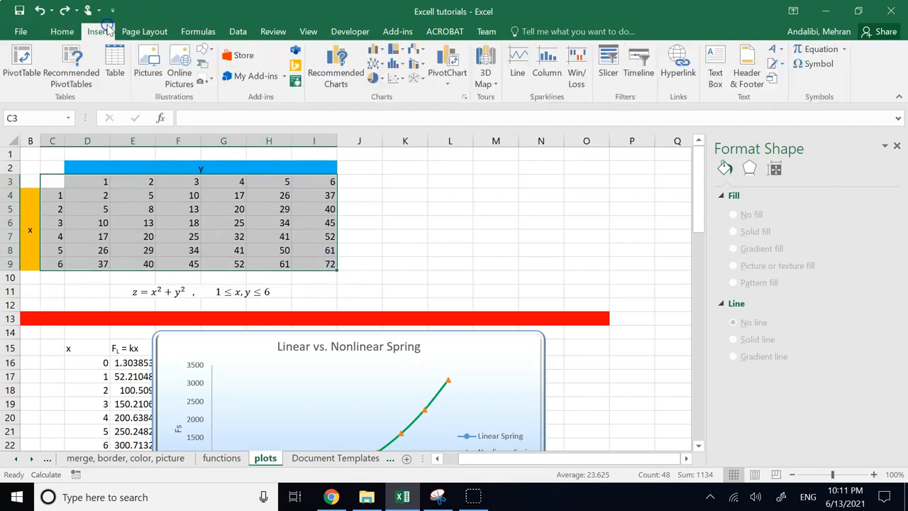
{"action": "left_click", "coordinate": [415, 78]}
{"action": "left_click", "coordinate": [425, 122]}
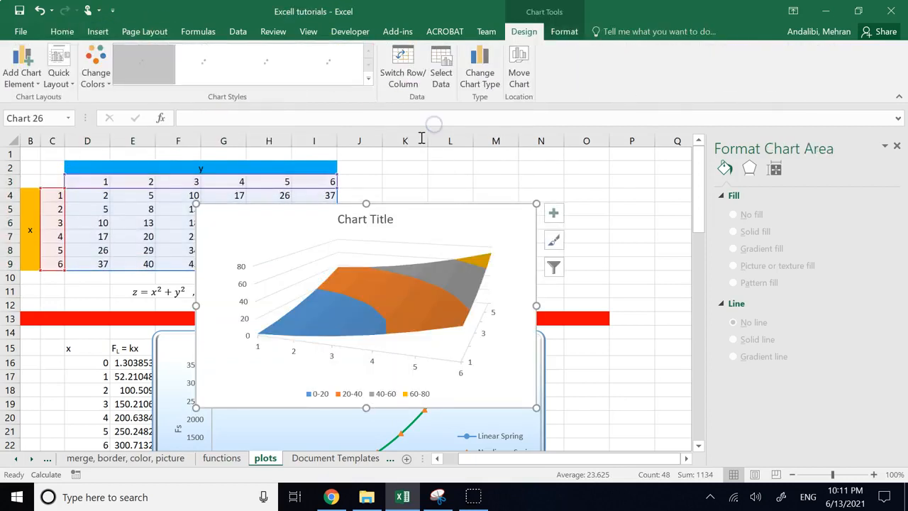
Step: Add axis titles to the surface chart and name the depth axis x
{"action": "left_click", "coordinate": [553, 213]}
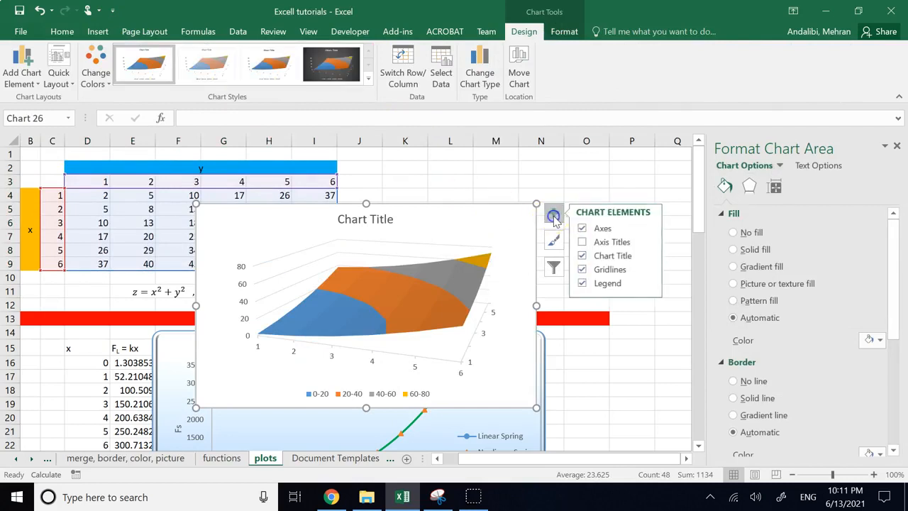
{"action": "left_click", "coordinate": [605, 242]}
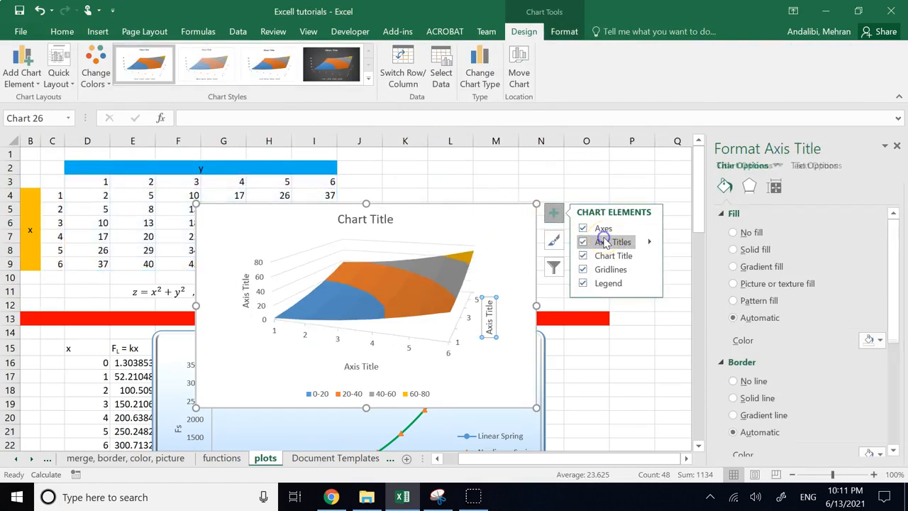
{"action": "left_click", "coordinate": [490, 317]}
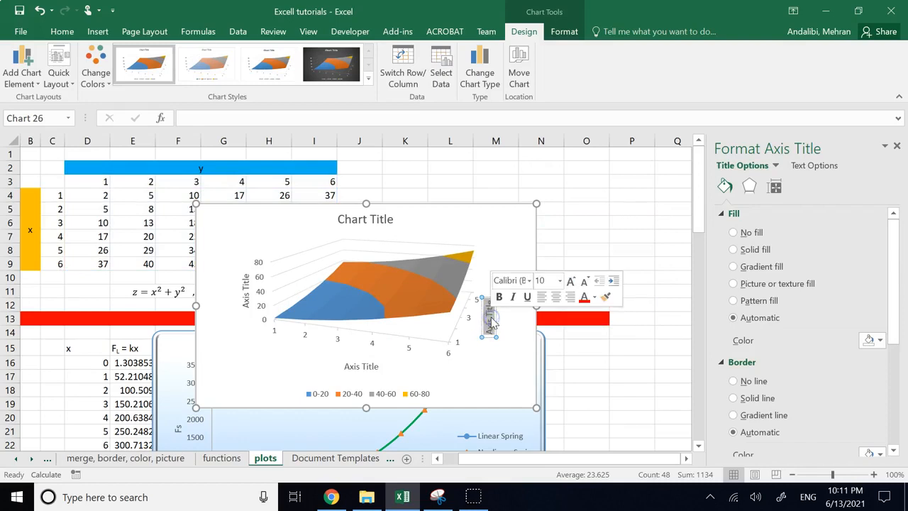
{"action": "left_click", "coordinate": [502, 365]}
Step: Name the surface chart's horizontal axis y and its vertical axis z
{"action": "left_click", "coordinate": [365, 367]}
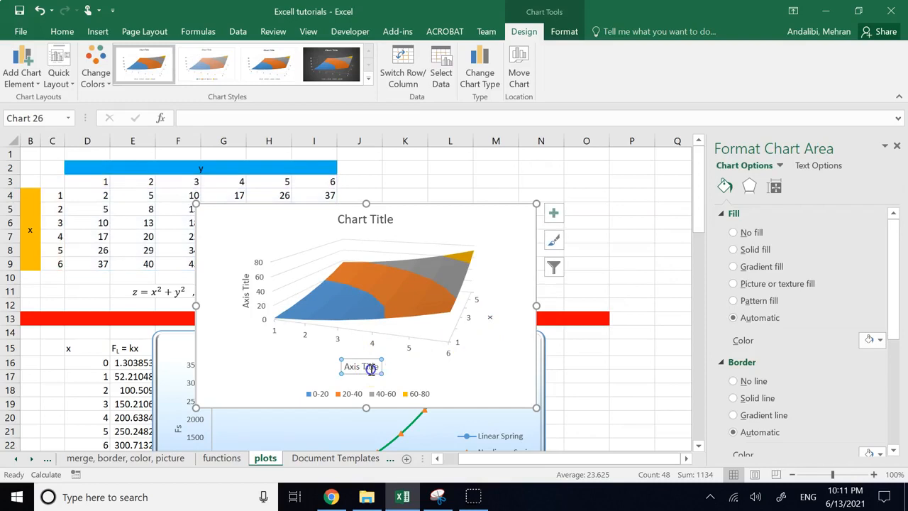
{"action": "double_click", "coordinate": [370, 367]}
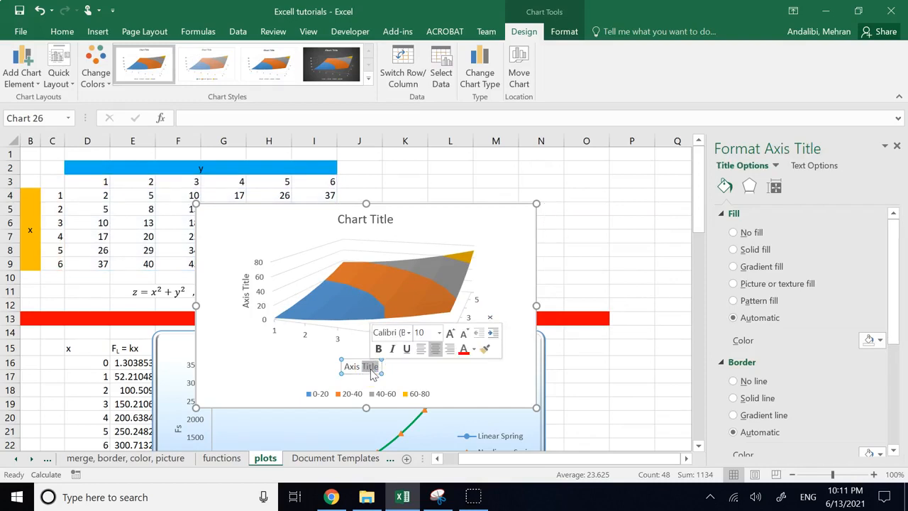
{"action": "key", "text": "ctrl+a"}
{"action": "type", "text": "y"}
{"action": "left_click", "coordinate": [244, 296]}
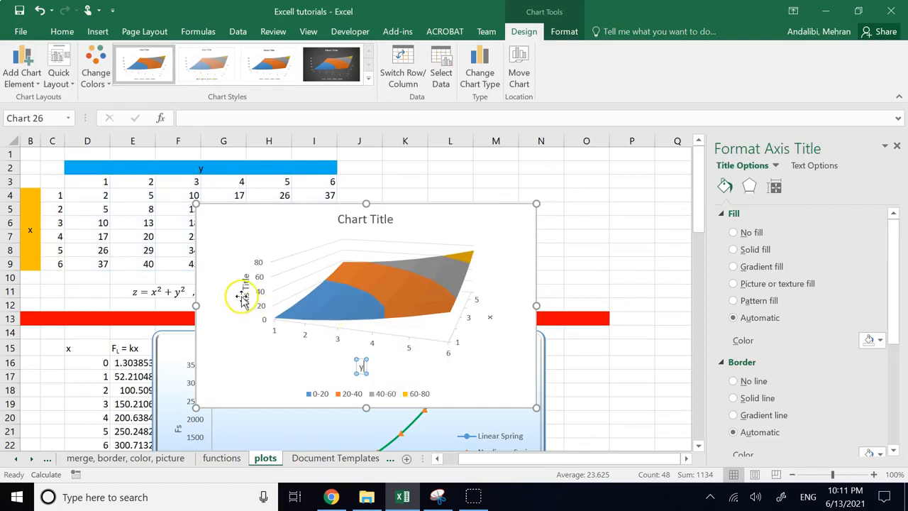
{"action": "double_click", "coordinate": [244, 295]}
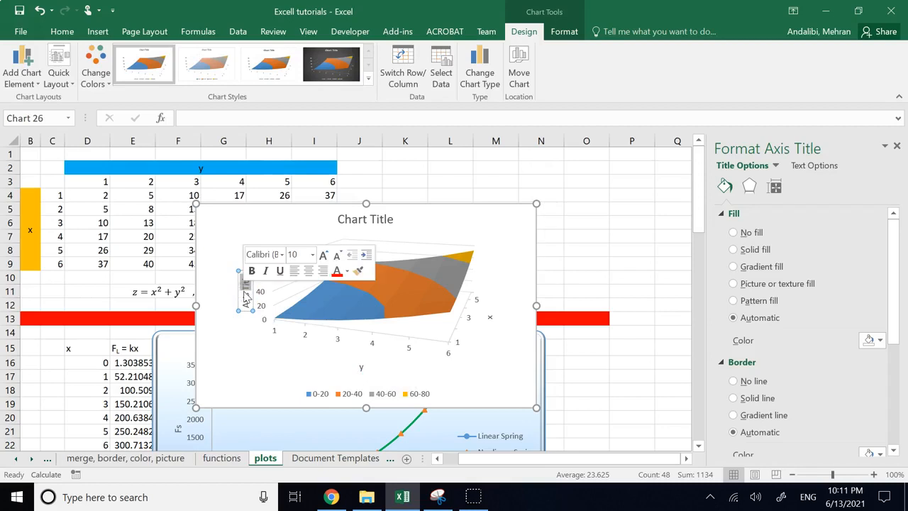
{"action": "key", "text": "BackSpace"}
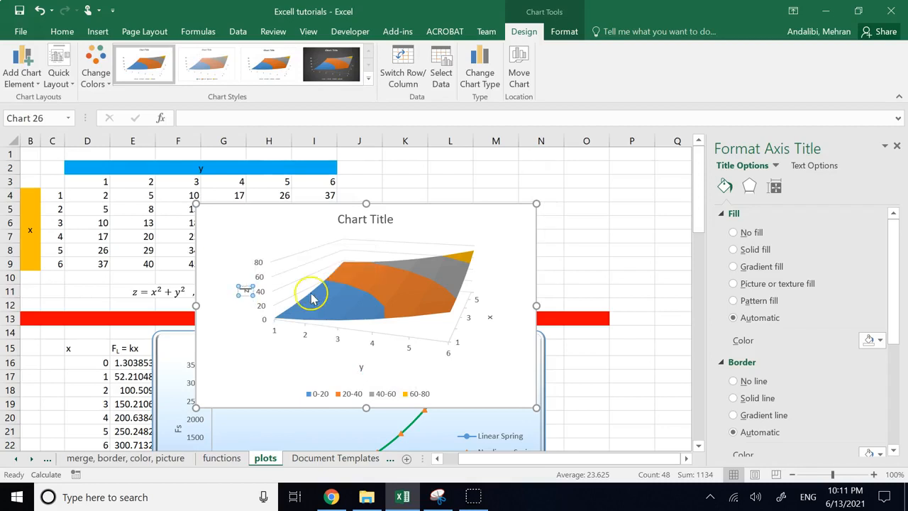
{"action": "left_click", "coordinate": [599, 259]}
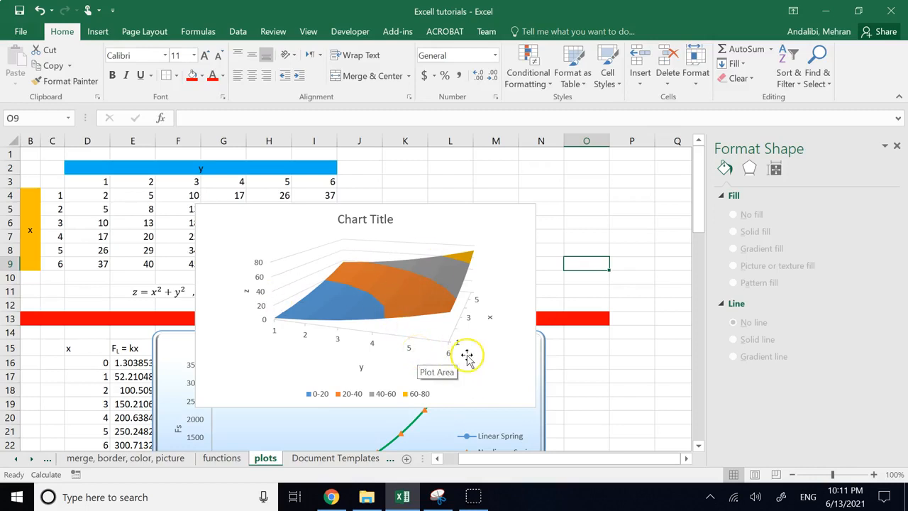
Step: Open the surface chart's 3-D rotation settings and set the Y rotation to 30°
{"action": "left_click", "coordinate": [494, 357]}
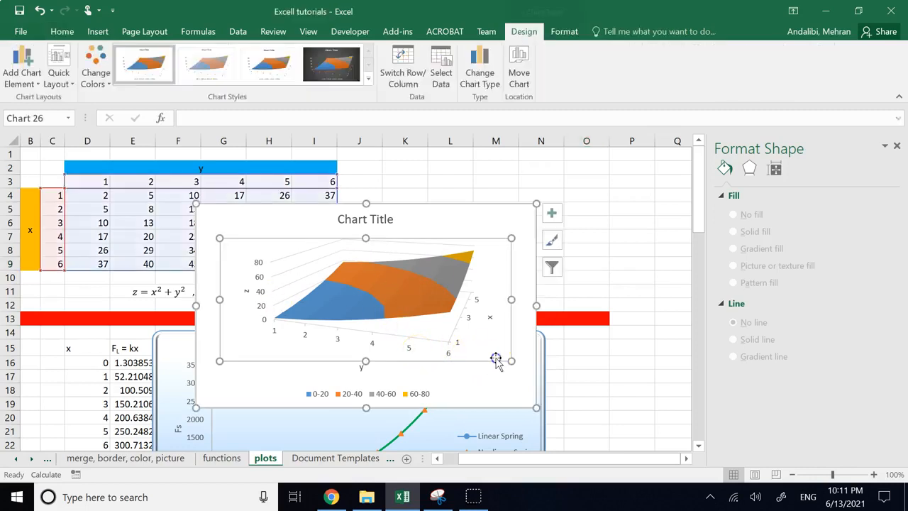
{"action": "right_click", "coordinate": [458, 219]}
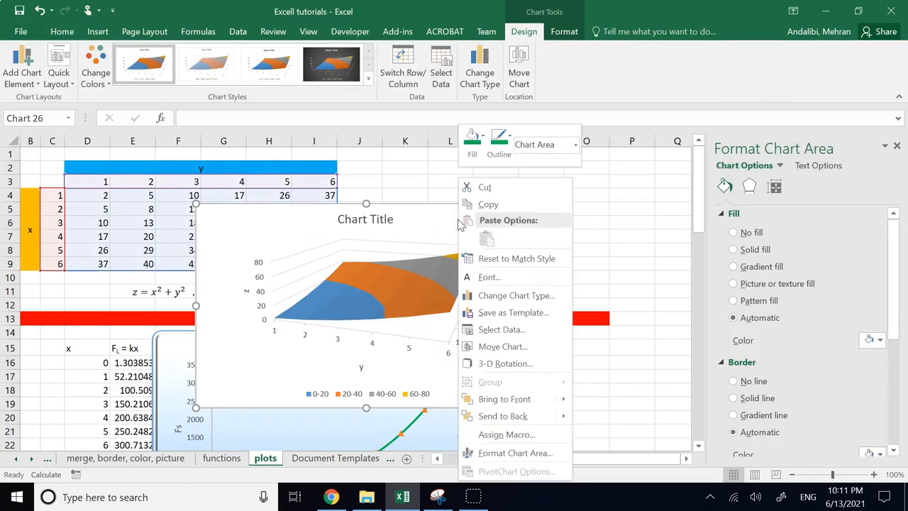
{"action": "left_click", "coordinate": [499, 363]}
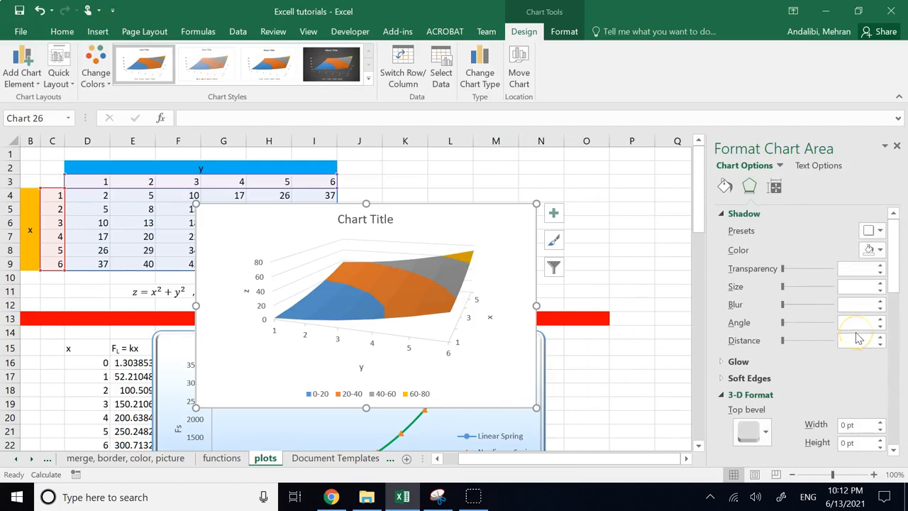
{"action": "left_click_drag", "start_coordinate": [899, 244], "coordinate": [901, 381]}
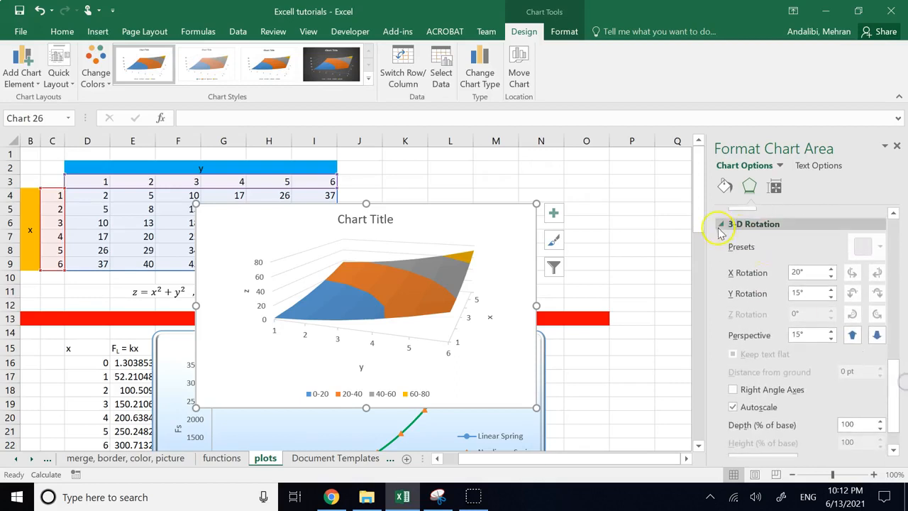
{"action": "left_click", "coordinate": [831, 290]}
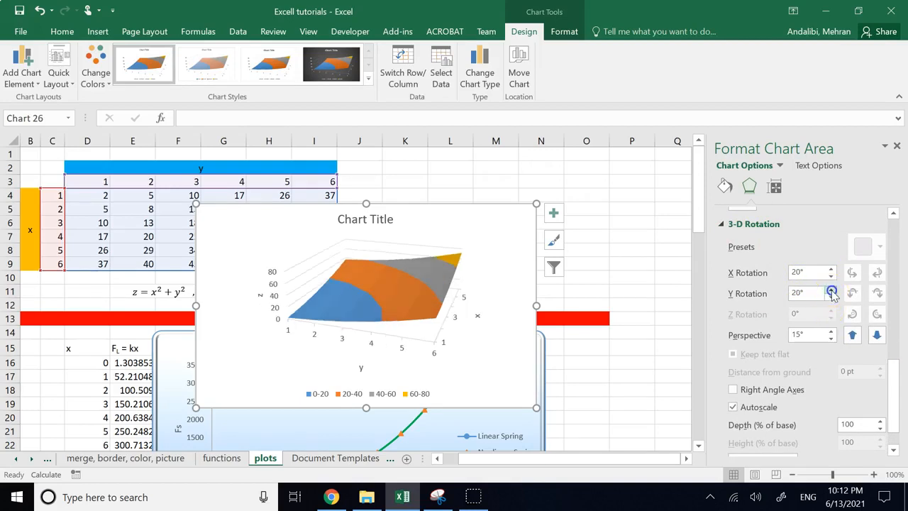
{"action": "left_click", "coordinate": [831, 290]}
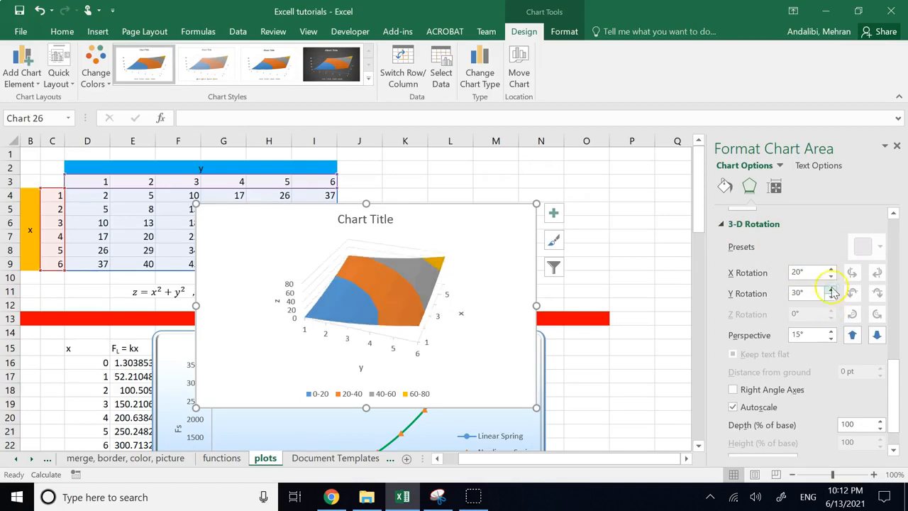
Step: Set the surface chart's X rotation to 70° and its Y rotation to 10°
{"action": "left_click", "coordinate": [831, 270]}
{"action": "left_click", "coordinate": [831, 270]}
{"action": "left_click", "coordinate": [831, 271]}
{"action": "left_click", "coordinate": [831, 270]}
{"action": "left_click", "coordinate": [831, 270]}
{"action": "left_click", "coordinate": [830, 296]}
{"action": "left_click", "coordinate": [830, 296]}
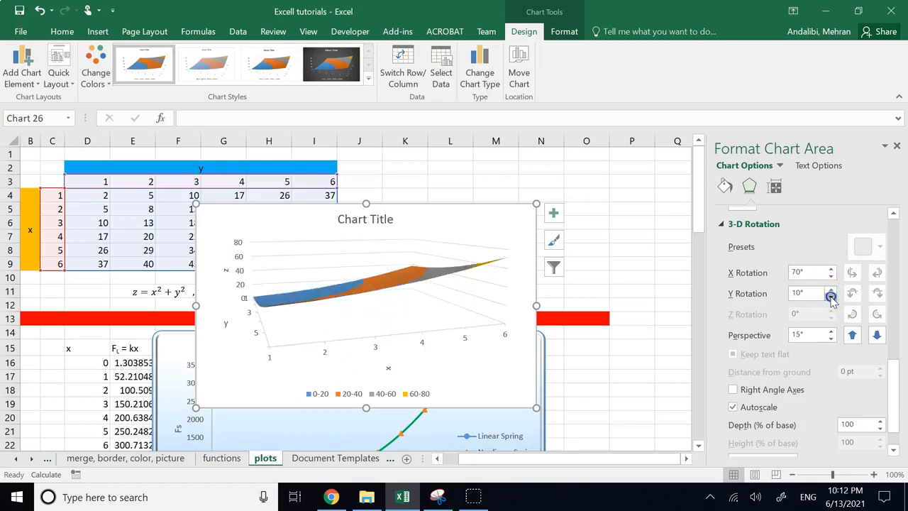
Step: Set the surface chart's Y rotation to 20° and its X rotation to 30°
{"action": "left_click", "coordinate": [830, 290]}
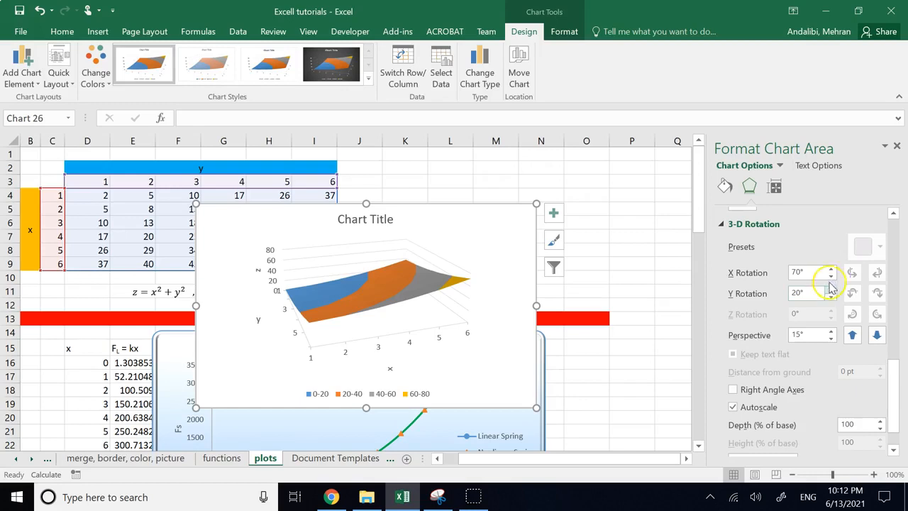
{"action": "left_click", "coordinate": [831, 277]}
{"action": "left_click", "coordinate": [830, 276]}
{"action": "left_click", "coordinate": [830, 276]}
{"action": "left_click", "coordinate": [830, 277]}
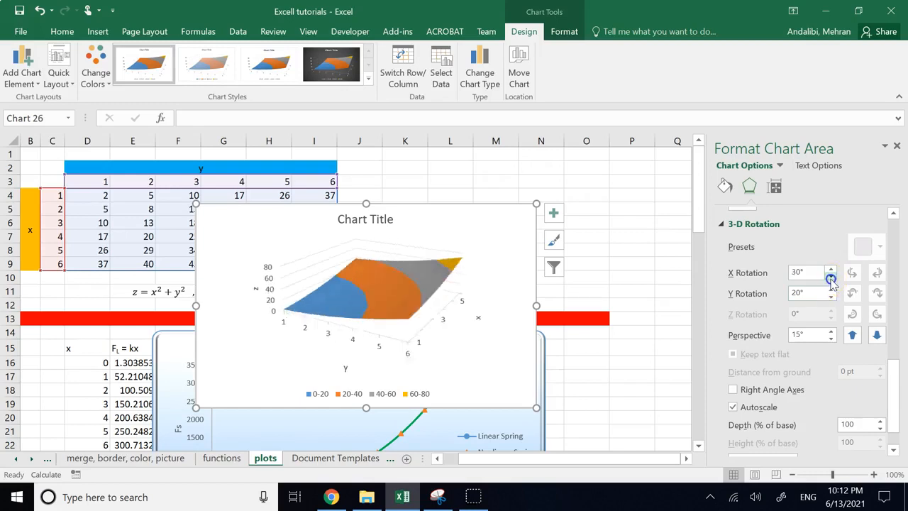
Step: Set the surface chart's 3-D X rotation to 0° and its perspective to 10°
{"action": "left_click", "coordinate": [830, 276]}
{"action": "left_click", "coordinate": [831, 277]}
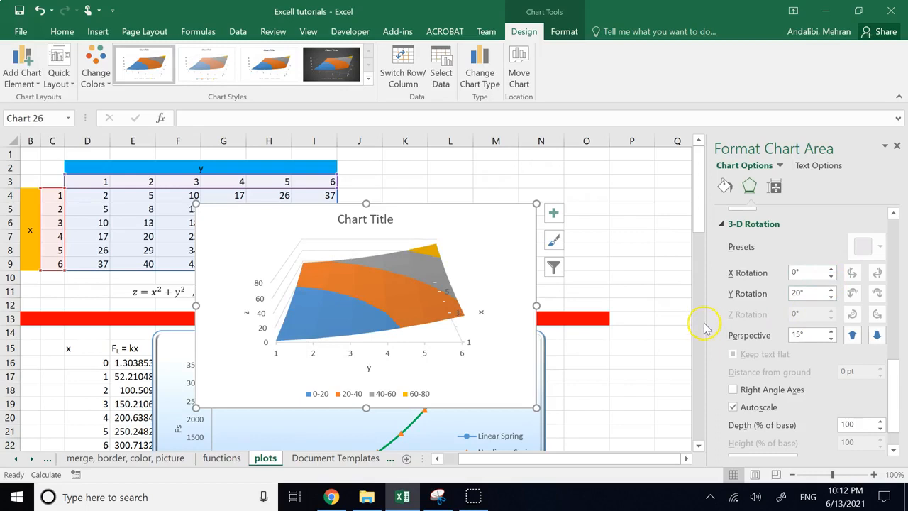
{"action": "scroll", "coordinate": [826, 391], "scroll_direction": "down", "scroll_amount": 1}
{"action": "scroll", "coordinate": [760, 373], "scroll_direction": "down", "scroll_amount": 1}
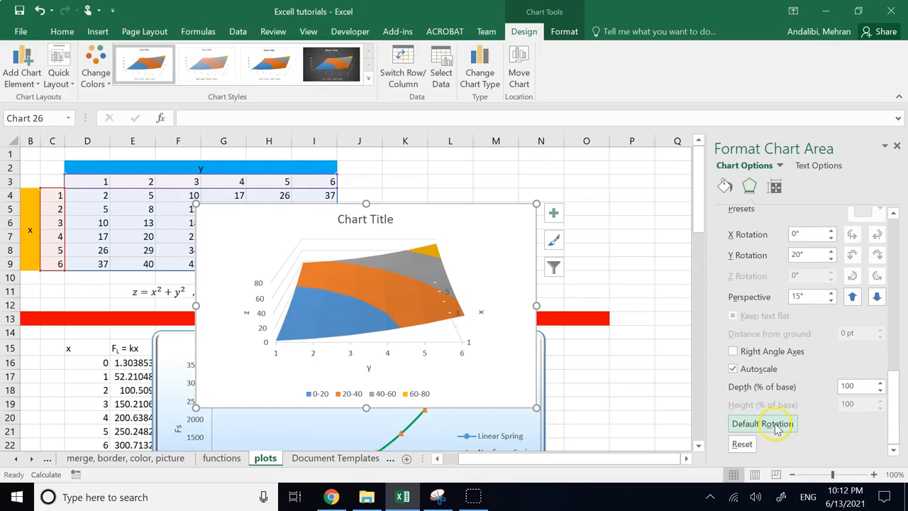
{"action": "left_click", "coordinate": [831, 300]}
{"action": "left_click", "coordinate": [830, 300]}
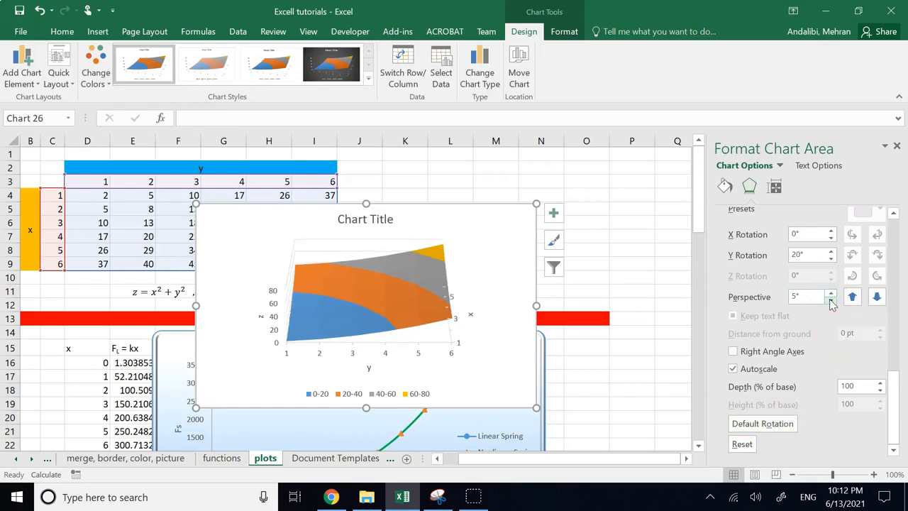
{"action": "left_click", "coordinate": [831, 299]}
{"action": "left_click", "coordinate": [659, 262]}
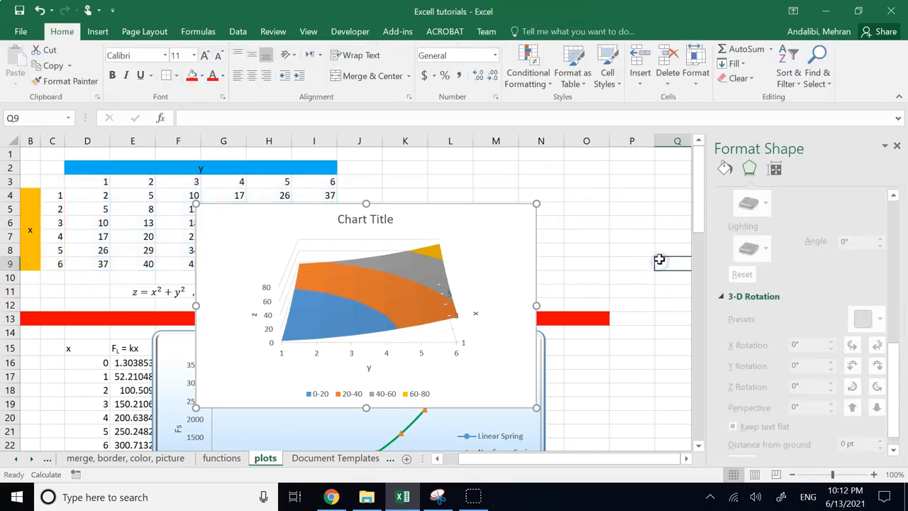
Step: Give the surface chart's area a solid blue border line with 1% transparency
{"action": "left_click", "coordinate": [395, 288]}
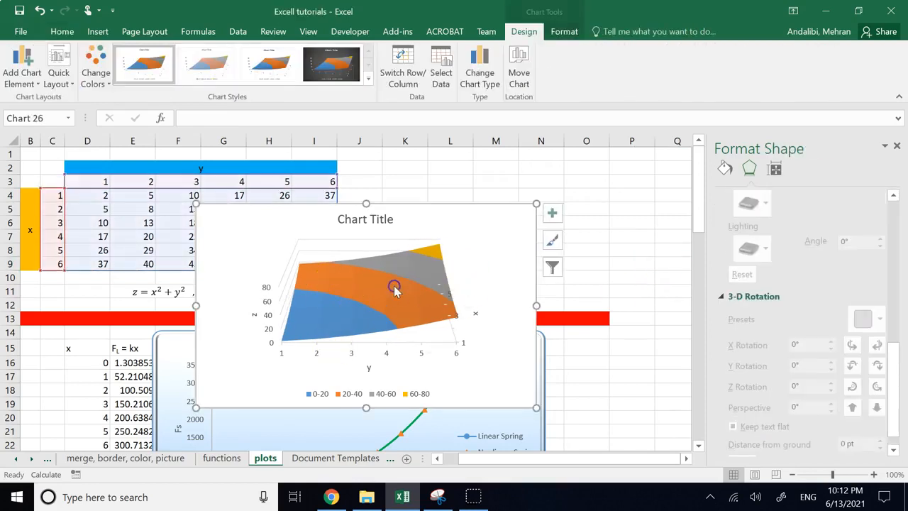
{"action": "left_click", "coordinate": [382, 305]}
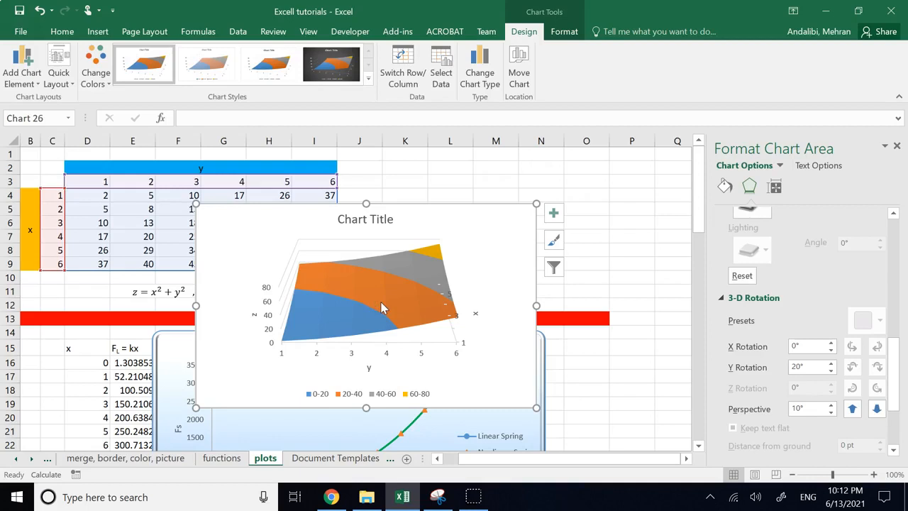
{"action": "right_click", "coordinate": [381, 305]}
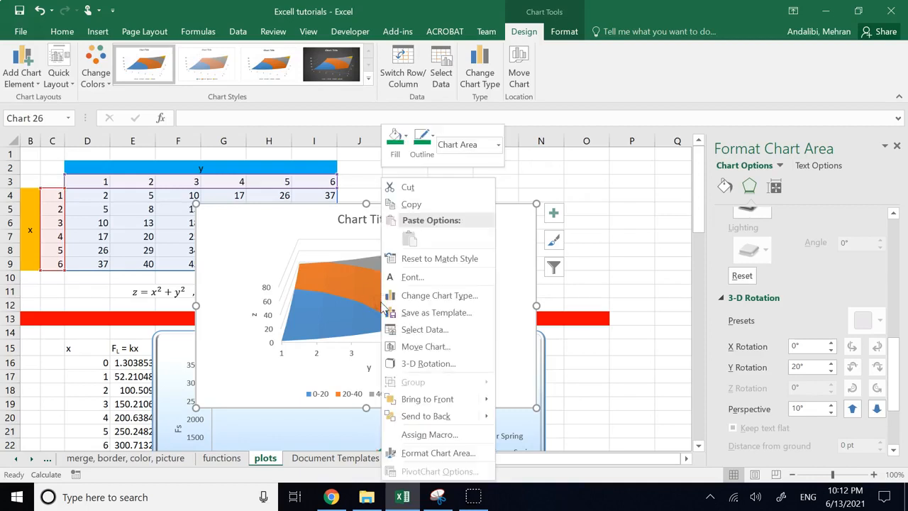
{"action": "left_click", "coordinate": [401, 452]}
{"action": "left_click", "coordinate": [754, 302]}
{"action": "scroll", "coordinate": [788, 274], "scroll_direction": "down", "scroll_amount": 1}
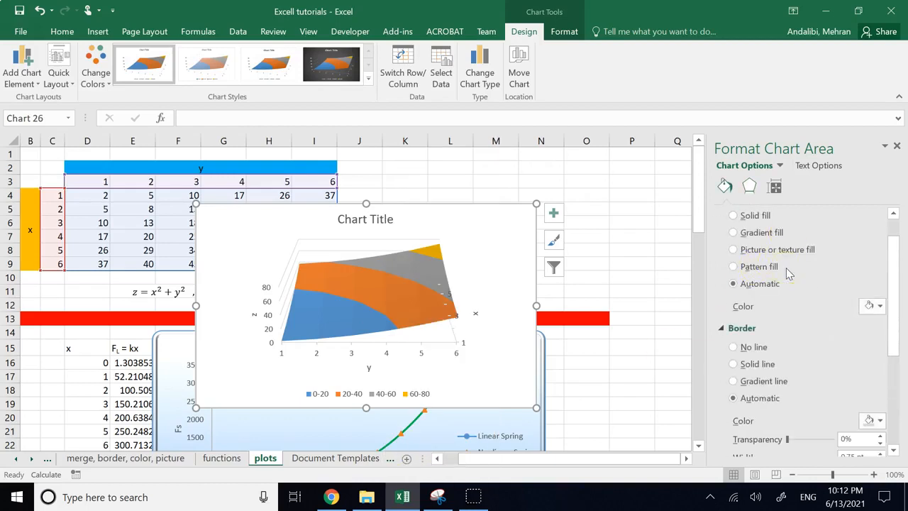
{"action": "scroll", "coordinate": [789, 273], "scroll_direction": "down", "scroll_amount": 3}
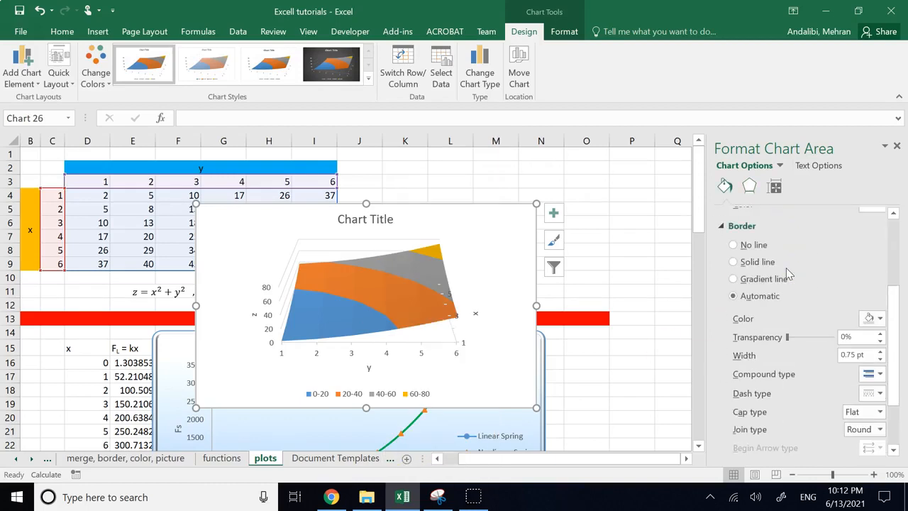
{"action": "scroll", "coordinate": [834, 320], "scroll_direction": "down", "scroll_amount": 2}
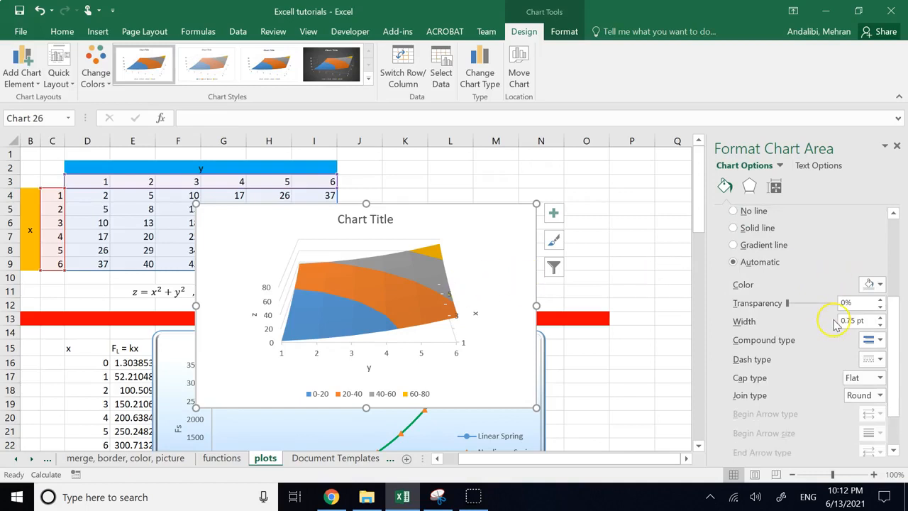
{"action": "scroll", "coordinate": [801, 284], "scroll_direction": "up", "scroll_amount": 6}
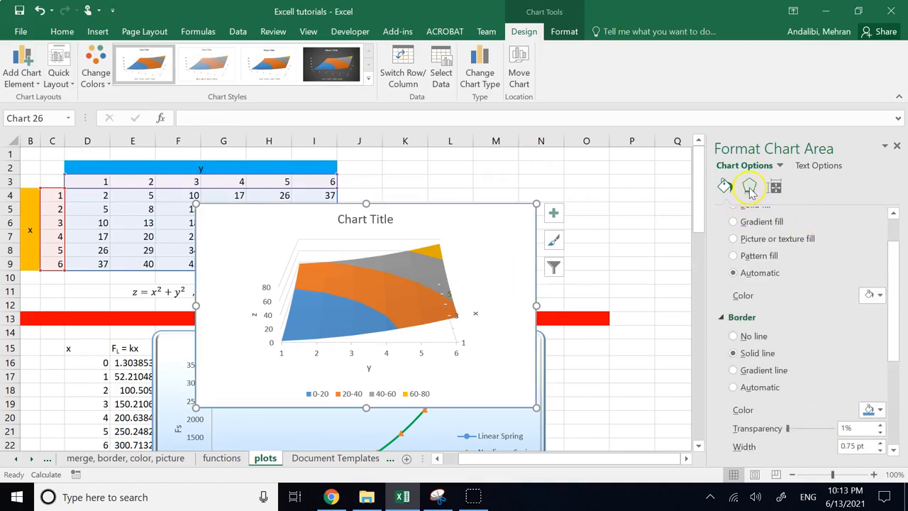
Step: Apply a shadow in a blue theme colour to the surface chart's area, and deselect the chart
{"action": "left_click", "coordinate": [749, 185]}
{"action": "scroll", "coordinate": [814, 339], "scroll_direction": "up", "scroll_amount": 2}
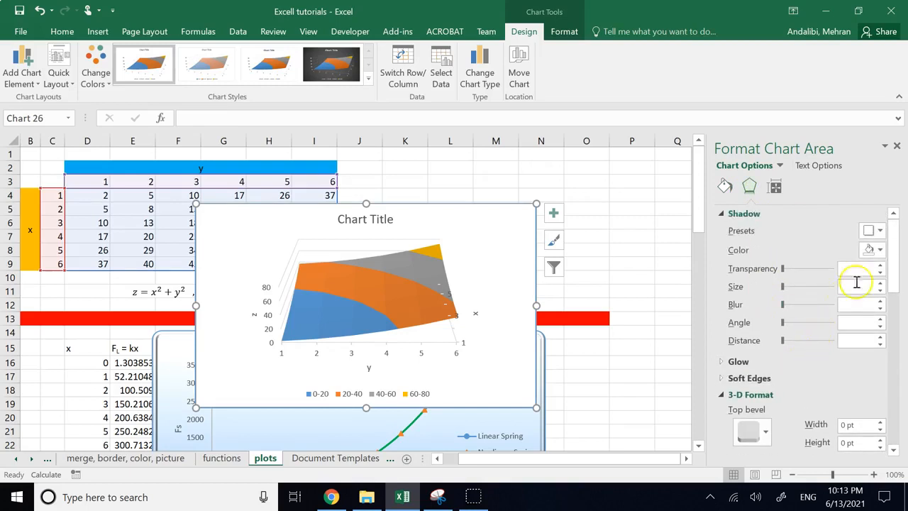
{"action": "left_click", "coordinate": [873, 250]}
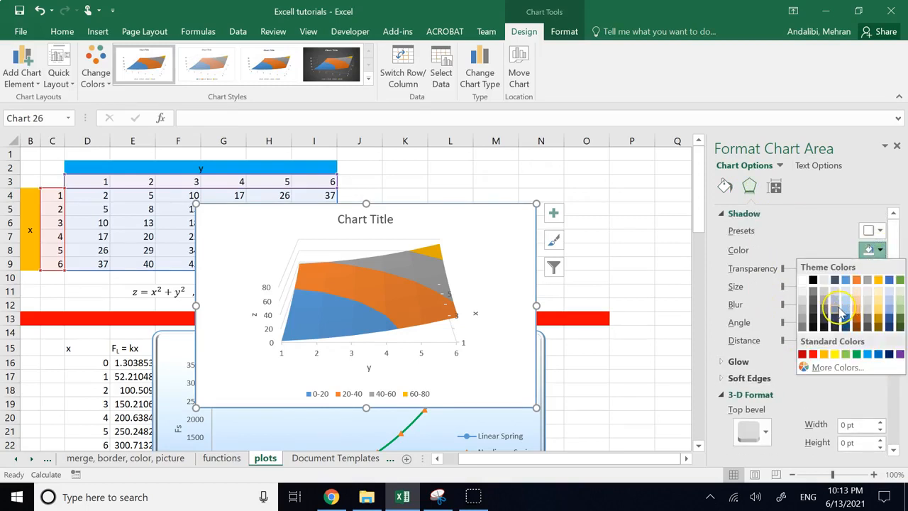
{"action": "left_click", "coordinate": [890, 314]}
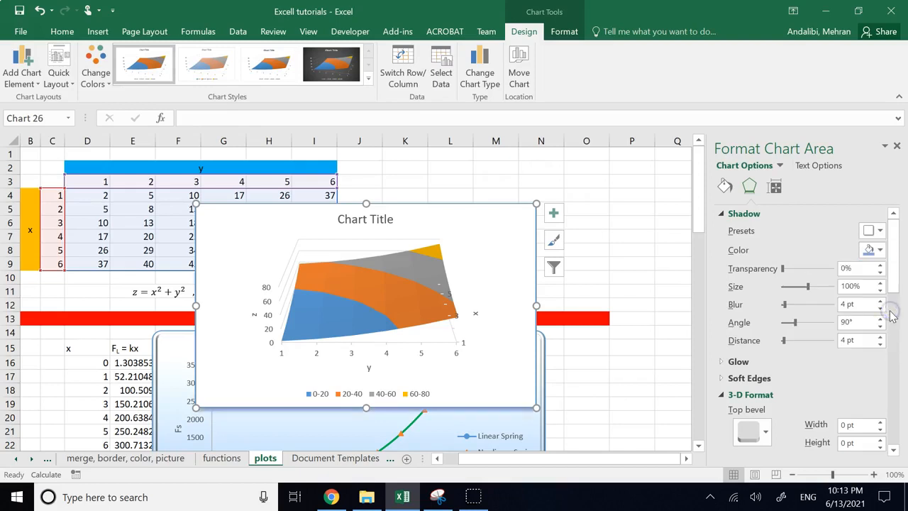
{"action": "left_click", "coordinate": [474, 311]}
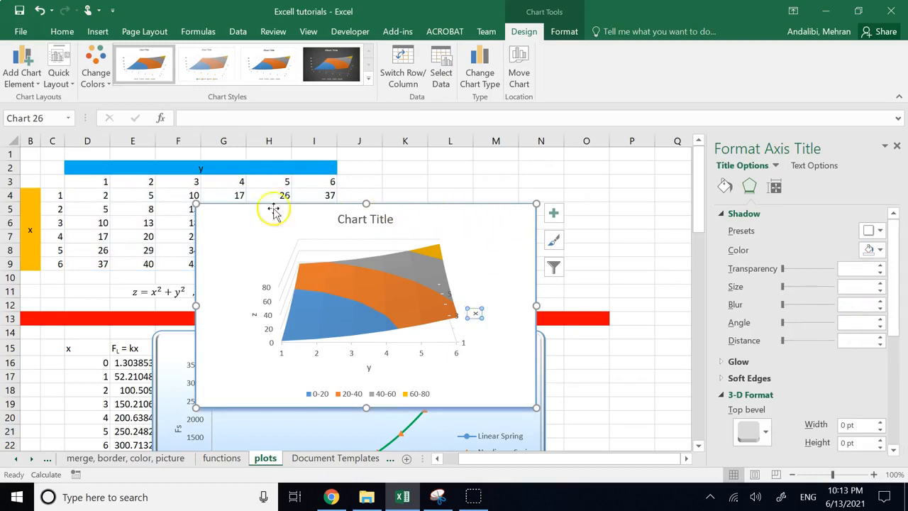
{"action": "left_click", "coordinate": [639, 280]}
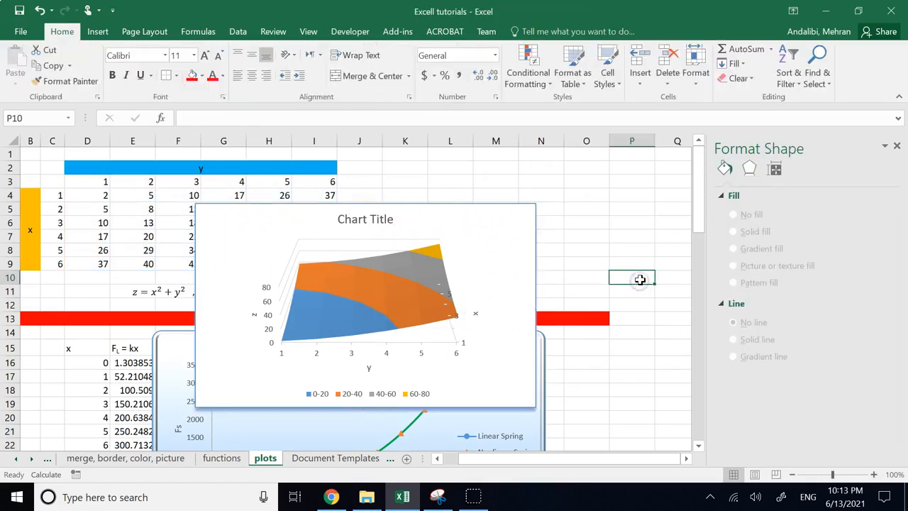
Step: Preview a yellow fill and look through the outline colours for the surface chart's area without applying any
{"action": "right_click", "coordinate": [364, 283]}
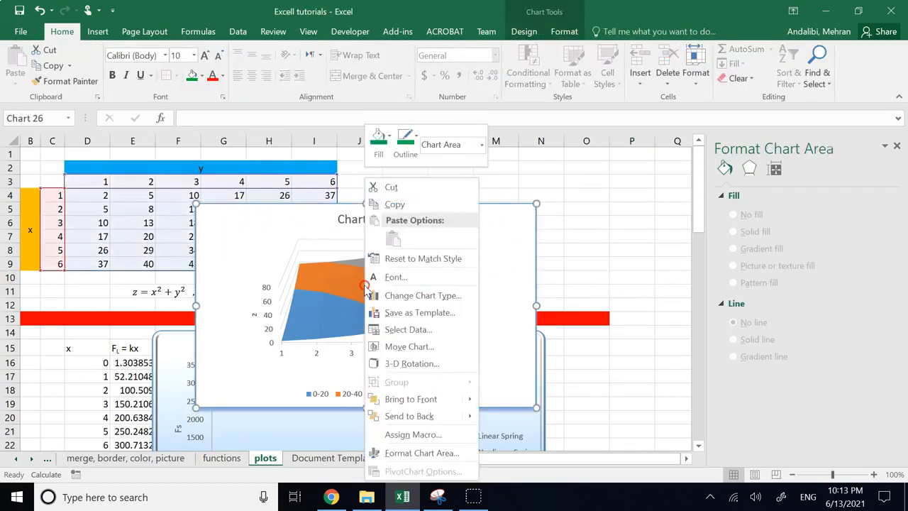
{"action": "left_click", "coordinate": [354, 287]}
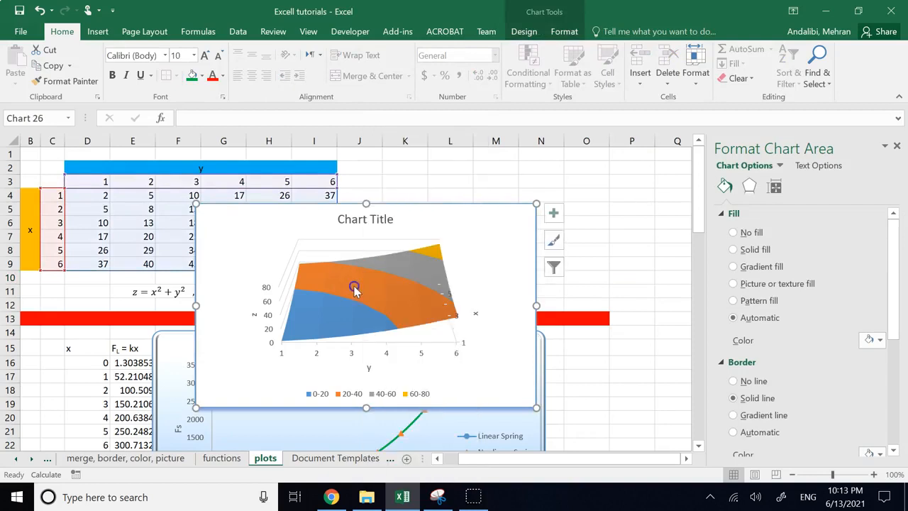
{"action": "right_click", "coordinate": [354, 286]}
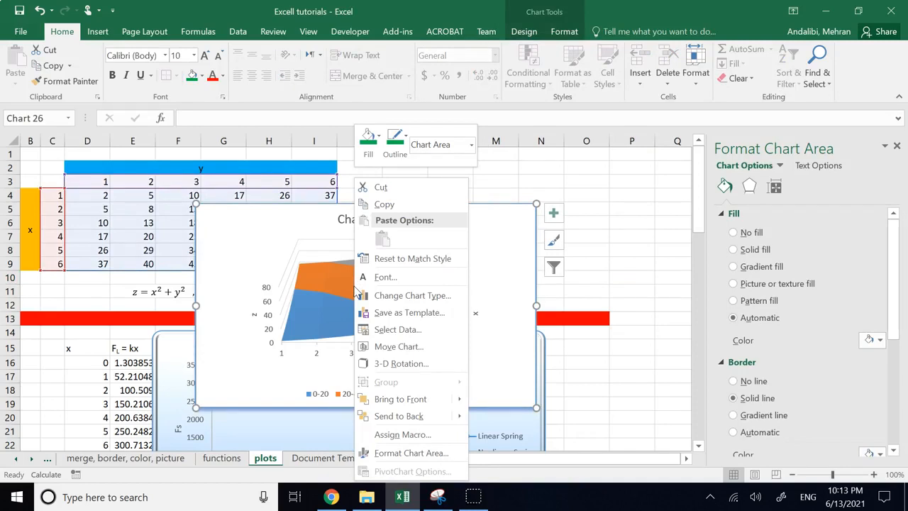
{"action": "left_click", "coordinate": [369, 140]}
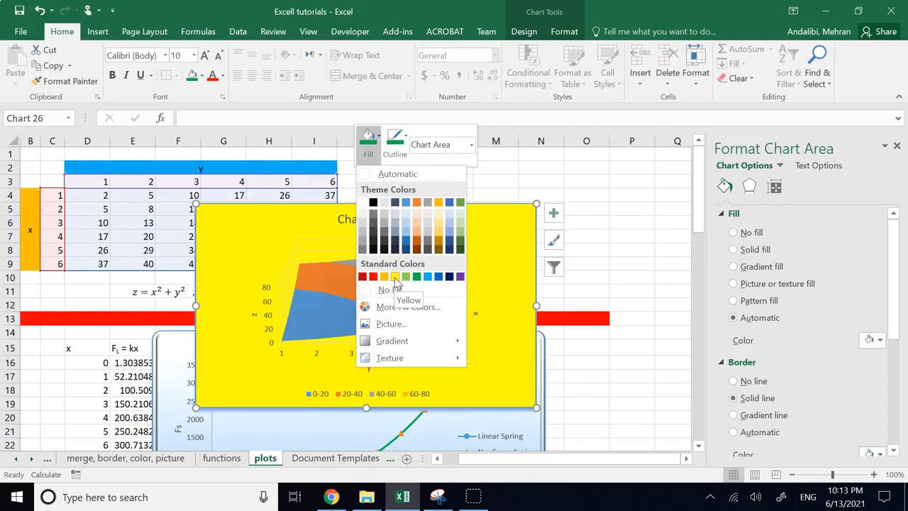
{"action": "left_click", "coordinate": [399, 142]}
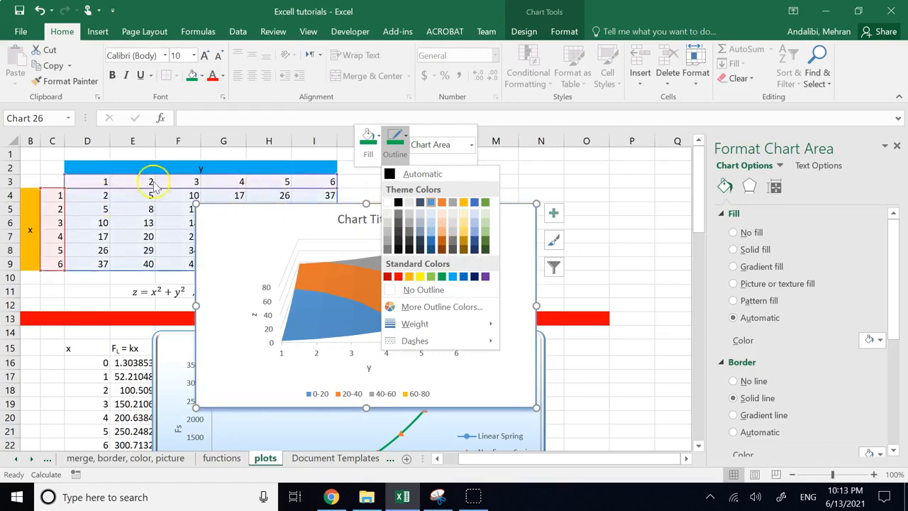
{"action": "key", "text": "Escape"}
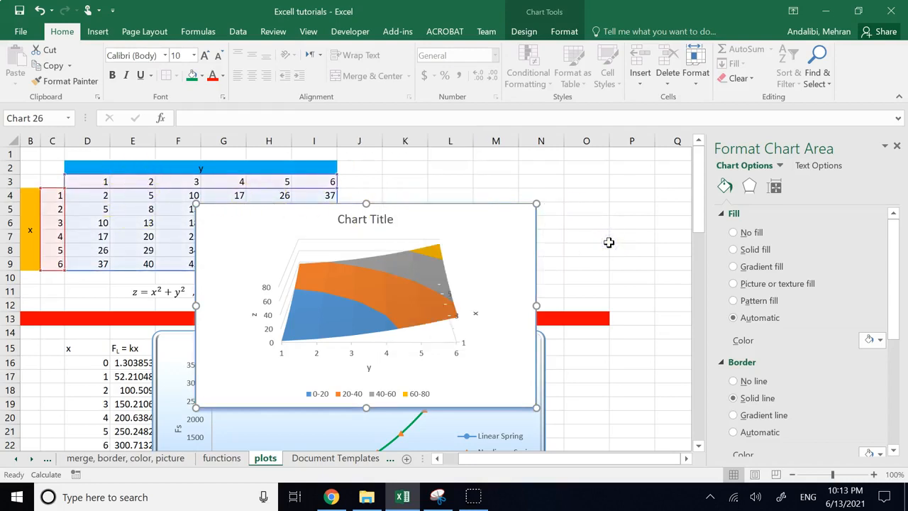
{"action": "left_click", "coordinate": [609, 243]}
Step: Fill the surface chart's legend with a grey theme colour
{"action": "left_click", "coordinate": [341, 398]}
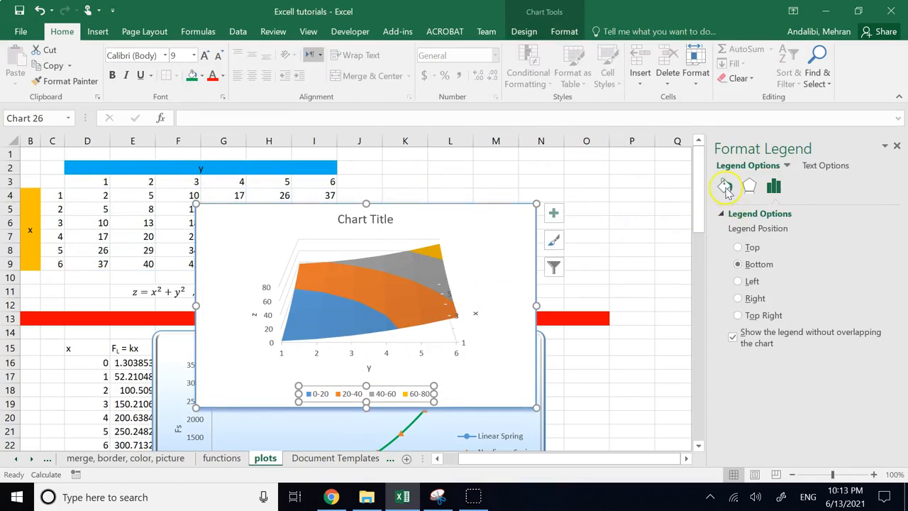
{"action": "left_click", "coordinate": [725, 187]}
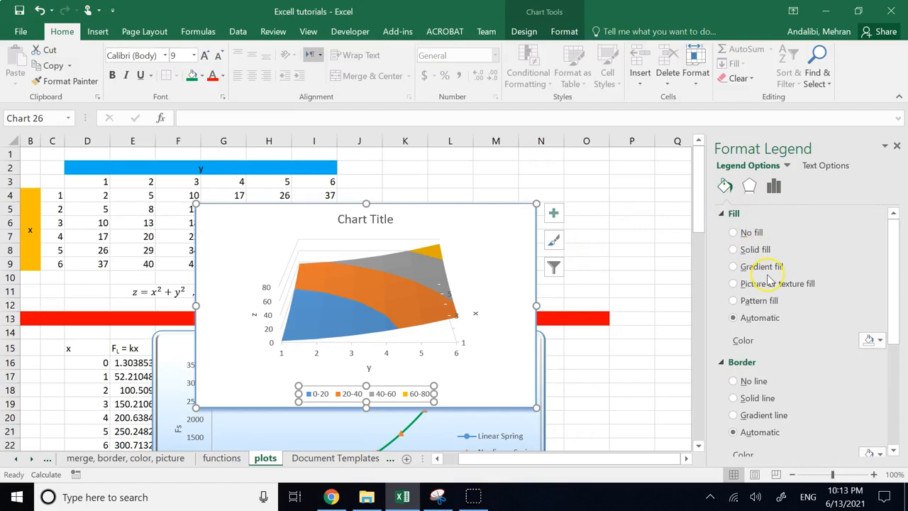
{"action": "scroll", "coordinate": [767, 280], "scroll_direction": "down", "scroll_amount": 4}
{"action": "scroll", "coordinate": [768, 284], "scroll_direction": "down", "scroll_amount": 2}
{"action": "scroll", "coordinate": [768, 284], "scroll_direction": "up", "scroll_amount": 6}
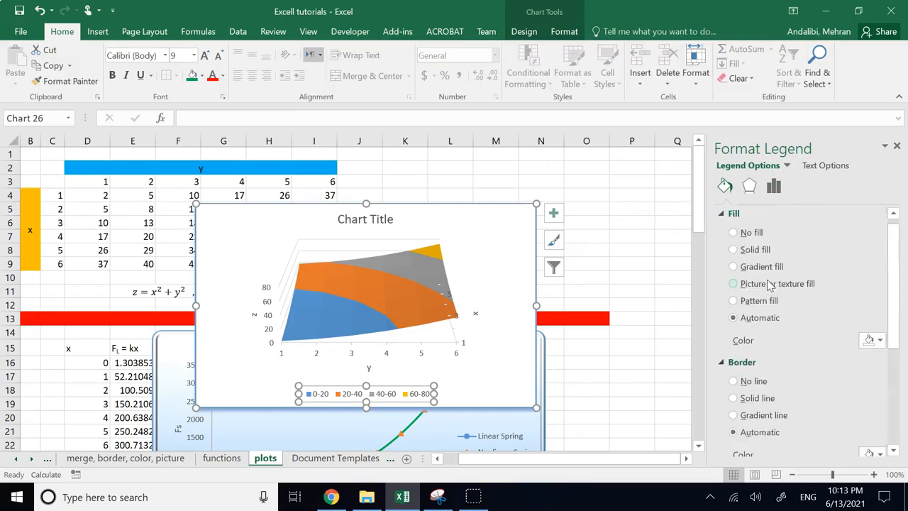
{"action": "left_click", "coordinate": [878, 340]}
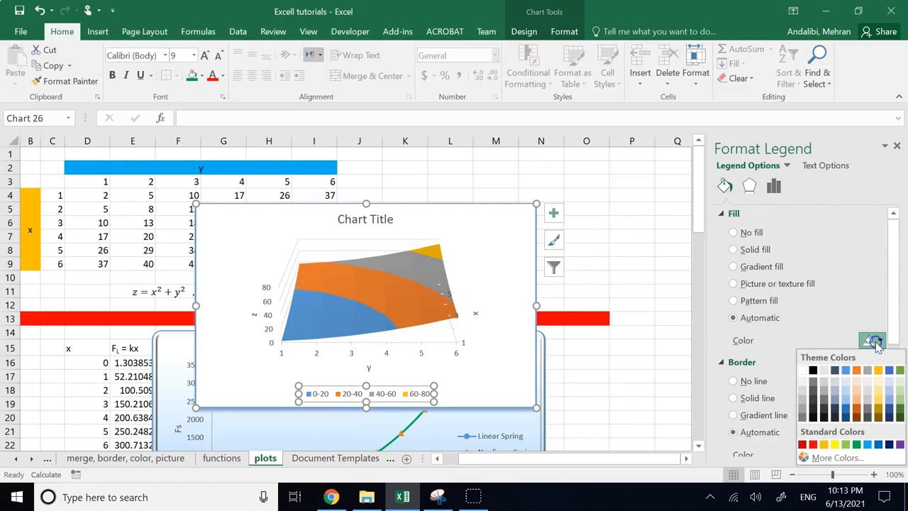
{"action": "left_click", "coordinate": [825, 391]}
{"action": "left_click", "coordinate": [674, 363]}
Step: Undo the grey fill on the surface chart's legend
{"action": "left_click", "coordinate": [363, 385]}
{"action": "left_click", "coordinate": [312, 397]}
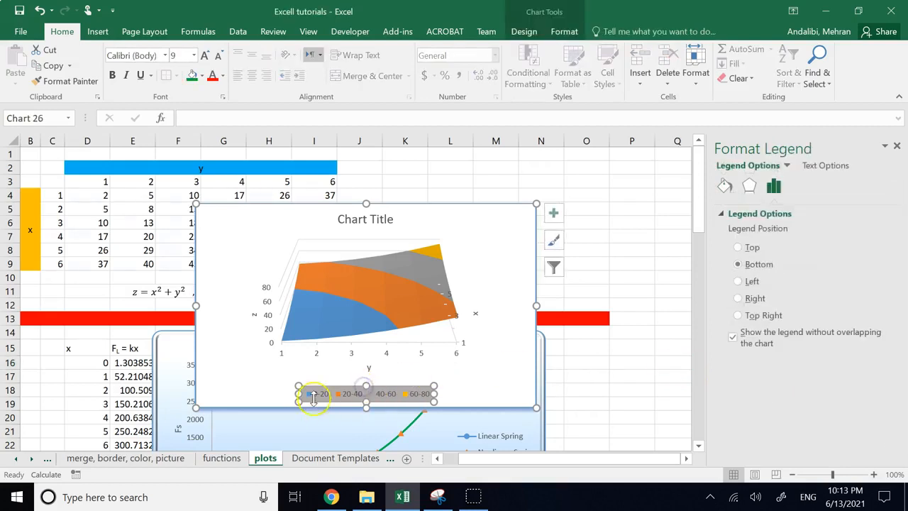
{"action": "key", "text": "ctrl+z"}
{"action": "left_click", "coordinate": [621, 381]}
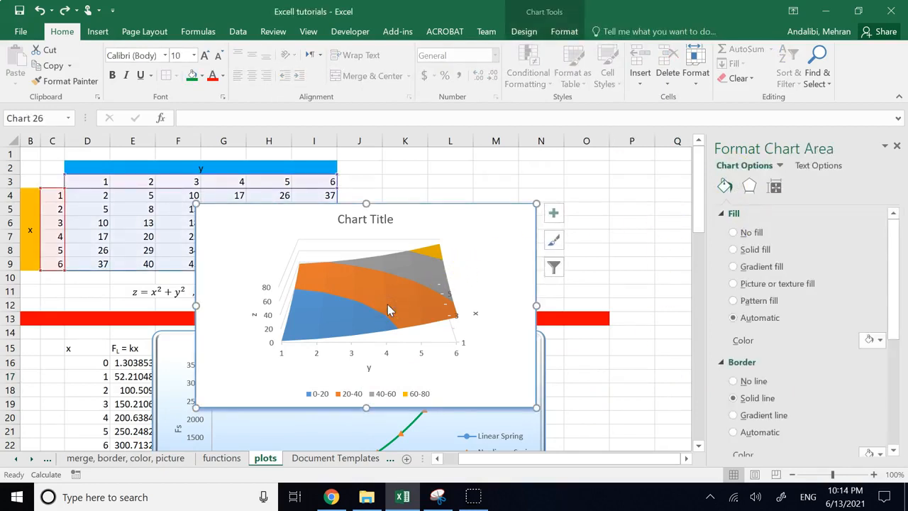
Step: Shrink the surface chart and place it beside the x-y data table, above the red divider row
{"action": "left_click_drag", "start_coordinate": [518, 373], "coordinate": [661, 309]}
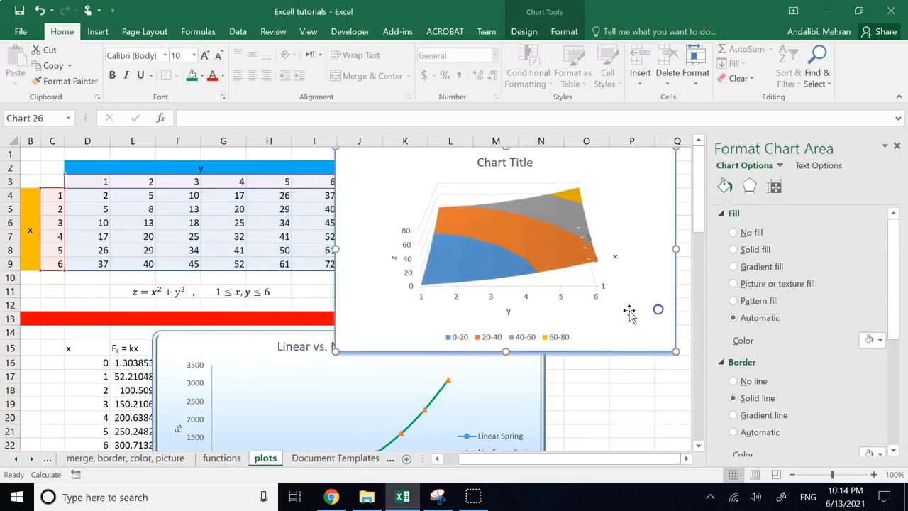
{"action": "left_click_drag", "start_coordinate": [672, 351], "coordinate": [575, 303]}
{"action": "left_click_drag", "start_coordinate": [532, 263], "coordinate": [551, 270]}
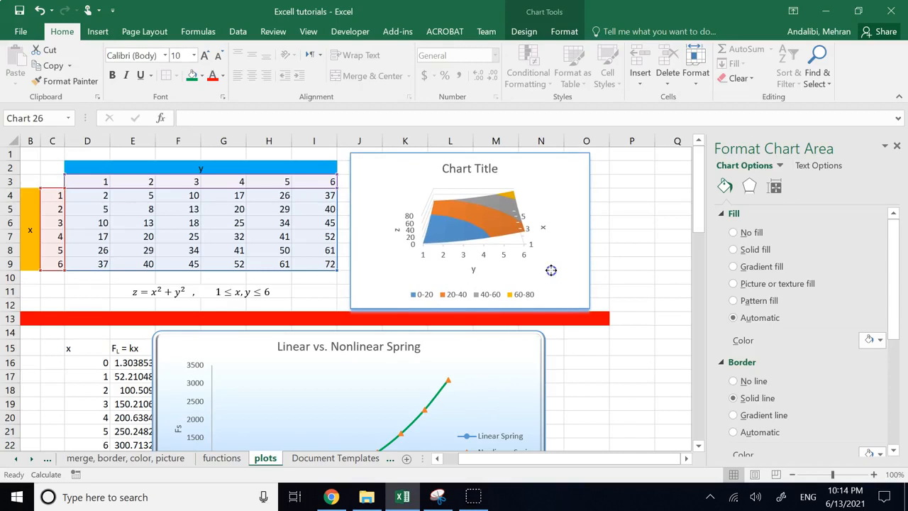
{"action": "left_click", "coordinate": [668, 443]}
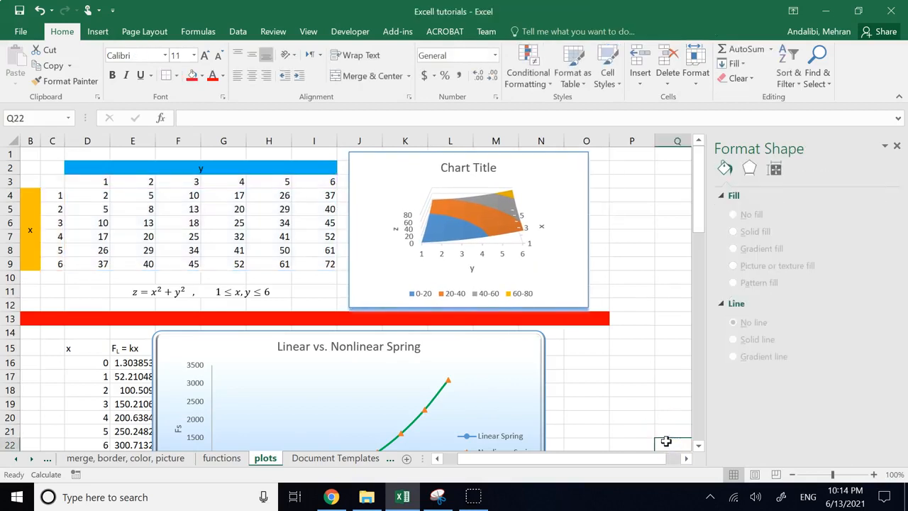
Step: Move the Linear vs. Nonlinear Spring chart beside the last column of its data, and select the surface chart
{"action": "scroll", "coordinate": [573, 411], "scroll_direction": "down", "scroll_amount": 7}
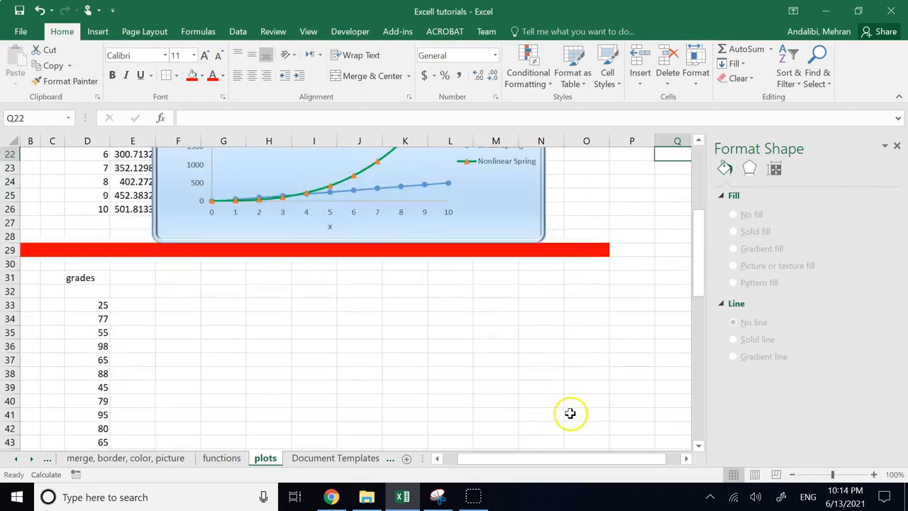
{"action": "scroll", "coordinate": [546, 385], "scroll_direction": "up", "scroll_amount": 4}
{"action": "left_click_drag", "start_coordinate": [511, 277], "coordinate": [706, 326]}
{"action": "left_click_drag", "start_coordinate": [702, 268], "coordinate": [448, 272]}
{"action": "left_click", "coordinate": [566, 283]}
{"action": "scroll", "coordinate": [566, 334], "scroll_direction": "up", "scroll_amount": 3}
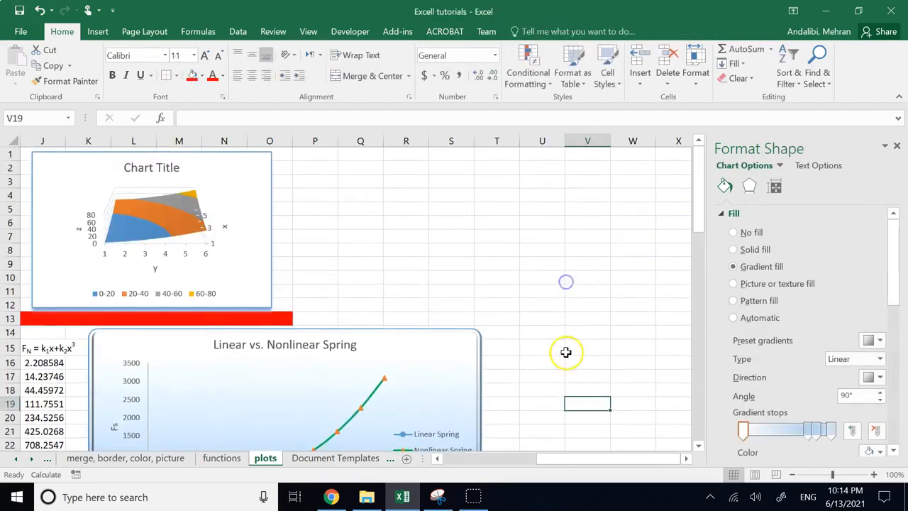
{"action": "left_click", "coordinate": [496, 458]}
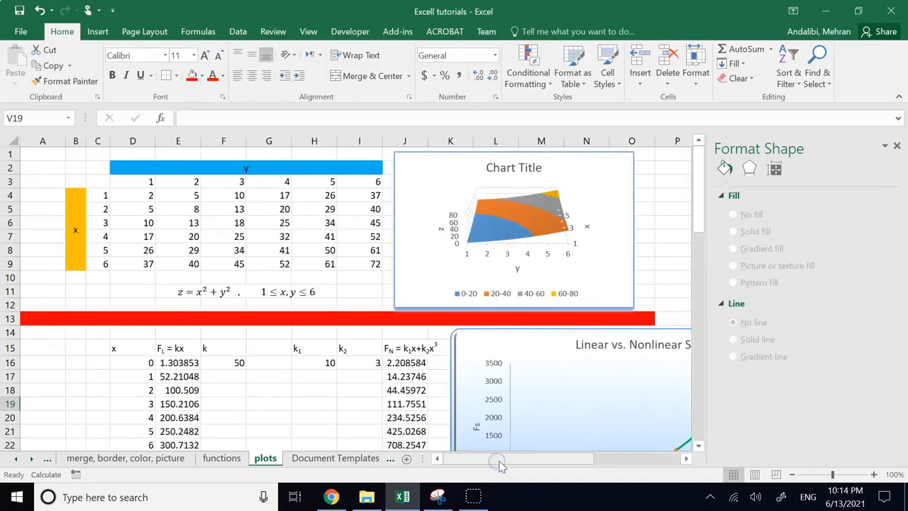
{"action": "left_click", "coordinate": [505, 218]}
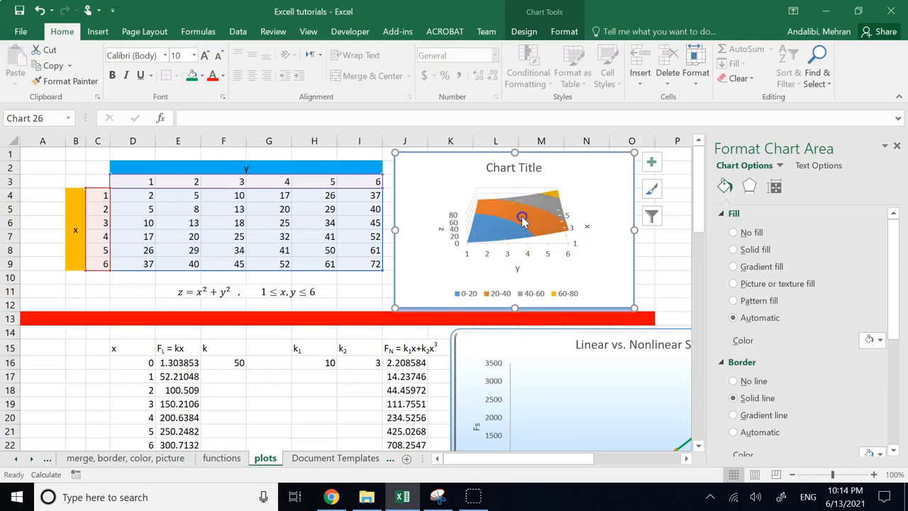
Step: Recolour the surface chart with the orange, yellow and green colourful palette and apply the dark chart style
{"action": "right_click", "coordinate": [523, 221]}
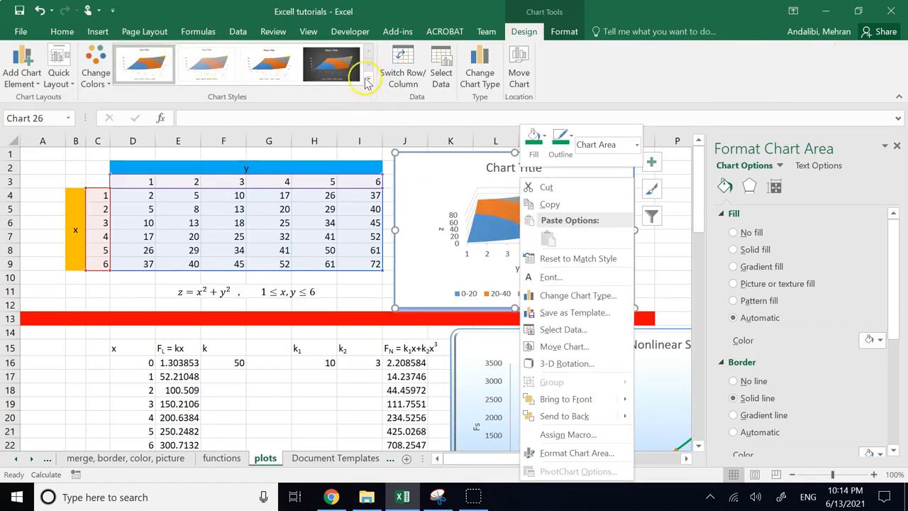
{"action": "left_click", "coordinate": [105, 83]}
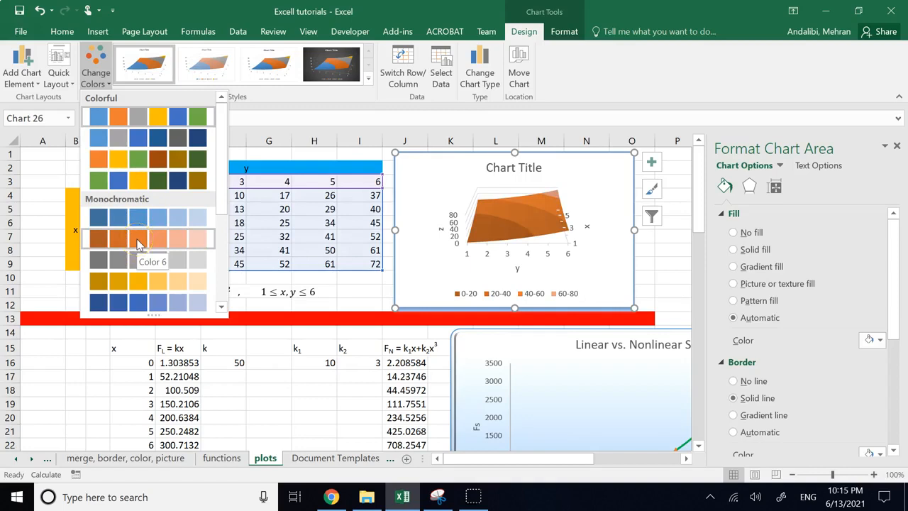
{"action": "left_click", "coordinate": [97, 241]}
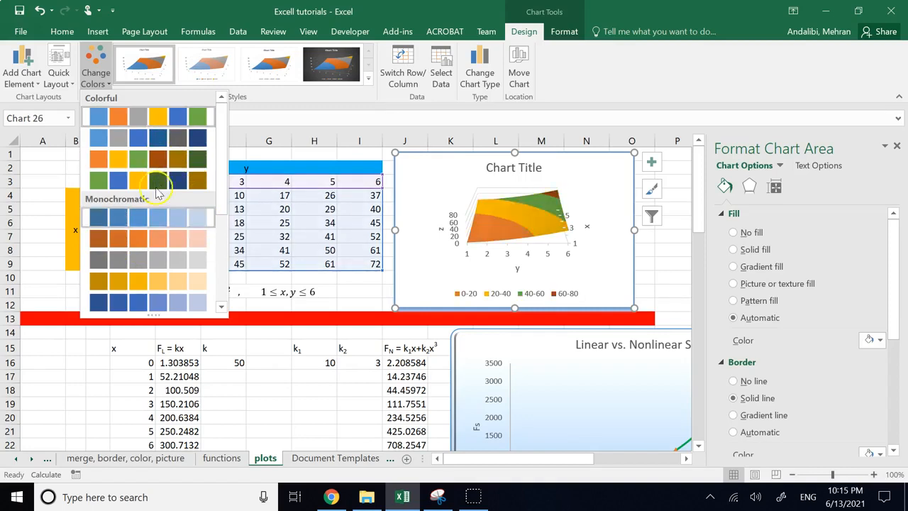
{"action": "left_click", "coordinate": [222, 283]}
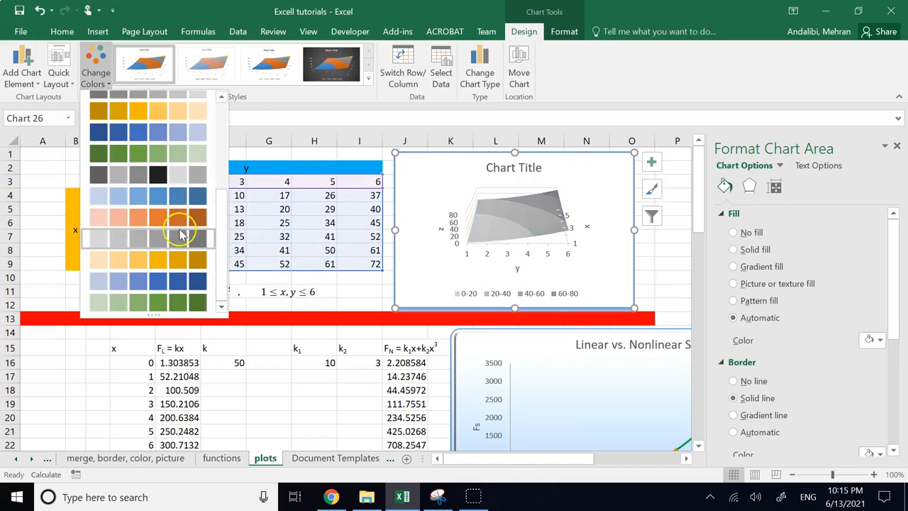
{"action": "scroll", "coordinate": [191, 215], "scroll_direction": "up", "scroll_amount": 3}
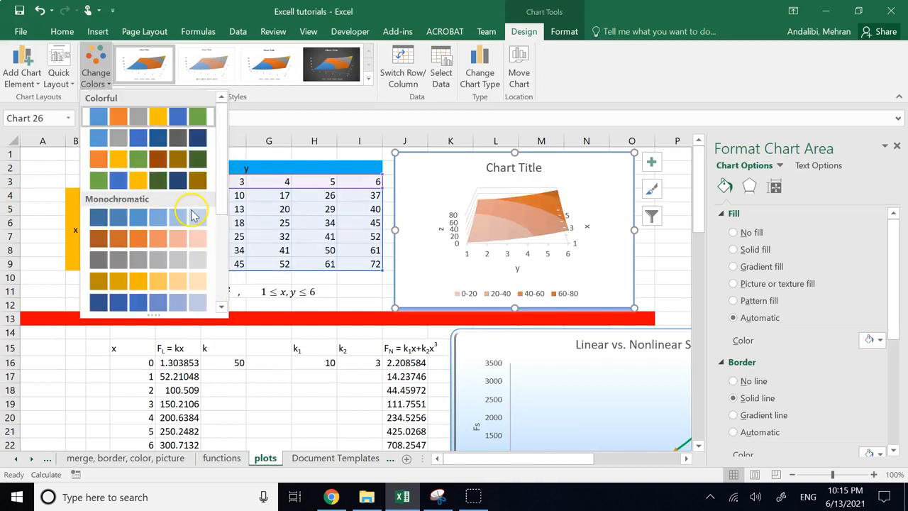
{"action": "left_click", "coordinate": [181, 160]}
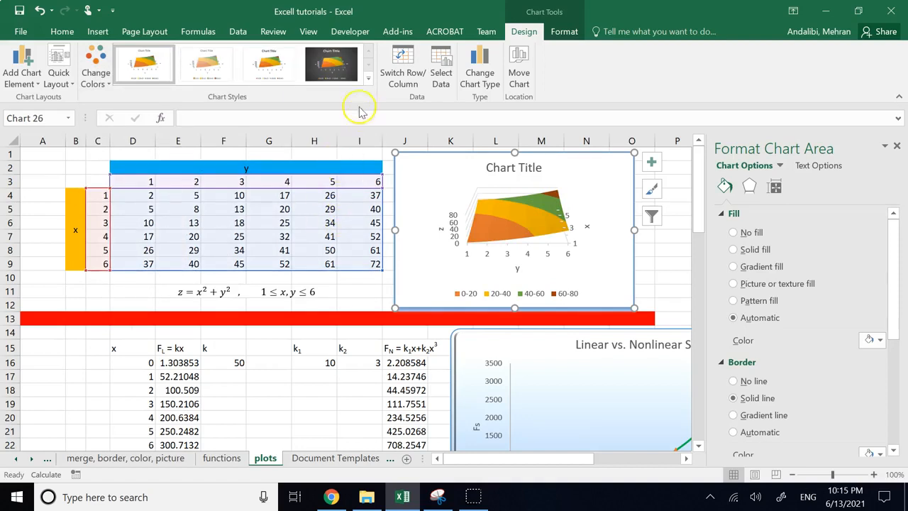
{"action": "left_click", "coordinate": [324, 72]}
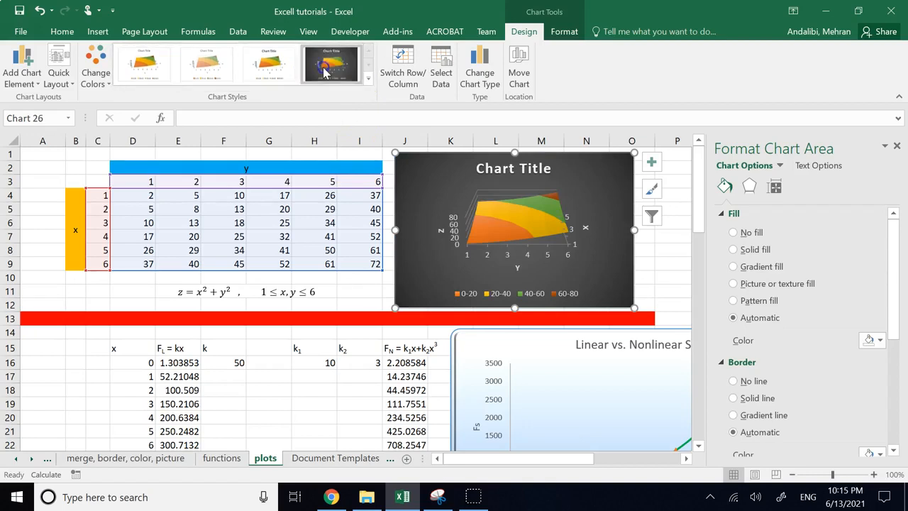
Step: Examine the surface chart's available colour palettes, quick layouts, chart elements, size properties and text formatting options
{"action": "left_click", "coordinate": [105, 82]}
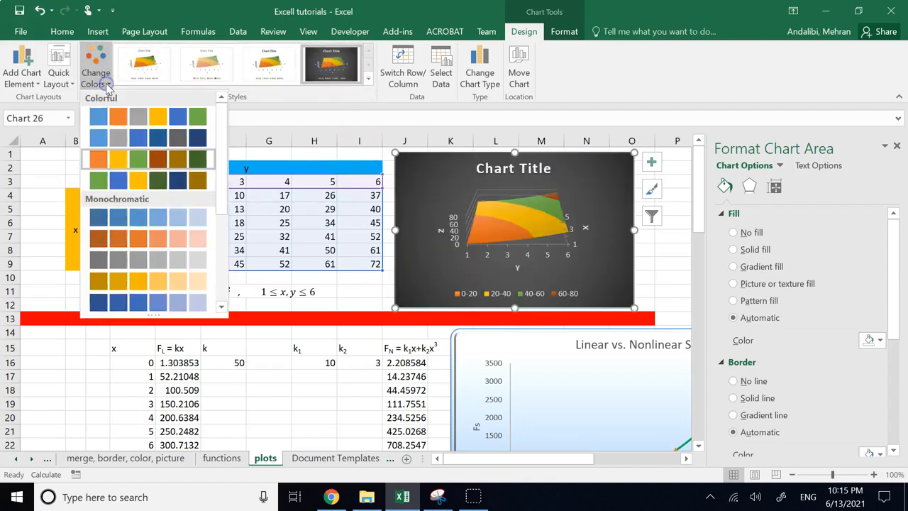
{"action": "left_click", "coordinate": [358, 101]}
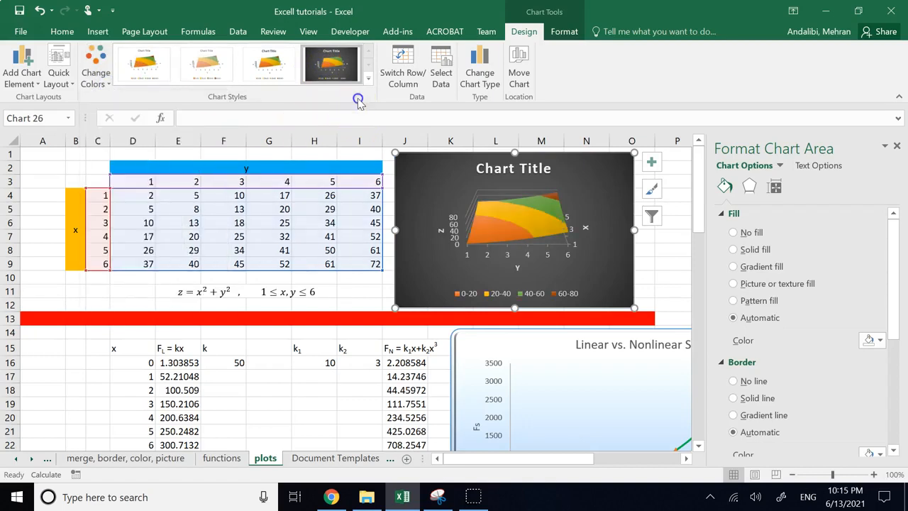
{"action": "left_click", "coordinate": [73, 83]}
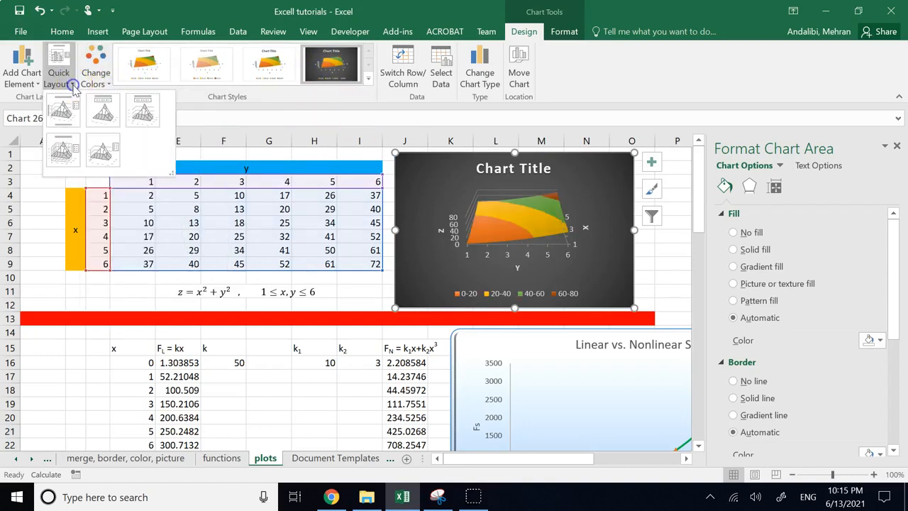
{"action": "left_click", "coordinate": [234, 114]}
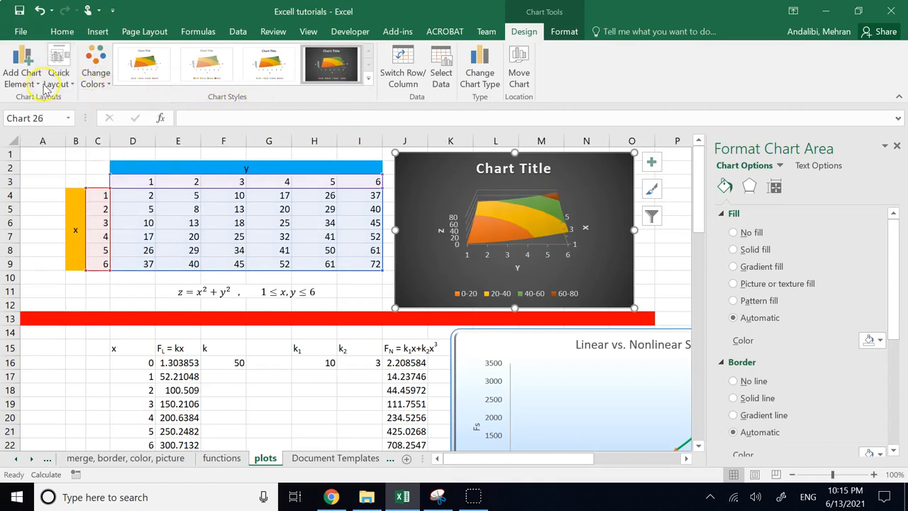
{"action": "left_click", "coordinate": [73, 84]}
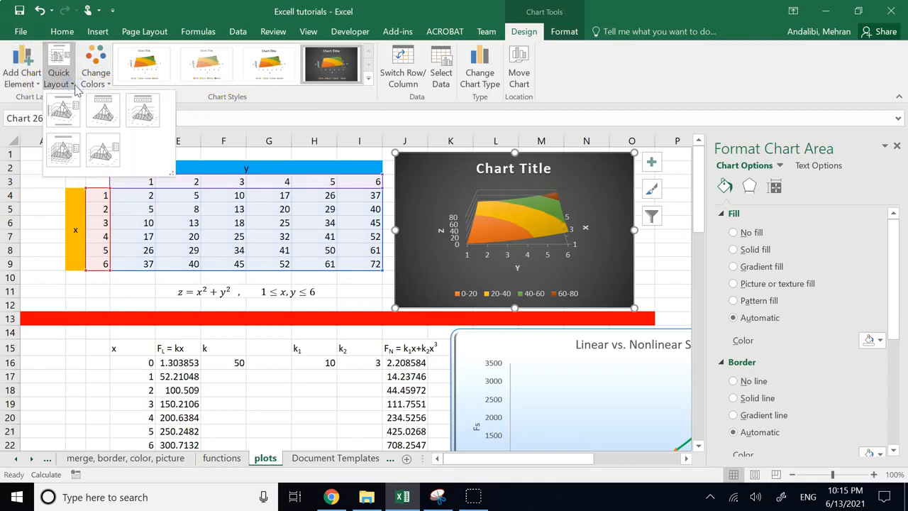
{"action": "left_click", "coordinate": [32, 85]}
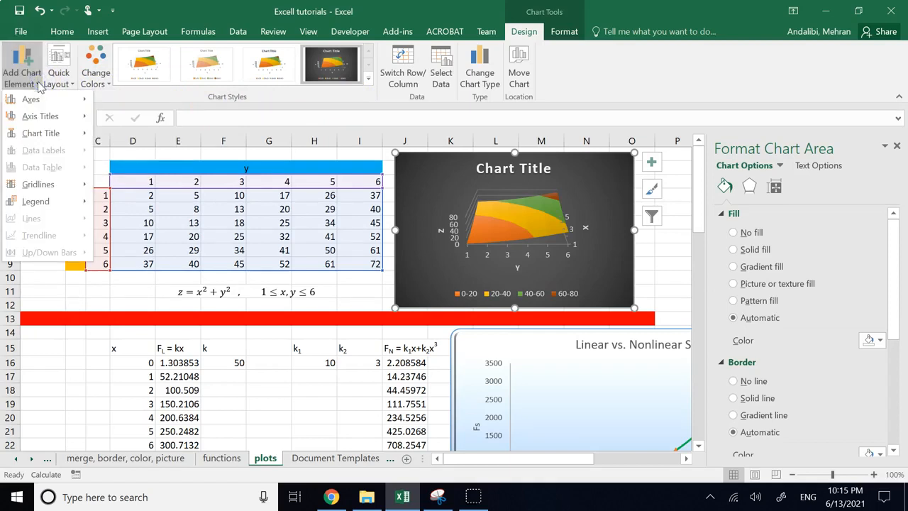
{"action": "left_click", "coordinate": [362, 105]}
{"action": "left_click", "coordinate": [366, 85]}
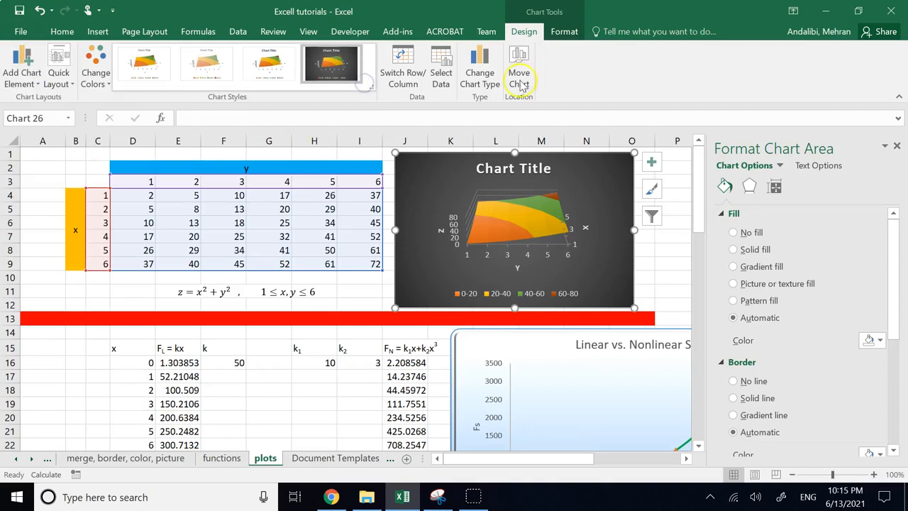
{"action": "left_click", "coordinate": [601, 73]}
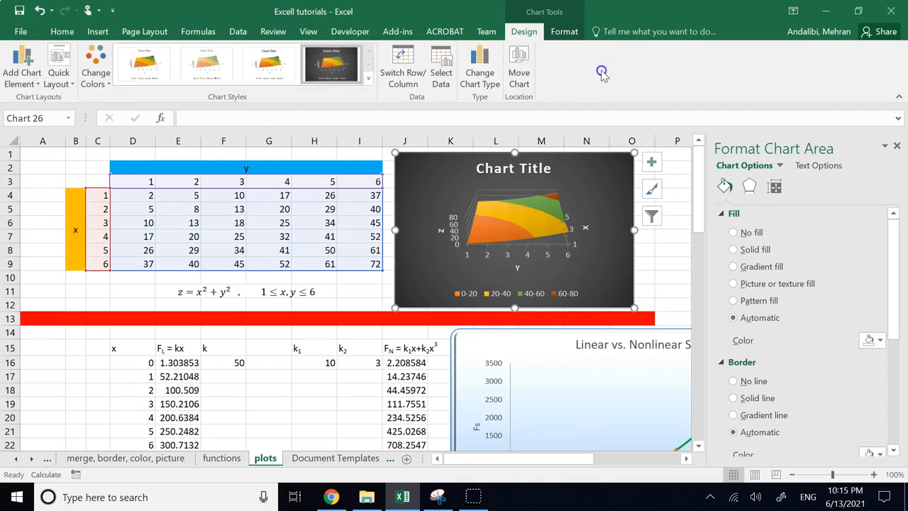
{"action": "left_click", "coordinate": [776, 187]}
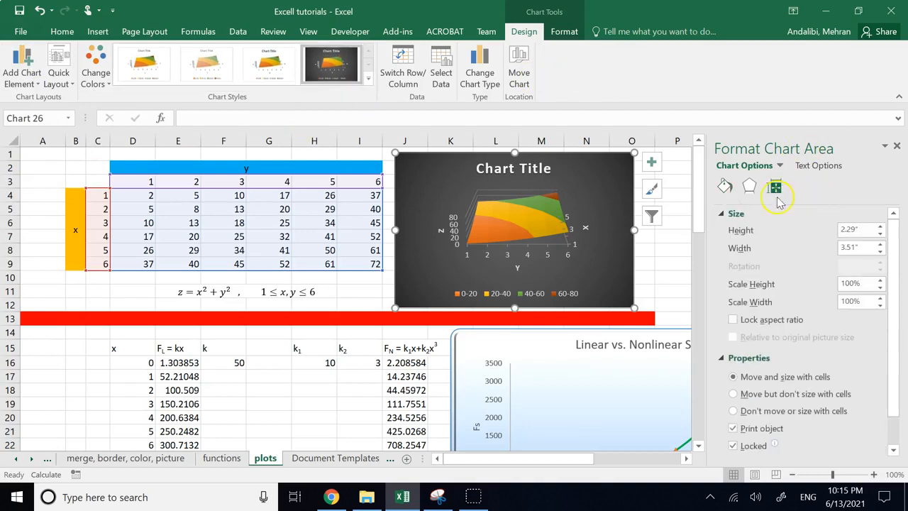
{"action": "scroll", "coordinate": [813, 302], "scroll_direction": "down", "scroll_amount": 1}
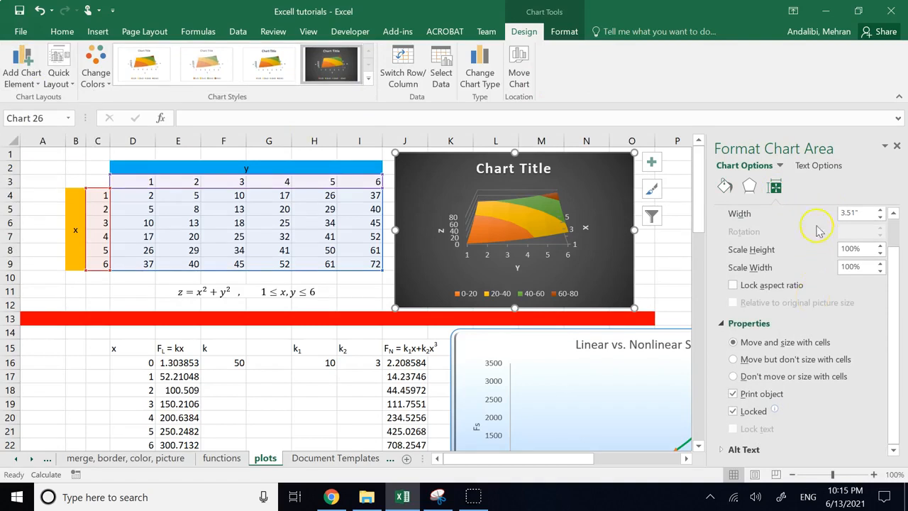
{"action": "left_click", "coordinate": [817, 166]}
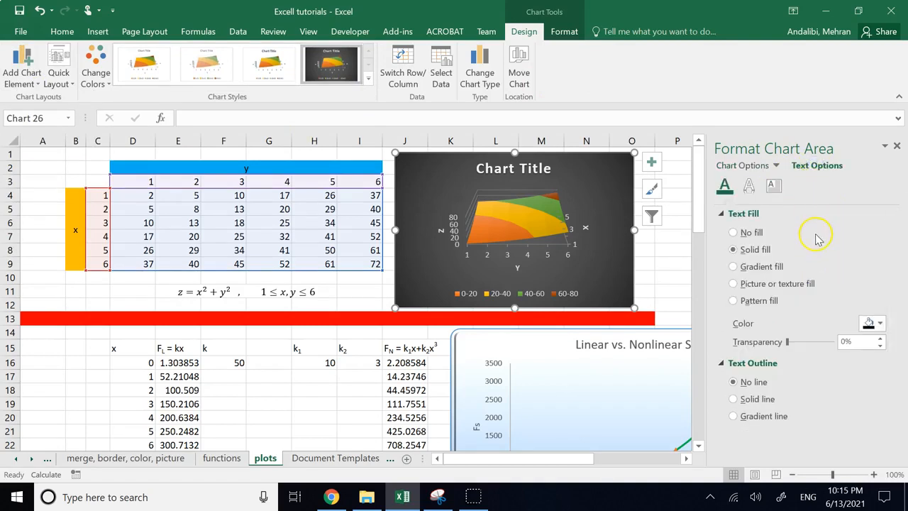
{"action": "left_click", "coordinate": [656, 249]}
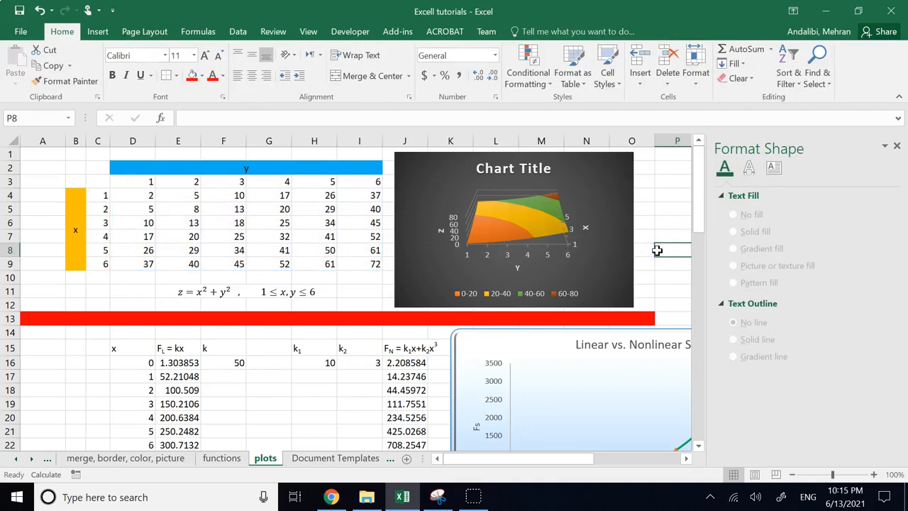
Step: Replace the surface chart's title with "surface plot"
{"action": "left_click", "coordinate": [486, 171]}
{"action": "triple_click", "coordinate": [486, 171]}
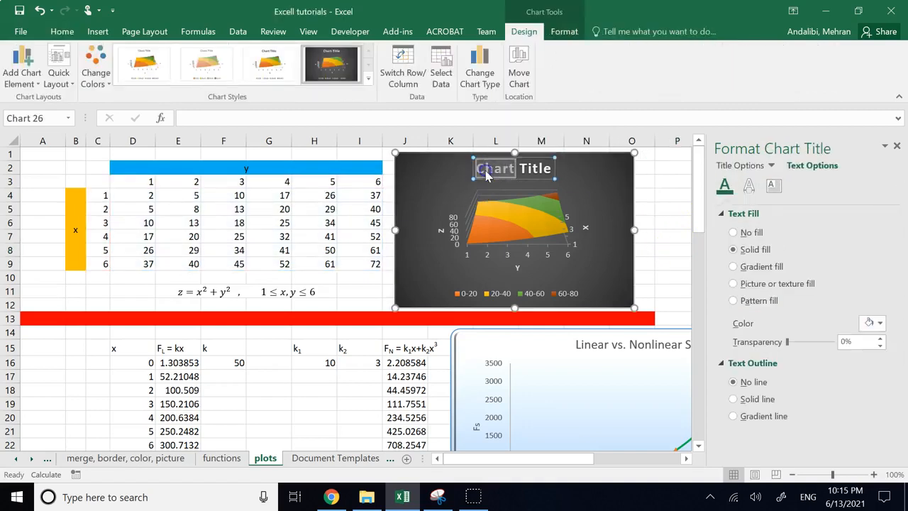
{"action": "type", "text": "surfac"}
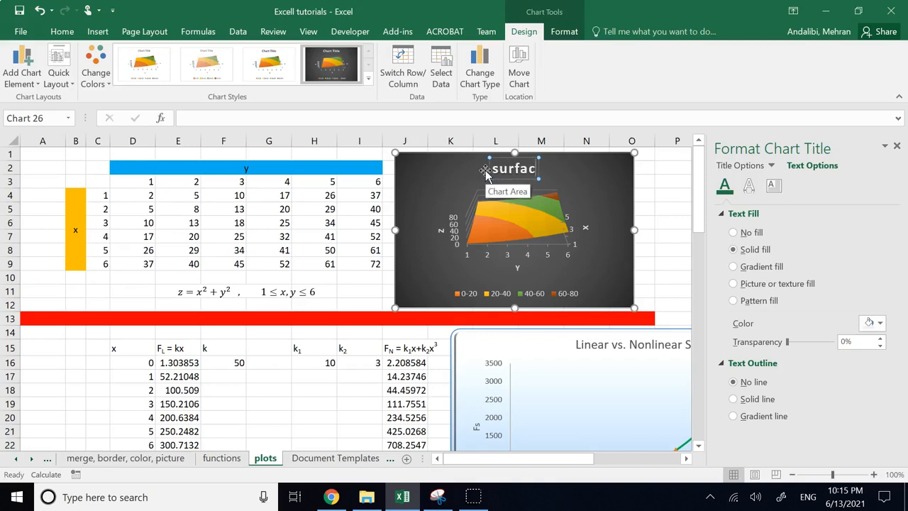
{"action": "type", "text": "e plot"}
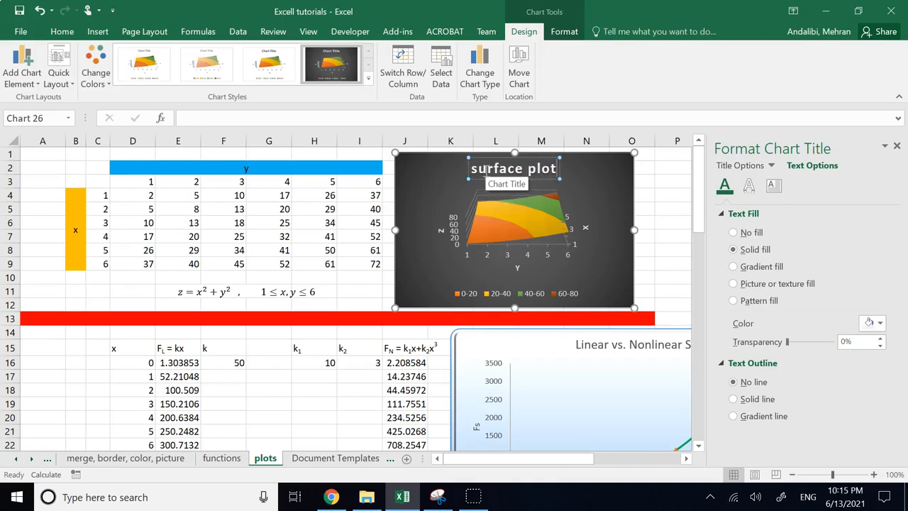
{"action": "left_click", "coordinate": [649, 226]}
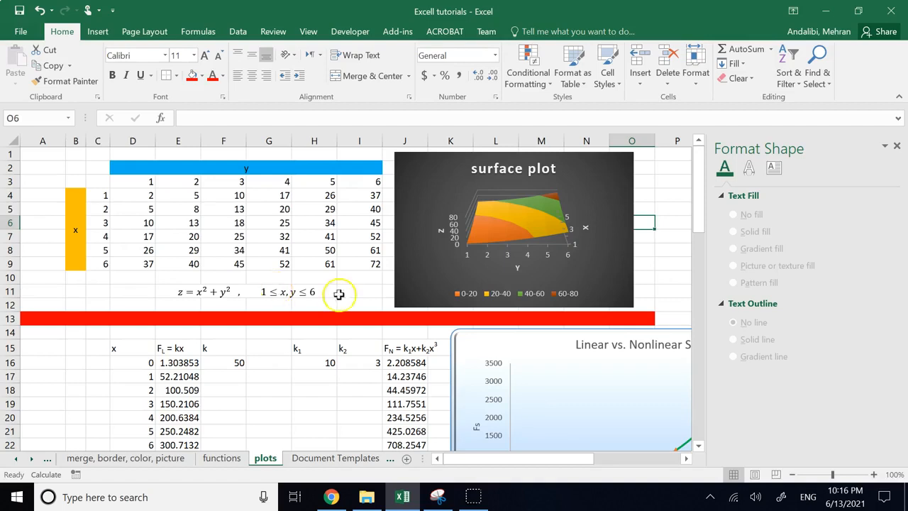
{"action": "left_click", "coordinate": [661, 238]}
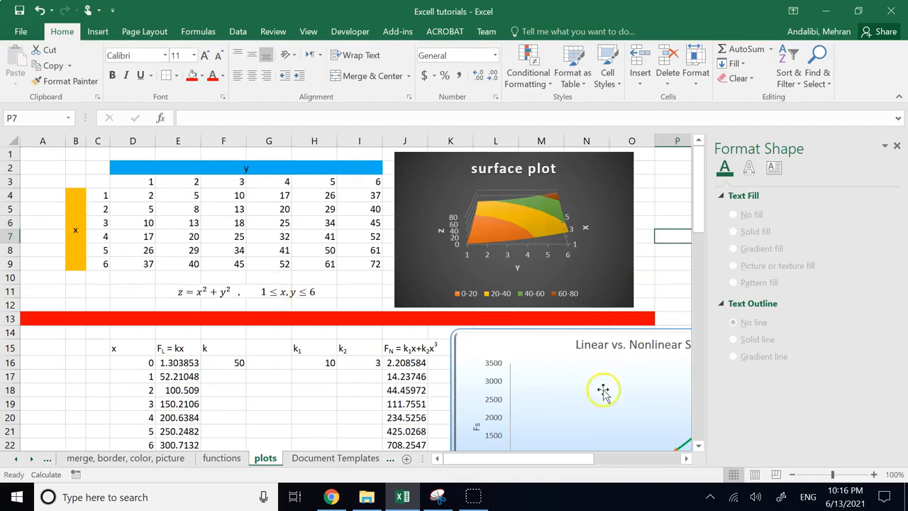
Step: Extend the red divider row across cells P13 to V13
{"action": "left_click_drag", "start_coordinate": [581, 459], "coordinate": [711, 462]}
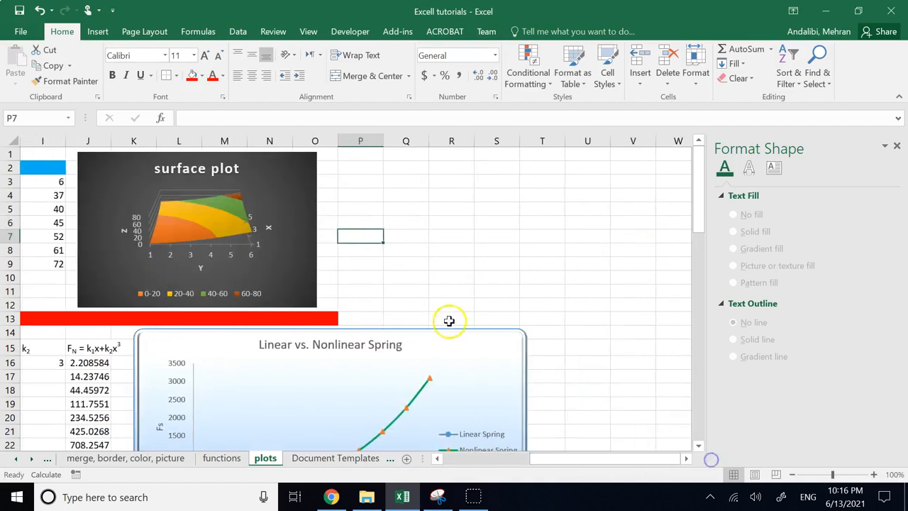
{"action": "left_click_drag", "start_coordinate": [363, 319], "coordinate": [635, 318]}
{"action": "left_click", "coordinate": [190, 74]}
{"action": "left_click", "coordinate": [397, 208]}
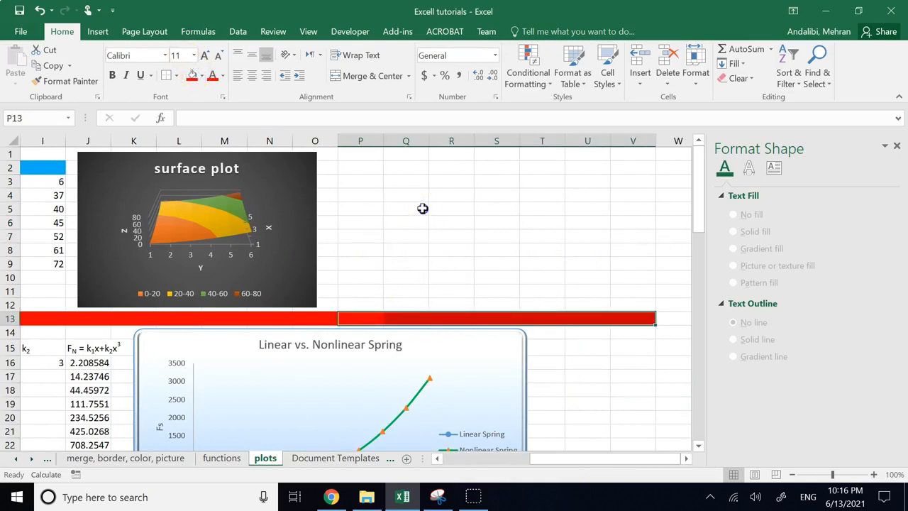
{"action": "left_click", "coordinate": [488, 460]}
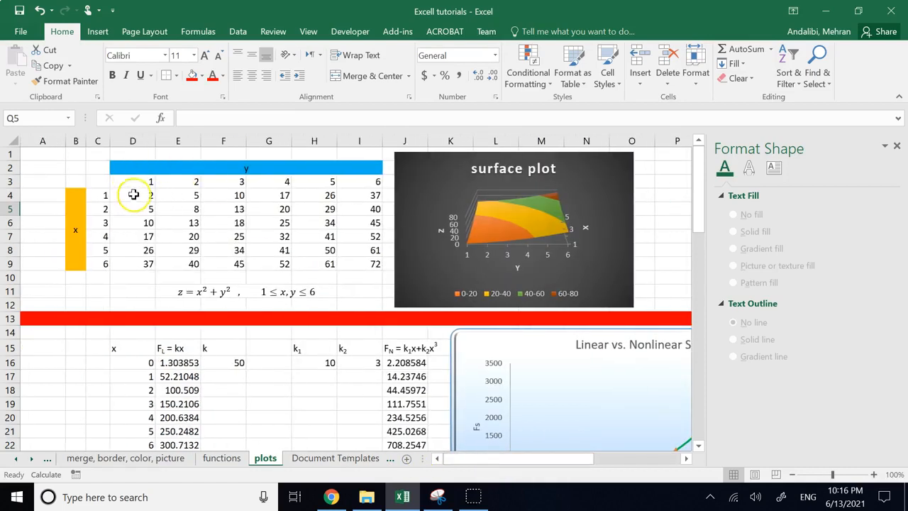
Step: Try to insert a contour chart from only the z values in D4:I9
{"action": "left_click_drag", "start_coordinate": [134, 193], "coordinate": [349, 259]}
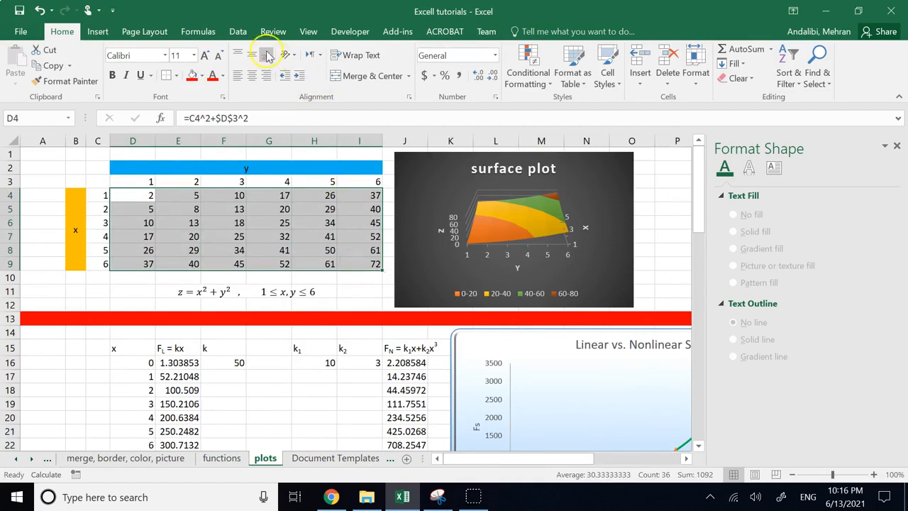
{"action": "left_click", "coordinate": [106, 32]}
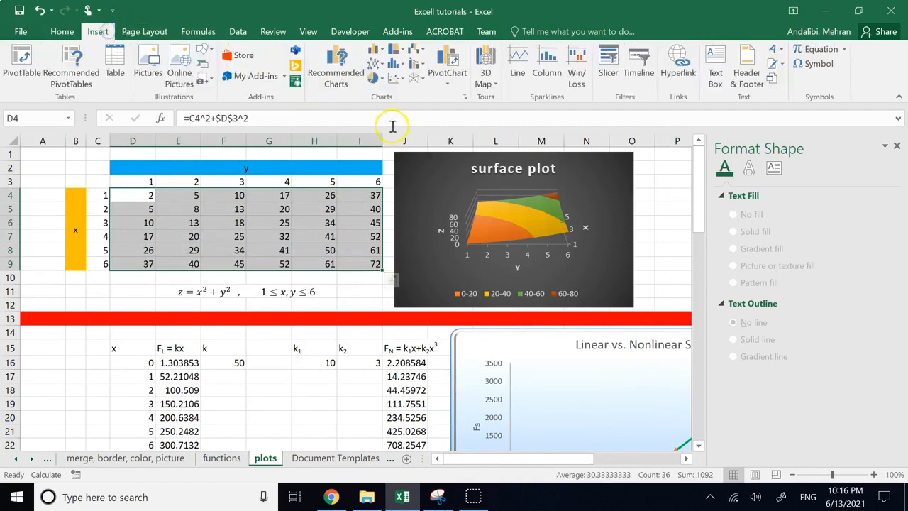
{"action": "left_click", "coordinate": [416, 78]}
{"action": "left_click", "coordinate": [505, 121]}
{"action": "left_click", "coordinate": [497, 293]}
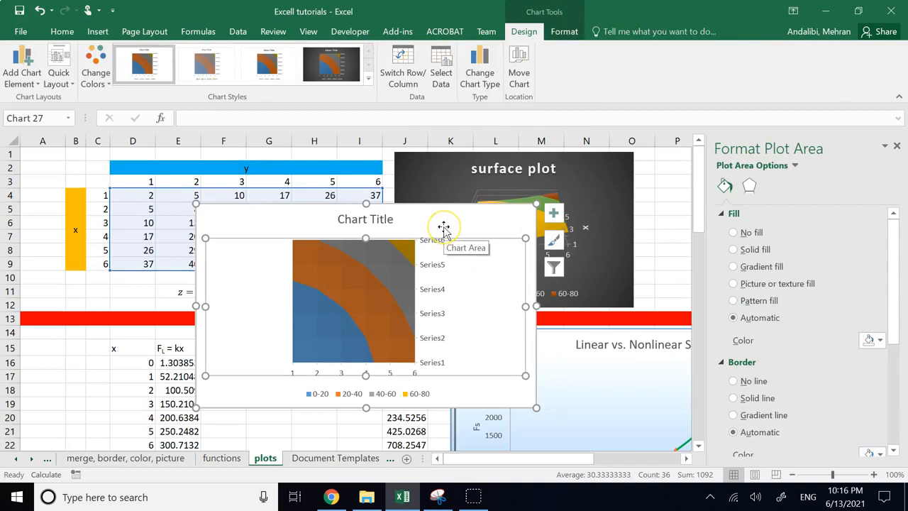
Step: Delete the contour chart made without the x and y header values
{"action": "key", "text": "Escape"}
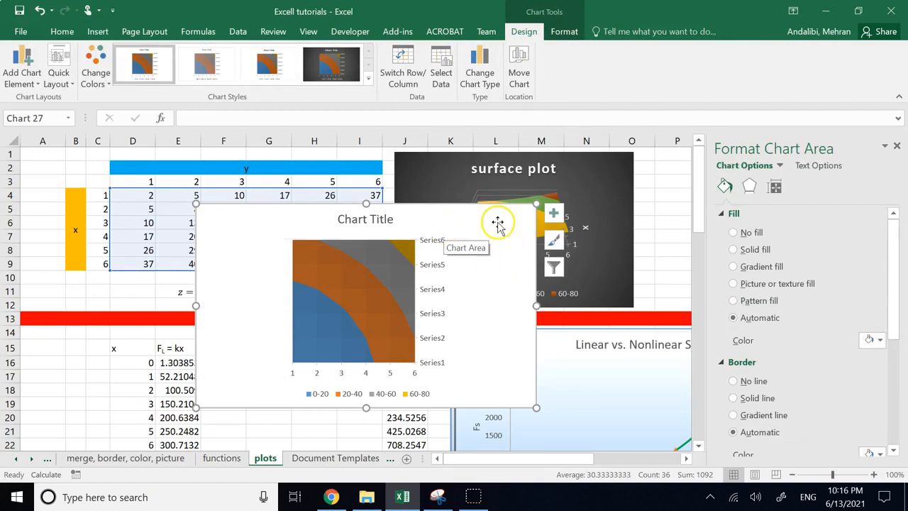
{"action": "key", "text": "Escape"}
{"action": "key", "text": "Delete"}
{"action": "left_click", "coordinate": [497, 223]}
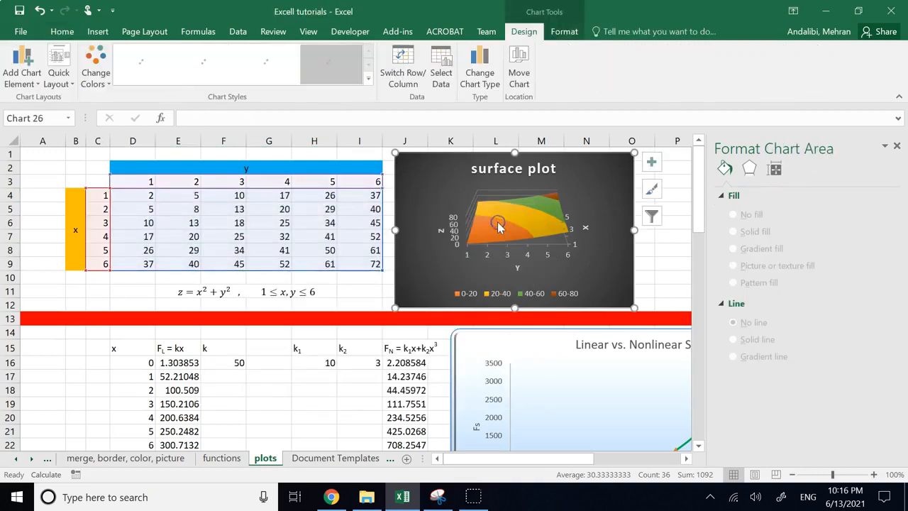
{"action": "left_click", "coordinate": [343, 288]}
Step: Insert a filled contour chart from C3:I9, including the x and y header values
{"action": "left_click_drag", "start_coordinate": [102, 183], "coordinate": [366, 265]}
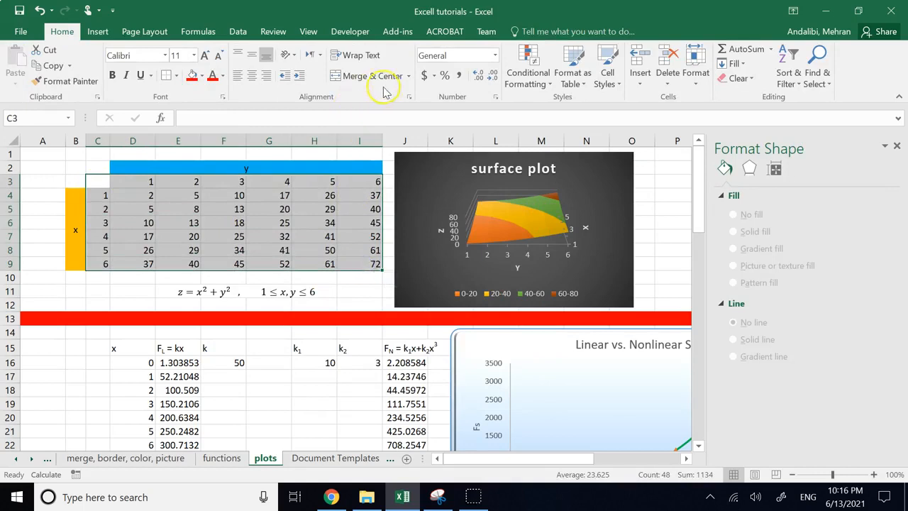
{"action": "left_click", "coordinate": [99, 33]}
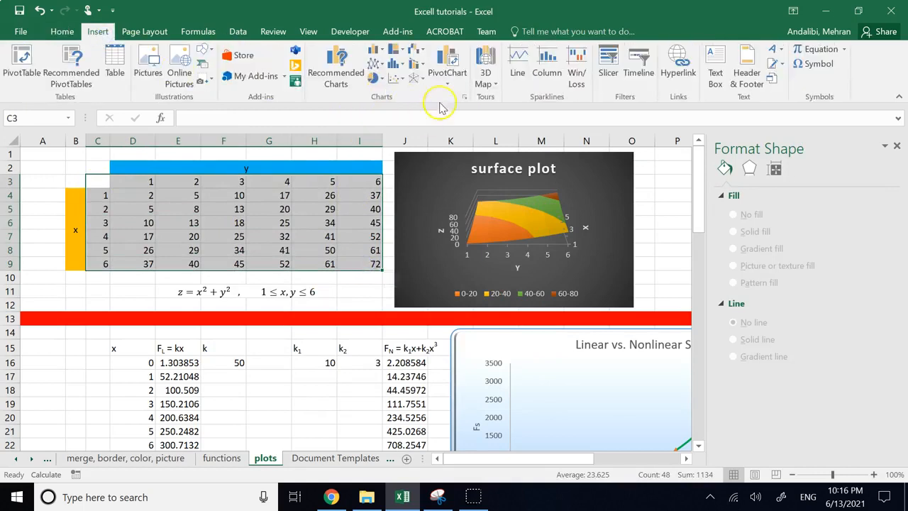
{"action": "left_click", "coordinate": [422, 80]}
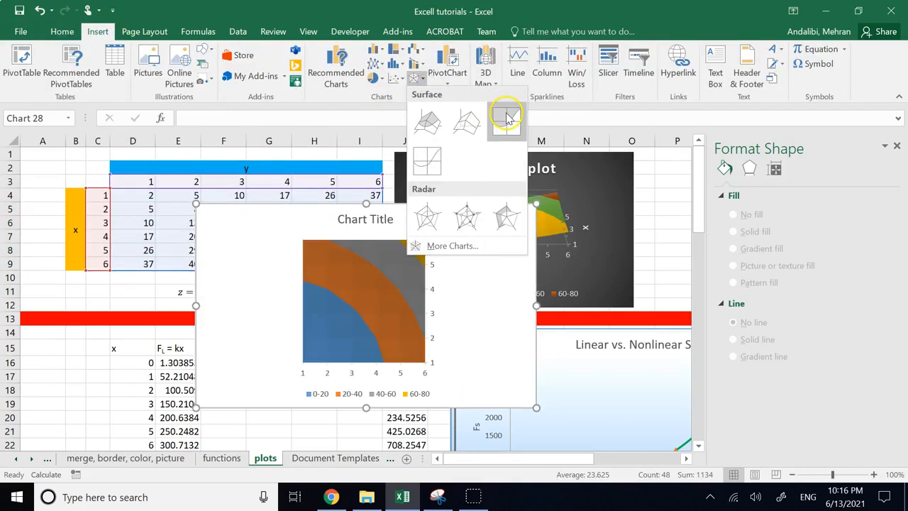
{"action": "left_click", "coordinate": [506, 119]}
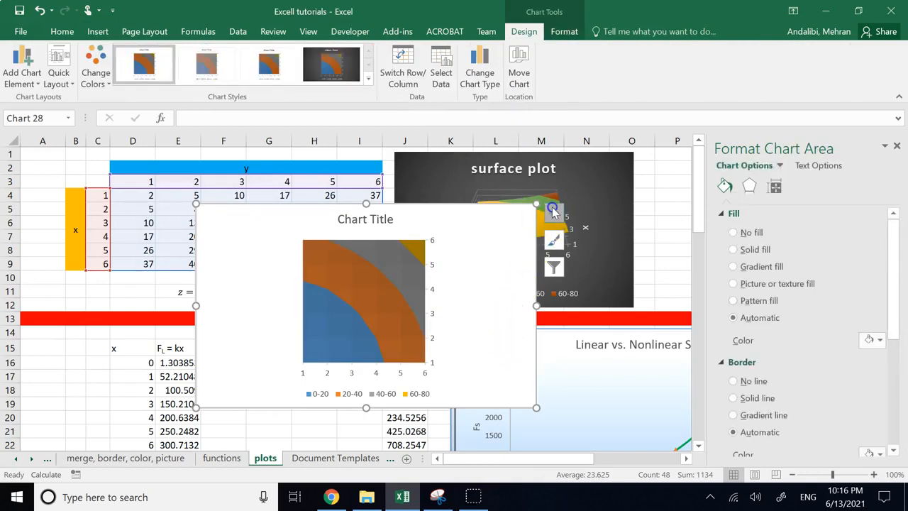
Step: Add axis titles to the contour chart, leaving out the depth axis title
{"action": "left_click", "coordinate": [553, 213]}
{"action": "left_click", "coordinate": [582, 242]}
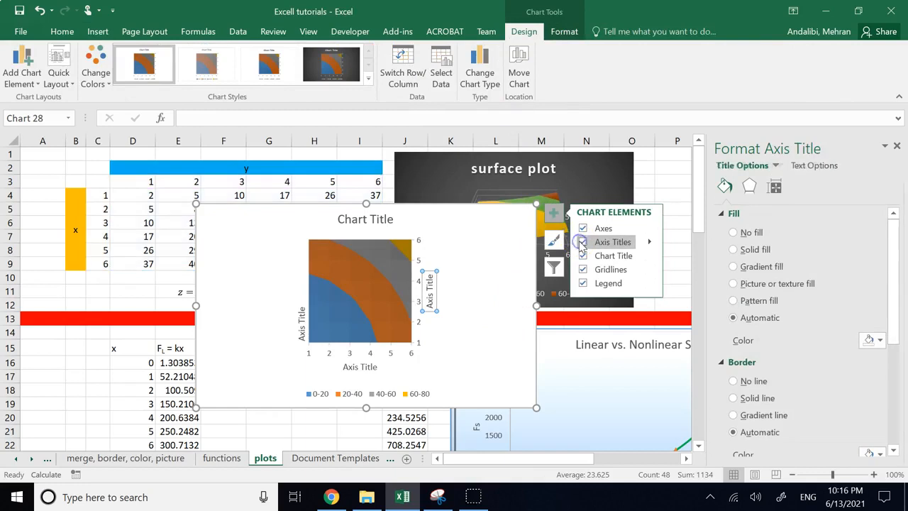
{"action": "left_click", "coordinate": [464, 335]}
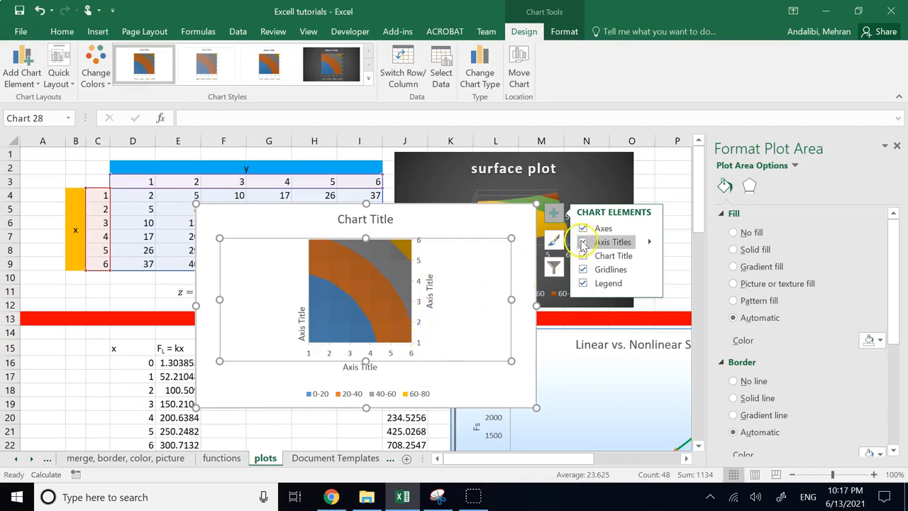
{"action": "left_click", "coordinate": [648, 242]}
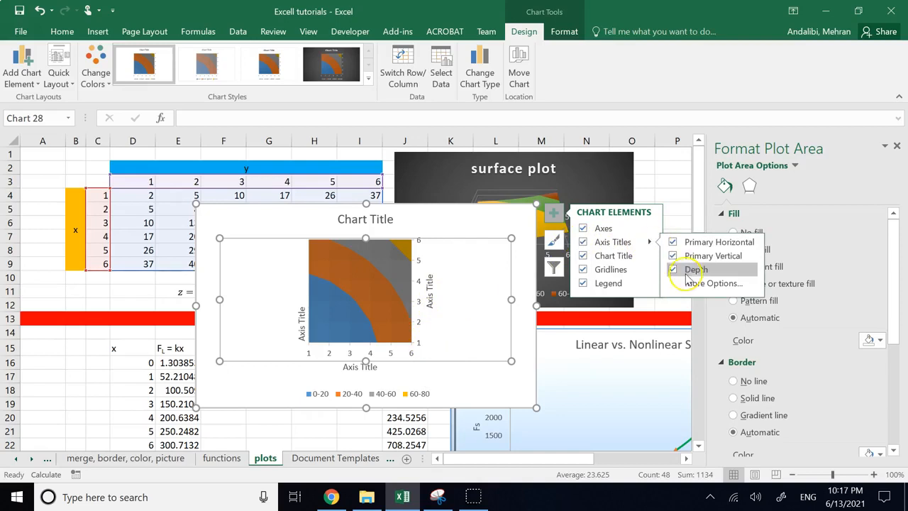
{"action": "left_click", "coordinate": [672, 269]}
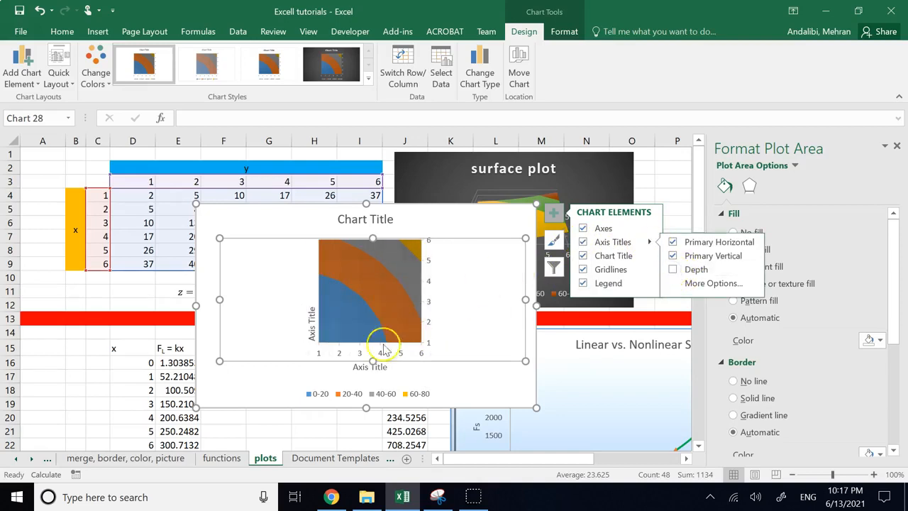
Step: Name the contour chart's horizontal axis "x" and its vertical axis "y"
{"action": "left_click", "coordinate": [363, 367]}
{"action": "double_click", "coordinate": [362, 367]}
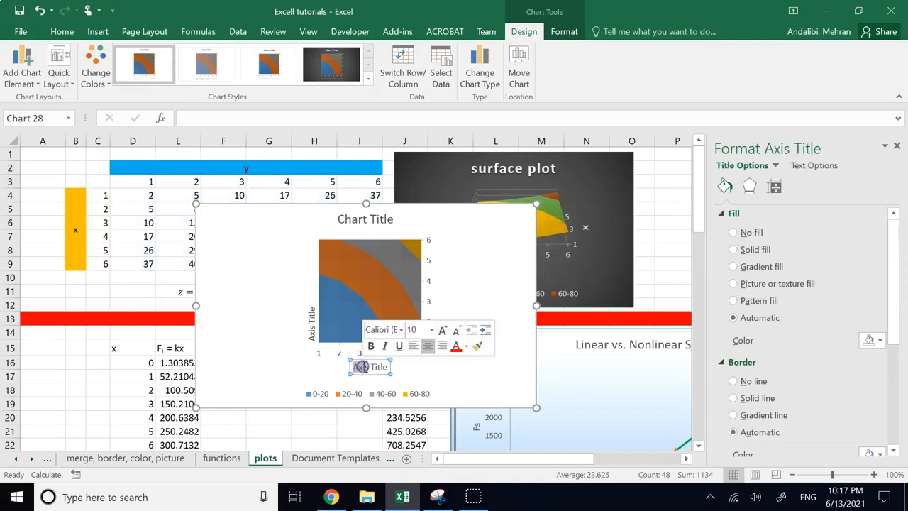
{"action": "type", "text": "x"}
{"action": "left_click", "coordinate": [314, 318]}
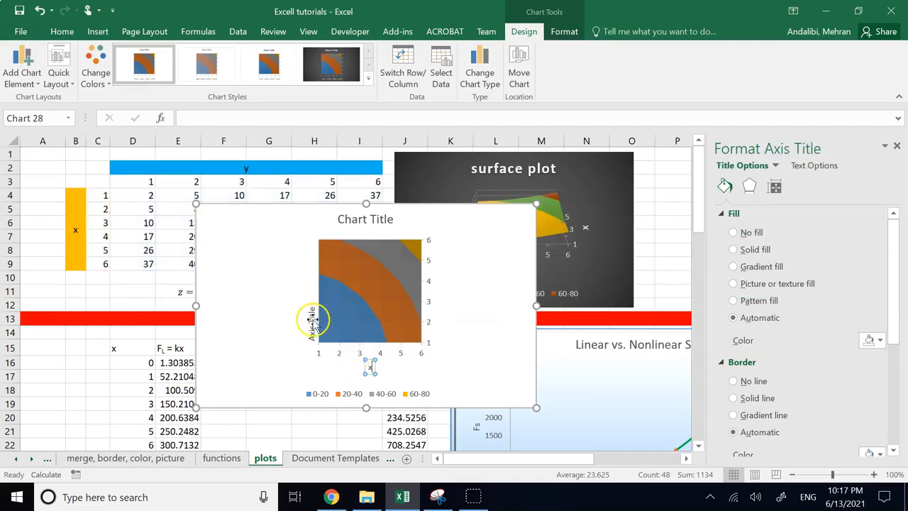
{"action": "double_click", "coordinate": [313, 319]}
{"action": "type", "text": "y"}
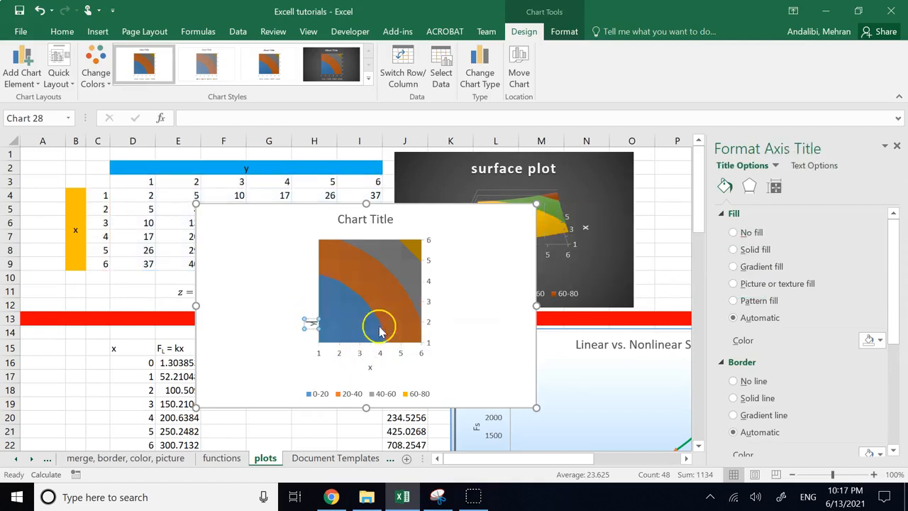
{"action": "left_click", "coordinate": [502, 336]}
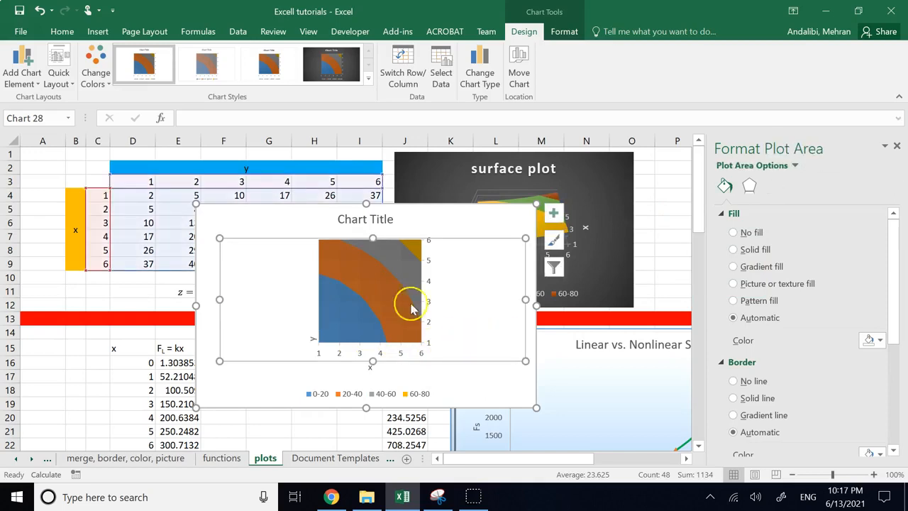
Step: Replace the contour chart's title with "Contour Plot"
{"action": "left_click", "coordinate": [374, 219]}
{"action": "triple_click", "coordinate": [373, 220]}
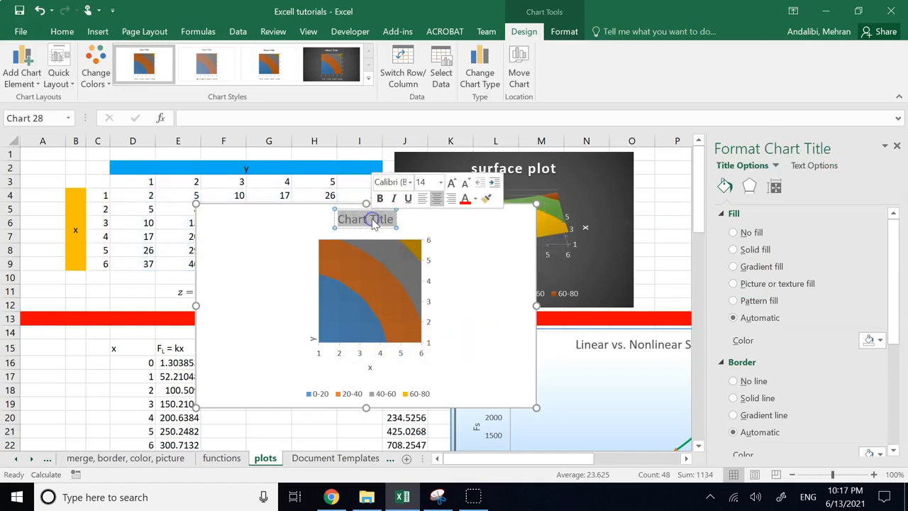
{"action": "type", "text": "Contour Plot"}
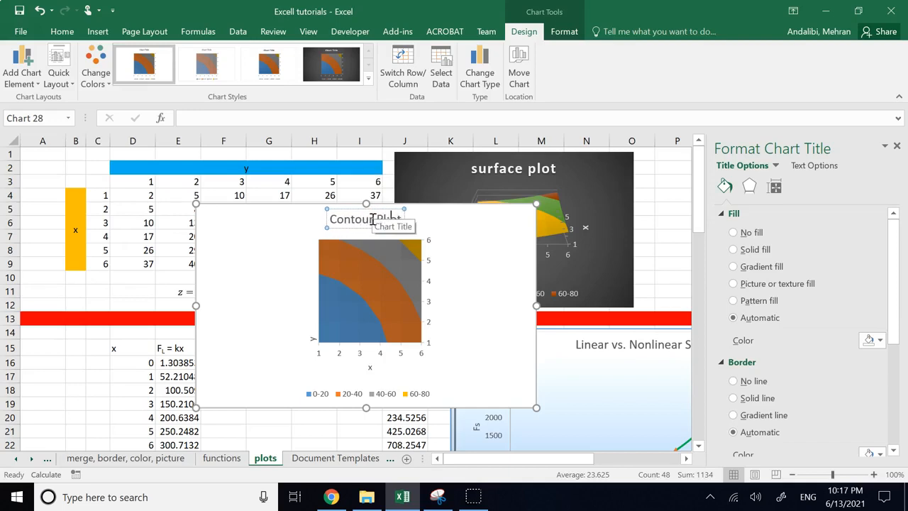
{"action": "key", "text": "BackSpace"}
{"action": "type", "text": "l"}
{"action": "left_click", "coordinate": [515, 271]}
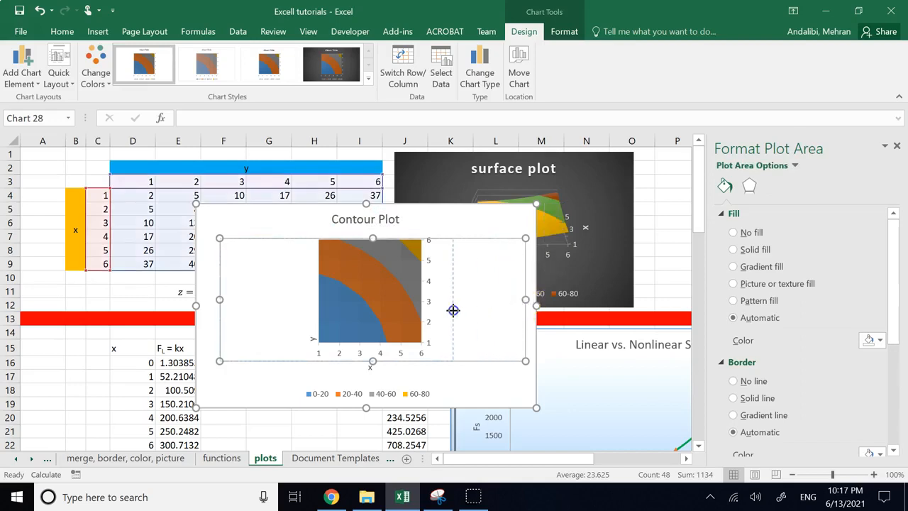
Step: Narrow the contour chart's plot area and shift it to the chart's left side, and narrow the chart to end near column I
{"action": "left_click_drag", "start_coordinate": [453, 310], "coordinate": [454, 304]}
{"action": "left_click_drag", "start_coordinate": [404, 305], "coordinate": [357, 301]}
{"action": "left_click", "coordinate": [307, 300]}
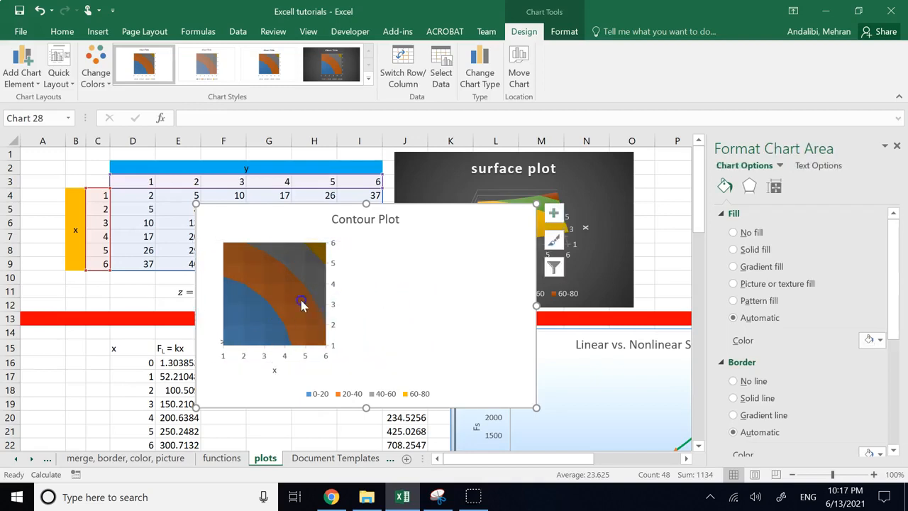
{"action": "left_click", "coordinate": [302, 303]}
{"action": "left_click", "coordinate": [305, 296]}
{"action": "left_click_drag", "start_coordinate": [536, 305], "coordinate": [395, 317]}
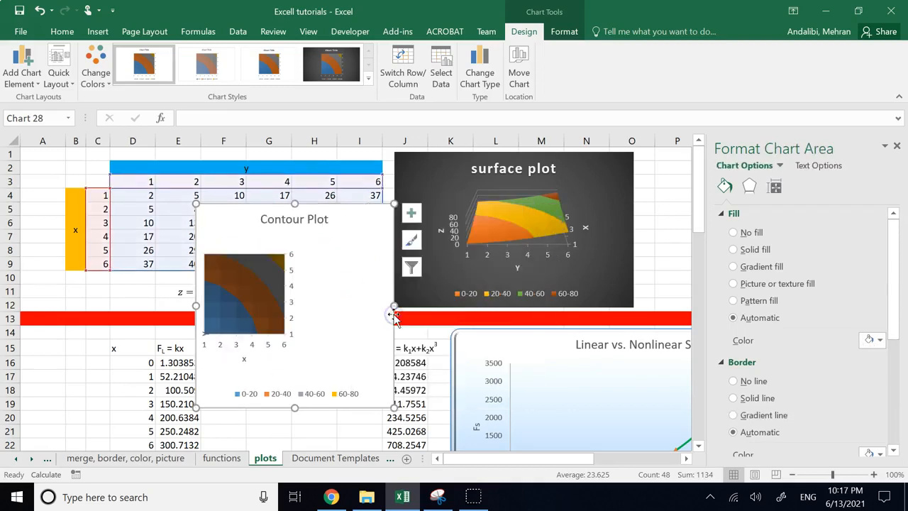
{"action": "right_click", "coordinate": [243, 297]}
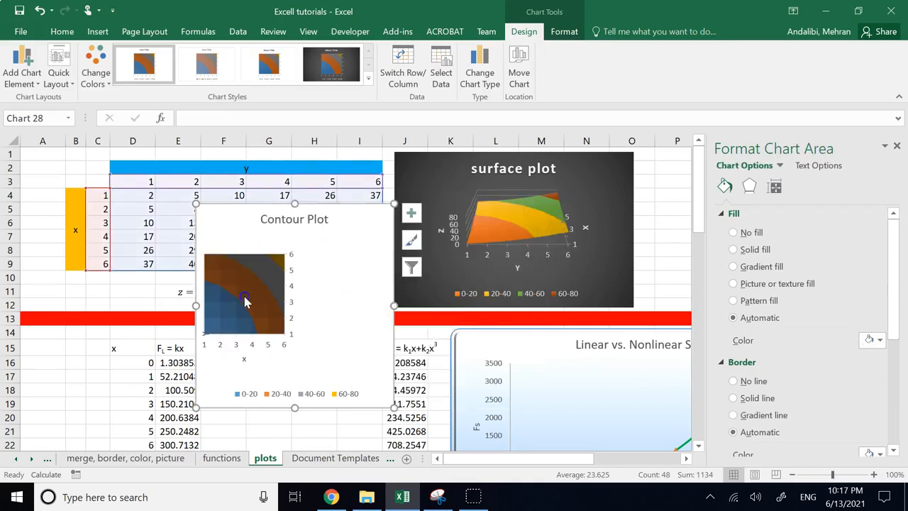
{"action": "left_click", "coordinate": [282, 359]}
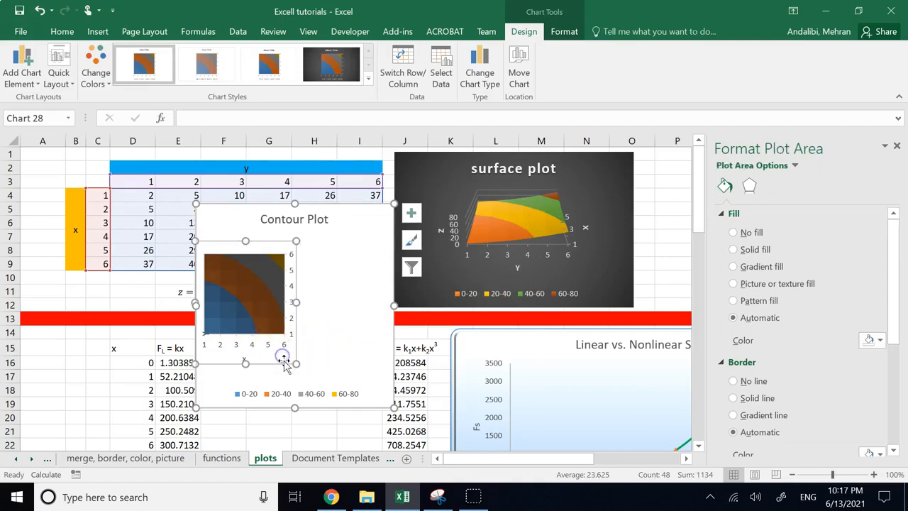
{"action": "left_click", "coordinate": [291, 309]}
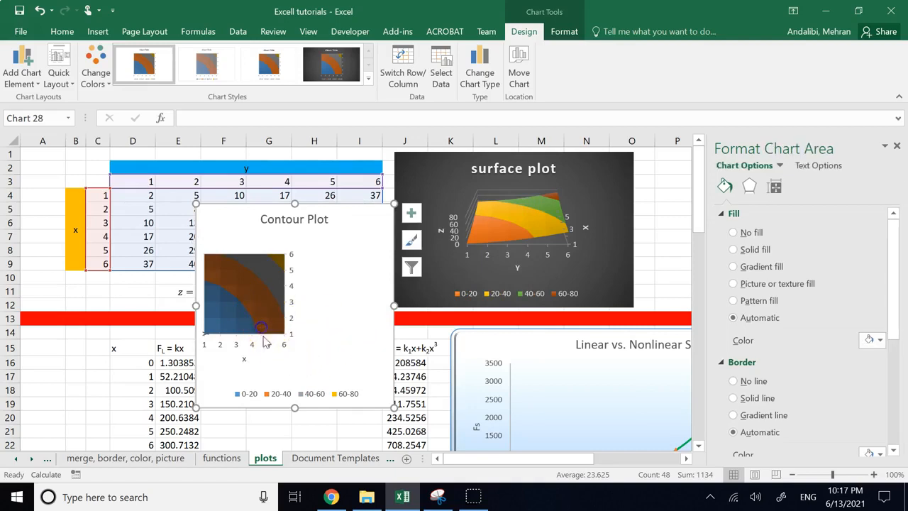
{"action": "left_click", "coordinate": [286, 345]}
{"action": "left_click", "coordinate": [284, 324]}
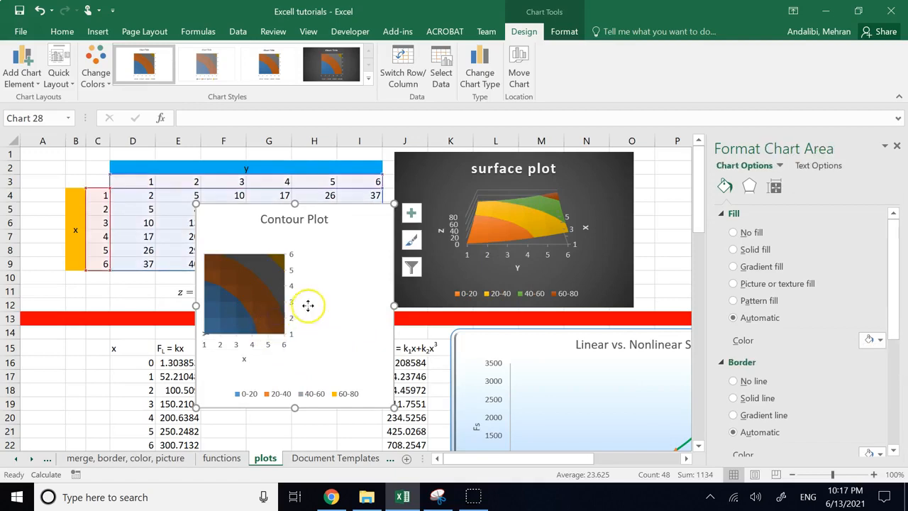
{"action": "left_click", "coordinate": [224, 256]}
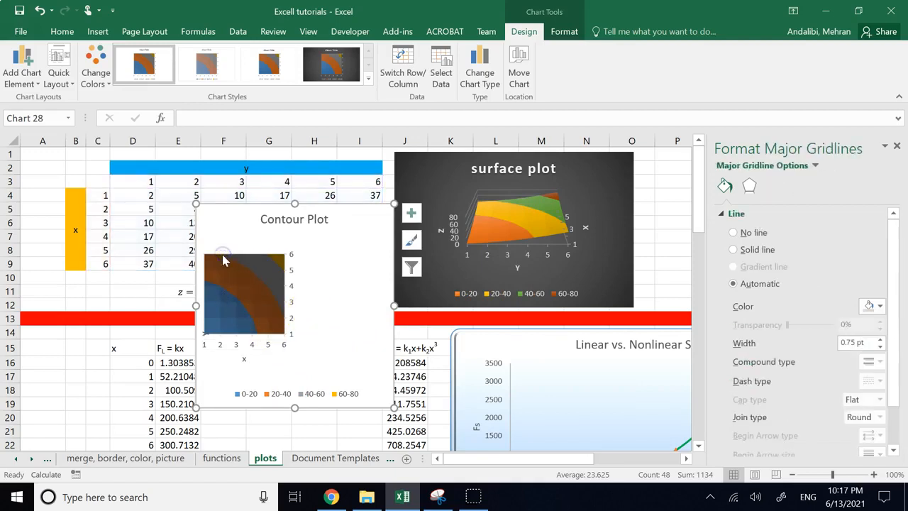
{"action": "left_click", "coordinate": [330, 429]}
{"action": "left_click", "coordinate": [269, 301]}
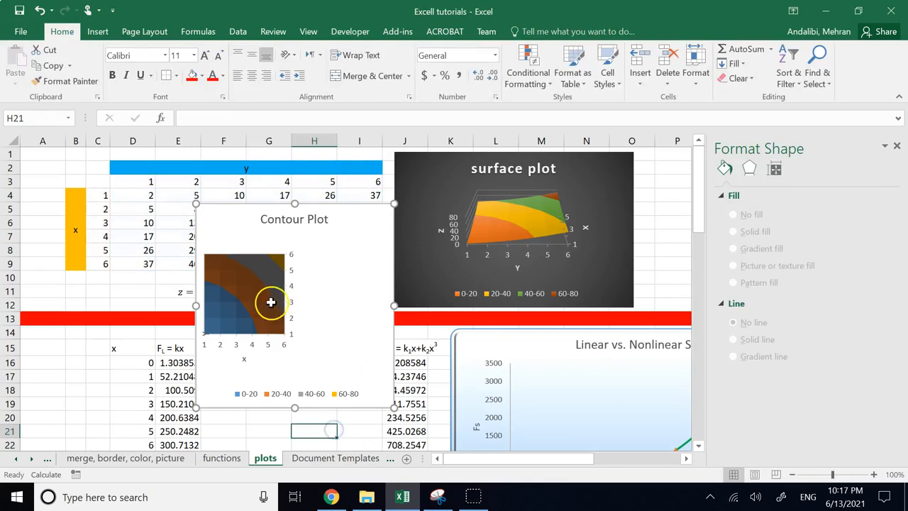
{"action": "left_click", "coordinate": [269, 329]}
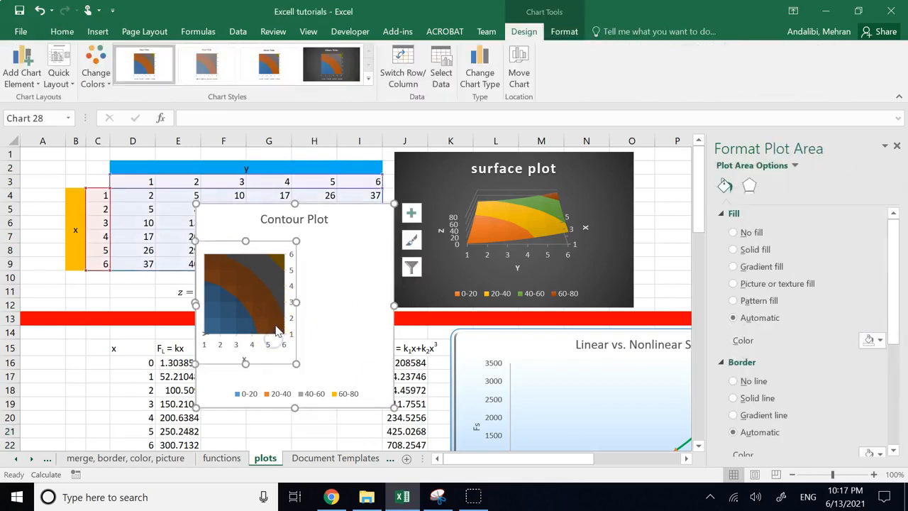
{"action": "key", "text": "Right"}
{"action": "key", "text": "Right"}
{"action": "key", "text": "Right"}
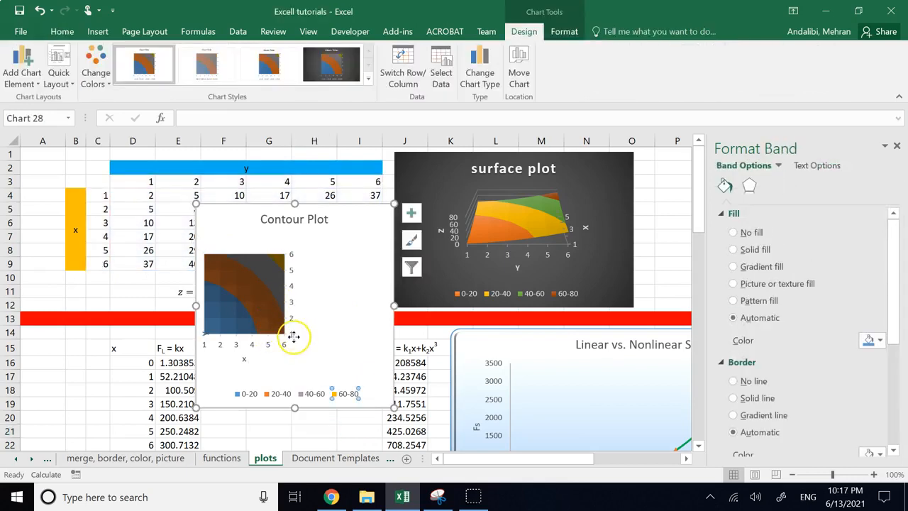
{"action": "left_click", "coordinate": [292, 337]}
{"action": "left_click", "coordinate": [346, 336]}
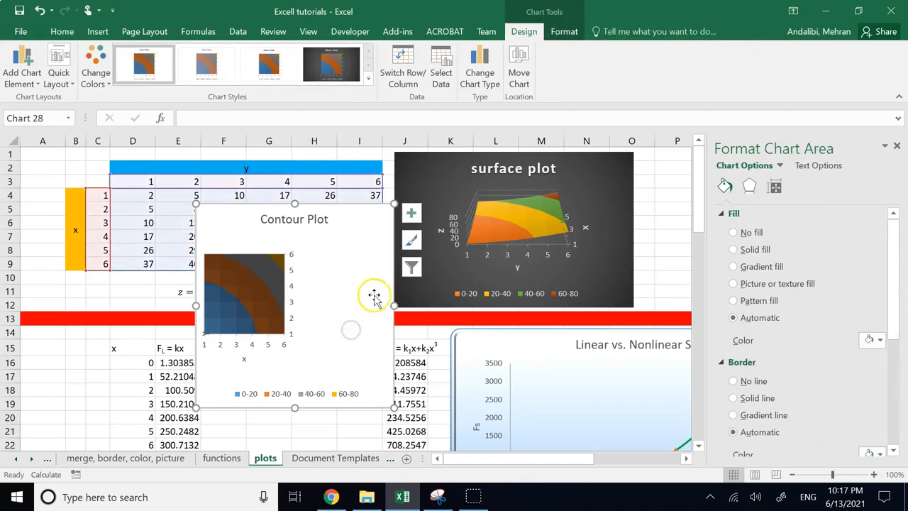
Step: Widen the contour chart to about the end of column M and try to shift its plot area toward the middle
{"action": "left_click_drag", "start_coordinate": [392, 305], "coordinate": [567, 306]}
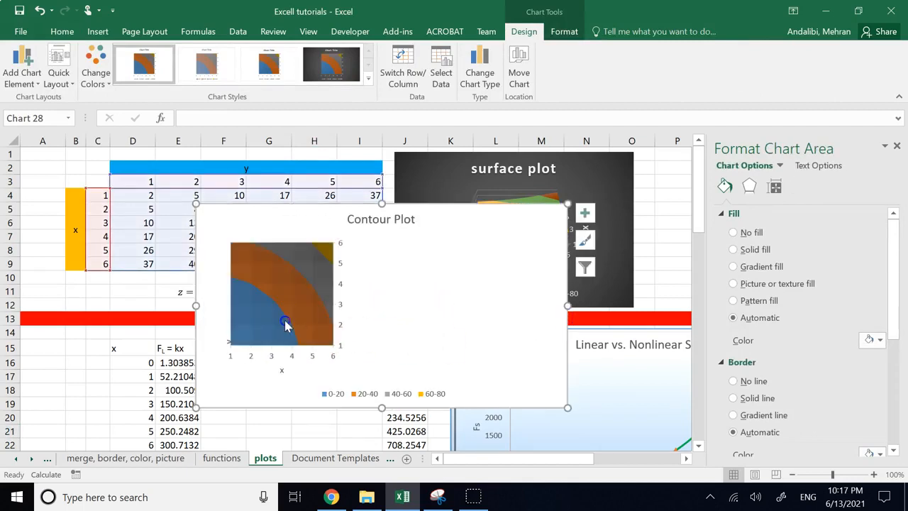
{"action": "left_click", "coordinate": [303, 363]}
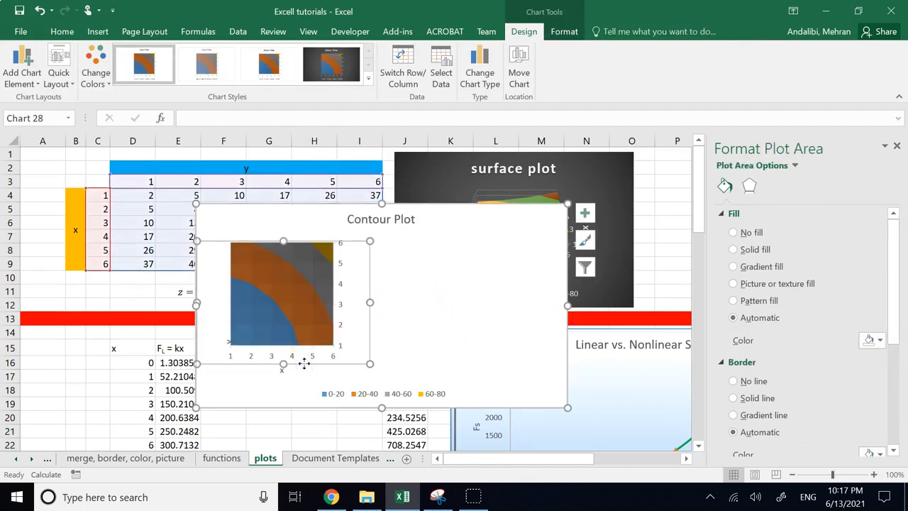
{"action": "left_click", "coordinate": [62, 32]}
{"action": "right_click", "coordinate": [358, 270]}
{"action": "left_click_drag", "start_coordinate": [402, 263], "coordinate": [489, 265]}
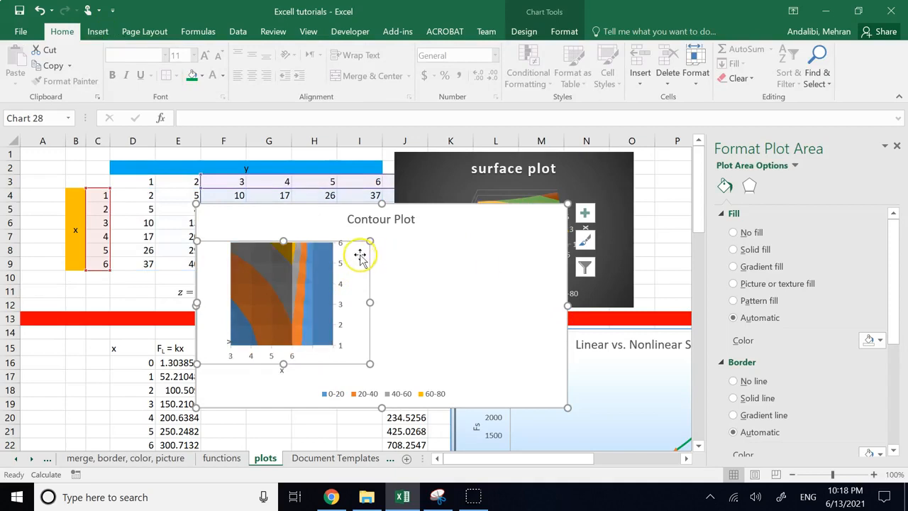
Step: Resize the contour chart's plot area from both sides so the plot sits centred under the title
{"action": "left_click_drag", "start_coordinate": [370, 303], "coordinate": [463, 303]}
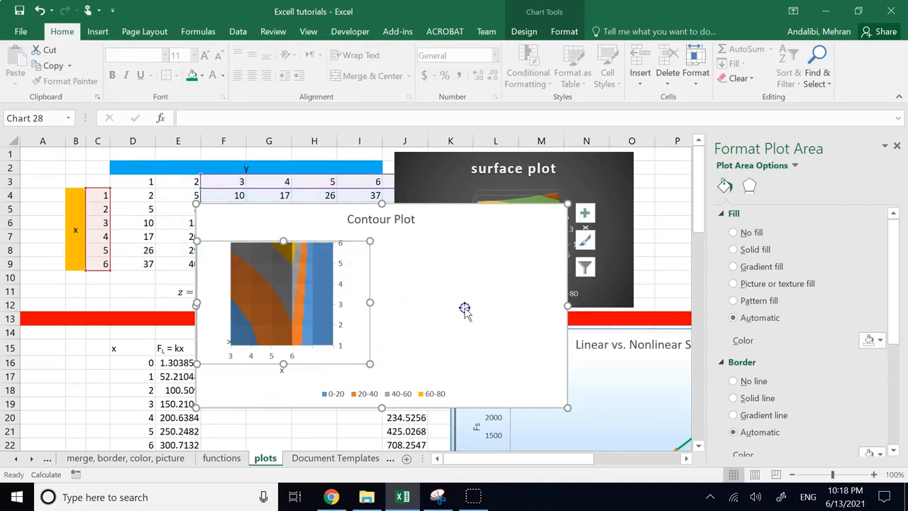
{"action": "left_click_drag", "start_coordinate": [198, 305], "coordinate": [204, 306]}
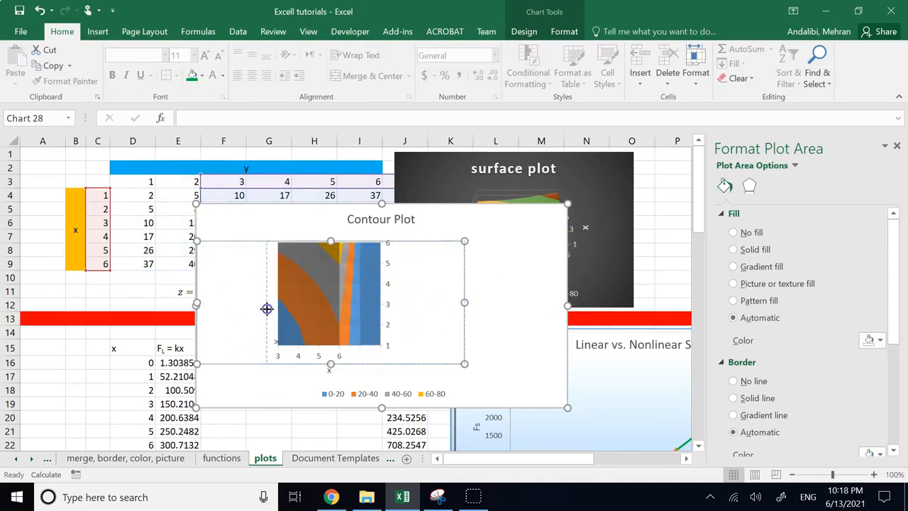
{"action": "left_click_drag", "start_coordinate": [267, 308], "coordinate": [266, 308]}
{"action": "left_click_drag", "start_coordinate": [467, 302], "coordinate": [498, 300]}
{"action": "left_click_drag", "start_coordinate": [267, 305], "coordinate": [304, 304]}
{"action": "left_click", "coordinate": [542, 361]}
{"action": "left_click", "coordinate": [454, 319]}
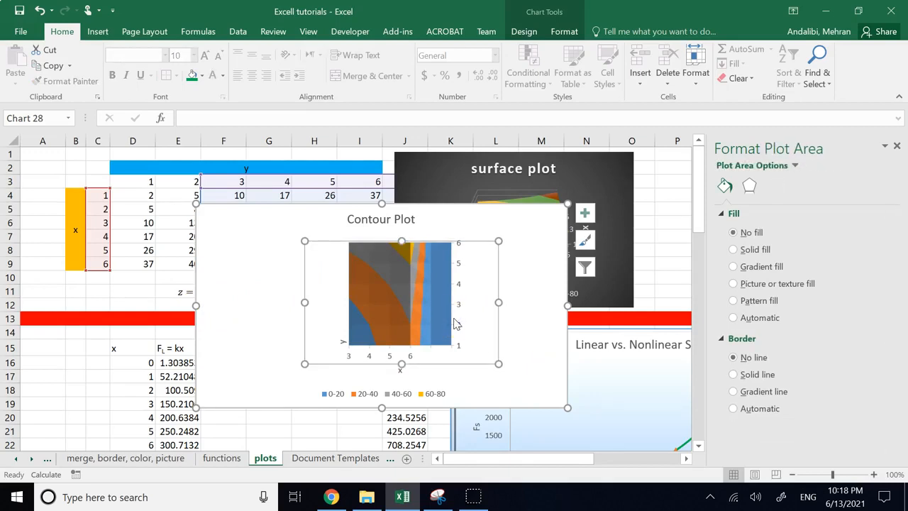
Step: Delete the contour chart with the shifted data range
{"action": "left_click", "coordinate": [537, 243]}
{"action": "key", "text": "Delete"}
{"action": "right_click", "coordinate": [537, 244]}
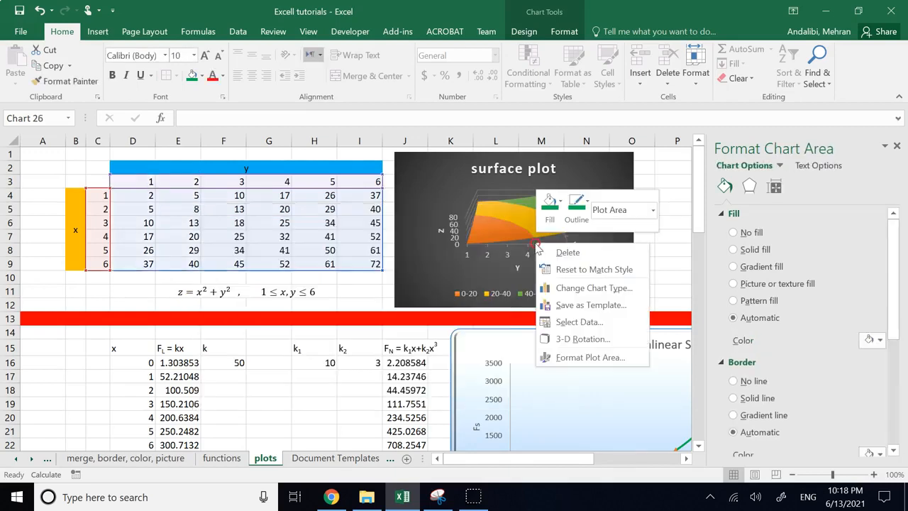
{"action": "left_click", "coordinate": [671, 237]}
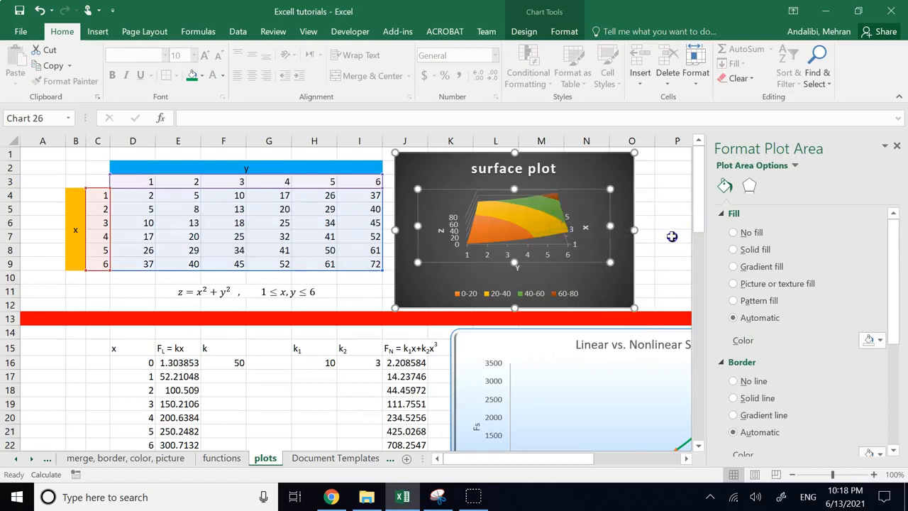
Step: Deselect the data range and close the Format Shape pane to show the full sheet width
{"action": "left_click_drag", "start_coordinate": [92, 179], "coordinate": [357, 263]}
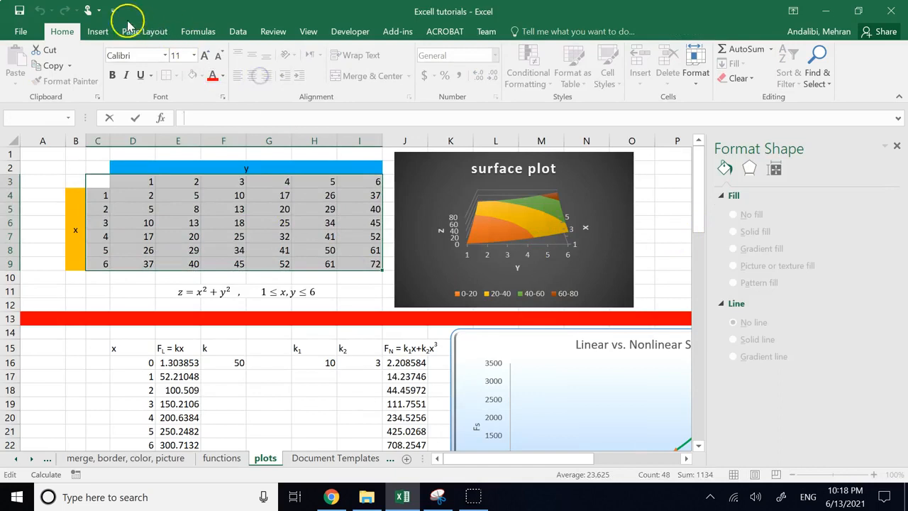
{"action": "left_click", "coordinate": [105, 35]}
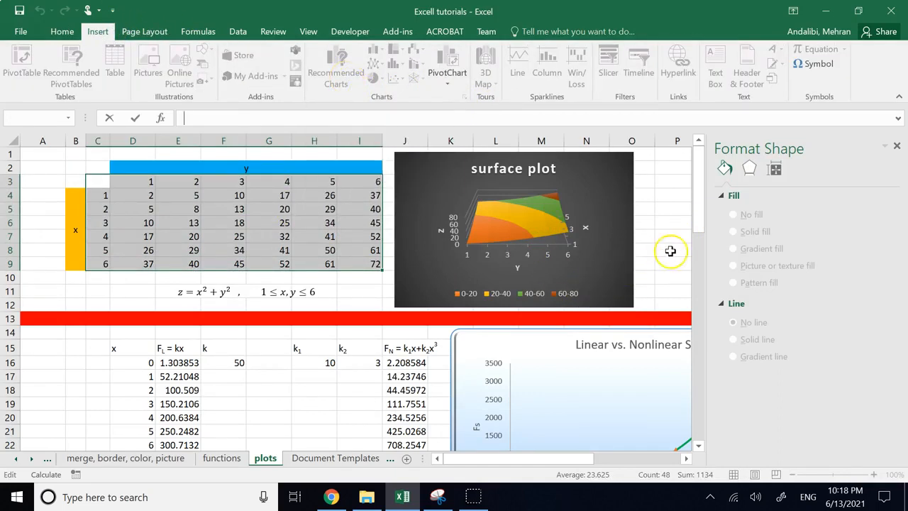
{"action": "left_click", "coordinate": [669, 249]}
{"action": "left_click", "coordinate": [667, 207]}
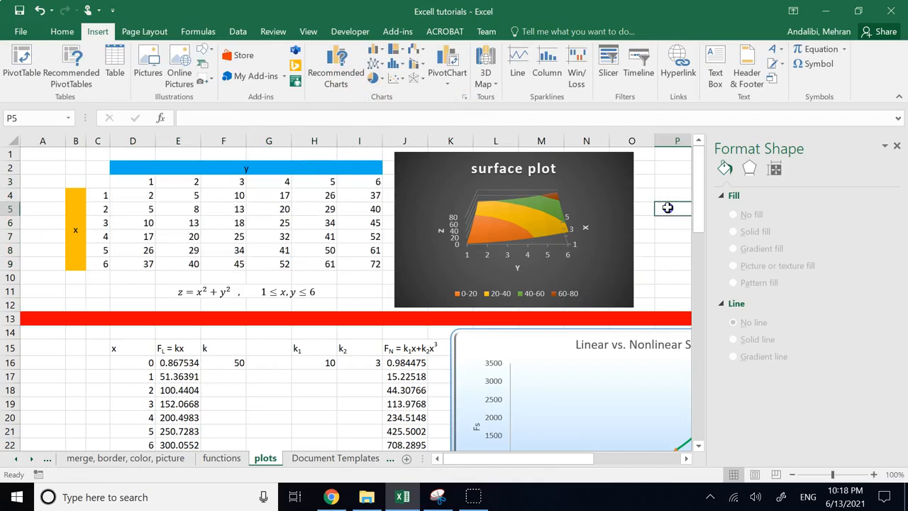
{"action": "left_click", "coordinate": [897, 147]}
{"action": "left_click", "coordinate": [705, 193]}
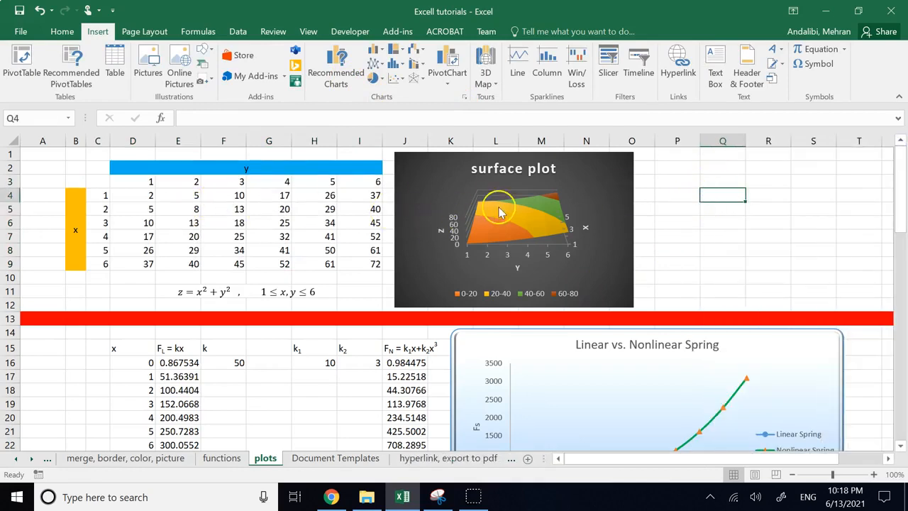
Step: Try a filled contour chart from C3:I9 and remove it again
{"action": "left_click_drag", "start_coordinate": [97, 182], "coordinate": [349, 261]}
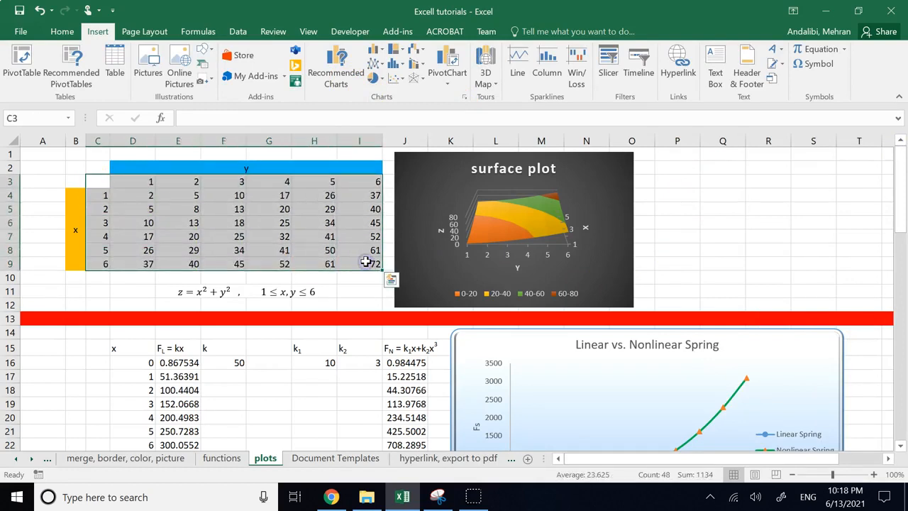
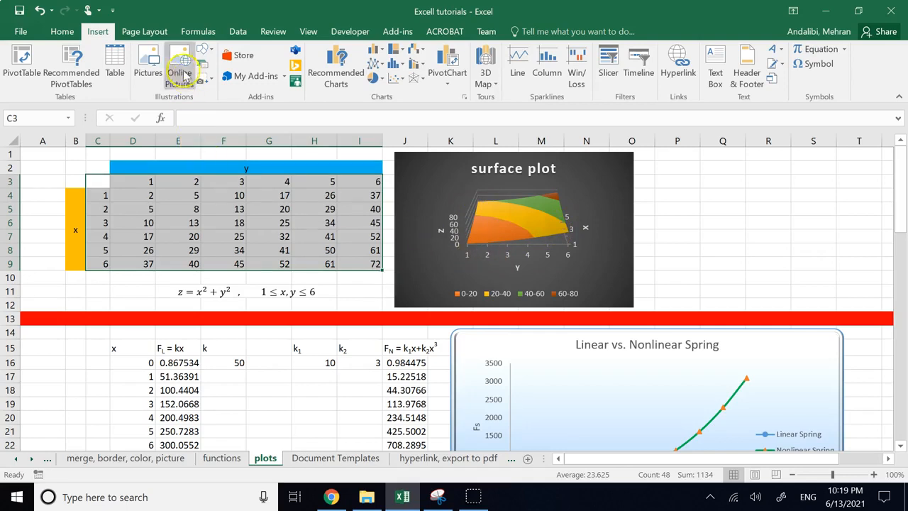
{"action": "left_click", "coordinate": [414, 78]}
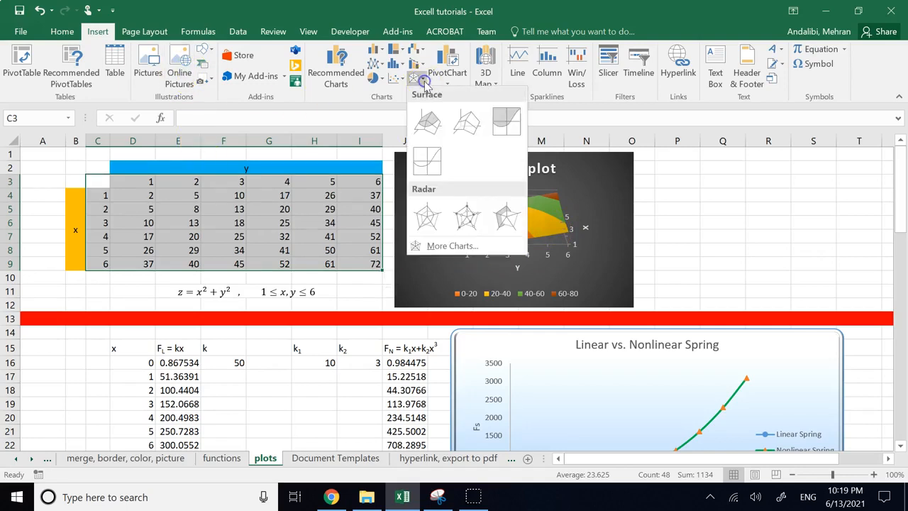
{"action": "left_click", "coordinate": [503, 124]}
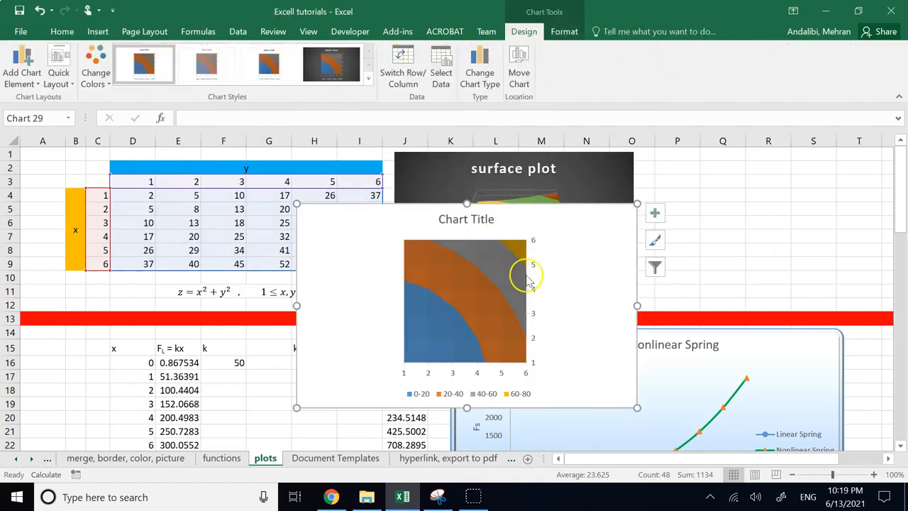
{"action": "key", "text": "Delete"}
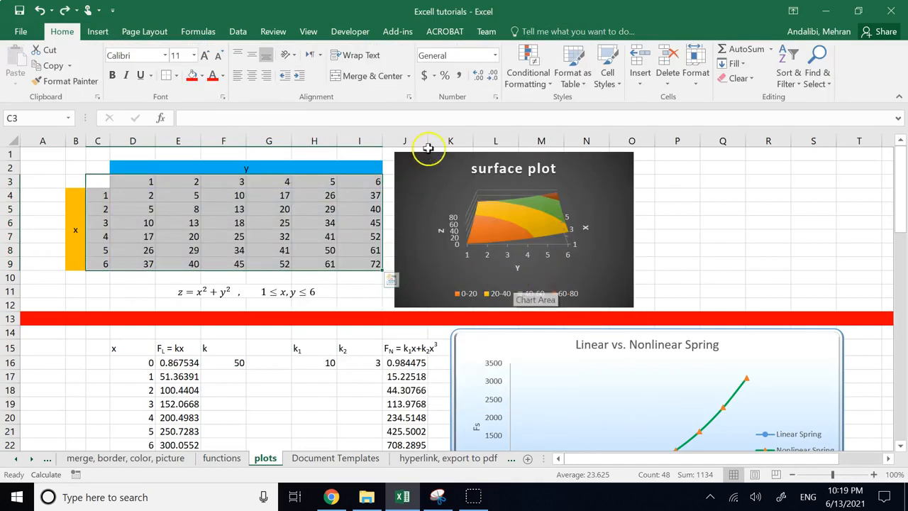
Step: Insert a wireframe contour chart from the data range C3:I9
{"action": "left_click", "coordinate": [97, 32]}
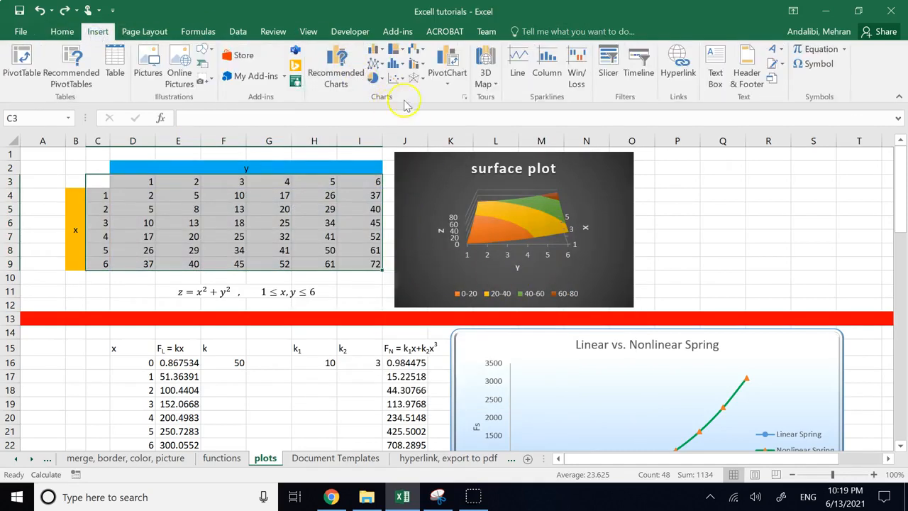
{"action": "left_click", "coordinate": [422, 83]}
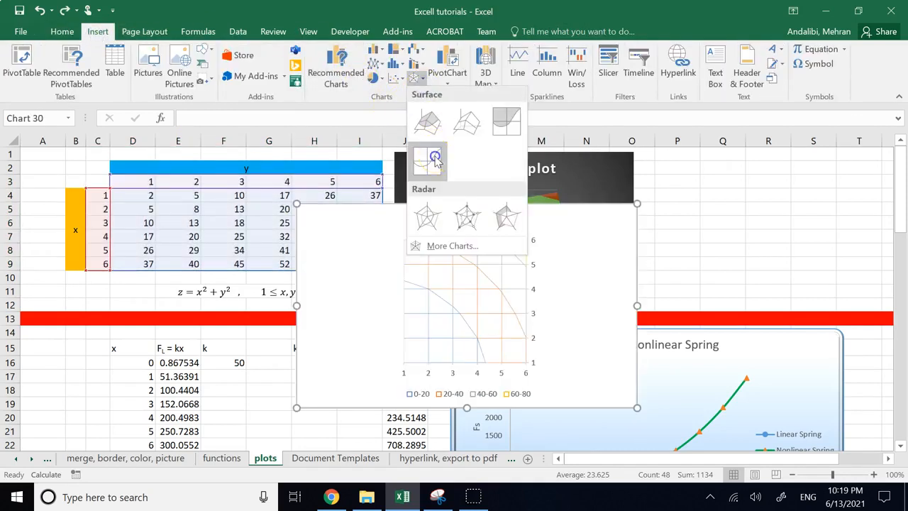
{"action": "left_click", "coordinate": [434, 159]}
{"action": "left_click", "coordinate": [763, 279]}
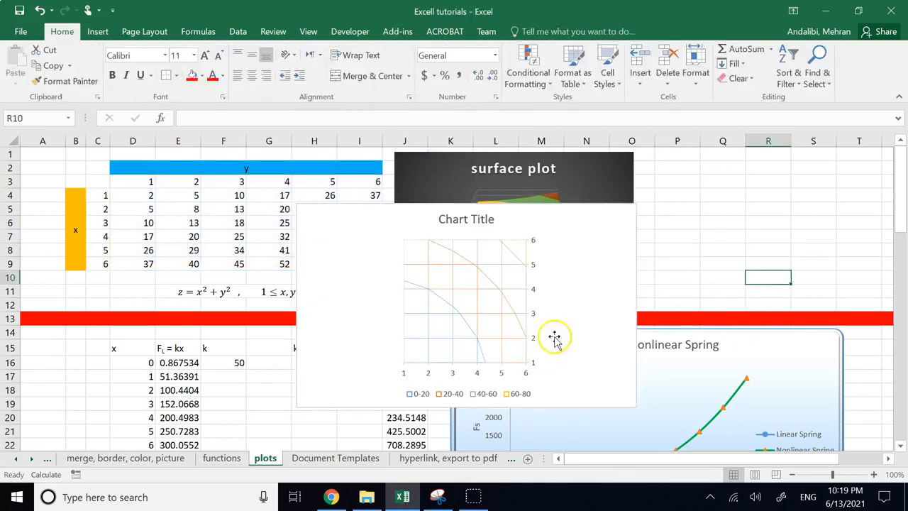
Step: Move the contour chart up and to the right, and narrow it to end in column R
{"action": "left_click", "coordinate": [573, 293]}
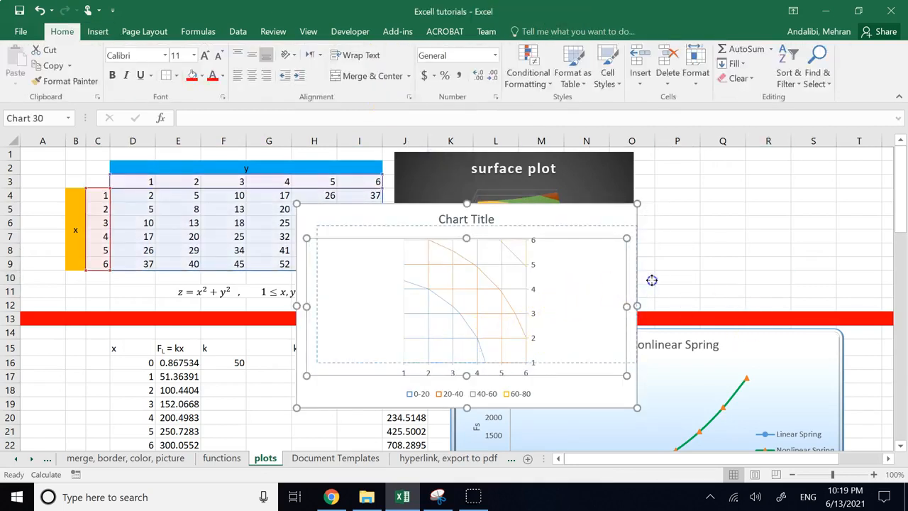
{"action": "left_click_drag", "start_coordinate": [600, 233], "coordinate": [802, 186]}
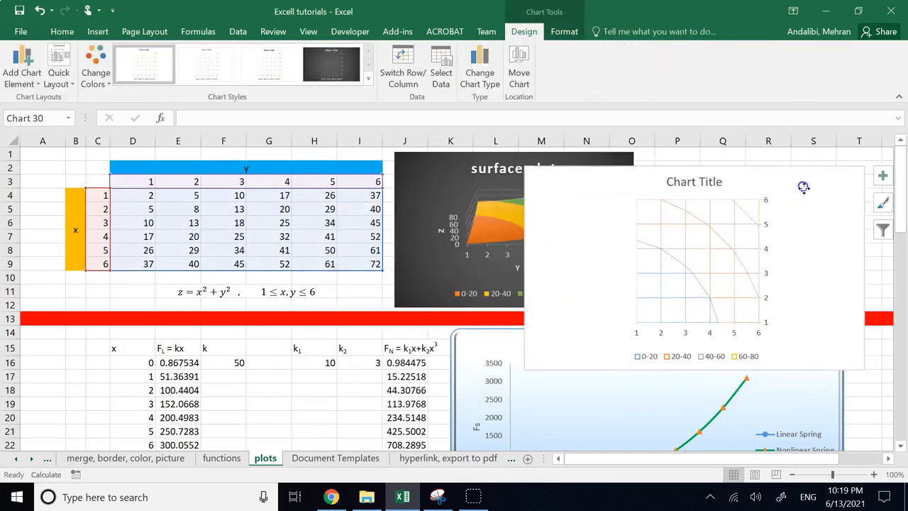
{"action": "left_click_drag", "start_coordinate": [865, 272], "coordinate": [776, 272]}
Step: Remove the contour chart's legend and add axis titles for the horizontal and vertical axes only, without the depth title
{"action": "left_click", "coordinate": [675, 357]}
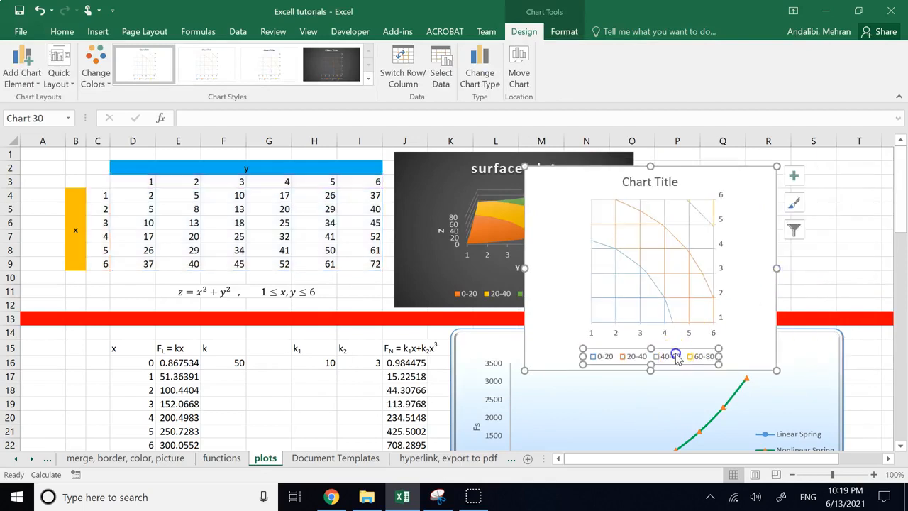
{"action": "key", "text": "Delete"}
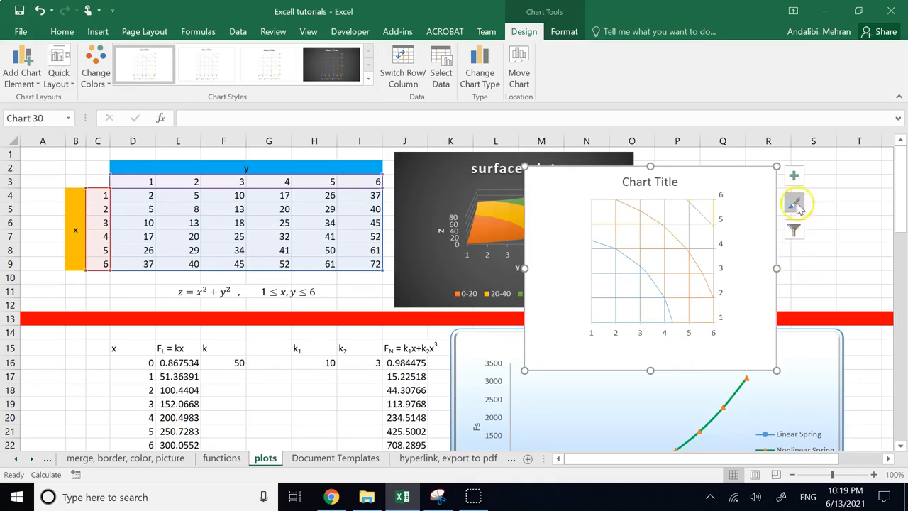
{"action": "left_click", "coordinate": [794, 177]}
{"action": "left_click", "coordinate": [834, 205]}
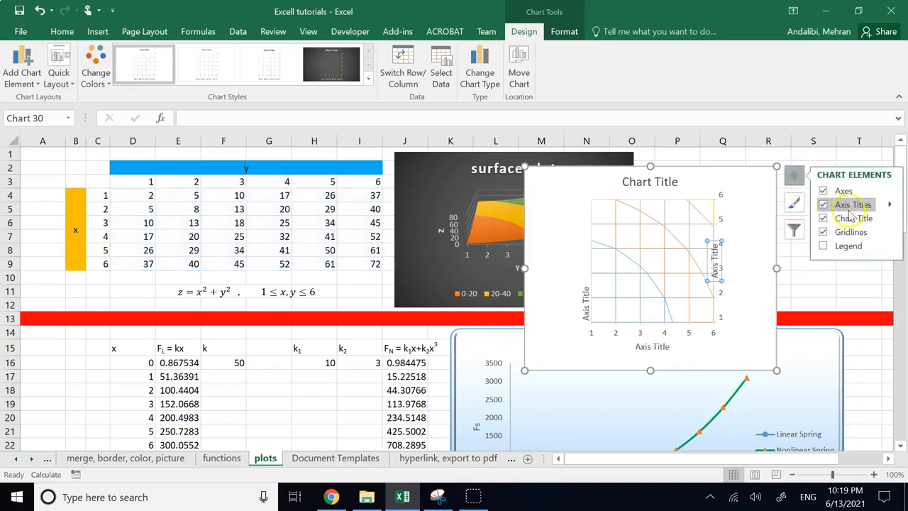
{"action": "left_click", "coordinate": [888, 204]}
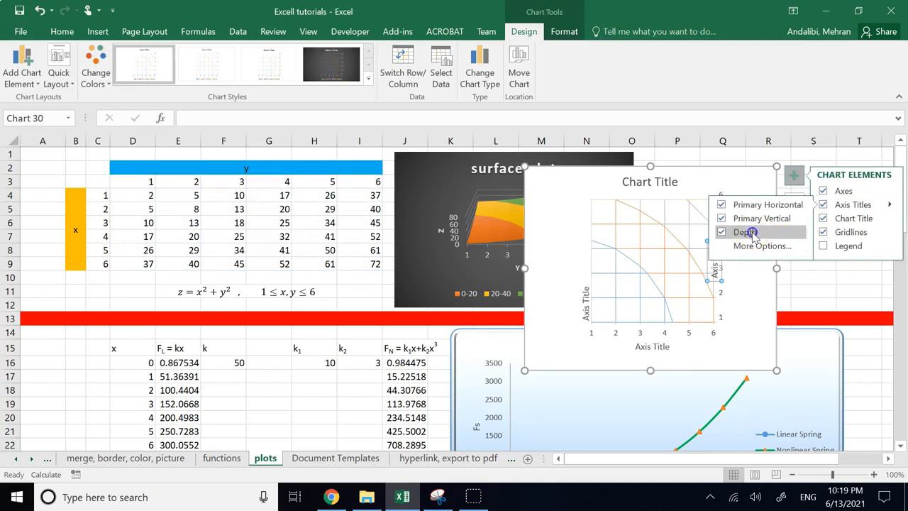
{"action": "left_click", "coordinate": [753, 233]}
Step: Title the contour chart's horizontal axis x and vertical axis y, and move the y title up and left of the grid
{"action": "double_click", "coordinate": [658, 347]}
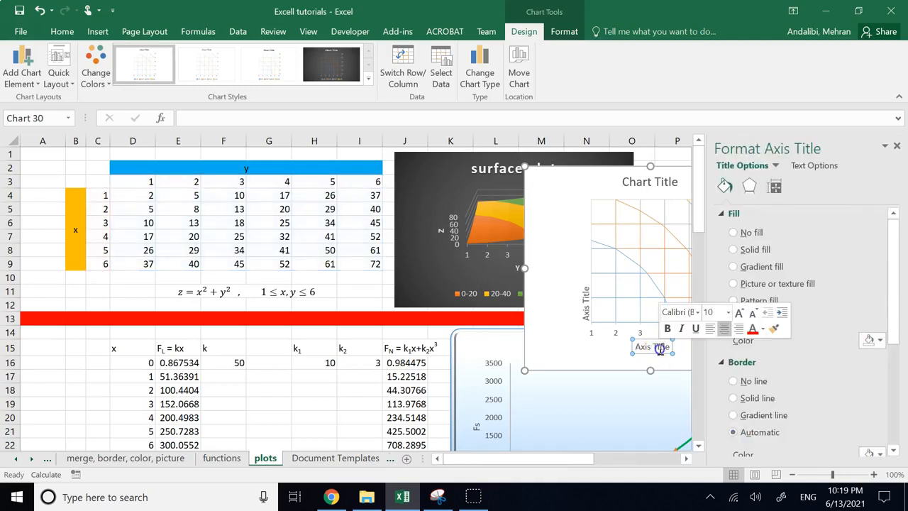
{"action": "type", "text": "x"}
{"action": "double_click", "coordinate": [585, 302]}
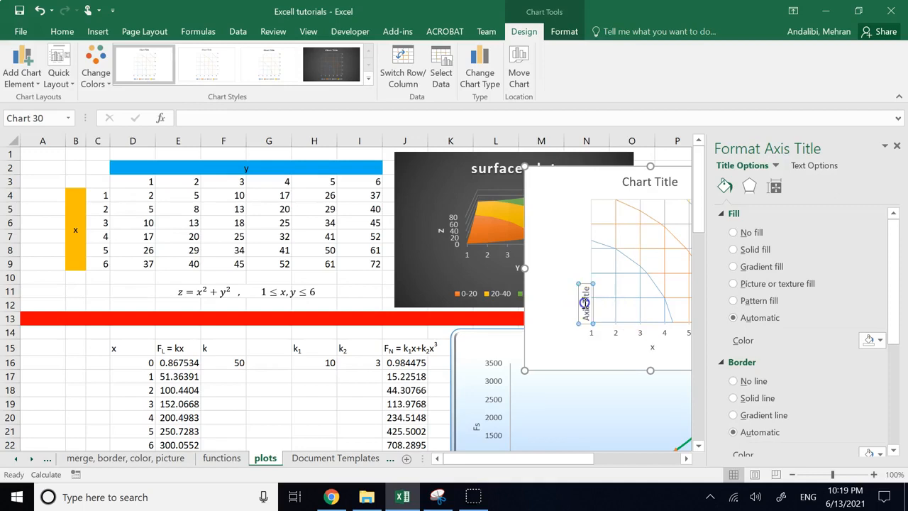
{"action": "left_click_drag", "start_coordinate": [585, 304], "coordinate": [601, 307]}
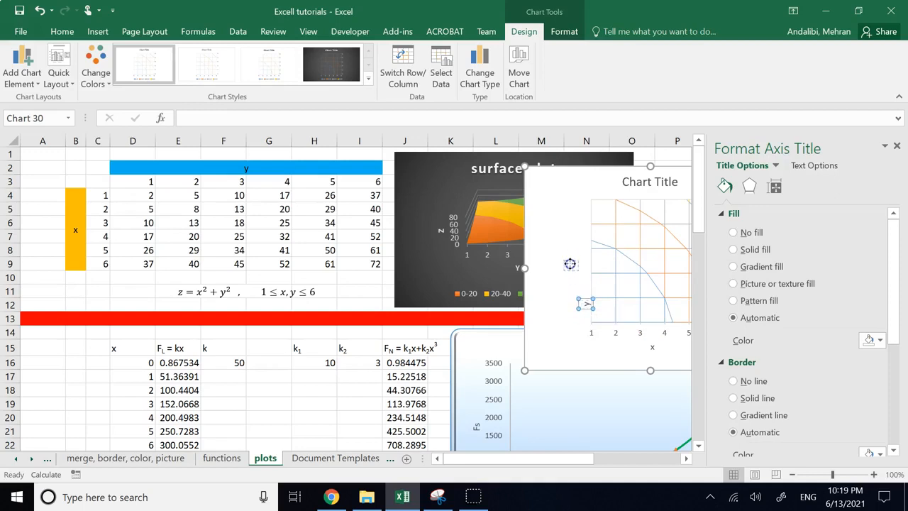
Step: Change the contour chart's title to Contour Plot and close the formatting pane
{"action": "left_click", "coordinate": [640, 182]}
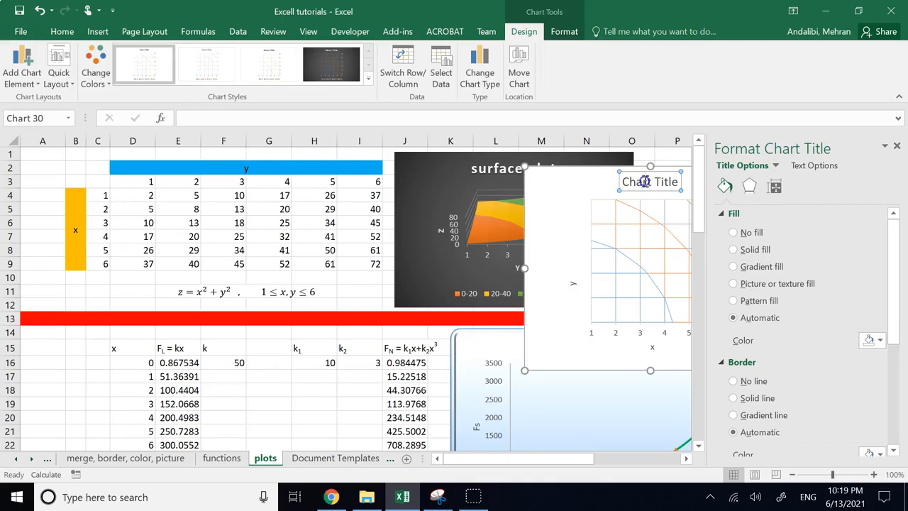
{"action": "triple_click", "coordinate": [645, 183]}
{"action": "key", "text": "Delete"}
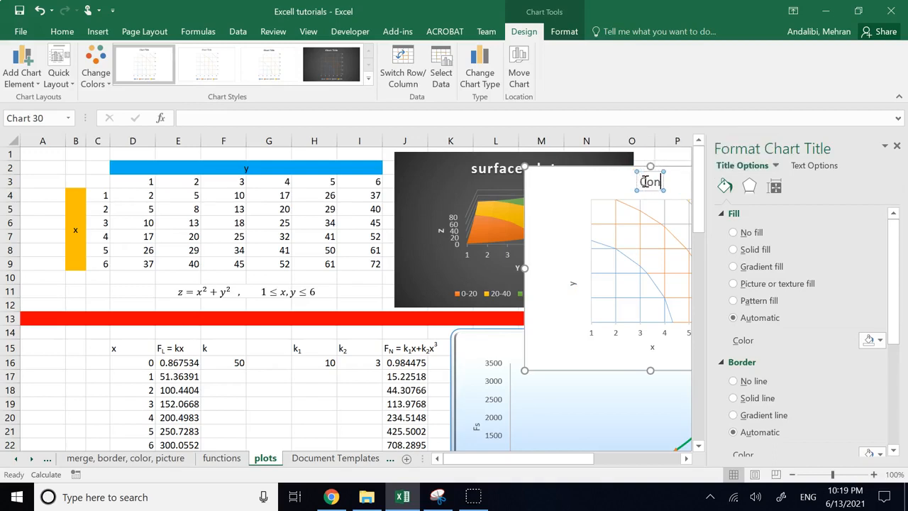
{"action": "type", "text": "Contour Plot"}
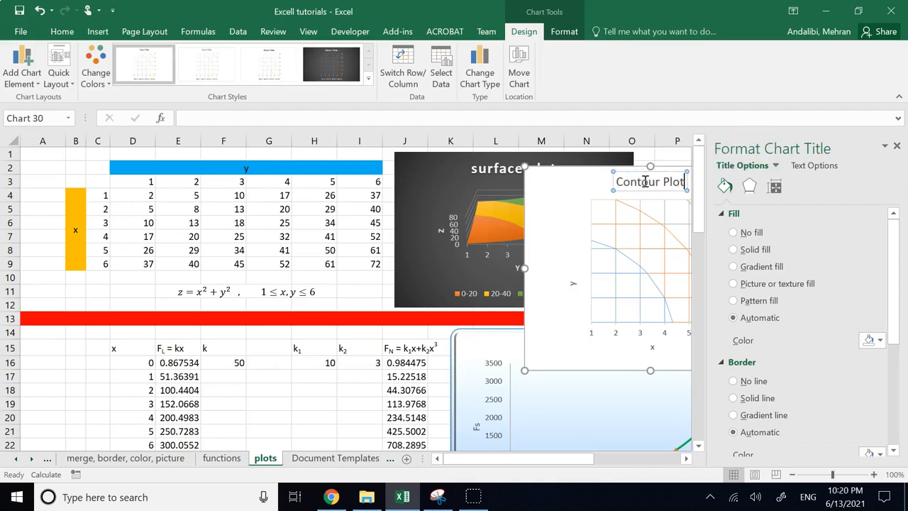
{"action": "left_click", "coordinate": [897, 147]}
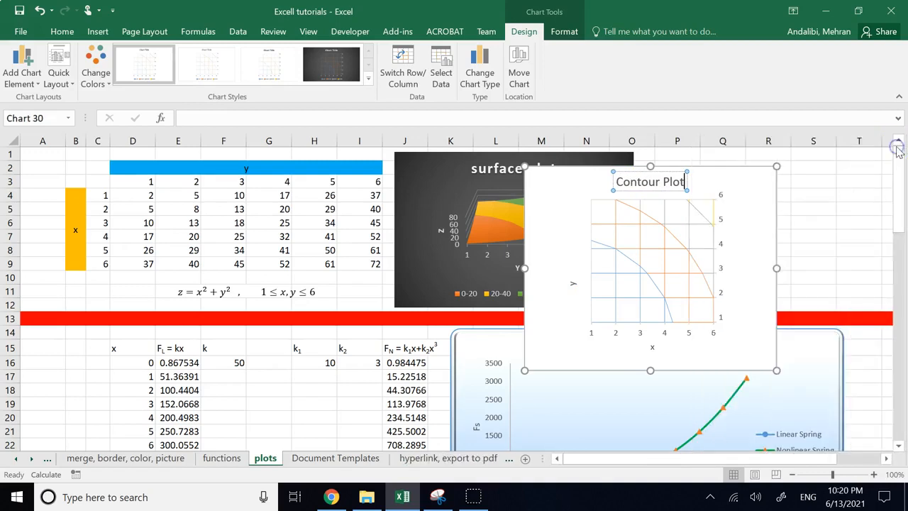
Step: Place the contour chart directly to the right of the surface chart and shrink it to end in column T and row 12
{"action": "left_click", "coordinate": [759, 184]}
{"action": "left_click_drag", "start_coordinate": [759, 183], "coordinate": [873, 171]}
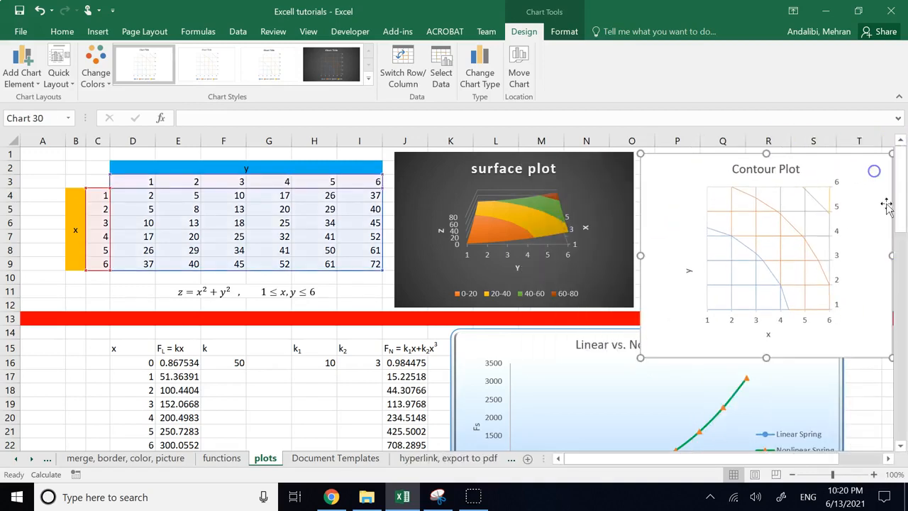
{"action": "scroll", "coordinate": [875, 333], "scroll_direction": "right", "scroll_amount": 1}
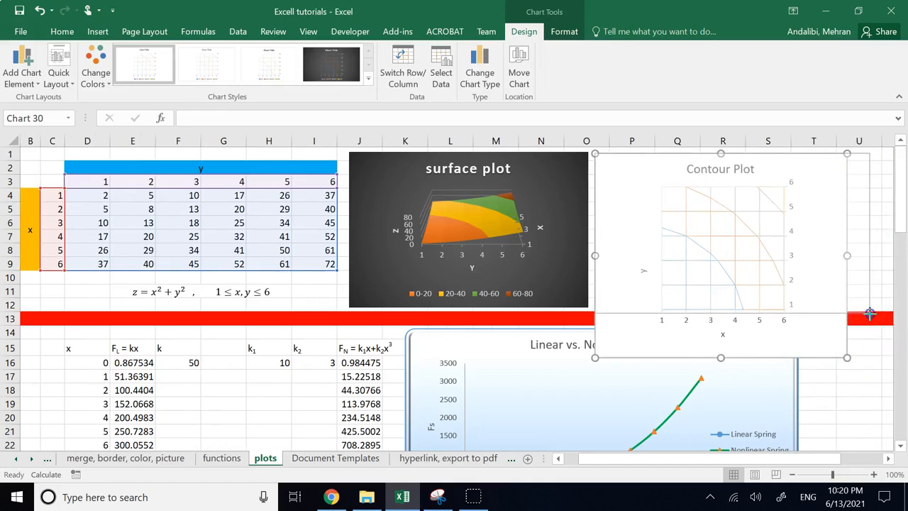
{"action": "left_click_drag", "start_coordinate": [851, 306], "coordinate": [845, 307]}
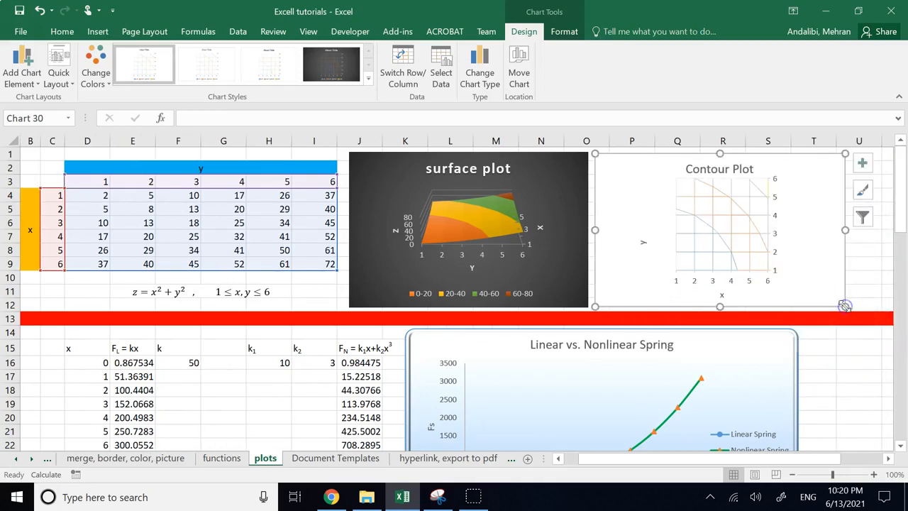
{"action": "left_click_drag", "start_coordinate": [844, 231], "coordinate": [822, 232]}
{"action": "left_click", "coordinate": [845, 375]}
Step: Fill the contour chart's chart area with the standard yellow color
{"action": "left_click", "coordinate": [808, 230]}
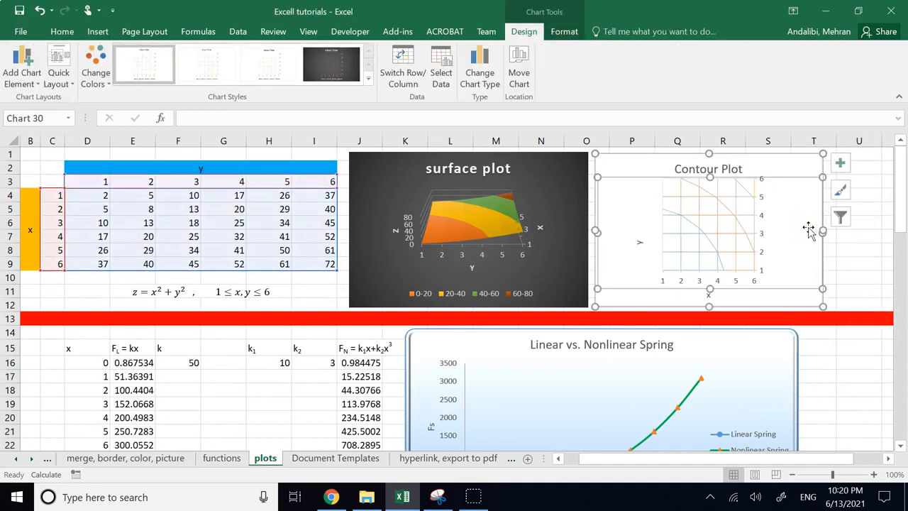
{"action": "left_click", "coordinate": [794, 160]}
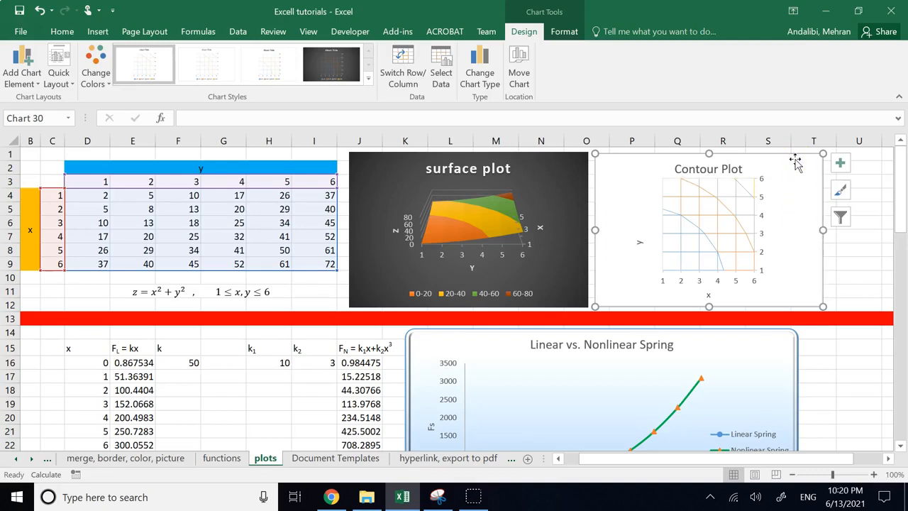
{"action": "left_click", "coordinate": [840, 190]}
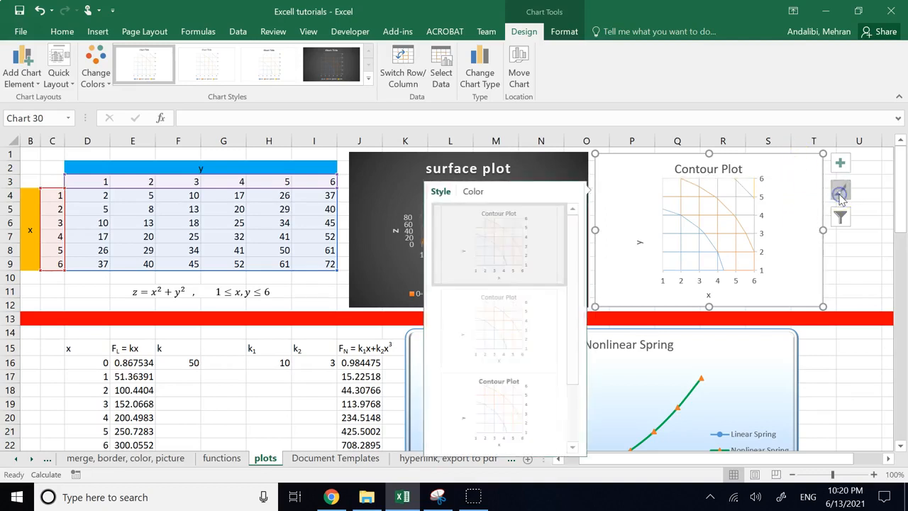
{"action": "right_click", "coordinate": [798, 174]}
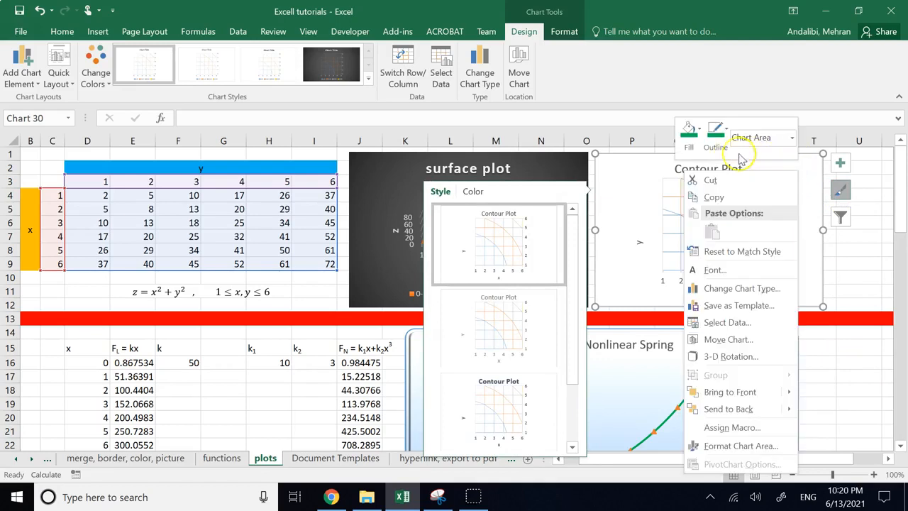
{"action": "left_click", "coordinate": [692, 132]}
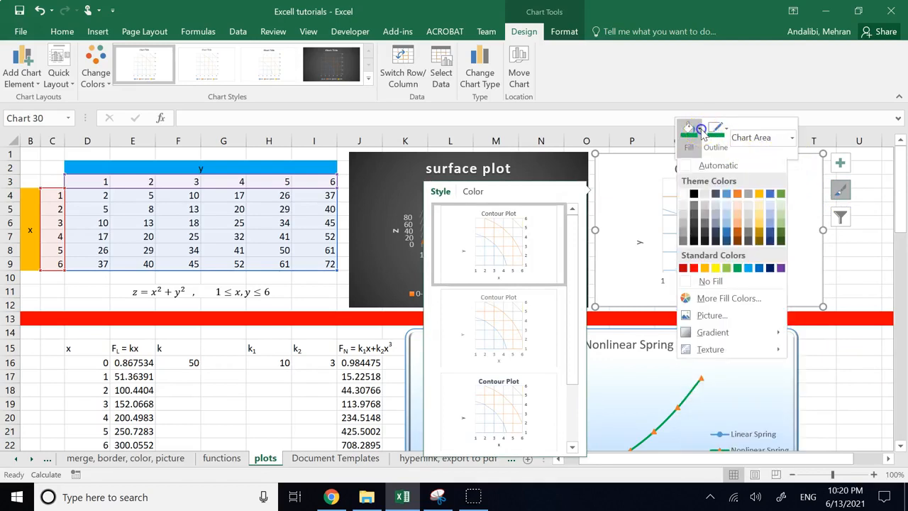
{"action": "left_click", "coordinate": [715, 270]}
{"action": "left_click", "coordinate": [841, 361]}
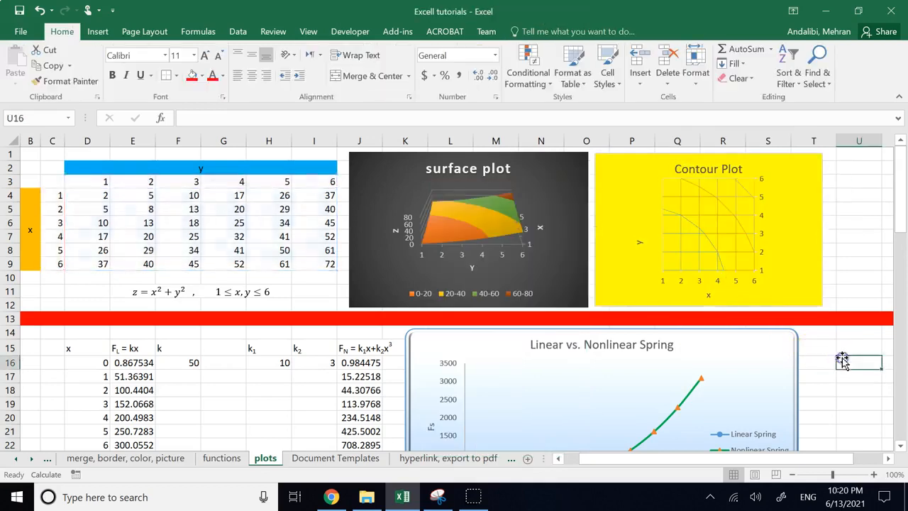
Step: Preview theme shape styles on the contour chart's plot area and chart area, leaving the gallery without choosing one
{"action": "left_click", "coordinate": [810, 177]}
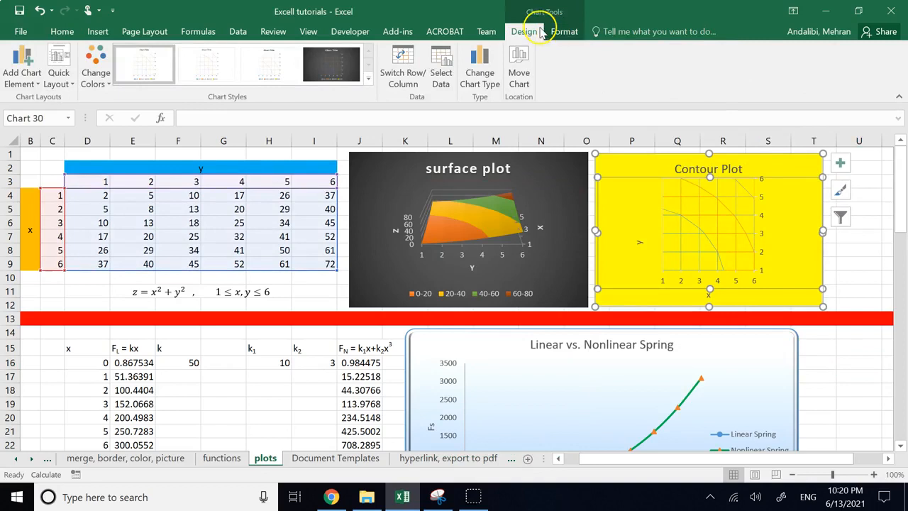
{"action": "left_click", "coordinate": [551, 32]}
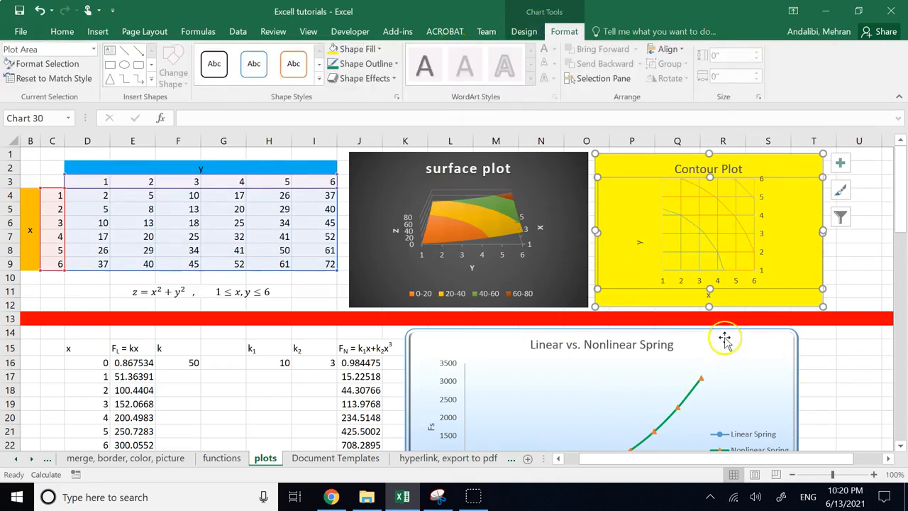
{"action": "left_click", "coordinate": [318, 79]}
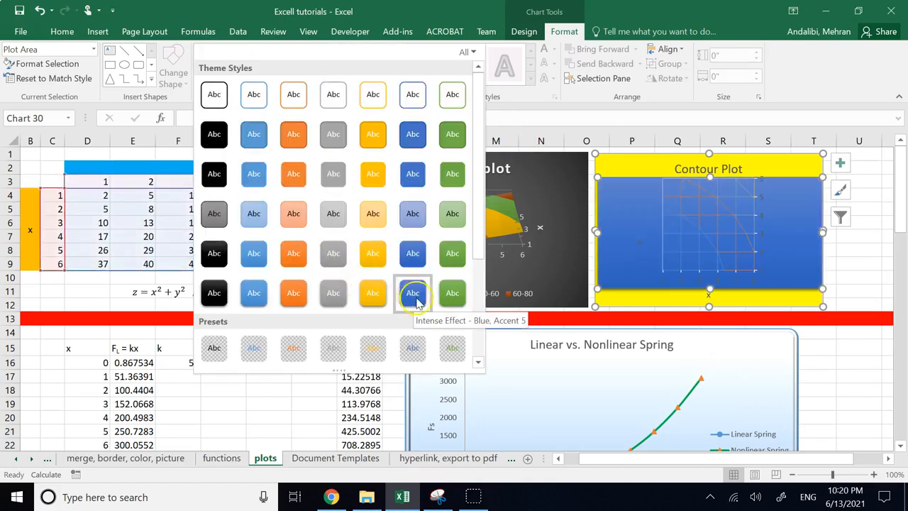
{"action": "left_click", "coordinate": [835, 361]}
{"action": "left_click", "coordinate": [802, 166]}
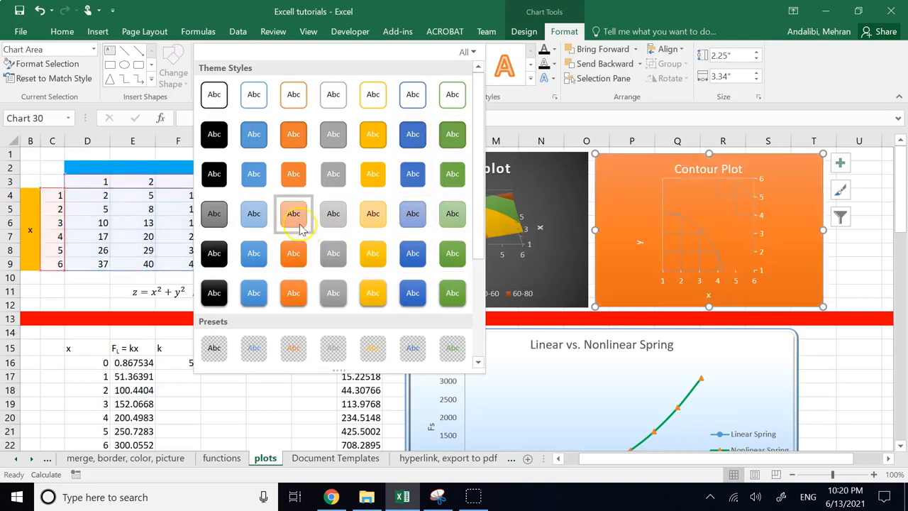
{"action": "left_click", "coordinate": [372, 173]}
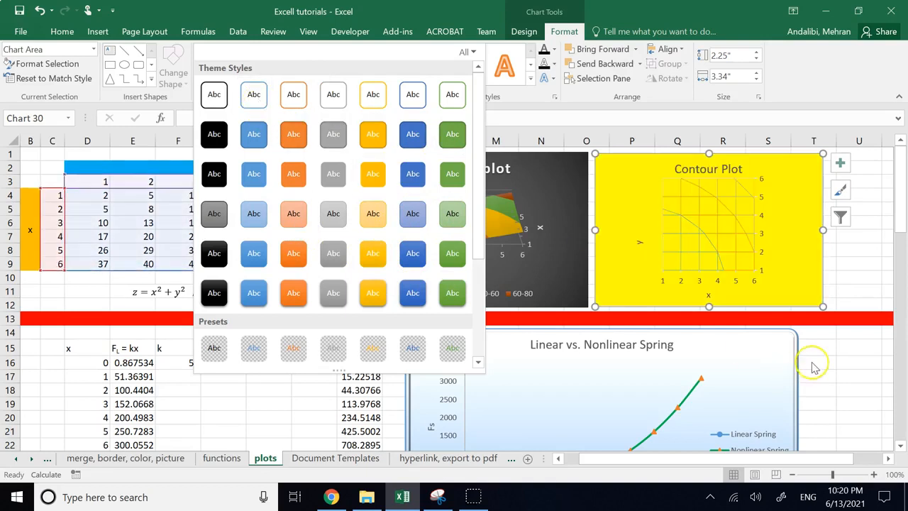
{"action": "left_click", "coordinate": [860, 372]}
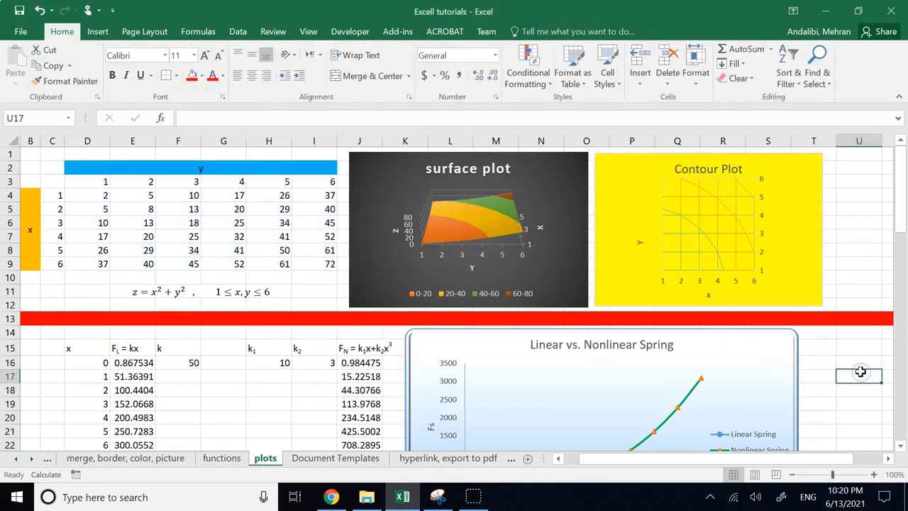
Step: Examine the grades list in column D below the spring chart, from its heading to its last row
{"action": "scroll", "coordinate": [563, 326], "scroll_direction": "down", "scroll_amount": 7}
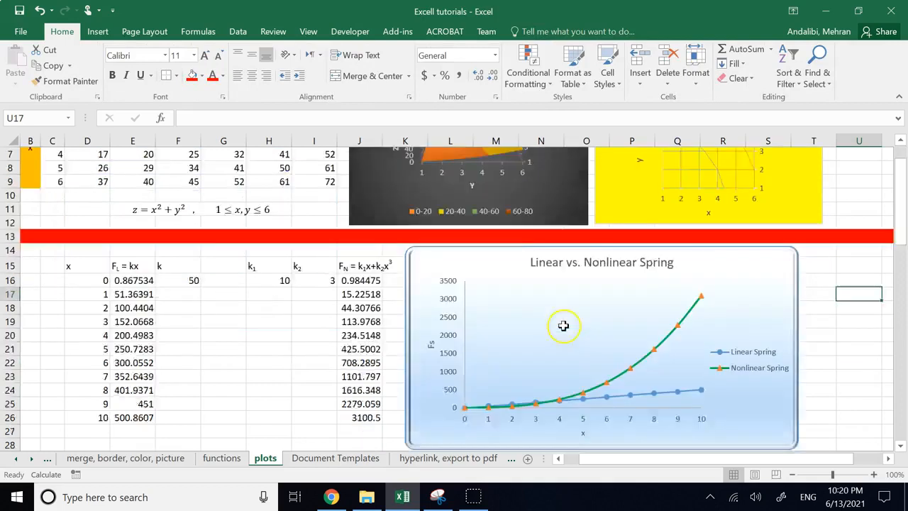
{"action": "scroll", "coordinate": [566, 331], "scroll_direction": "down", "scroll_amount": 3}
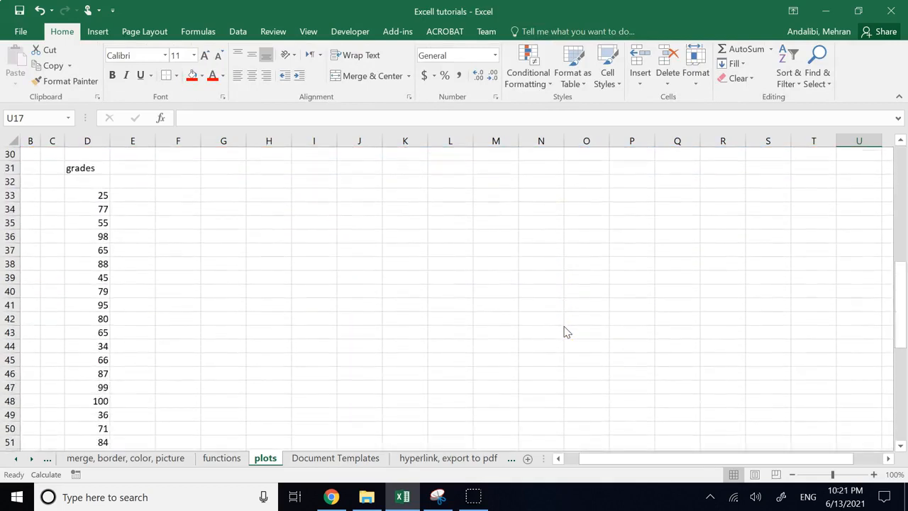
{"action": "scroll", "coordinate": [565, 331], "scroll_direction": "down", "scroll_amount": 3}
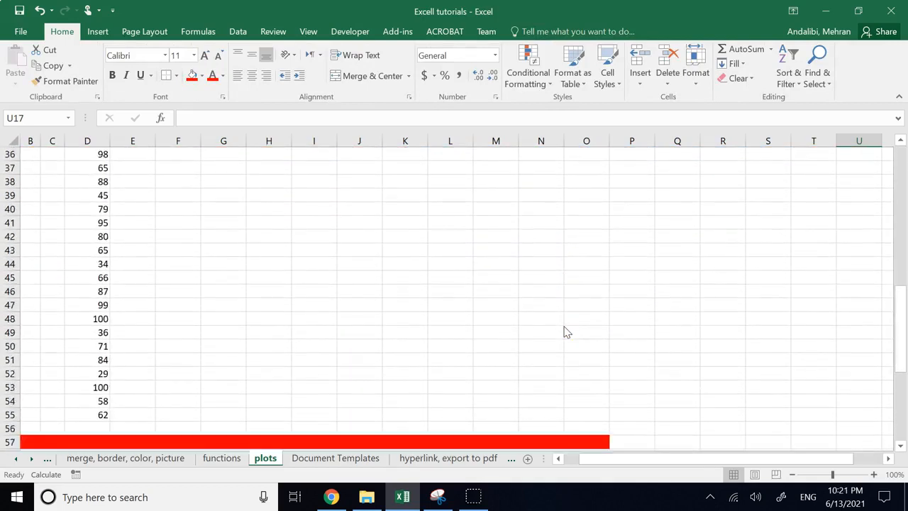
{"action": "scroll", "coordinate": [565, 331], "scroll_direction": "up", "scroll_amount": 3}
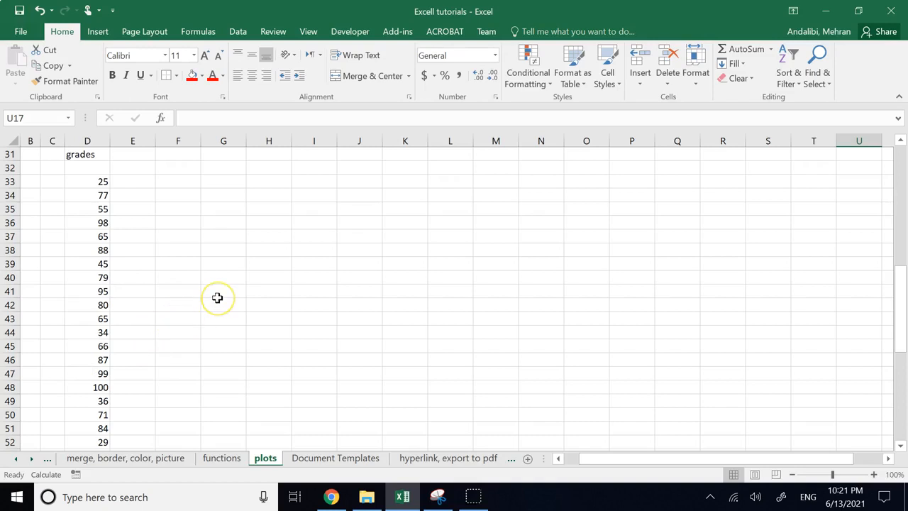
{"action": "scroll", "coordinate": [217, 297], "scroll_direction": "down", "scroll_amount": 3}
{"action": "scroll", "coordinate": [217, 297], "scroll_direction": "up", "scroll_amount": 4}
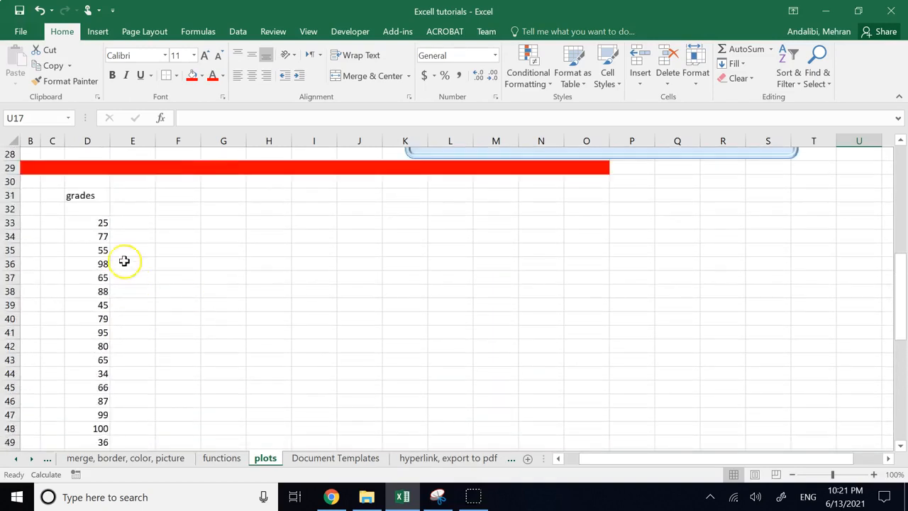
{"action": "scroll", "coordinate": [102, 221], "scroll_direction": "down", "scroll_amount": 4}
{"action": "scroll", "coordinate": [101, 222], "scroll_direction": "up", "scroll_amount": 4}
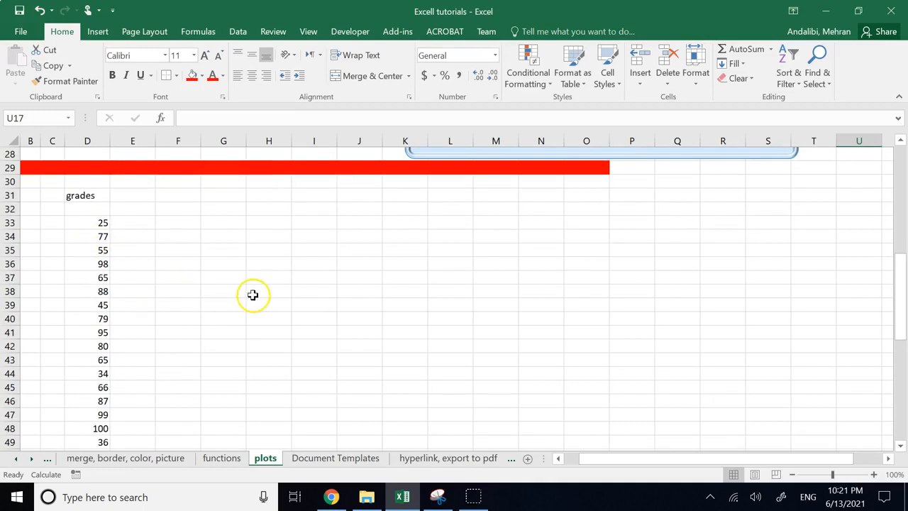
{"action": "scroll", "coordinate": [253, 295], "scroll_direction": "down", "scroll_amount": 2}
{"action": "scroll", "coordinate": [252, 294], "scroll_direction": "up", "scroll_amount": 2}
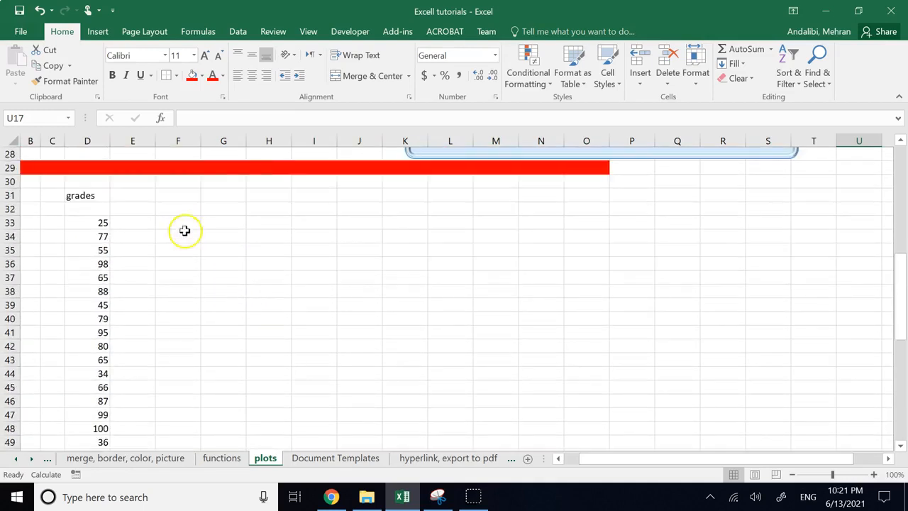
Step: Insert a histogram chart of the grades in D33:D55
{"action": "left_click_drag", "start_coordinate": [92, 222], "coordinate": [91, 425]}
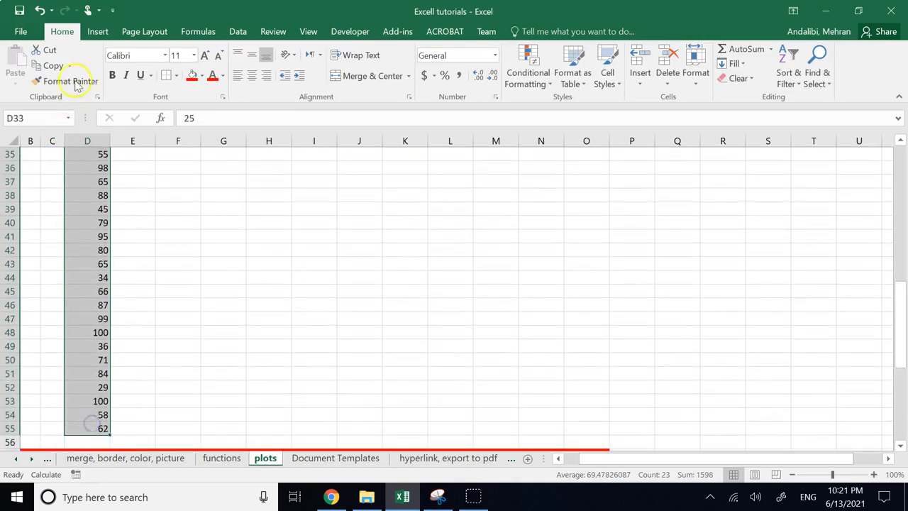
{"action": "left_click", "coordinate": [98, 32]}
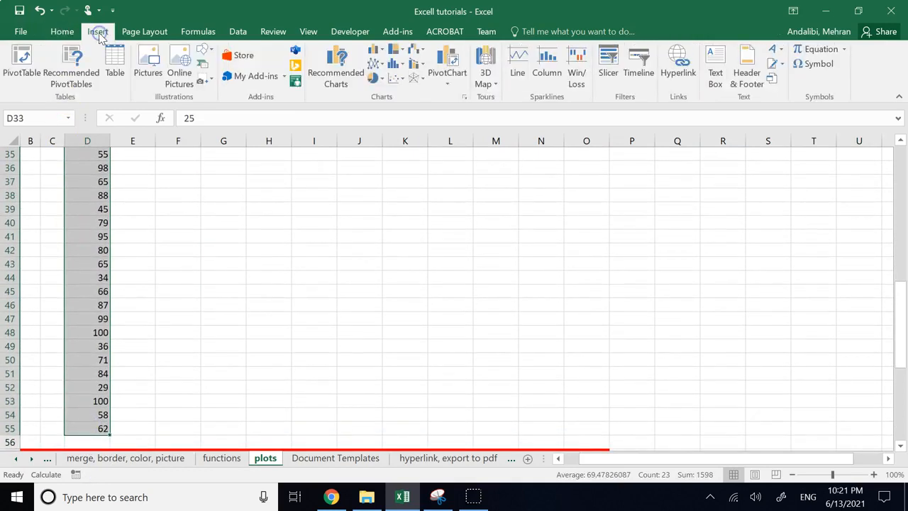
{"action": "left_click", "coordinate": [395, 65]}
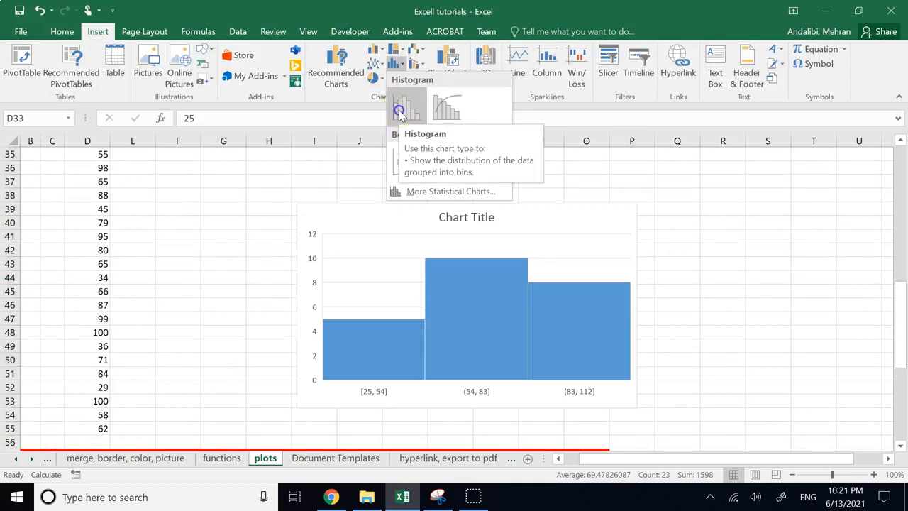
{"action": "left_click", "coordinate": [401, 110]}
{"action": "left_click", "coordinate": [780, 293]}
Step: Highlight the histogram's bars individually to examine how the grades are grouped into bins
{"action": "left_click", "coordinate": [525, 350]}
{"action": "left_click", "coordinate": [488, 336]}
{"action": "left_click", "coordinate": [410, 350]}
{"action": "left_click", "coordinate": [468, 349]}
{"action": "left_click", "coordinate": [589, 348]}
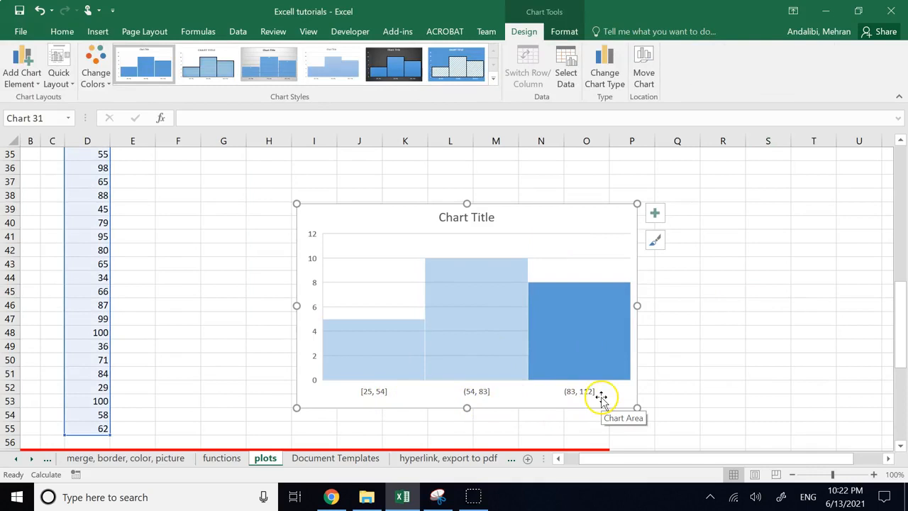
{"action": "left_click", "coordinate": [187, 361]}
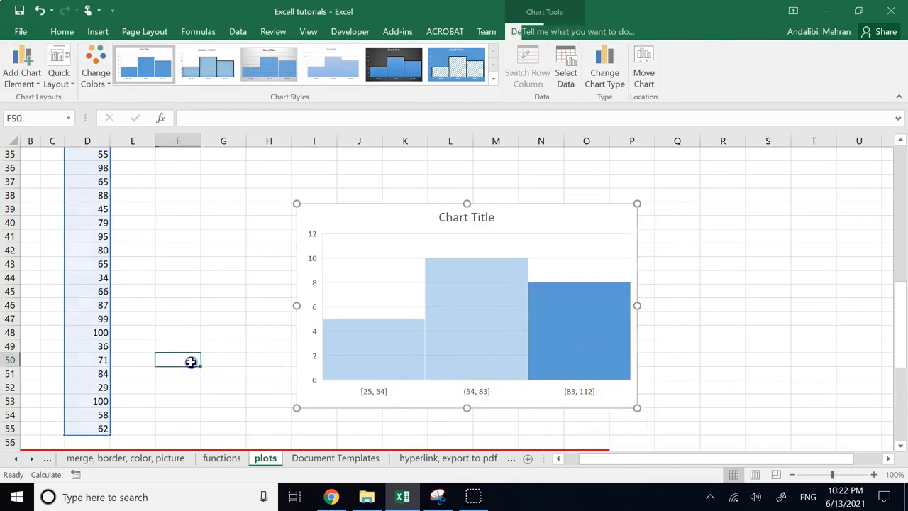
{"action": "left_click", "coordinate": [510, 360]}
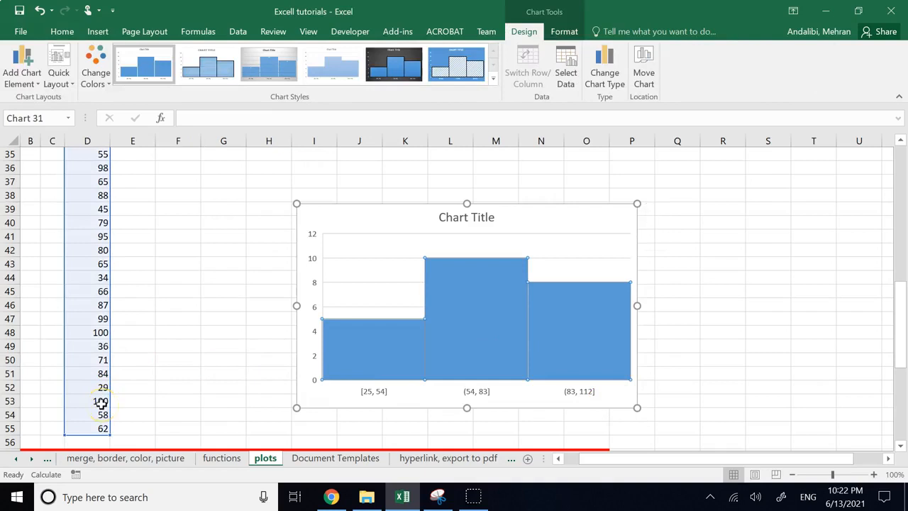
Step: Compare the grades in column D with the histogram's bin ranges and bar values
{"action": "scroll", "coordinate": [101, 401], "scroll_direction": "up", "scroll_amount": 2}
{"action": "left_click", "coordinate": [166, 370]}
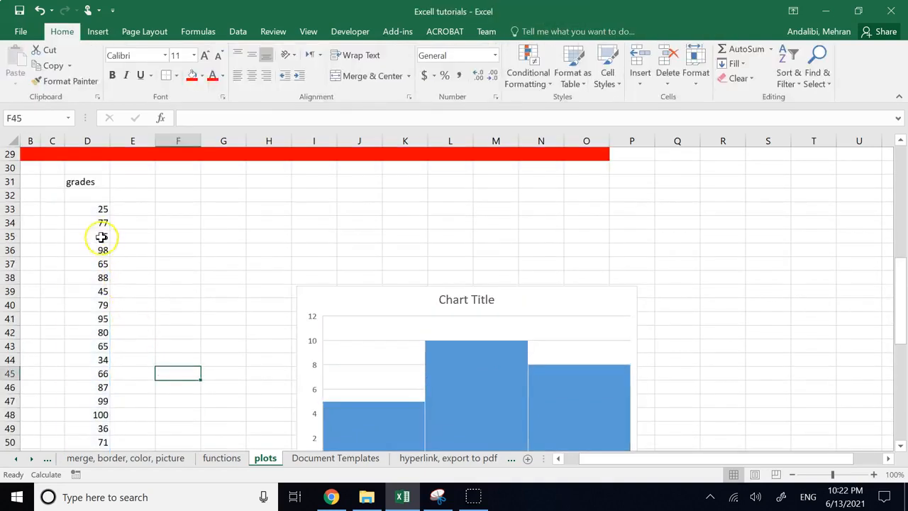
{"action": "scroll", "coordinate": [209, 244], "scroll_direction": "down", "scroll_amount": 1}
{"action": "scroll", "coordinate": [209, 244], "scroll_direction": "down", "scroll_amount": 2}
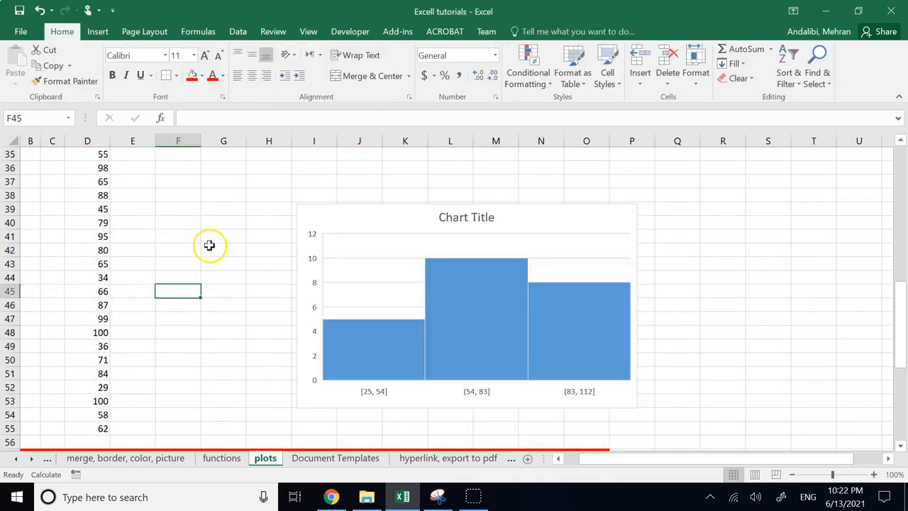
{"action": "mouse_move", "coordinate": [322, 322]}
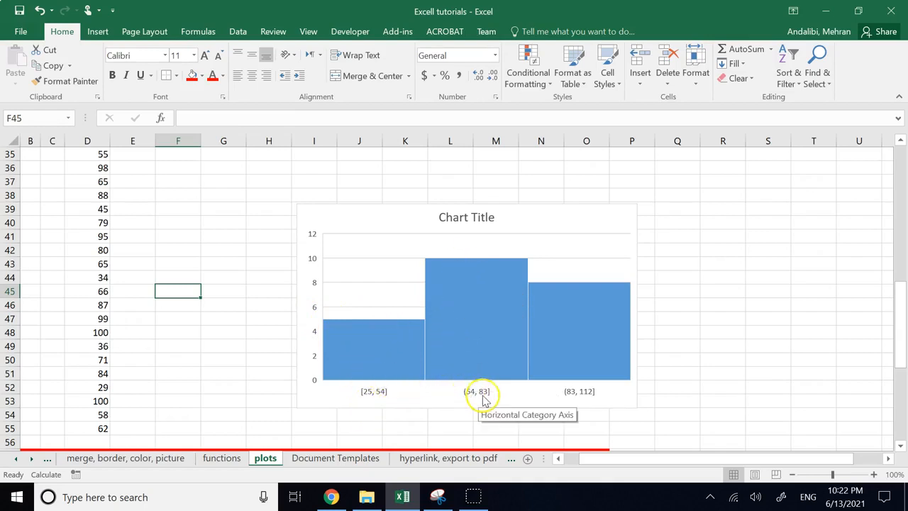
{"action": "mouse_move", "coordinate": [539, 290]}
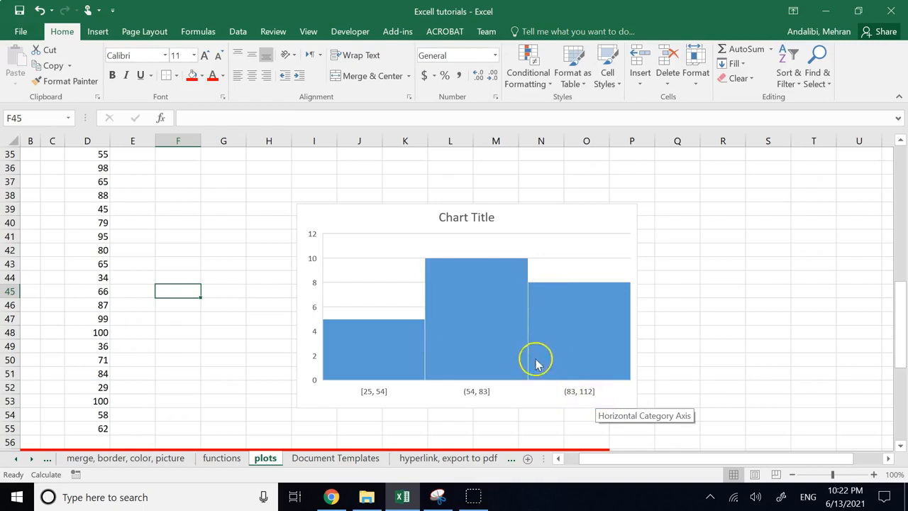
{"action": "mouse_move", "coordinate": [606, 311]}
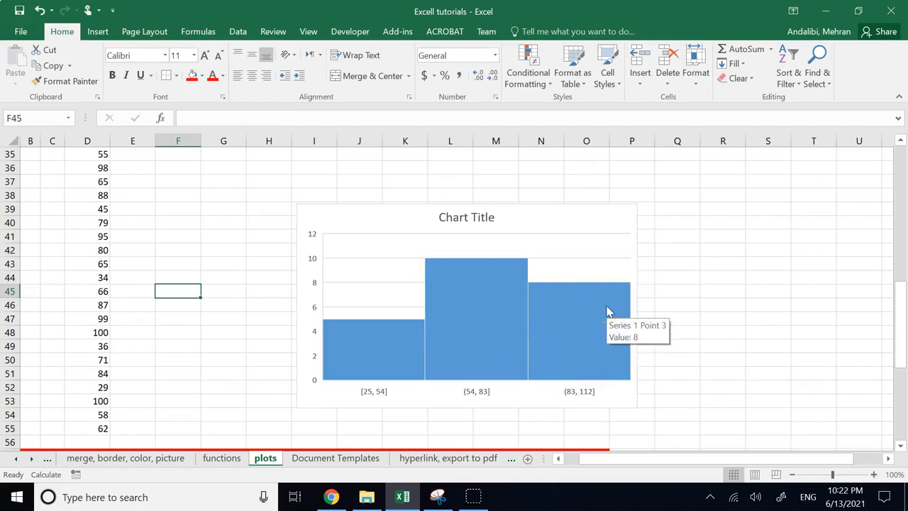
Step: Select the first, middle and last histogram bars in turn to compare their bins, and deselect the chart
{"action": "left_click", "coordinate": [364, 348]}
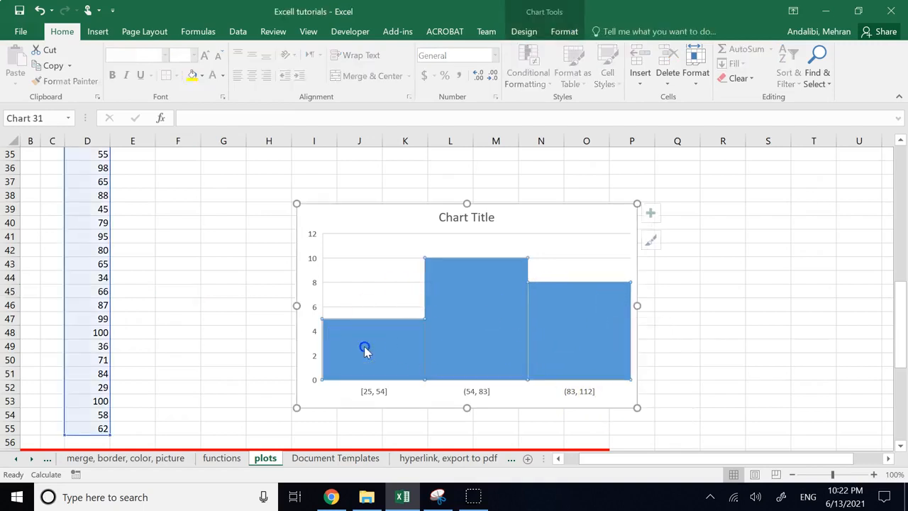
{"action": "left_click", "coordinate": [470, 344]}
{"action": "left_click", "coordinate": [561, 350]}
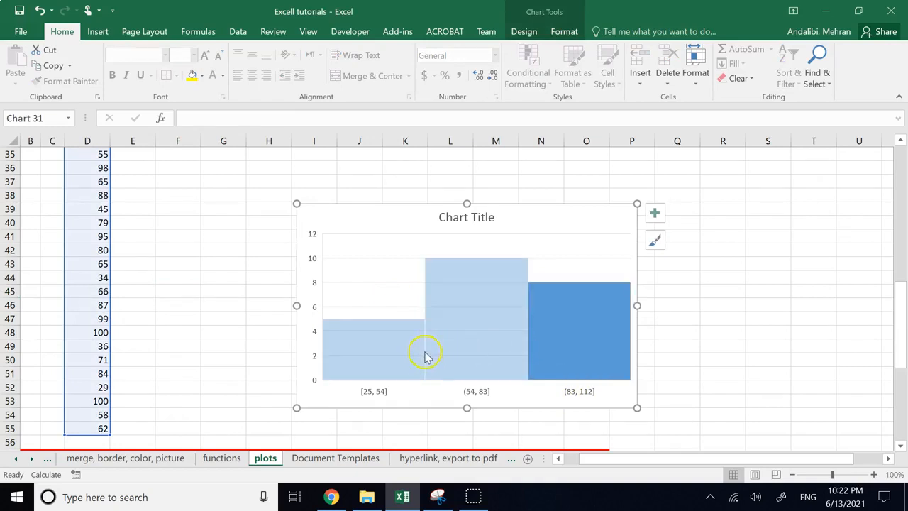
{"action": "left_click", "coordinate": [418, 354]}
{"action": "left_click", "coordinate": [482, 343]}
{"action": "left_click", "coordinate": [586, 336]}
{"action": "left_click", "coordinate": [399, 348]}
{"action": "left_click", "coordinate": [458, 348]}
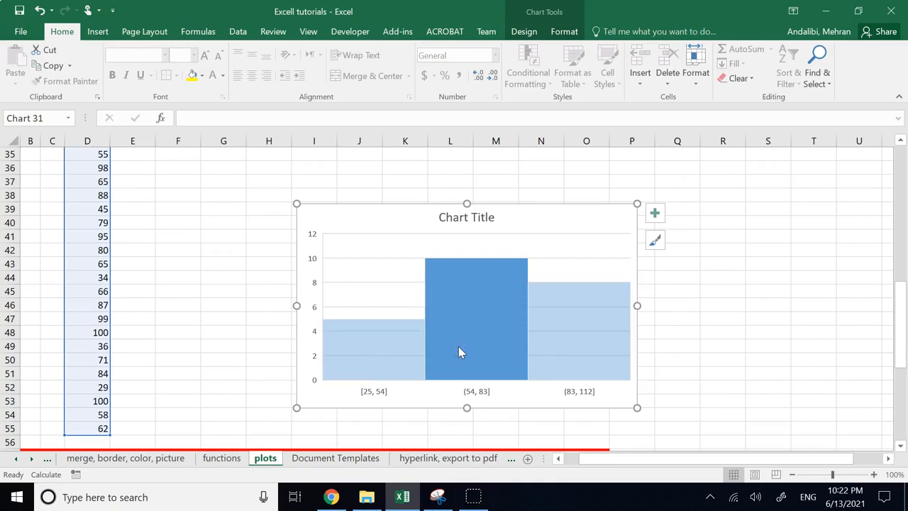
{"action": "left_click", "coordinate": [704, 348]}
Step: Review the whole grades list alongside the histogram, checking the bin boundaries on its horizontal axis
{"action": "scroll", "coordinate": [536, 334], "scroll_direction": "up", "scroll_amount": 2}
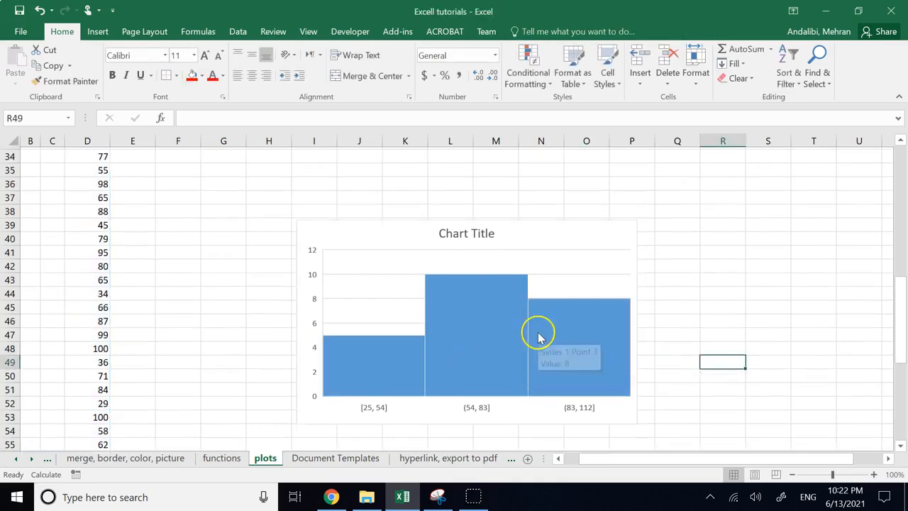
{"action": "scroll", "coordinate": [537, 334], "scroll_direction": "down", "scroll_amount": 2}
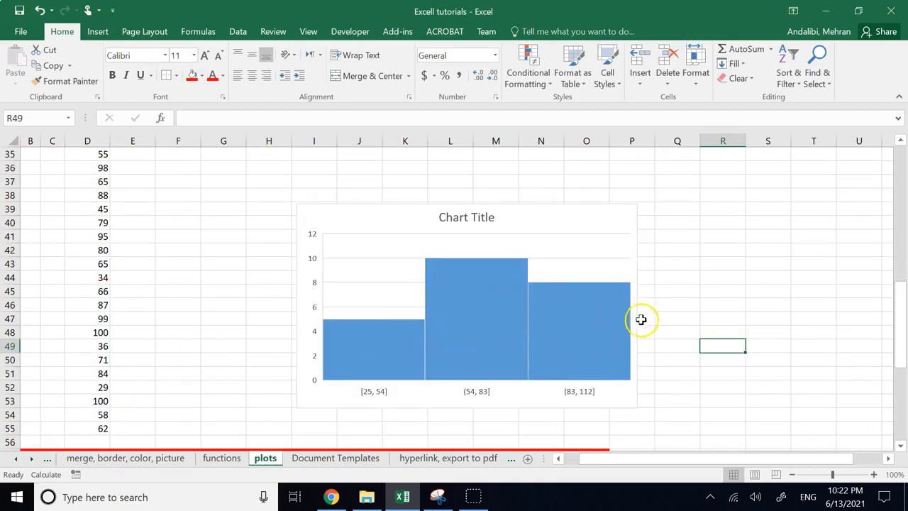
{"action": "scroll", "coordinate": [183, 366], "scroll_direction": "down", "scroll_amount": 1}
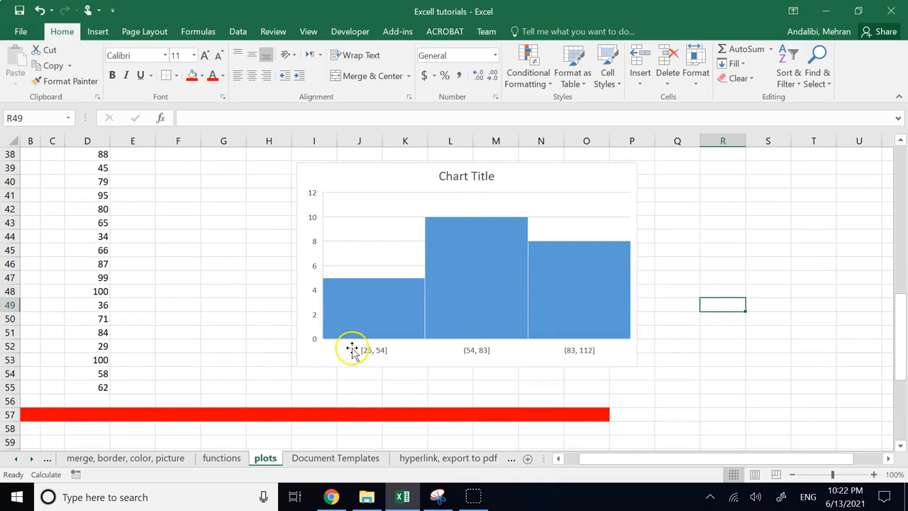
{"action": "scroll", "coordinate": [134, 350], "scroll_direction": "up", "scroll_amount": 4}
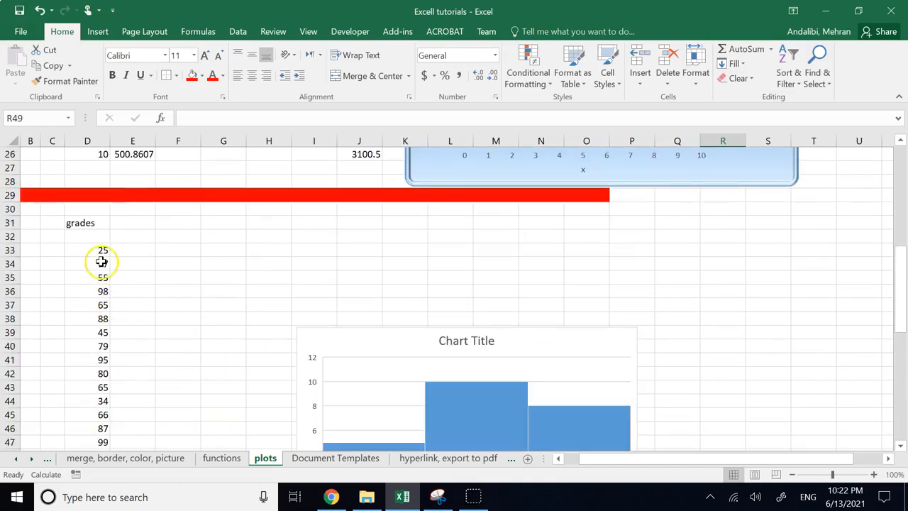
{"action": "scroll", "coordinate": [102, 262], "scroll_direction": "down", "scroll_amount": 2}
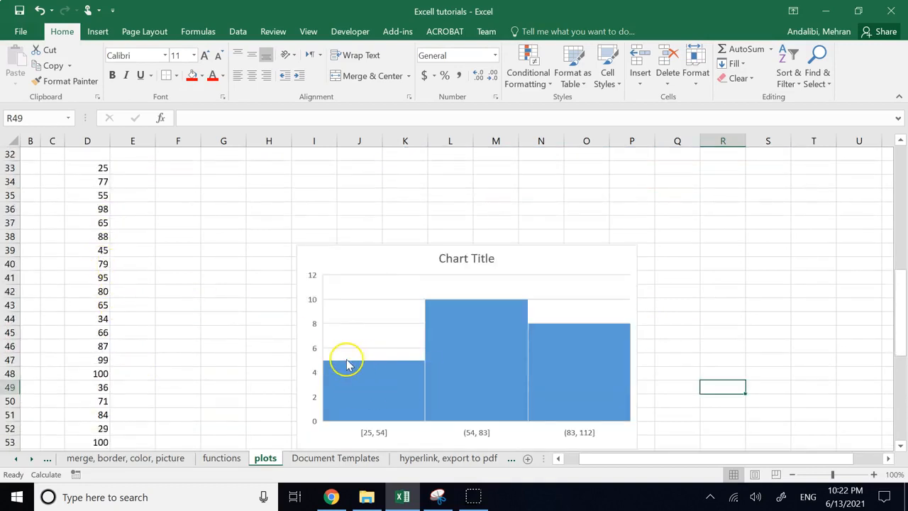
{"action": "mouse_move", "coordinate": [607, 334]}
{"action": "left_click", "coordinate": [586, 227]}
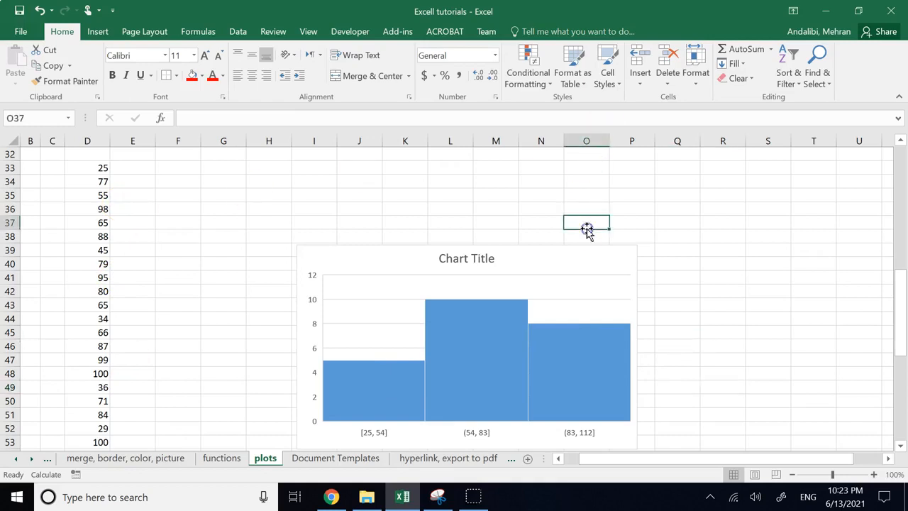
{"action": "left_click", "coordinate": [689, 246]}
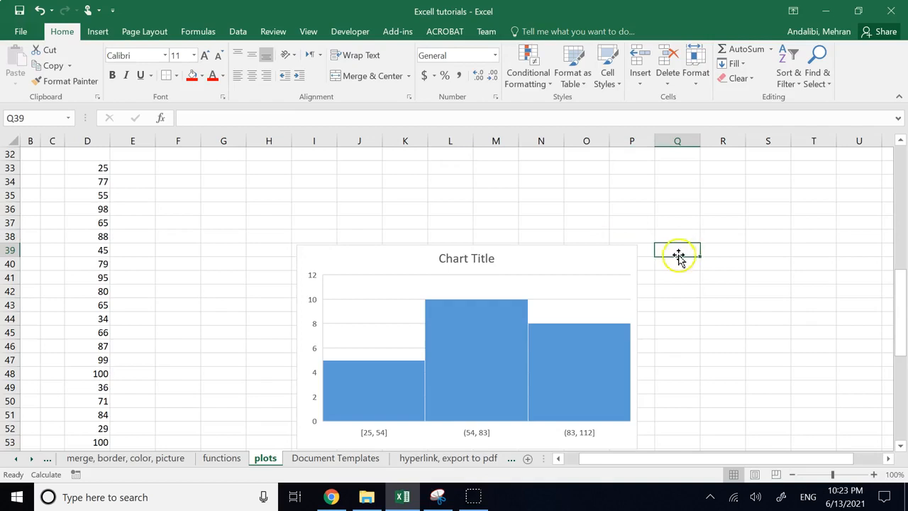
{"action": "scroll", "coordinate": [681, 253], "scroll_direction": "down", "scroll_amount": 2}
{"action": "scroll", "coordinate": [631, 270], "scroll_direction": "up", "scroll_amount": 1}
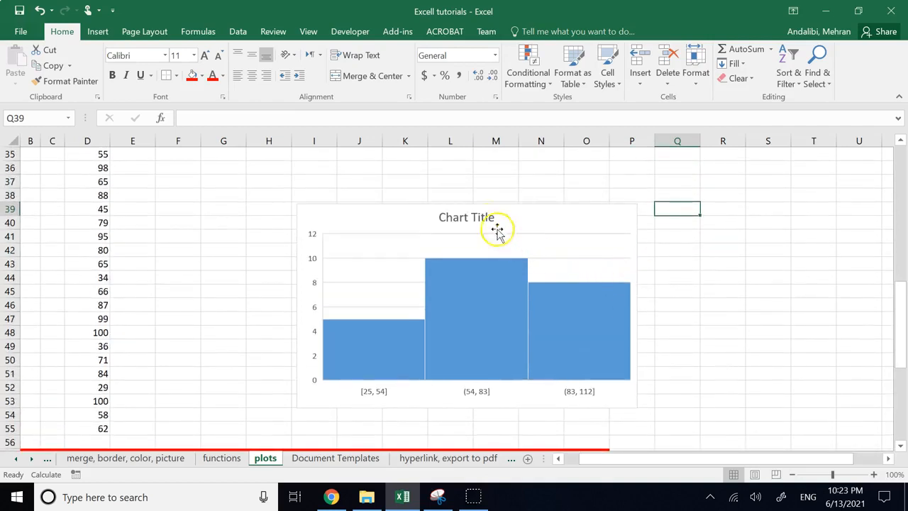
Step: Add axis titles to the histogram and set the horizontal axis title to "grades"
{"action": "left_click", "coordinate": [621, 221]}
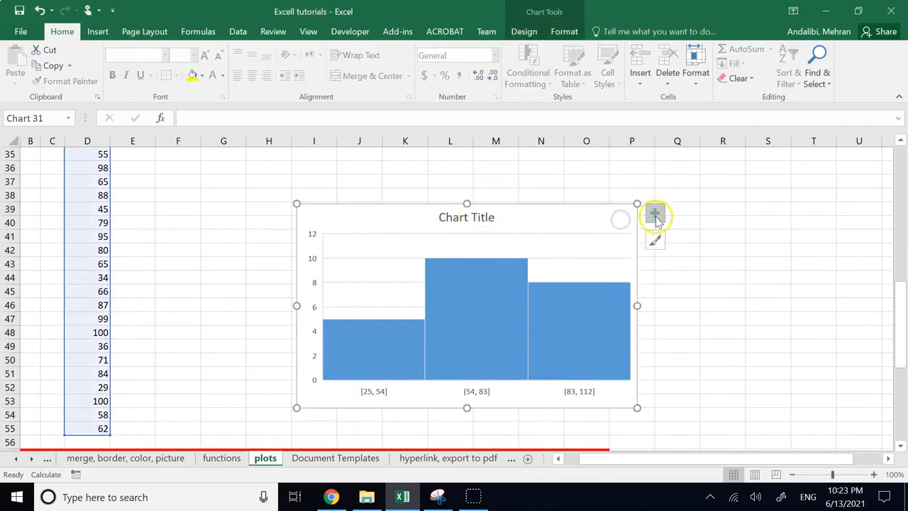
{"action": "left_click", "coordinate": [653, 212]}
{"action": "left_click", "coordinate": [683, 241]}
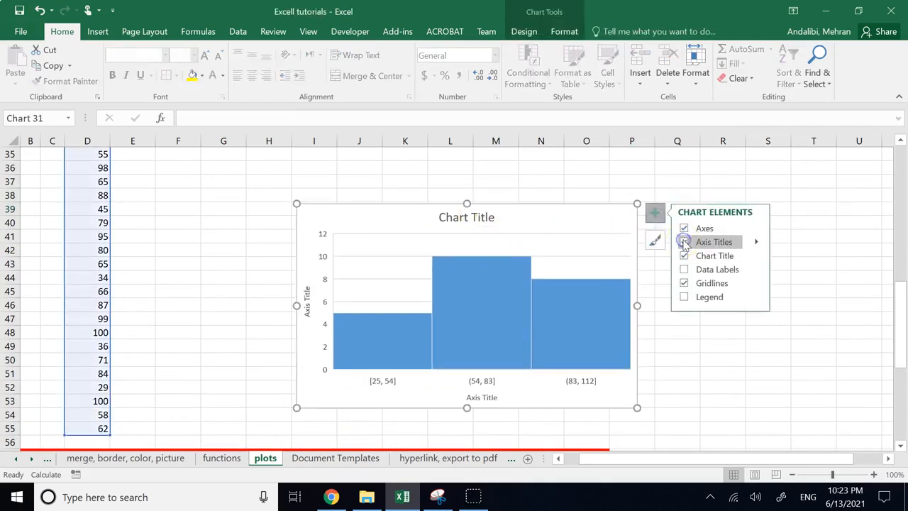
{"action": "double_click", "coordinate": [487, 398]}
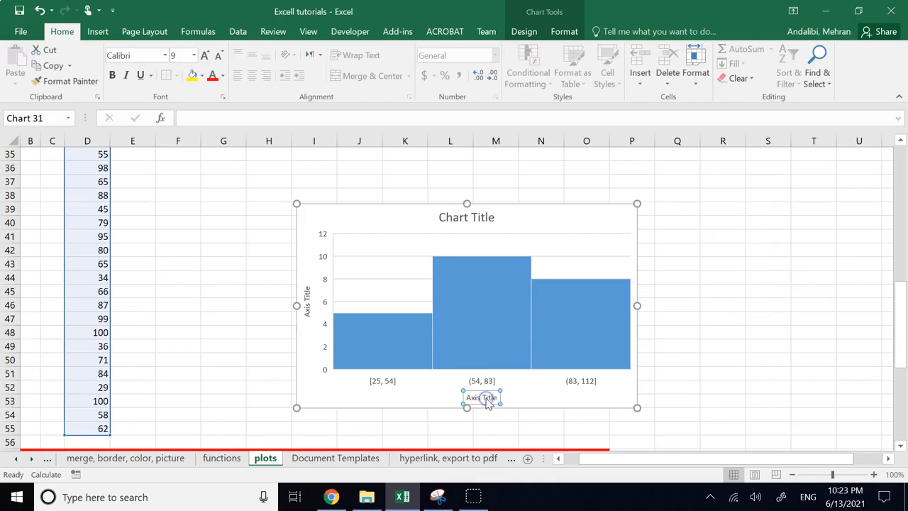
{"action": "triple_click", "coordinate": [486, 398]}
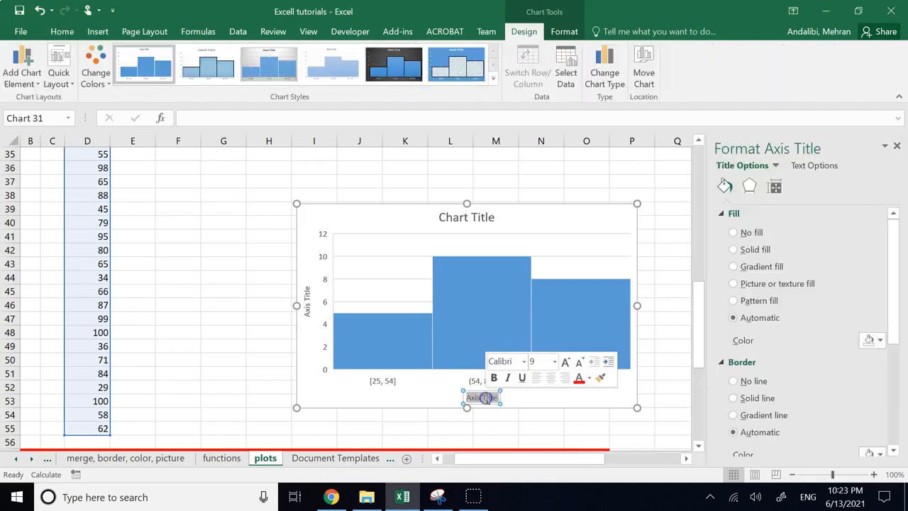
{"action": "key", "text": "BackSpace"}
{"action": "type", "text": "grades"}
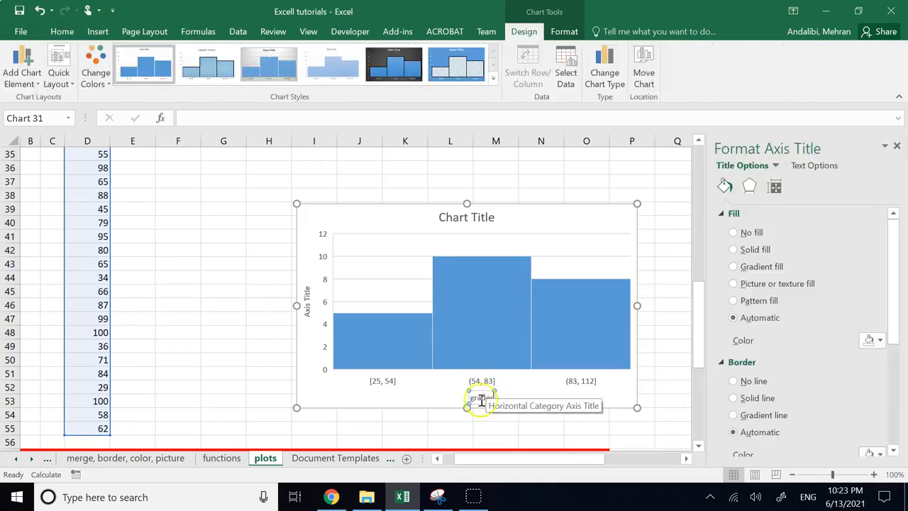
Step: Set the histogram's vertical axis title to "frequency"
{"action": "left_click", "coordinate": [307, 305]}
{"action": "triple_click", "coordinate": [307, 305]}
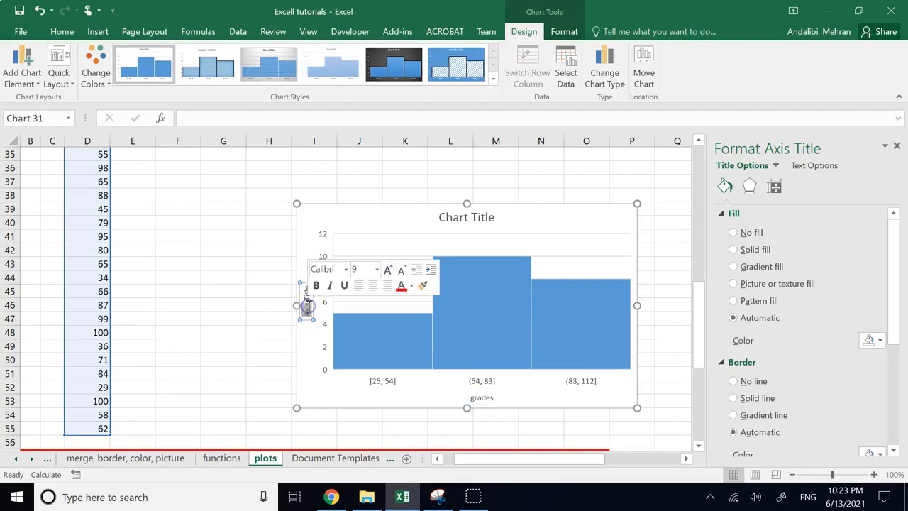
{"action": "key", "text": "BackSpace"}
{"action": "type", "text": "freq"}
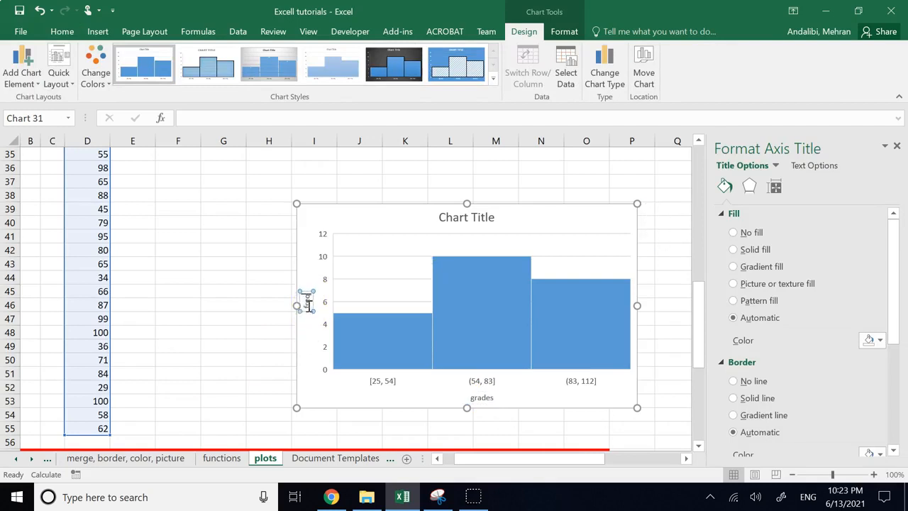
{"action": "type", "text": "uen"}
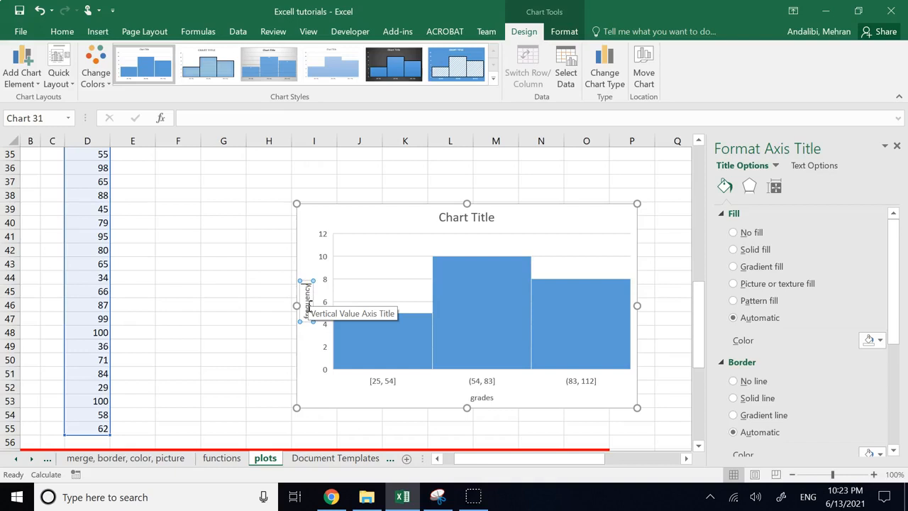
{"action": "type", "text": "cy"}
{"action": "left_click", "coordinate": [253, 247]}
Step: Change the chart title to "Histogram" and deselect the chart
{"action": "left_click", "coordinate": [480, 221]}
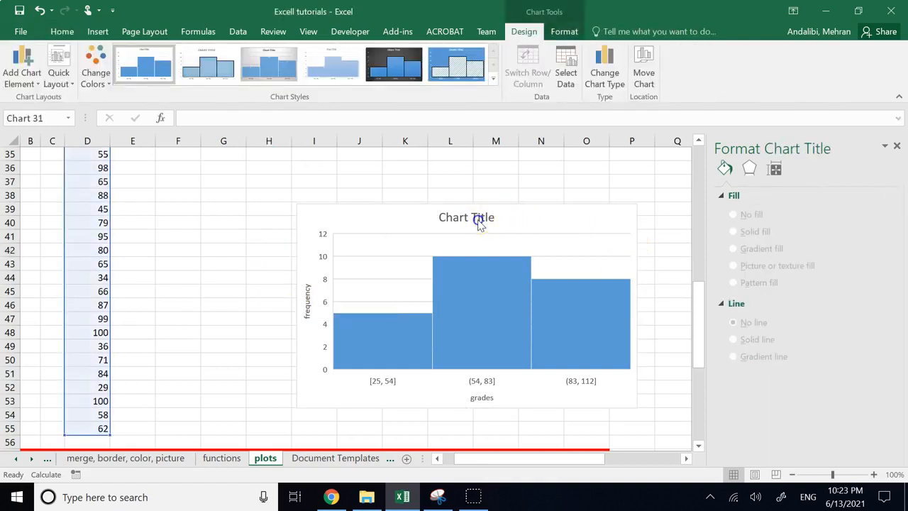
{"action": "triple_click", "coordinate": [477, 219]}
{"action": "type", "text": "His"}
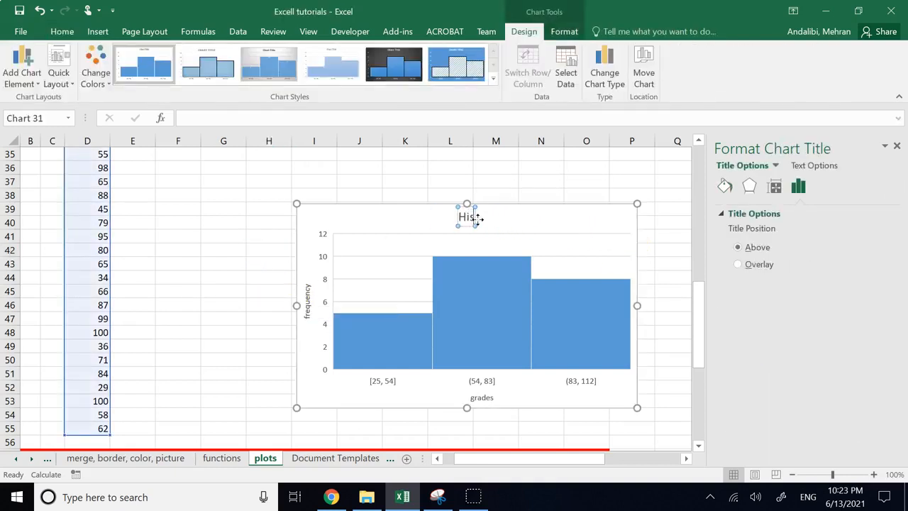
{"action": "type", "text": "togram"}
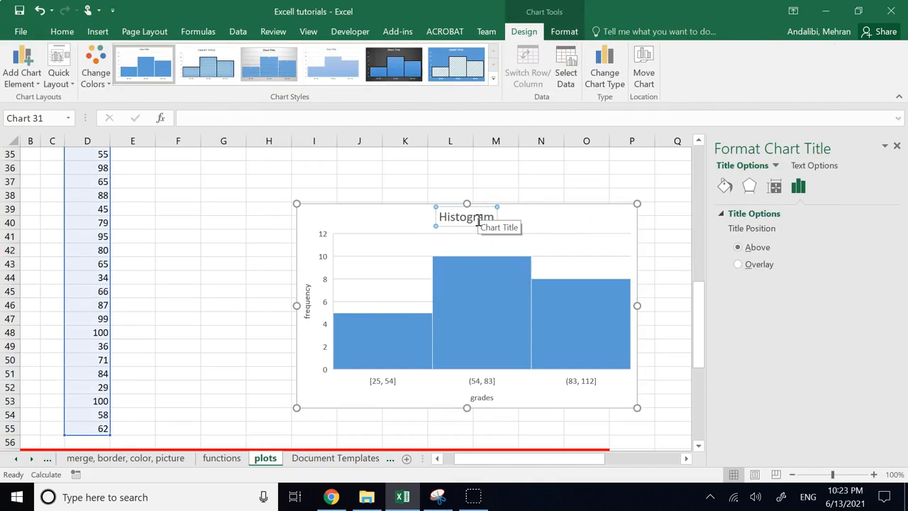
{"action": "left_click", "coordinate": [466, 178]}
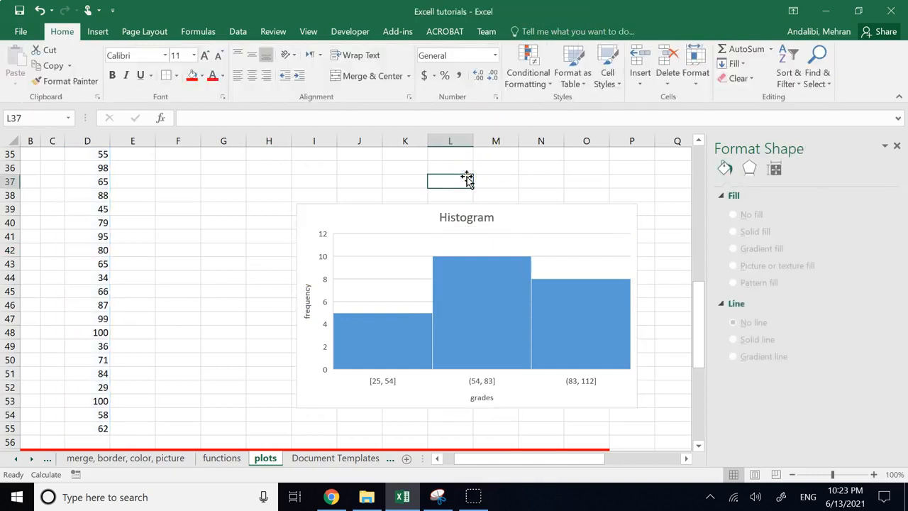
Step: Highlight the histogram's three bars one after another to compare the bins they represent
{"action": "left_click", "coordinate": [515, 352]}
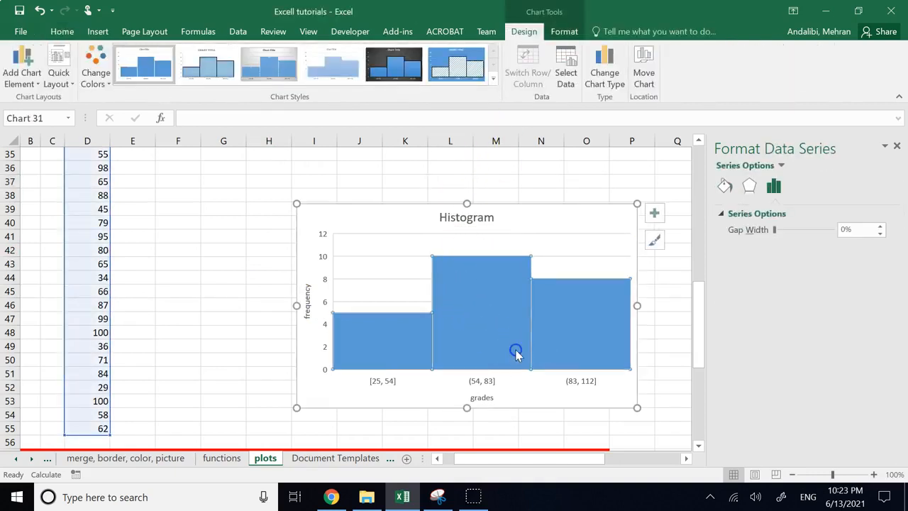
{"action": "left_click", "coordinate": [516, 354]}
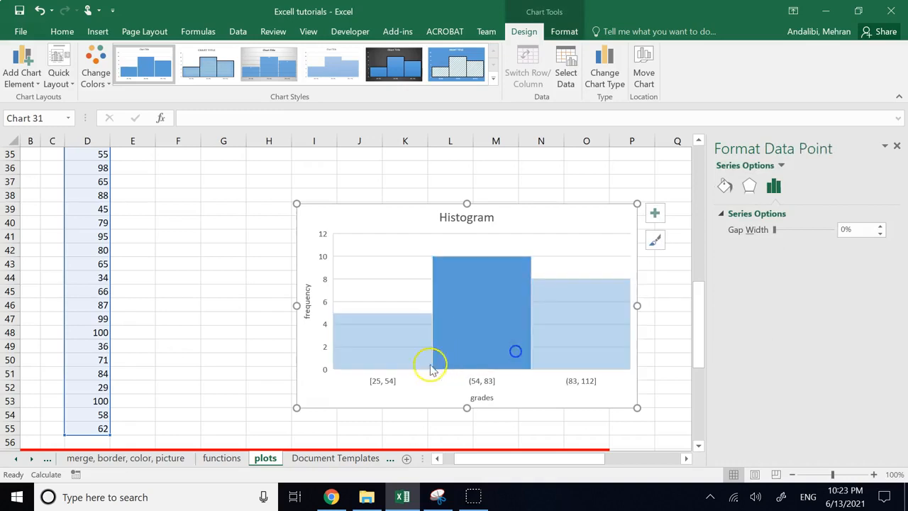
{"action": "left_click", "coordinate": [371, 364]}
{"action": "left_click", "coordinate": [581, 339]}
{"action": "left_click", "coordinate": [519, 343]}
{"action": "left_click", "coordinate": [398, 358]}
{"action": "left_click", "coordinate": [571, 349]}
Step: Format the histogram's horizontal axis so the grades are grouped by number of bins, set to 8
{"action": "left_click", "coordinate": [585, 380]}
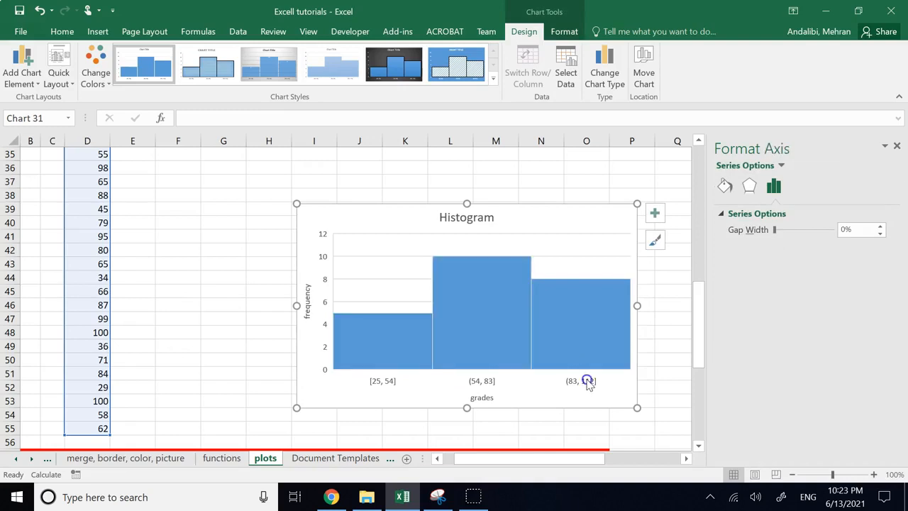
{"action": "right_click", "coordinate": [477, 381]}
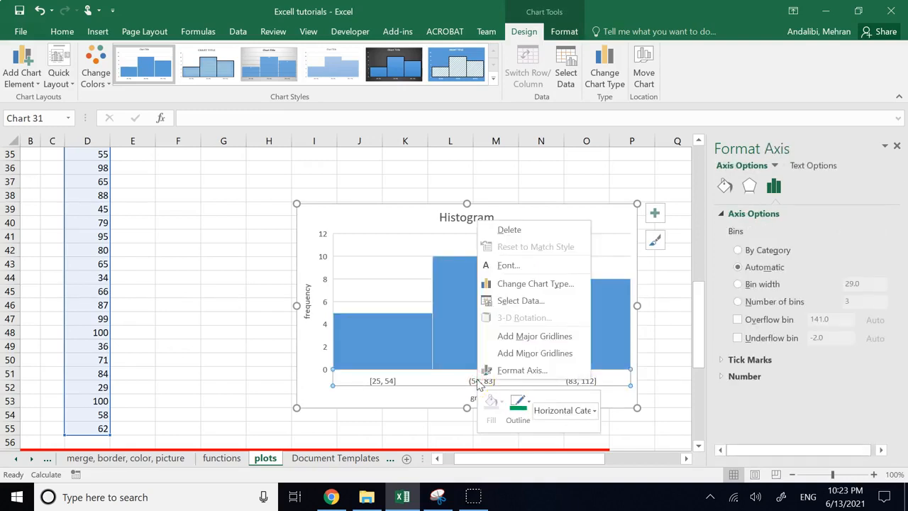
{"action": "left_click", "coordinate": [525, 370]}
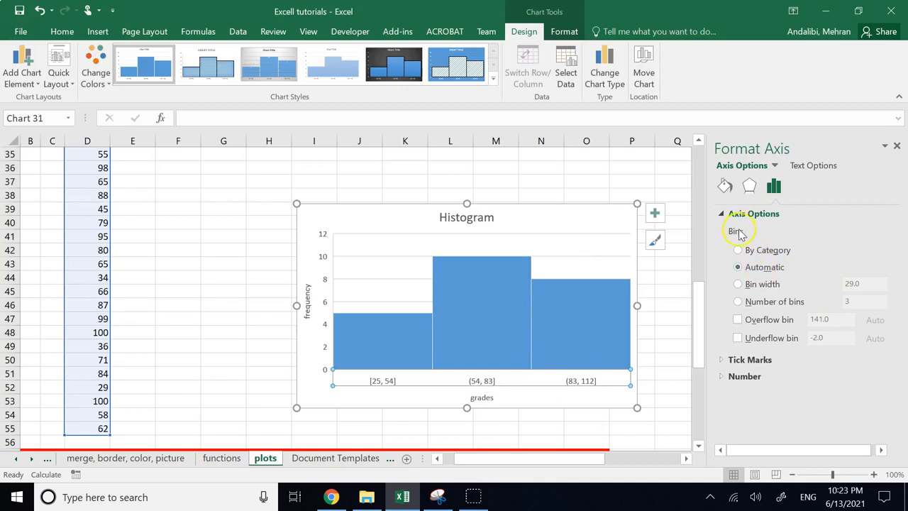
{"action": "mouse_move", "coordinate": [543, 334]}
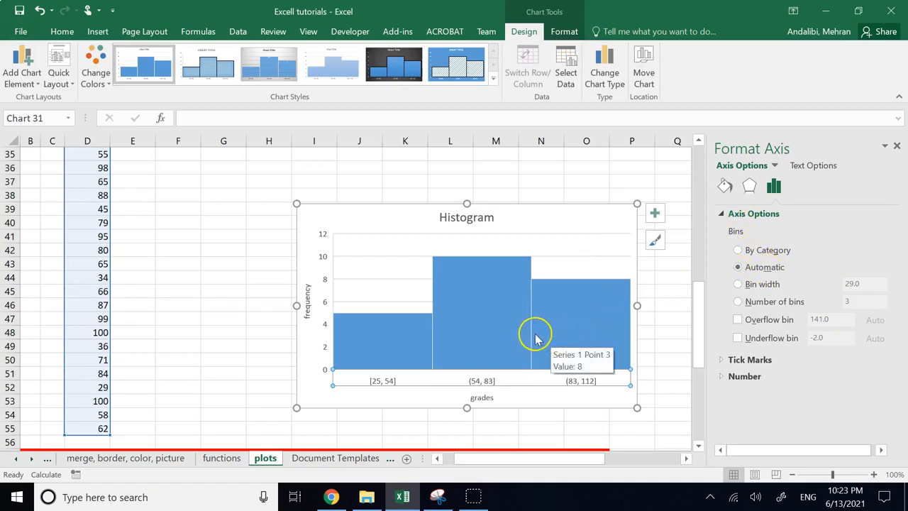
{"action": "left_click", "coordinate": [739, 304]}
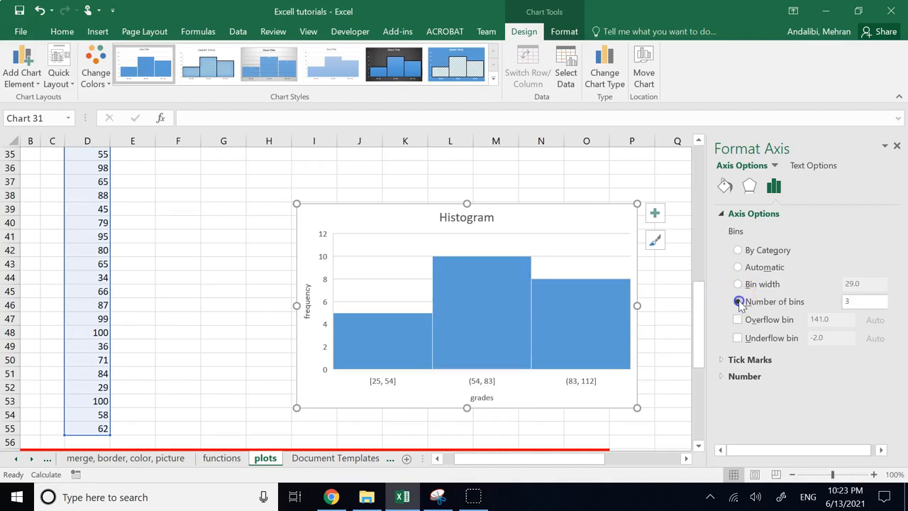
{"action": "double_click", "coordinate": [846, 301]}
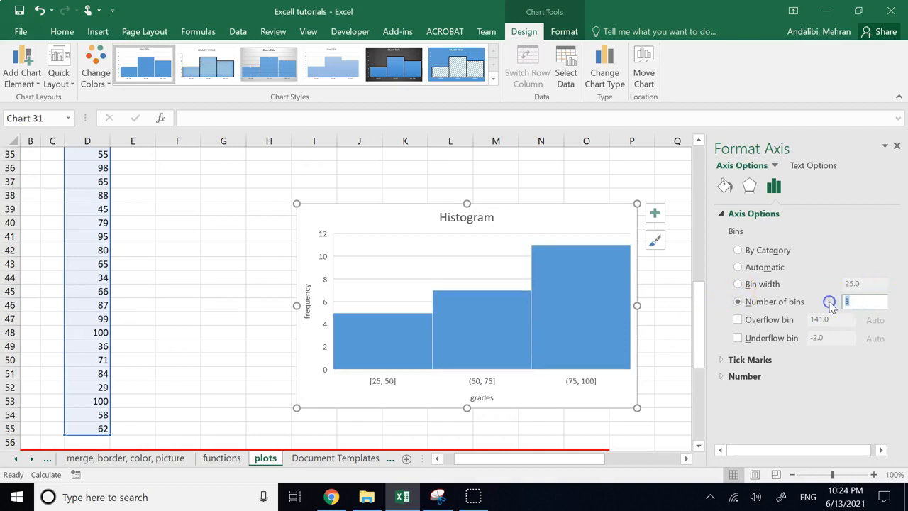
{"action": "left_click", "coordinate": [663, 331]}
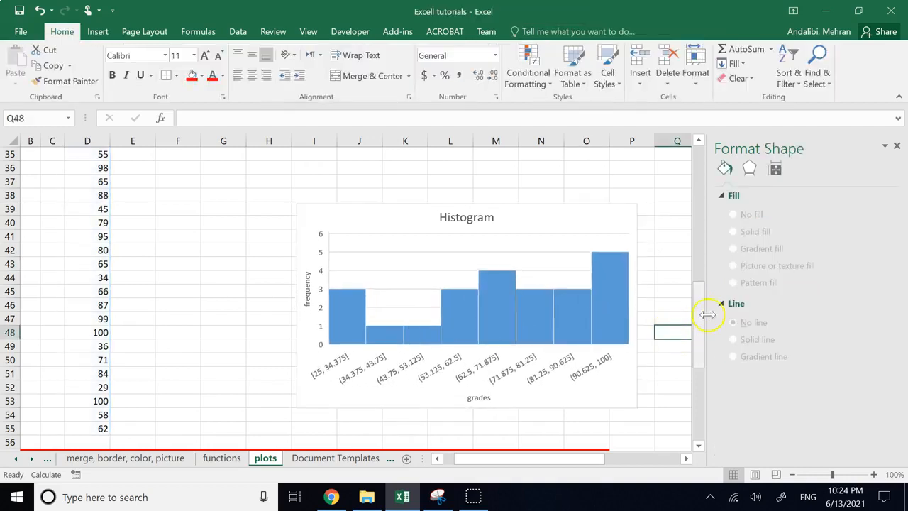
Step: Set the number of bins on the histogram's horizontal axis to 5
{"action": "left_click", "coordinate": [597, 364]}
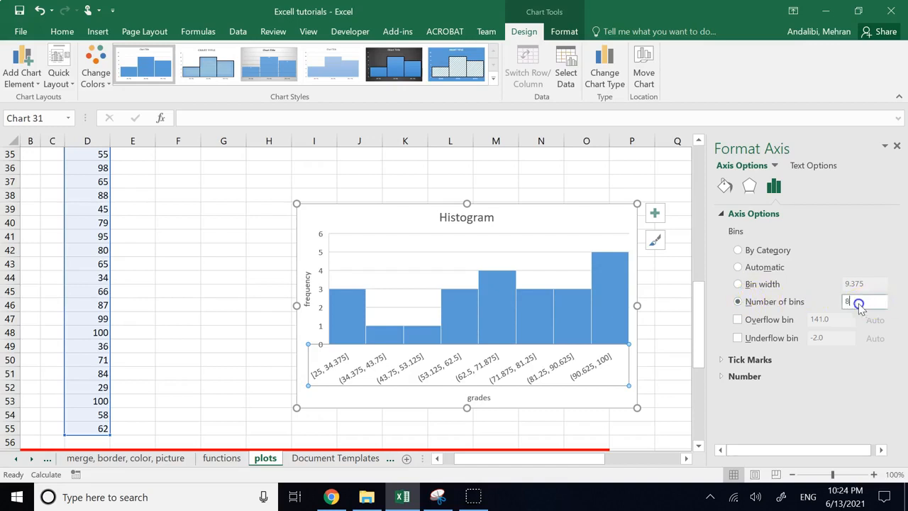
{"action": "left_click", "coordinate": [671, 304]}
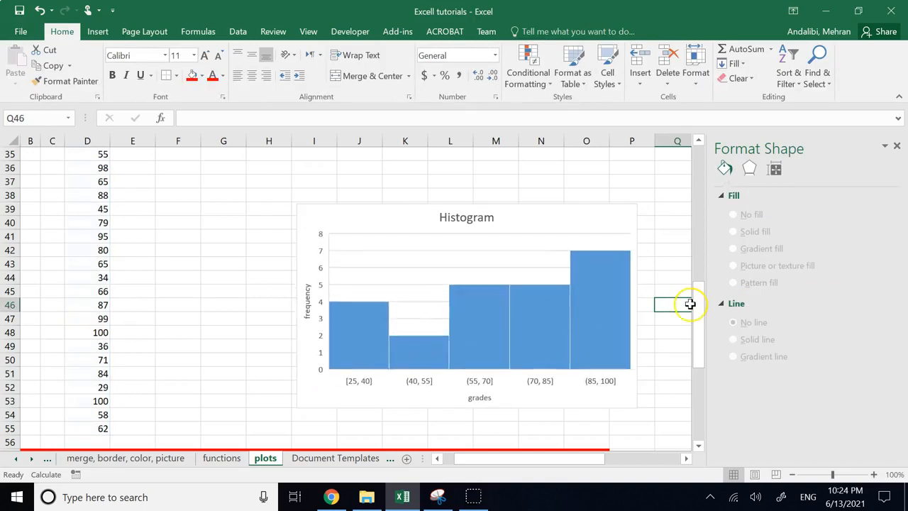
Step: Examine the horizontal axis's tick mark, number, fill and line settings for options affecting the bin labels
{"action": "left_click", "coordinate": [599, 383]}
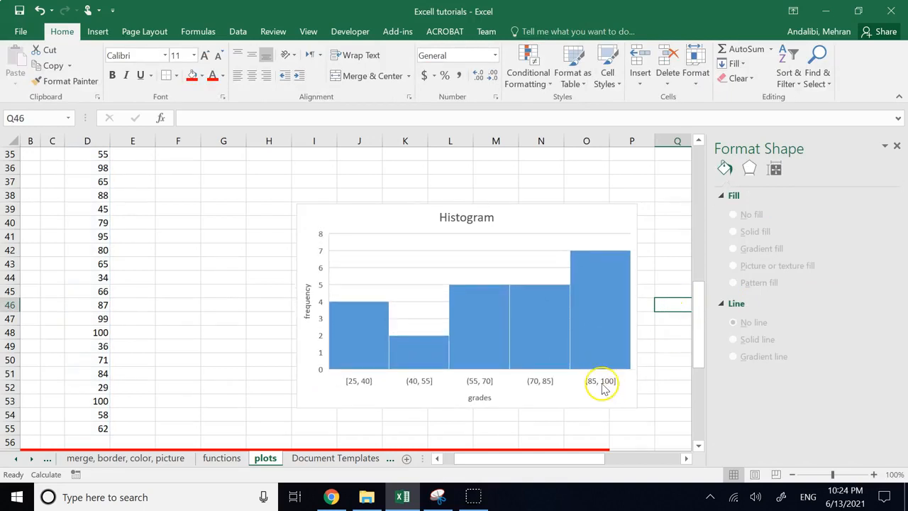
{"action": "left_click", "coordinate": [601, 383]}
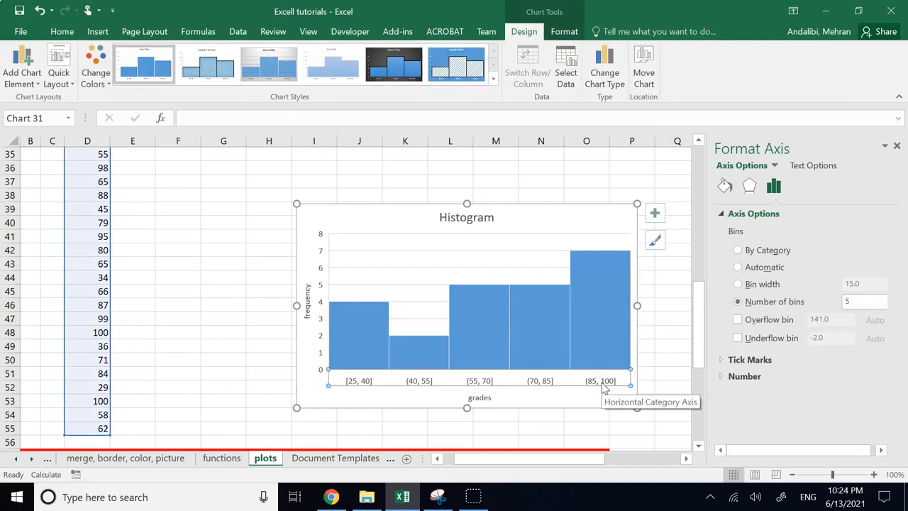
{"action": "left_click", "coordinate": [721, 360]}
{"action": "left_click", "coordinate": [722, 360]}
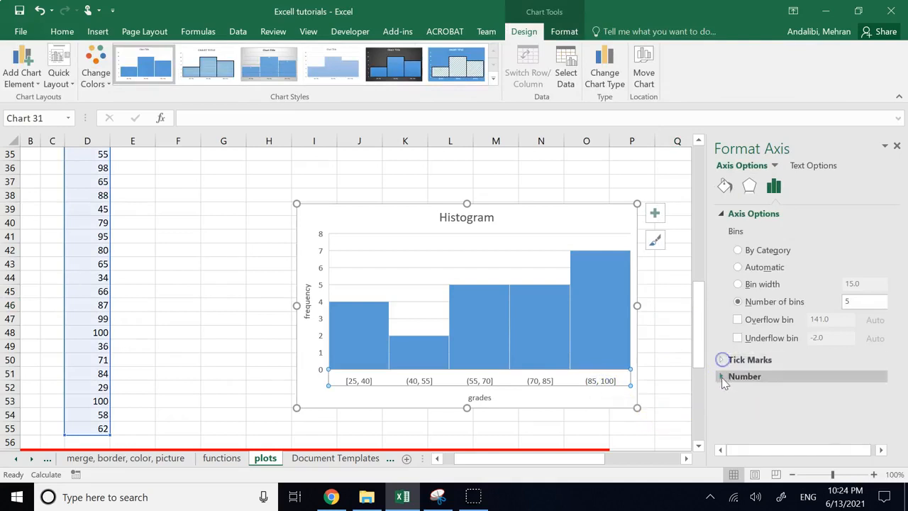
{"action": "left_click", "coordinate": [721, 376]}
{"action": "left_click", "coordinate": [722, 379]}
{"action": "left_click", "coordinate": [724, 184]}
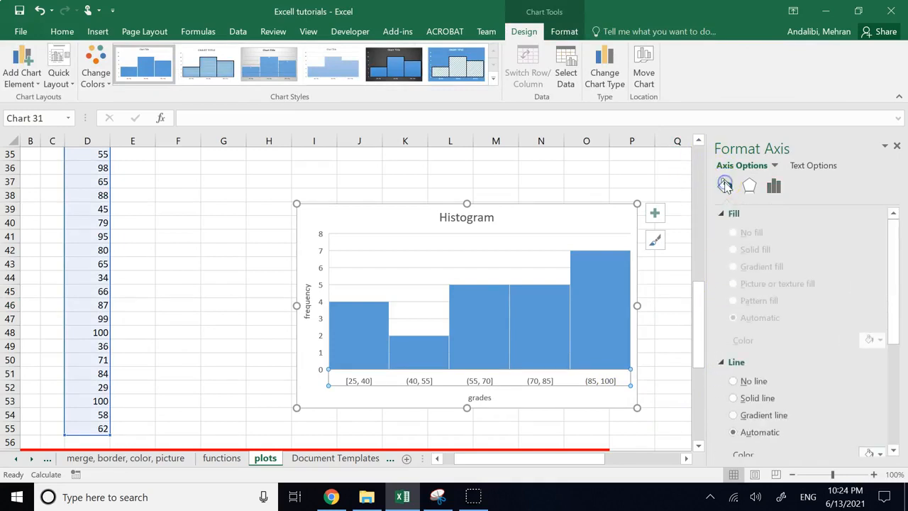
{"action": "scroll", "coordinate": [766, 286], "scroll_direction": "down", "scroll_amount": 3}
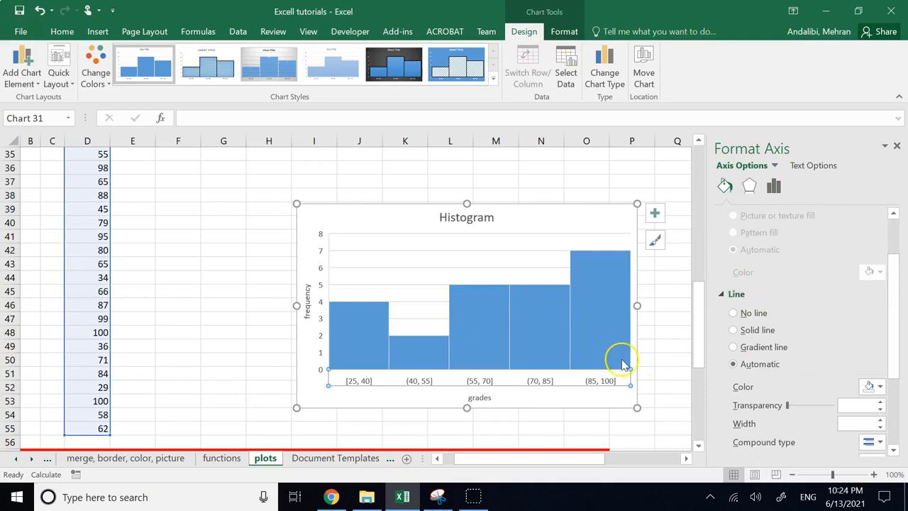
{"action": "mouse_move", "coordinate": [601, 362]}
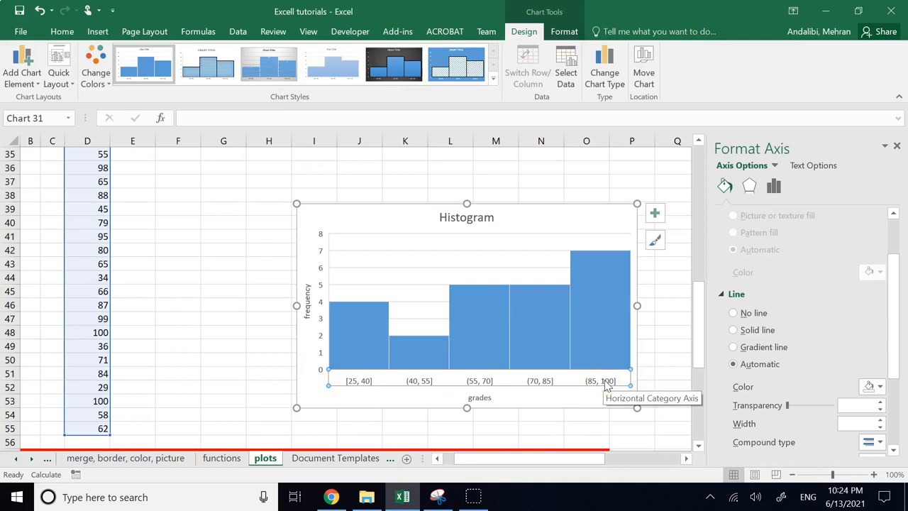
{"action": "left_click", "coordinate": [652, 339]}
{"action": "left_click", "coordinate": [608, 319]}
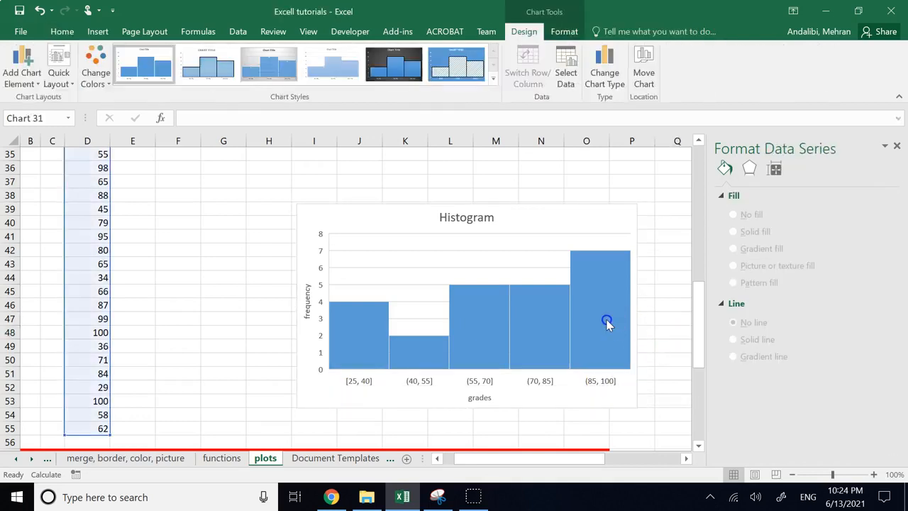
Step: Switch the histogram's horizontal axis grouping to bin width and set the width to 10
{"action": "left_click", "coordinate": [601, 381]}
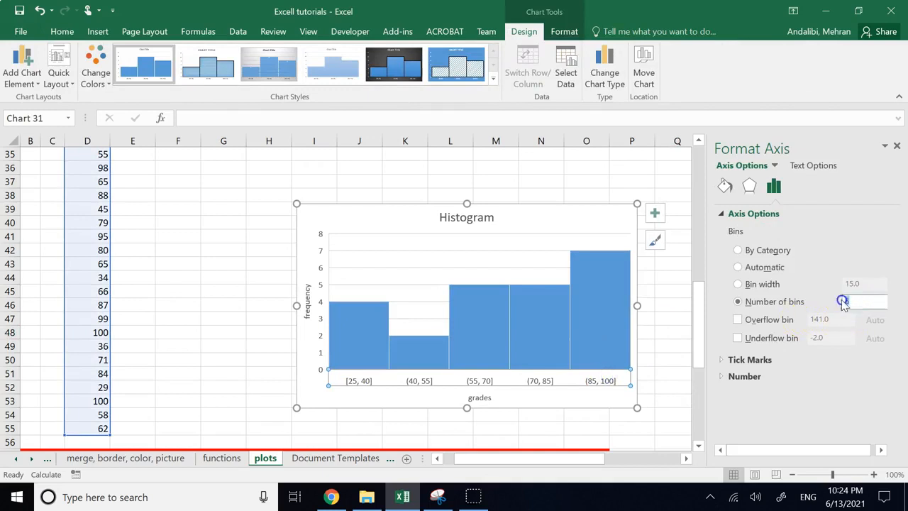
{"action": "left_click", "coordinate": [763, 284]}
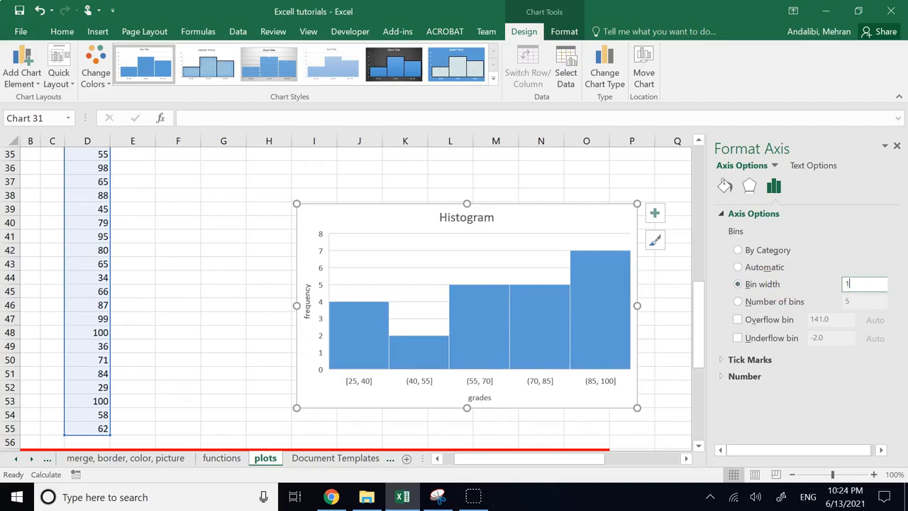
{"action": "left_click", "coordinate": [672, 280]}
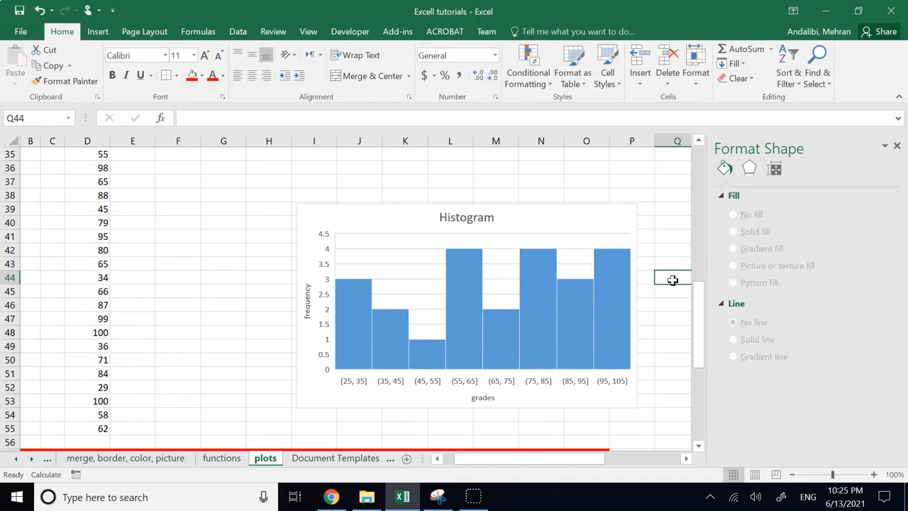
{"action": "left_click", "coordinate": [354, 383]}
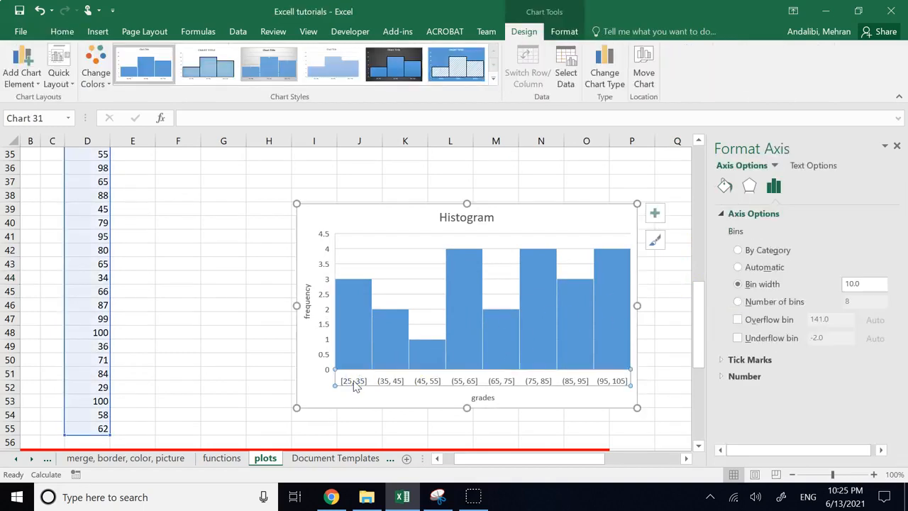
{"action": "left_click", "coordinate": [606, 343]}
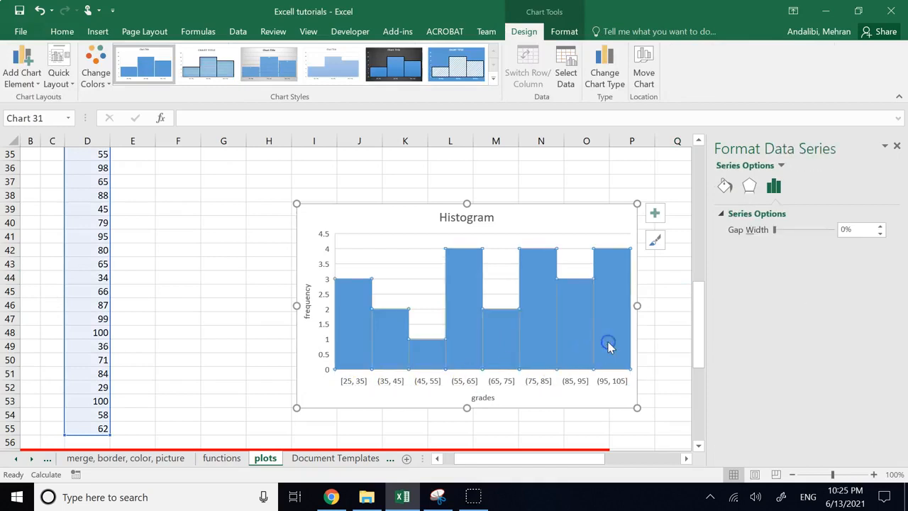
Step: Set the bin width on the histogram's horizontal axis to 15
{"action": "left_click", "coordinate": [591, 383]}
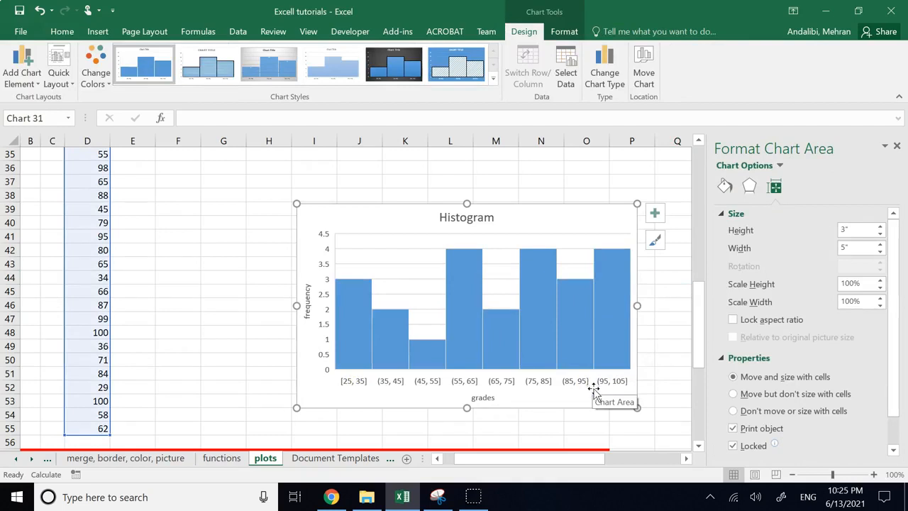
{"action": "scroll", "coordinate": [785, 344], "scroll_direction": "down", "scroll_amount": 1}
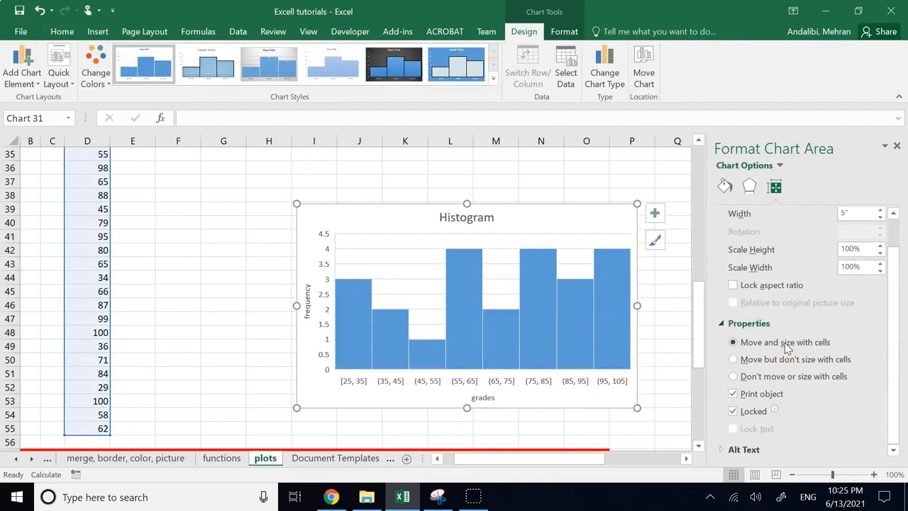
{"action": "scroll", "coordinate": [785, 345], "scroll_direction": "up", "scroll_amount": 1}
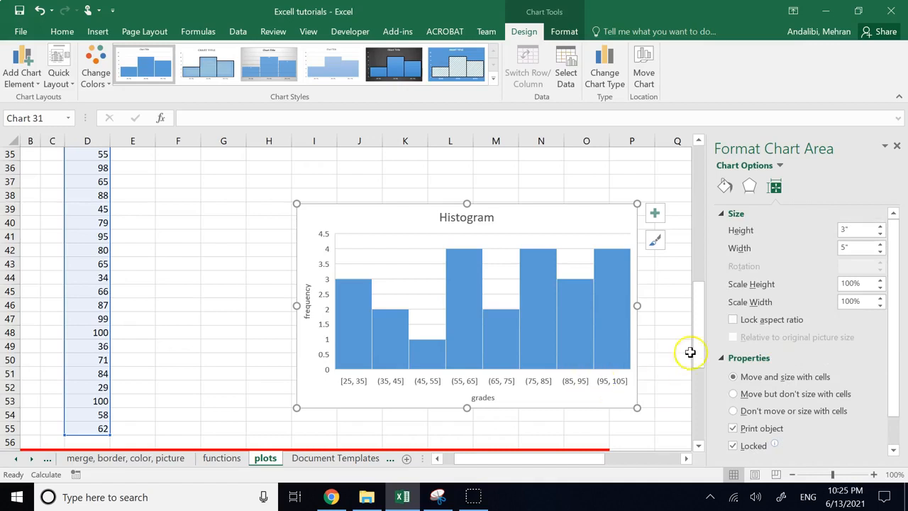
{"action": "mouse_move", "coordinate": [495, 334]}
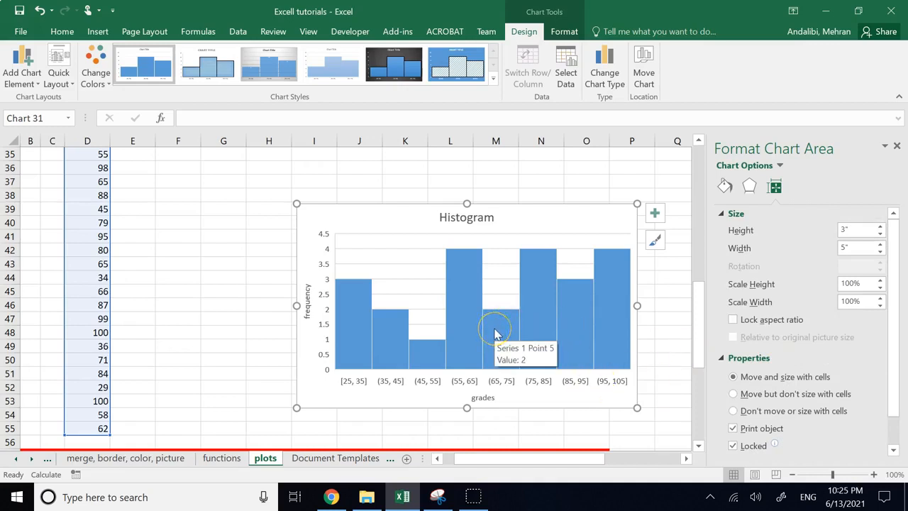
{"action": "left_click", "coordinate": [664, 324]}
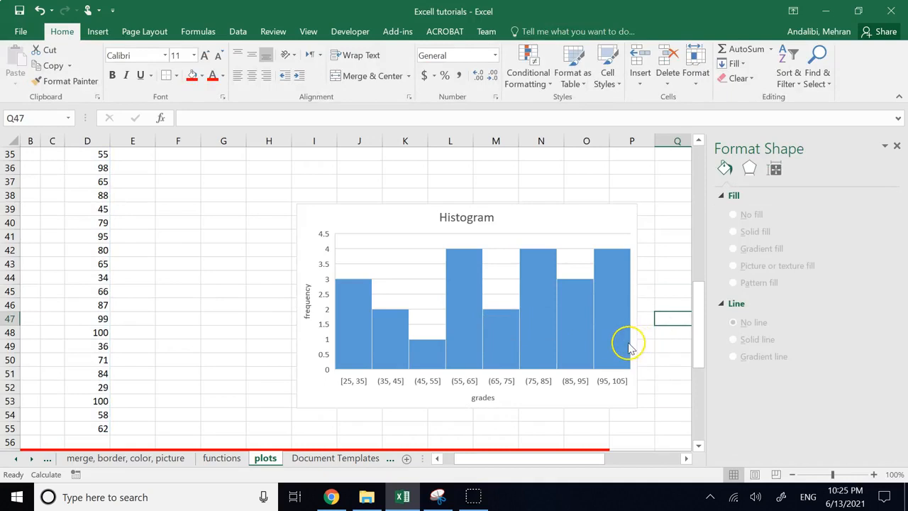
{"action": "left_click", "coordinate": [621, 344]}
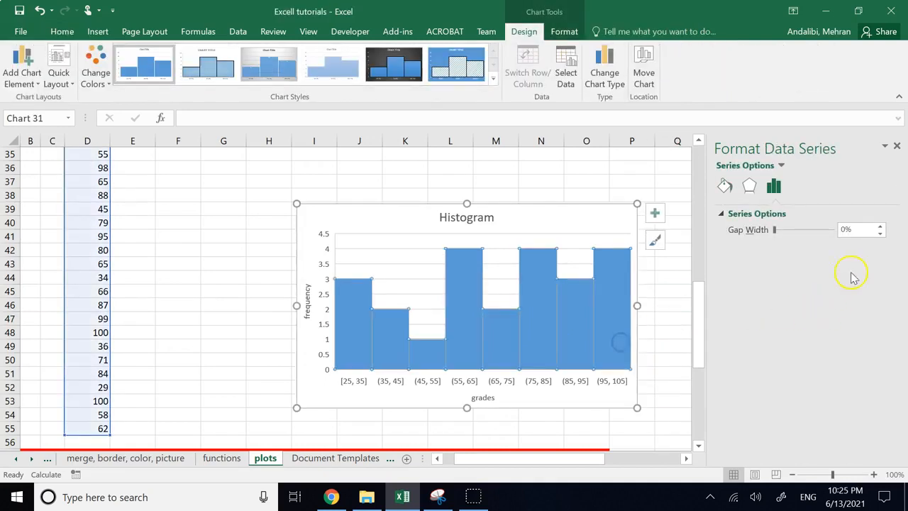
{"action": "left_click", "coordinate": [602, 378]}
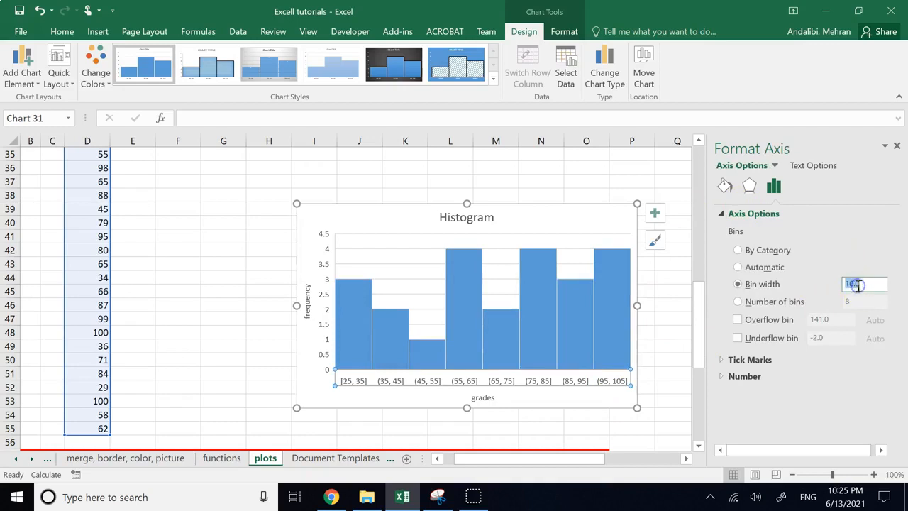
{"action": "left_click", "coordinate": [662, 318]}
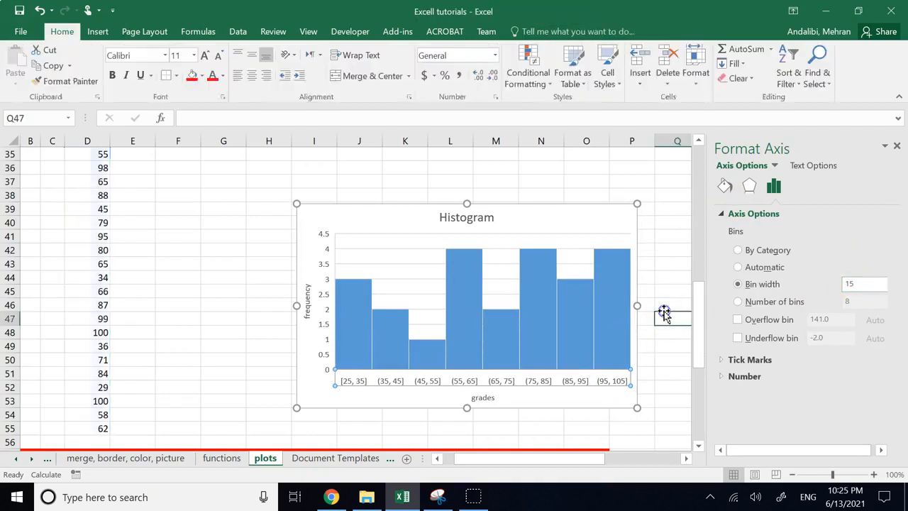
Step: Examine the regrouped histogram's bars one by one, checking each grade range and its frequency
{"action": "left_click", "coordinate": [587, 339]}
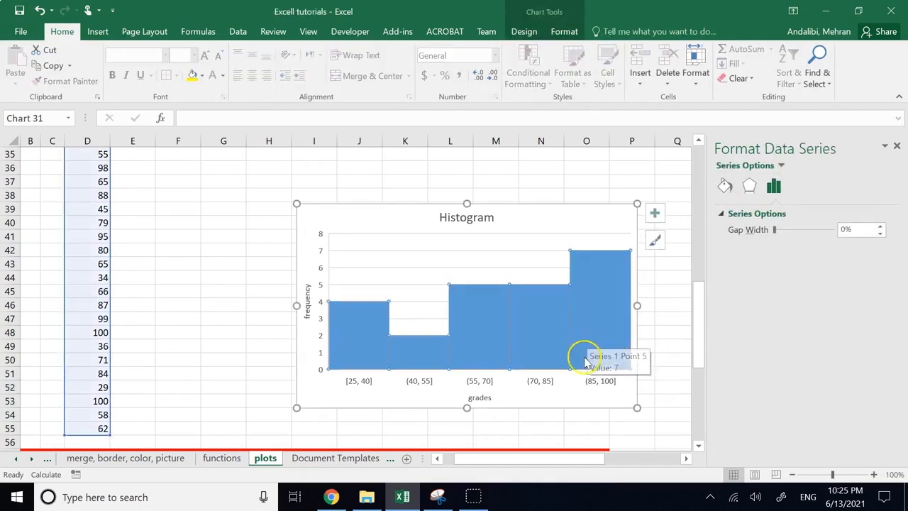
{"action": "left_click", "coordinate": [540, 356]}
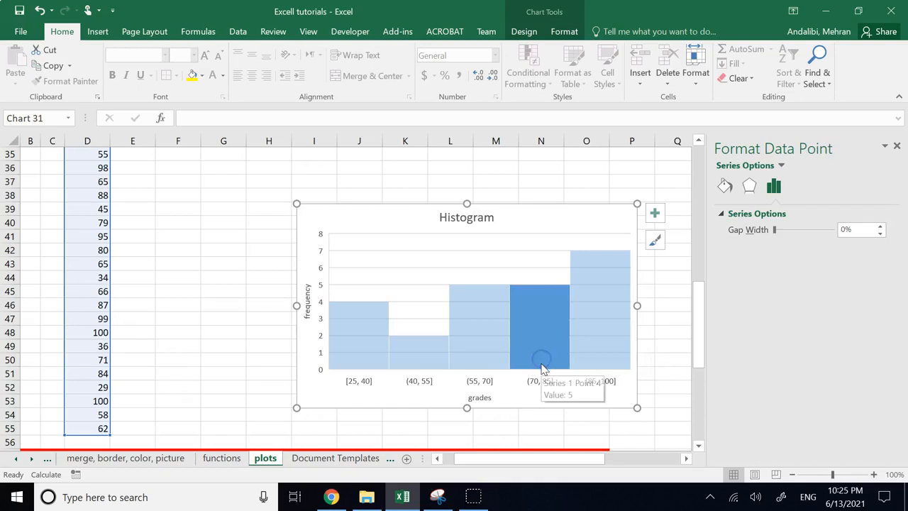
{"action": "left_click", "coordinate": [483, 359]}
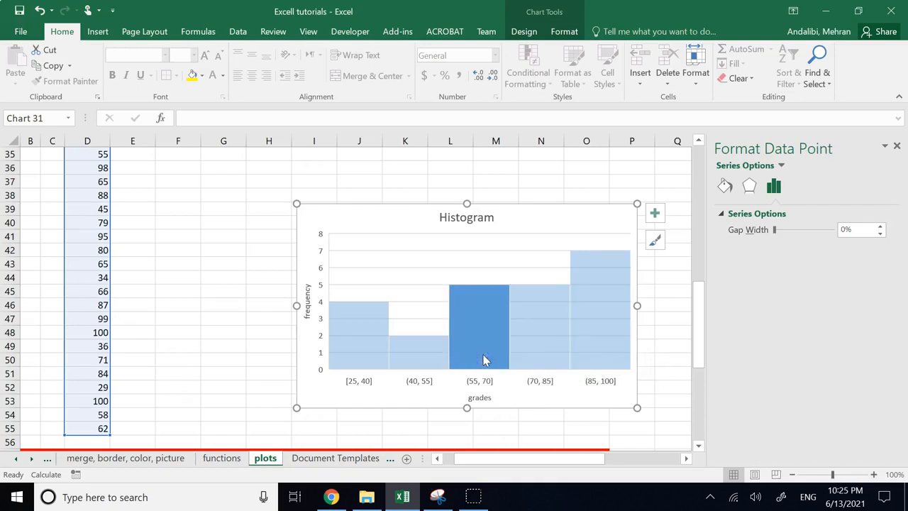
{"action": "left_click", "coordinate": [417, 362]}
{"action": "left_click", "coordinate": [368, 360]}
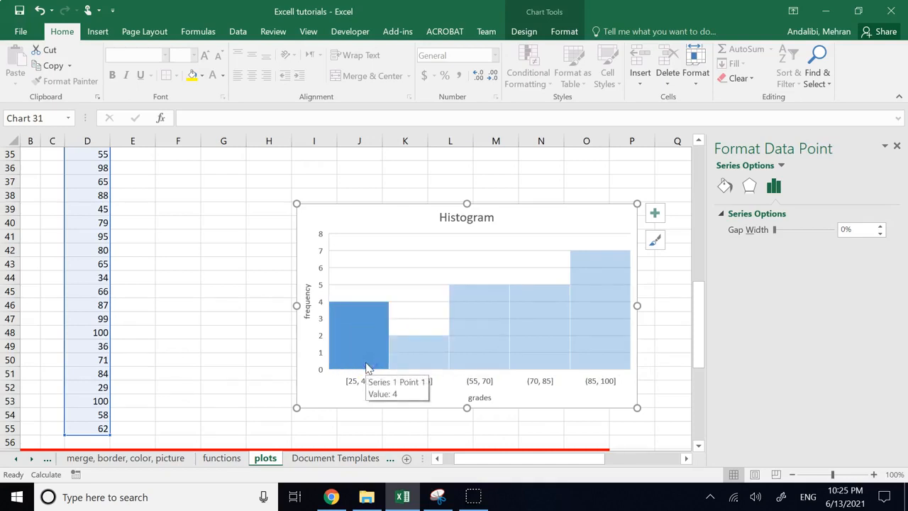
{"action": "left_click", "coordinate": [222, 362]}
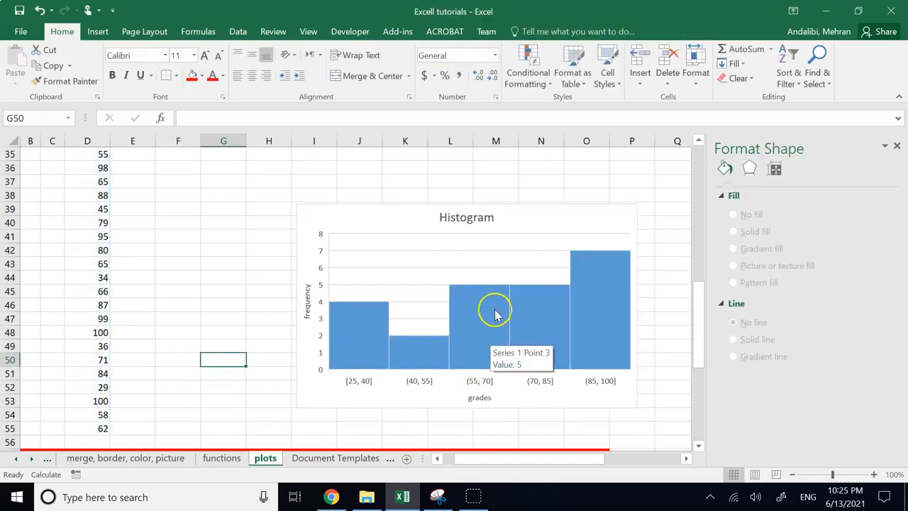
{"action": "mouse_move", "coordinate": [474, 339]}
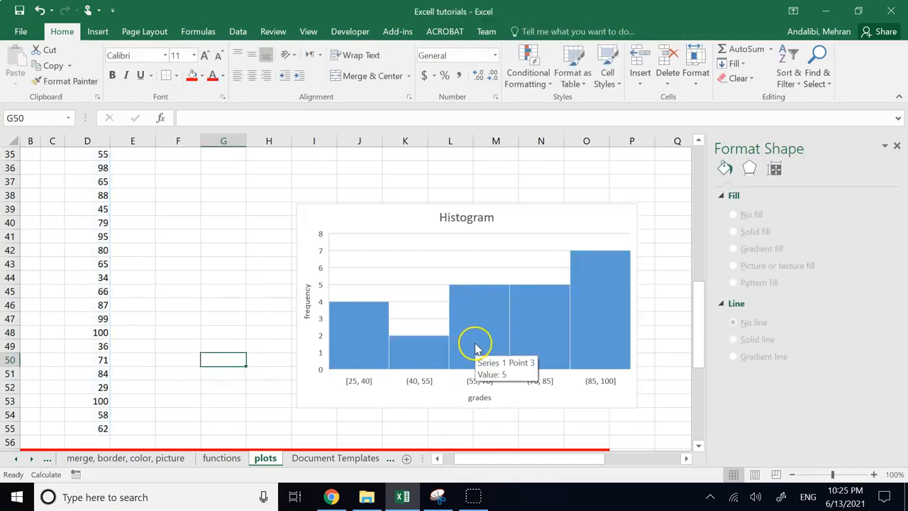
{"action": "left_click", "coordinate": [541, 355]}
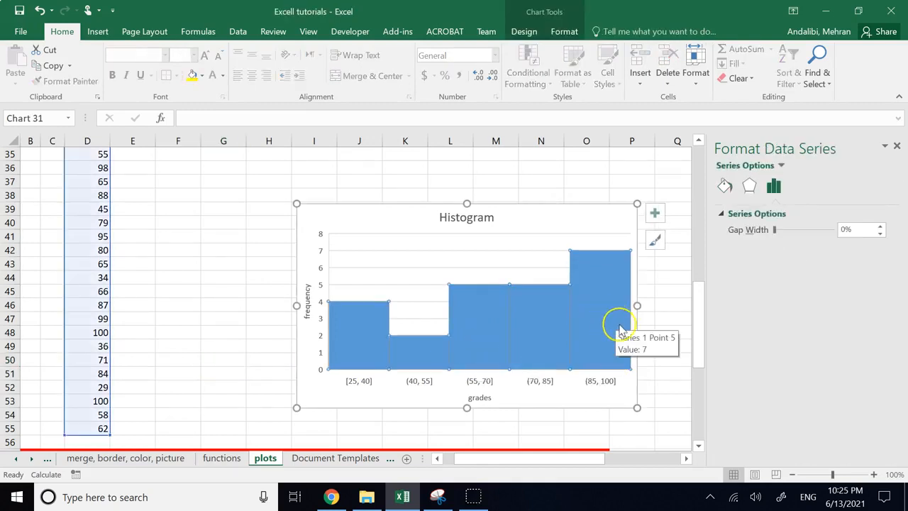
{"action": "left_click", "coordinate": [654, 319]}
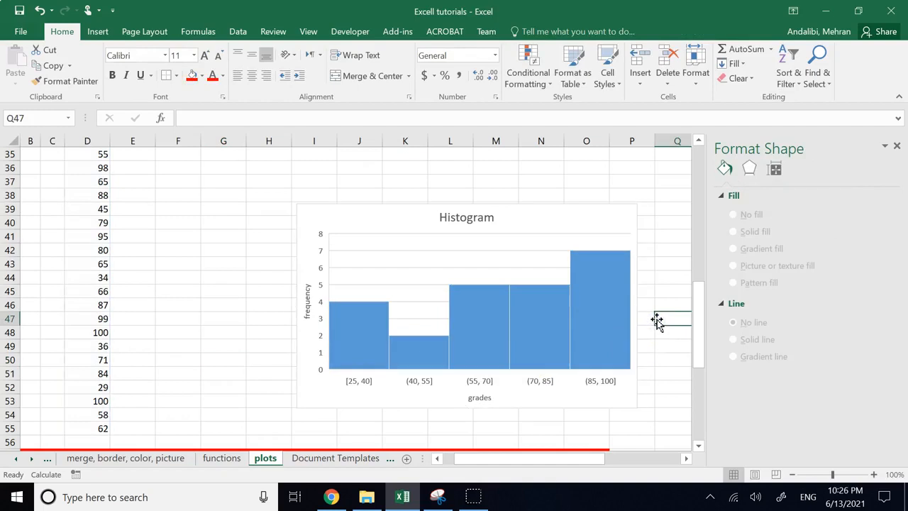
Step: Fill only the histogram's (85, 100] bar with standard green
{"action": "left_click", "coordinate": [607, 324]}
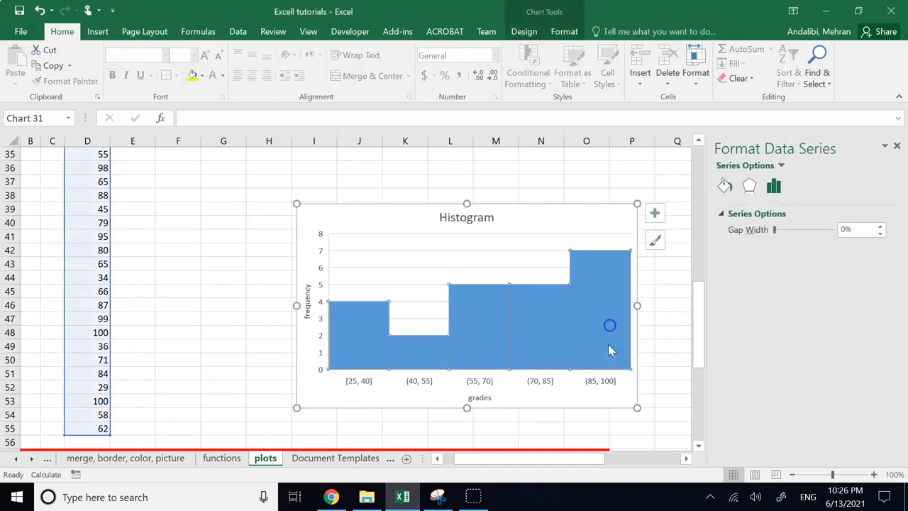
{"action": "left_click", "coordinate": [608, 348]}
{"action": "left_click", "coordinate": [547, 343]}
{"action": "left_click", "coordinate": [502, 341]}
{"action": "left_click", "coordinate": [551, 337]}
{"action": "left_click", "coordinate": [594, 320]}
{"action": "right_click", "coordinate": [595, 320]}
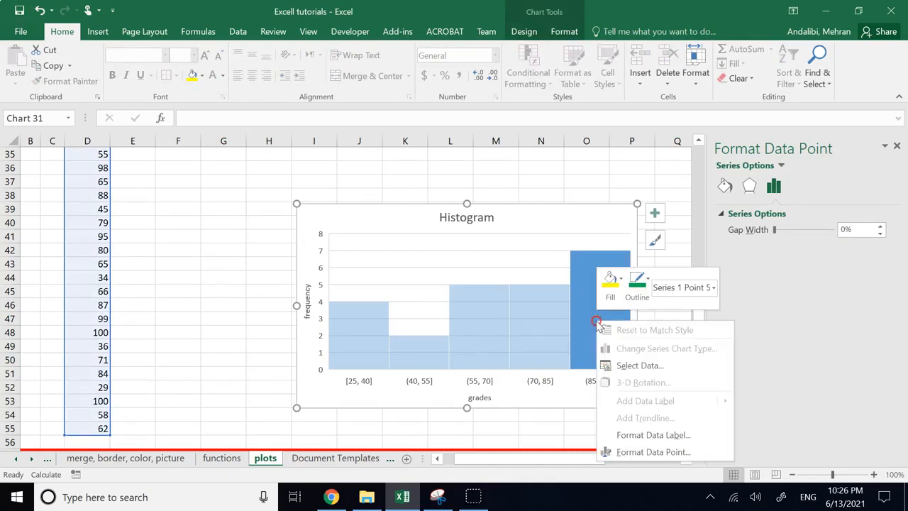
{"action": "left_click", "coordinate": [618, 280]}
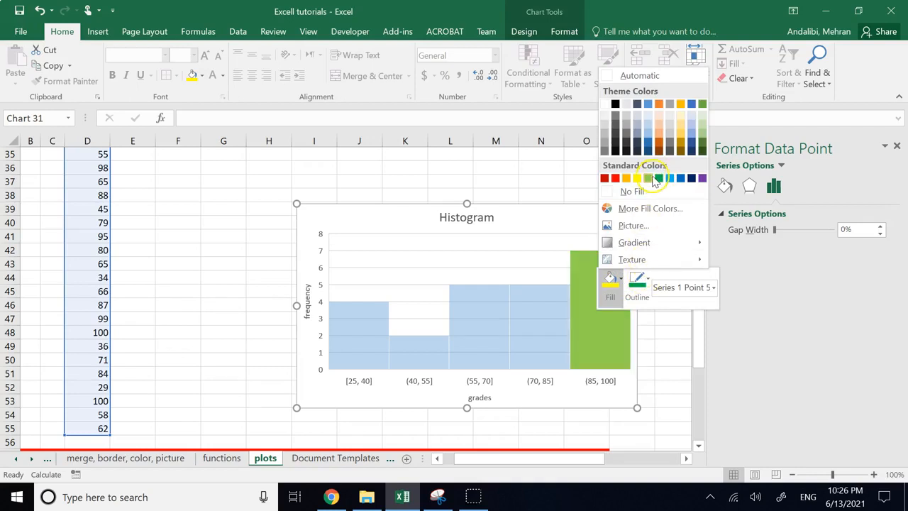
{"action": "left_click", "coordinate": [655, 178]}
Step: Fill only the histogram's (70, 85] bar with standard light blue
{"action": "left_click", "coordinate": [553, 314]}
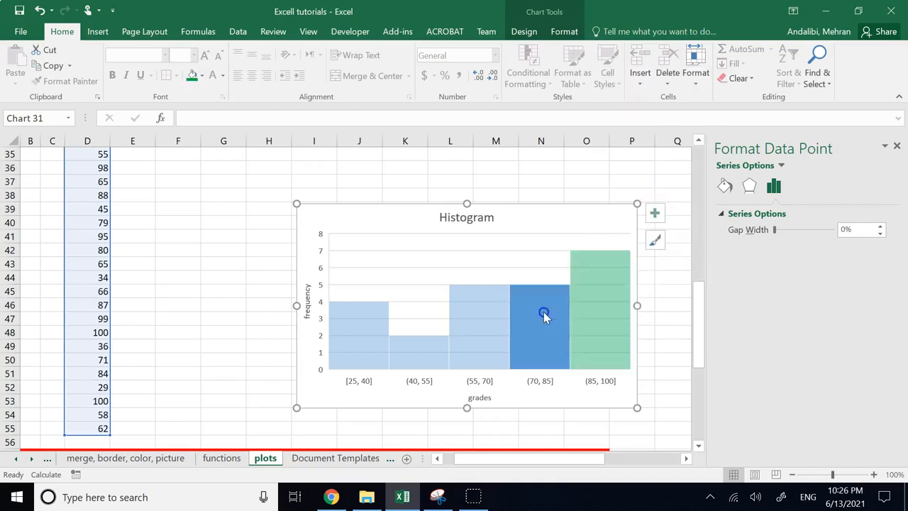
{"action": "left_click", "coordinate": [544, 312]}
{"action": "right_click", "coordinate": [544, 313]}
{"action": "left_click", "coordinate": [507, 266]}
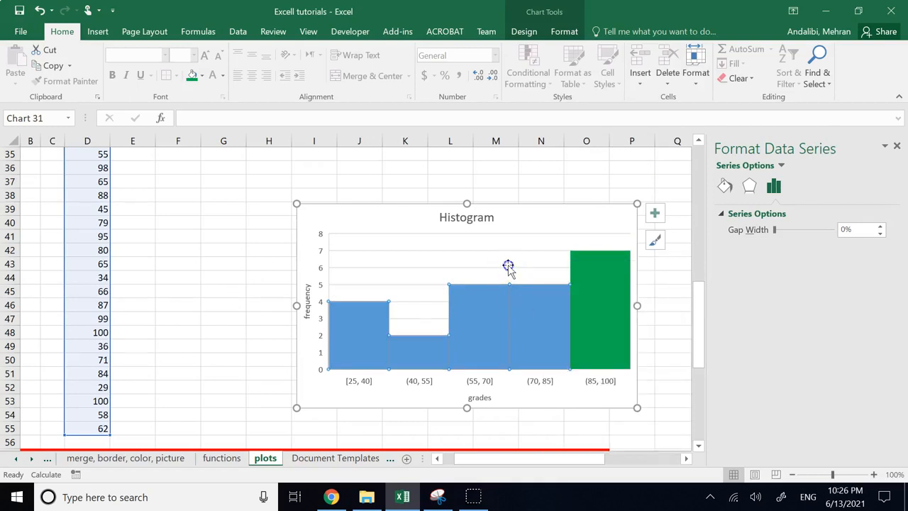
{"action": "left_click", "coordinate": [504, 326]}
{"action": "left_click", "coordinate": [535, 319]}
{"action": "right_click", "coordinate": [534, 318]}
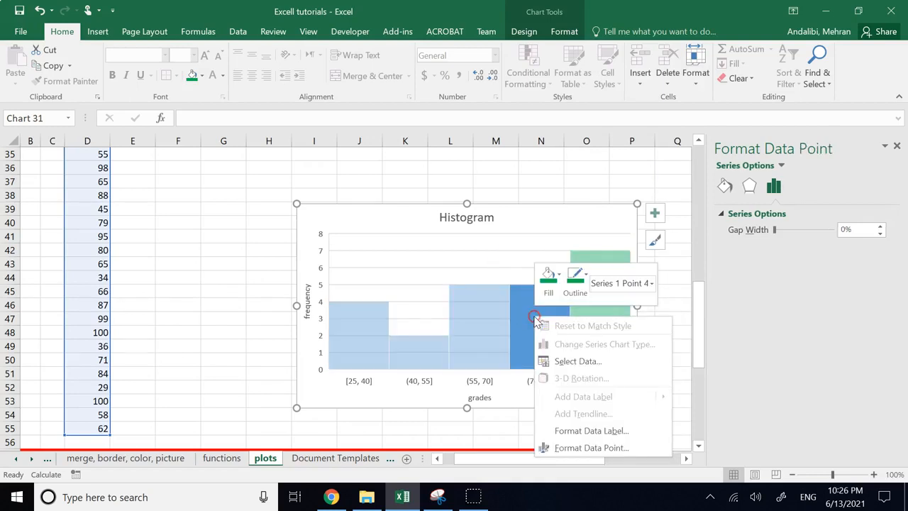
{"action": "left_click", "coordinate": [556, 285]}
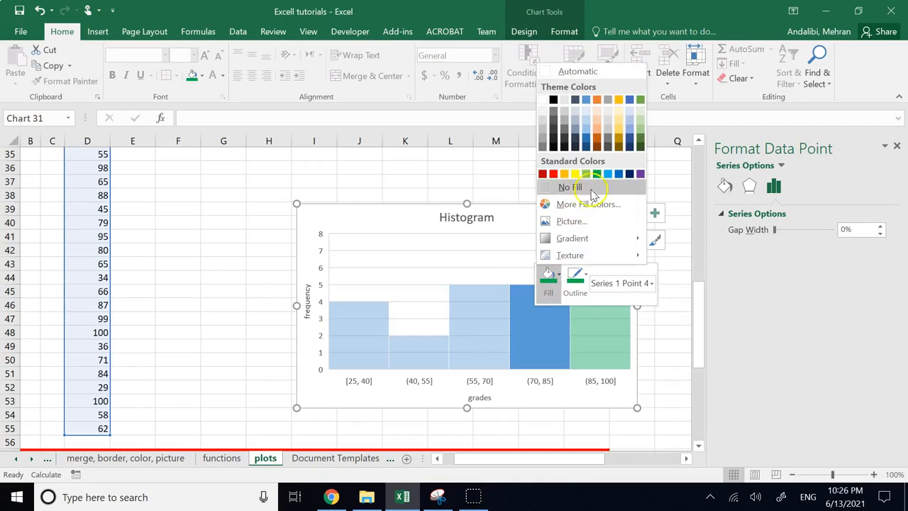
{"action": "left_click", "coordinate": [607, 174]}
{"action": "left_click", "coordinate": [526, 410]}
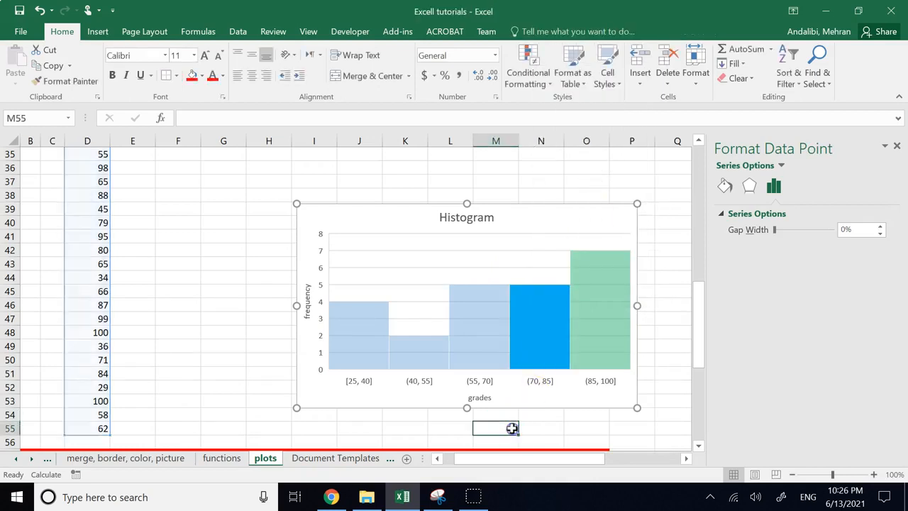
{"action": "left_click", "coordinate": [494, 298]}
{"action": "right_click", "coordinate": [492, 327]}
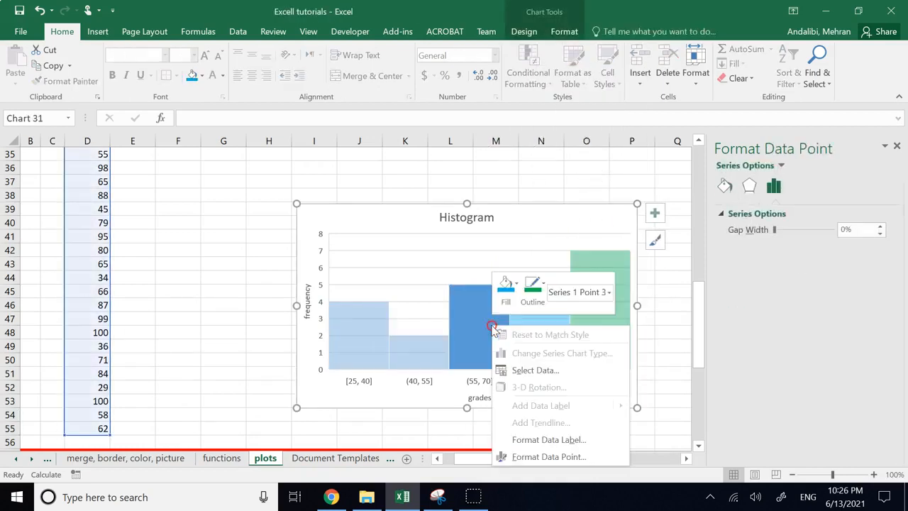
{"action": "left_click", "coordinate": [492, 328]}
{"action": "left_click", "coordinate": [493, 328]}
{"action": "left_click", "coordinate": [492, 328]}
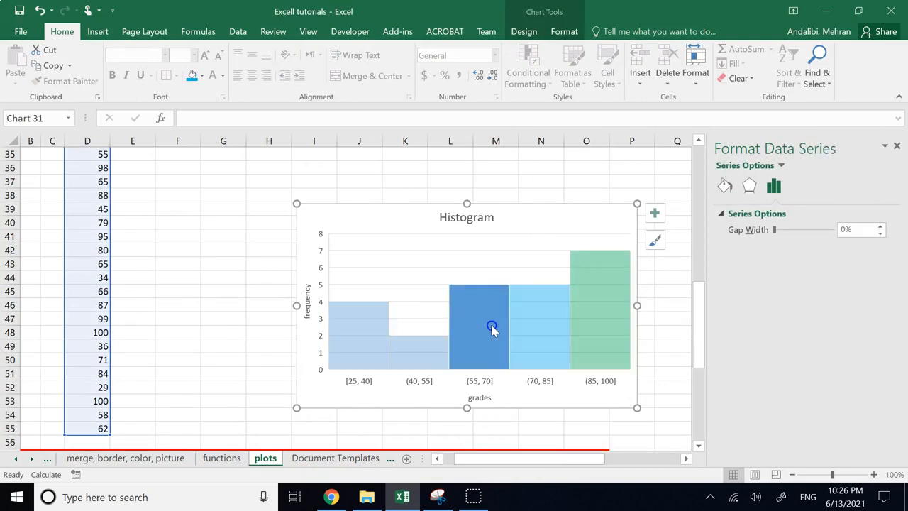
{"action": "left_click", "coordinate": [492, 327]}
{"action": "left_click", "coordinate": [491, 330]}
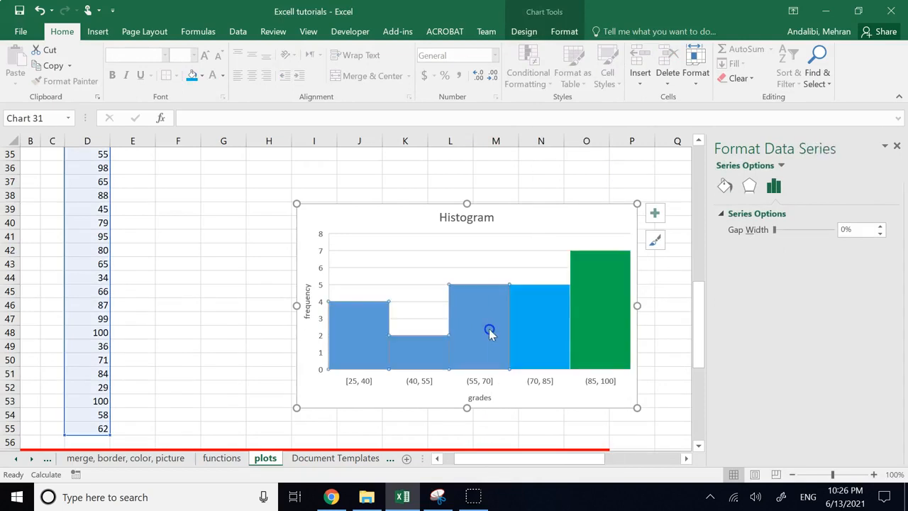
{"action": "right_click", "coordinate": [489, 334]}
{"action": "left_click", "coordinate": [504, 291]}
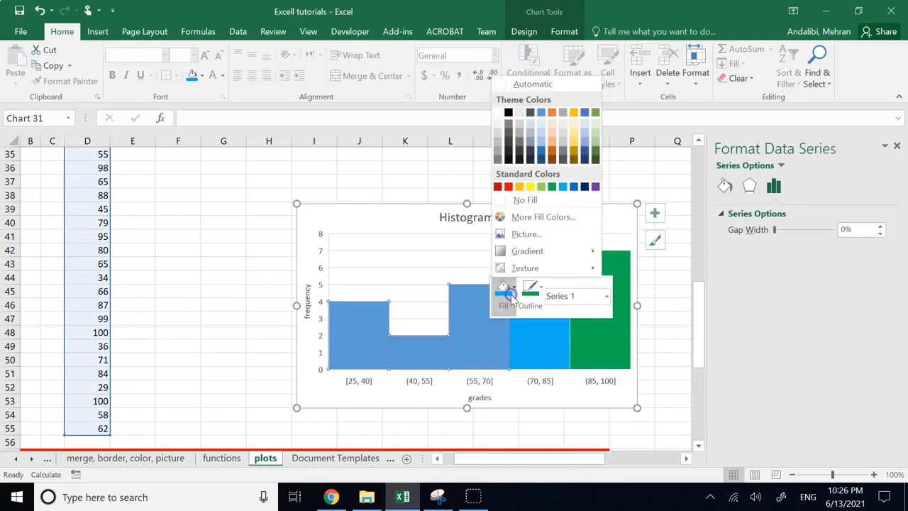
{"action": "left_click", "coordinate": [530, 187]}
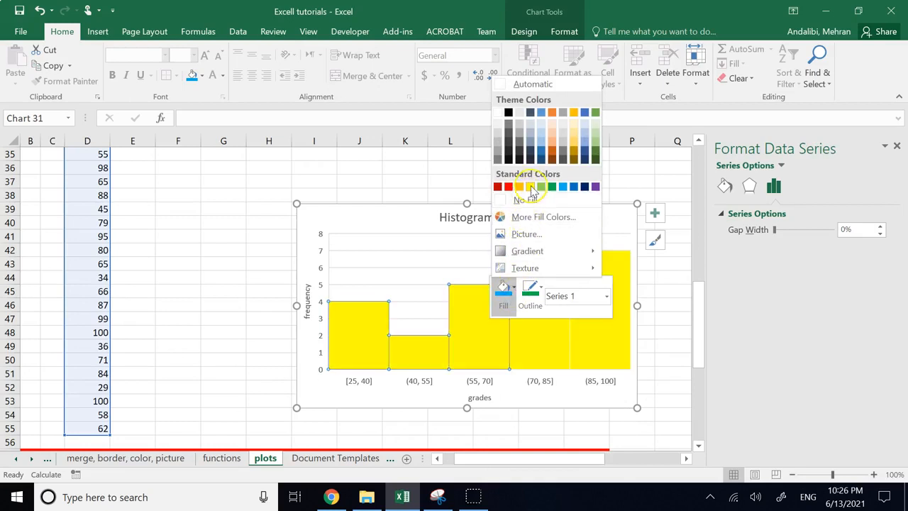
{"action": "left_click", "coordinate": [344, 181]}
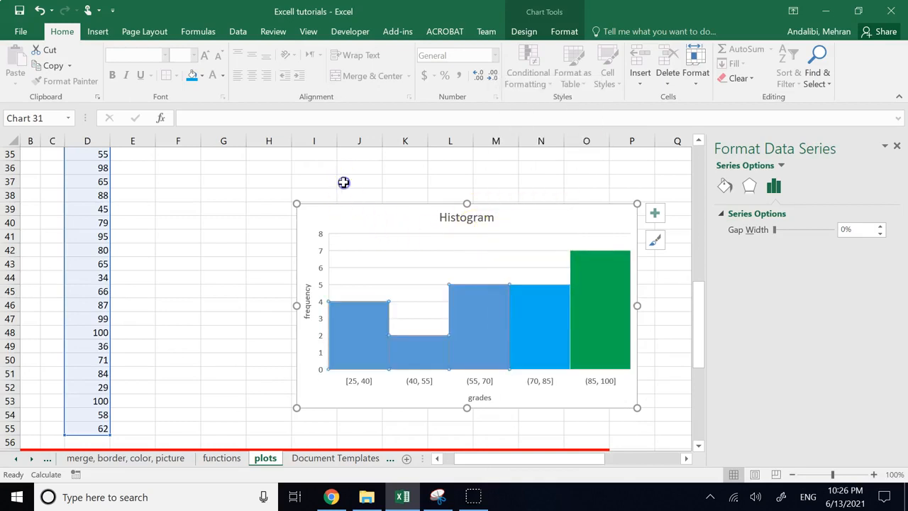
{"action": "left_click", "coordinate": [561, 178]}
{"action": "left_click", "coordinate": [589, 180]}
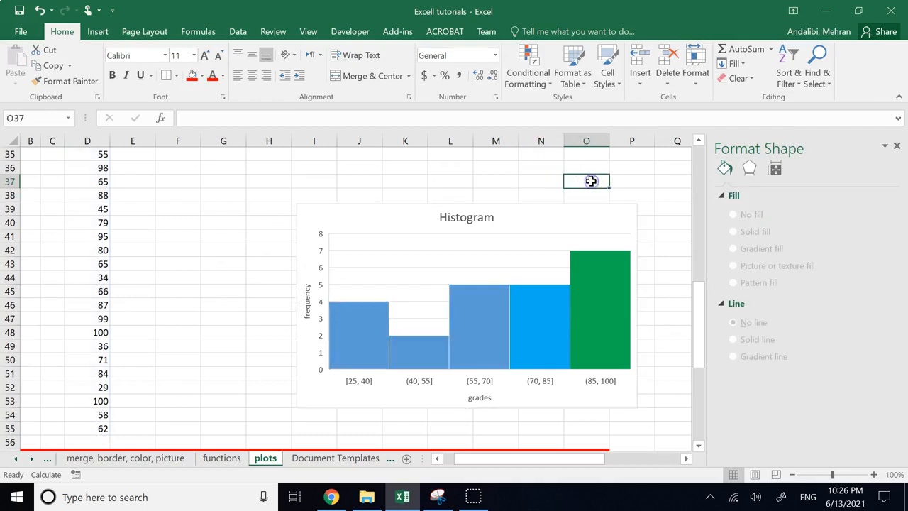
Step: Fill only the histogram's (55, 70] bar with standard yellow
{"action": "left_click", "coordinate": [472, 318]}
{"action": "left_click", "coordinate": [472, 318]}
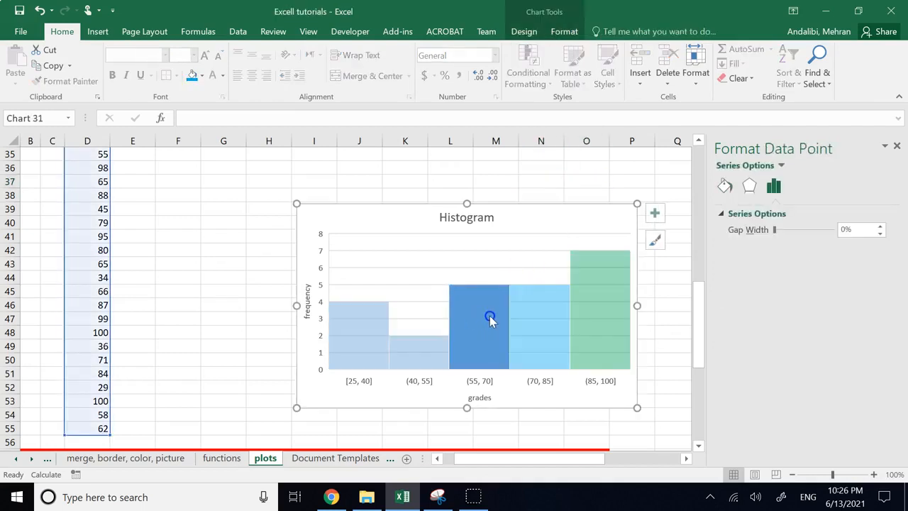
{"action": "right_click", "coordinate": [490, 318]}
{"action": "left_click", "coordinate": [504, 278]}
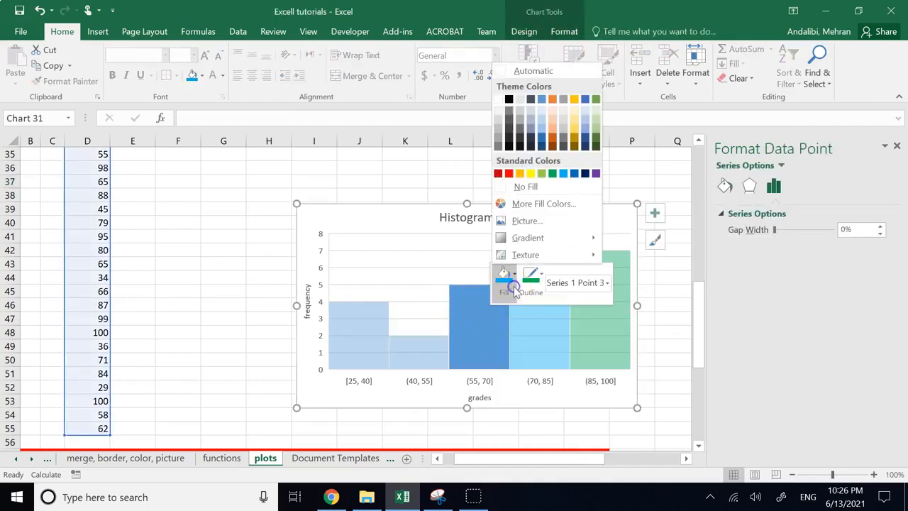
{"action": "left_click", "coordinate": [530, 173]}
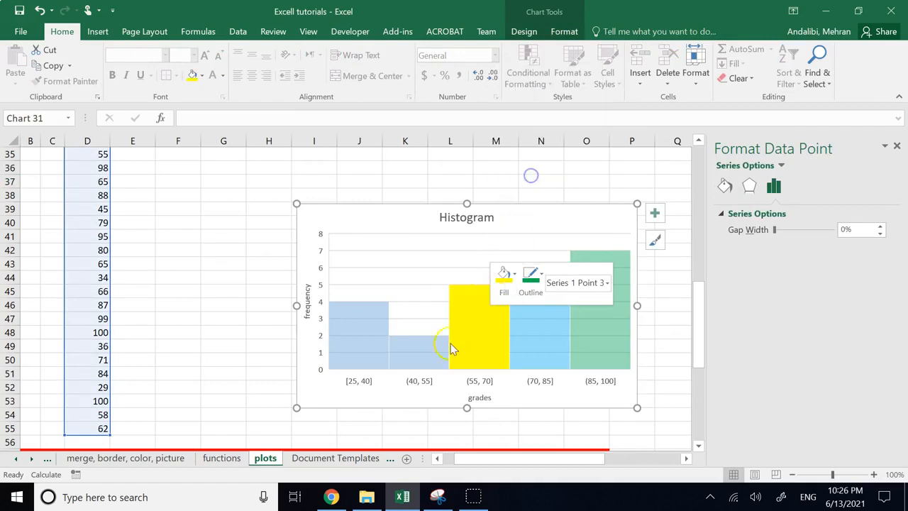
{"action": "left_click", "coordinate": [434, 412]}
{"action": "left_click", "coordinate": [419, 350]}
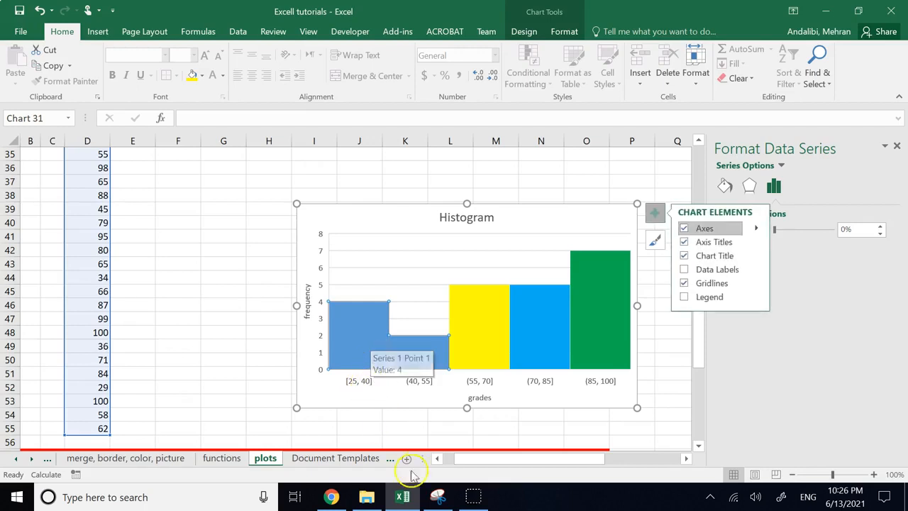
Step: Fill only the histogram's [25, 40] bar with standard red
{"action": "left_click", "coordinate": [415, 441]}
{"action": "left_click", "coordinate": [416, 348]}
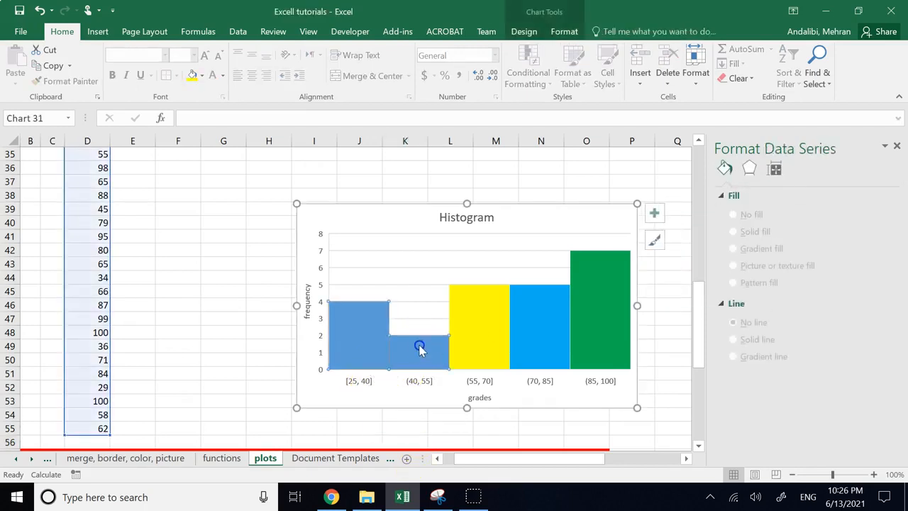
{"action": "left_click", "coordinate": [415, 348]}
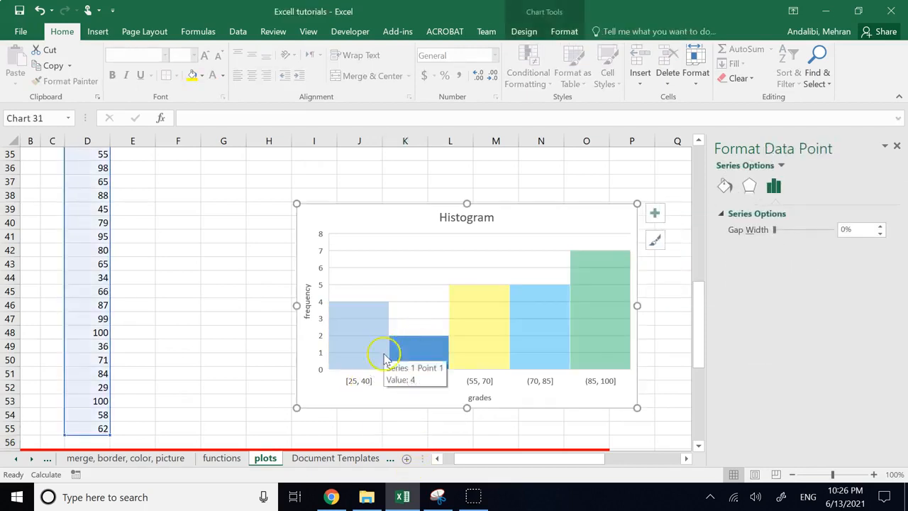
{"action": "left_click", "coordinate": [366, 347]}
{"action": "left_click", "coordinate": [416, 351]}
{"action": "left_click", "coordinate": [364, 338]}
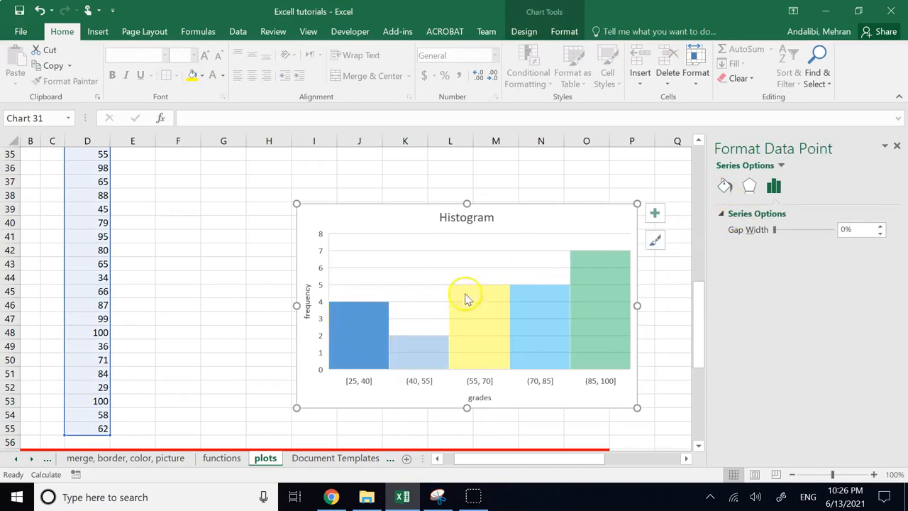
{"action": "right_click", "coordinate": [356, 327]}
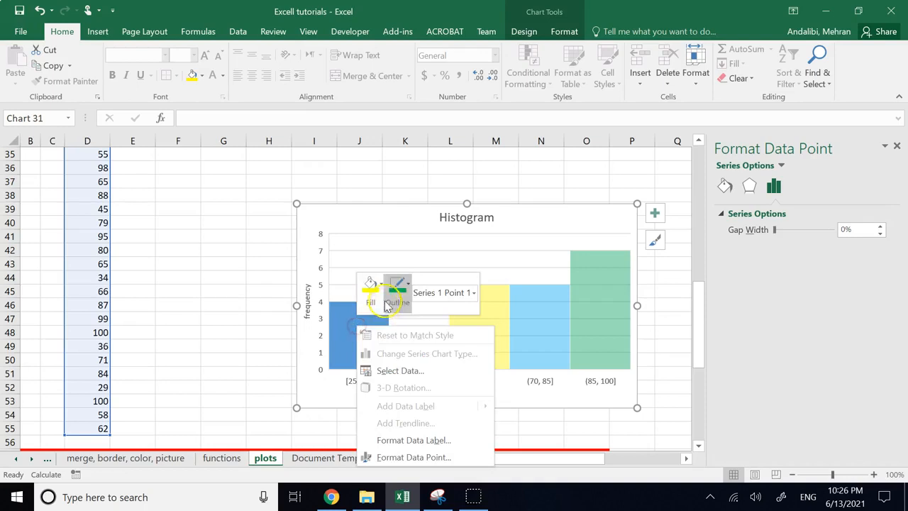
{"action": "left_click", "coordinate": [371, 287]}
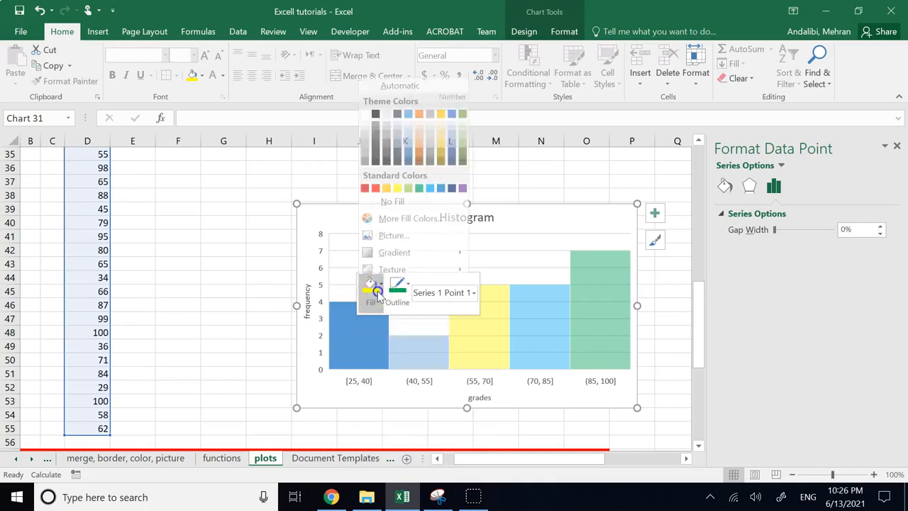
{"action": "left_click", "coordinate": [369, 183]}
{"action": "left_click", "coordinate": [424, 355]}
{"action": "left_click", "coordinate": [423, 353]}
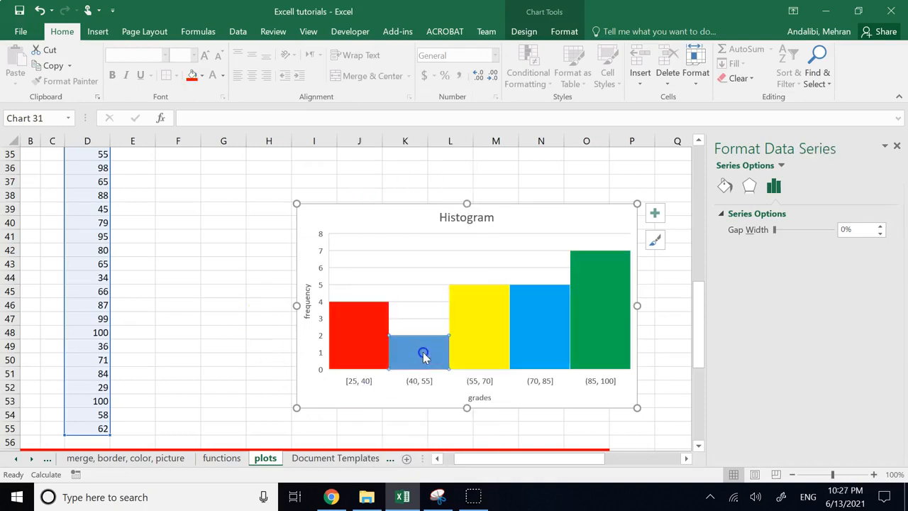
{"action": "right_click", "coordinate": [424, 357]}
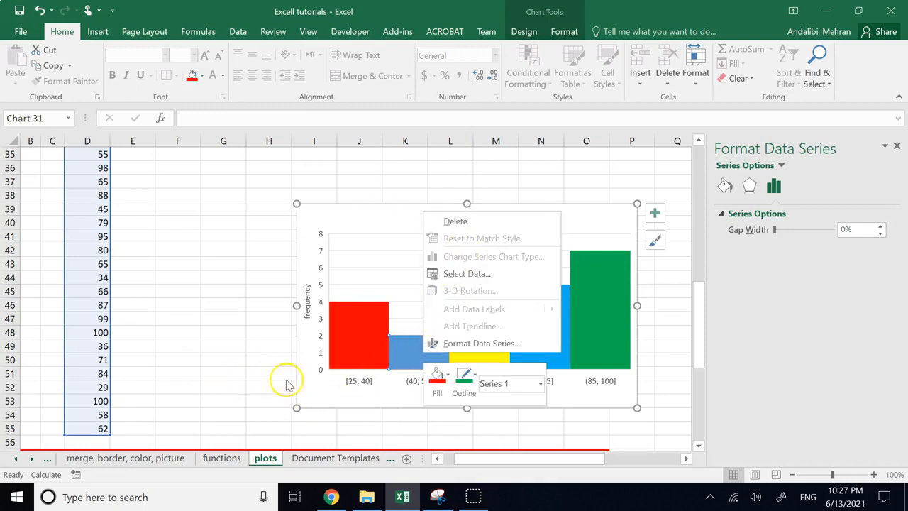
{"action": "left_click", "coordinate": [438, 376]}
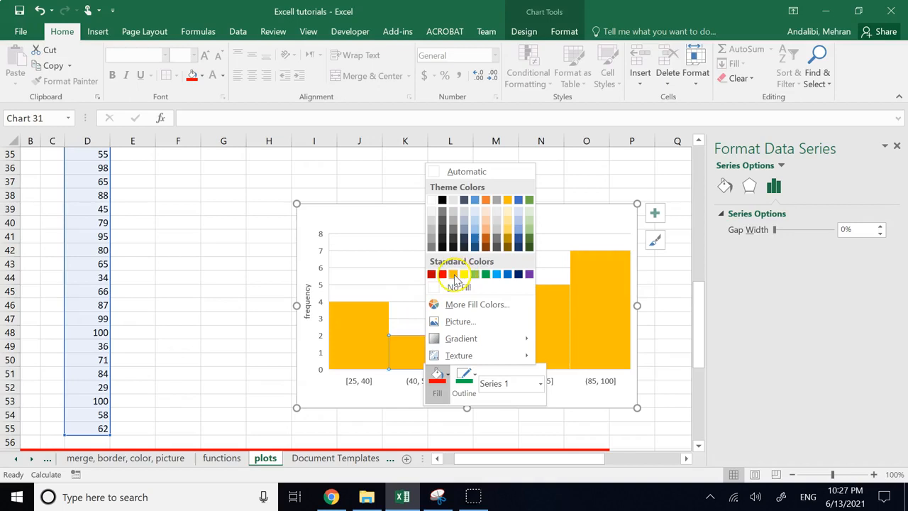
{"action": "left_click", "coordinate": [241, 301]}
Step: Fill only the histogram's (40, 55] bar with standard orange
{"action": "left_click", "coordinate": [394, 348]}
{"action": "left_click", "coordinate": [406, 356]}
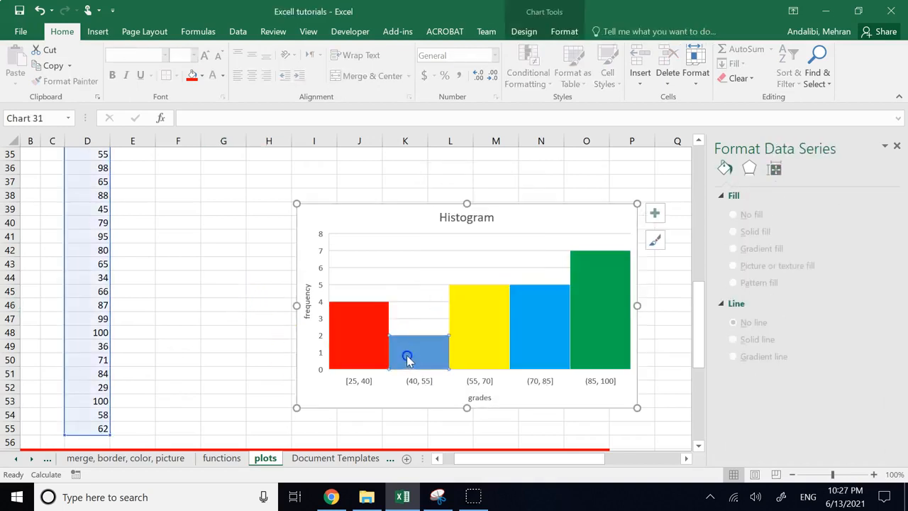
{"action": "left_click", "coordinate": [456, 348]}
{"action": "left_click", "coordinate": [420, 358]}
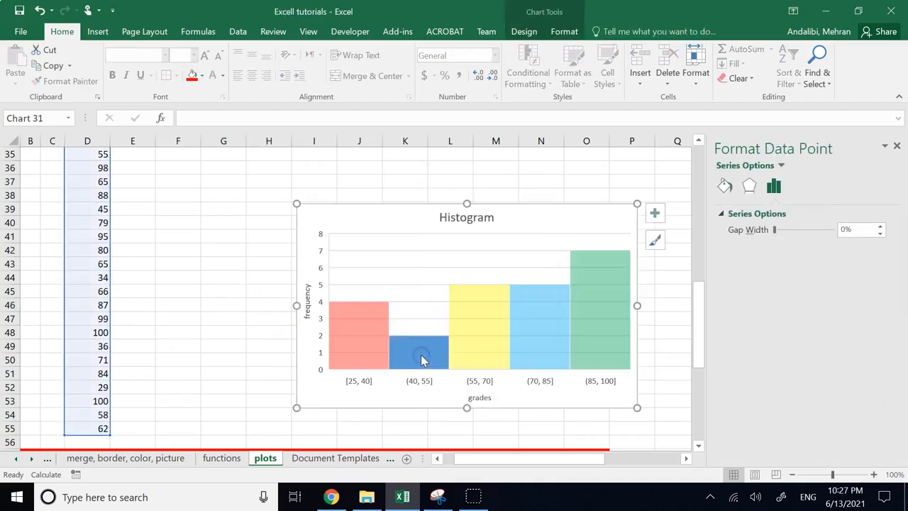
{"action": "right_click", "coordinate": [420, 359]}
{"action": "left_click", "coordinate": [440, 380]}
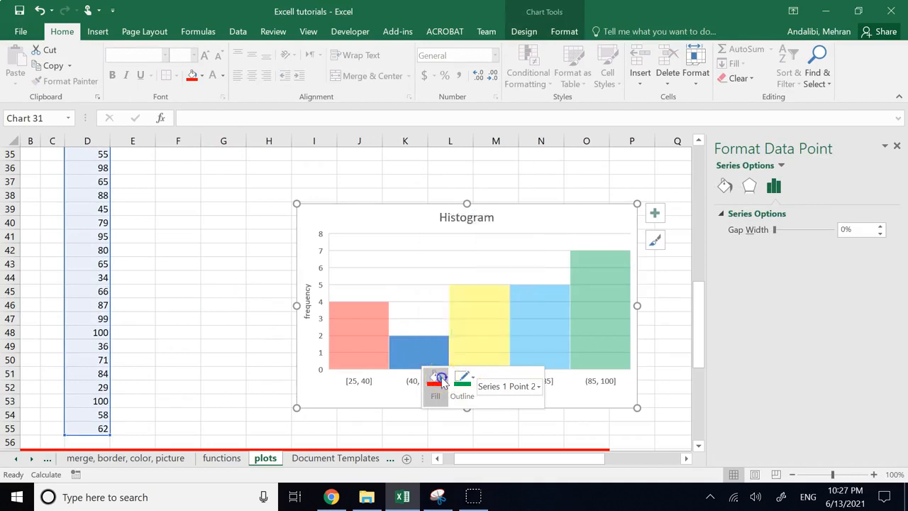
{"action": "left_click", "coordinate": [450, 277]}
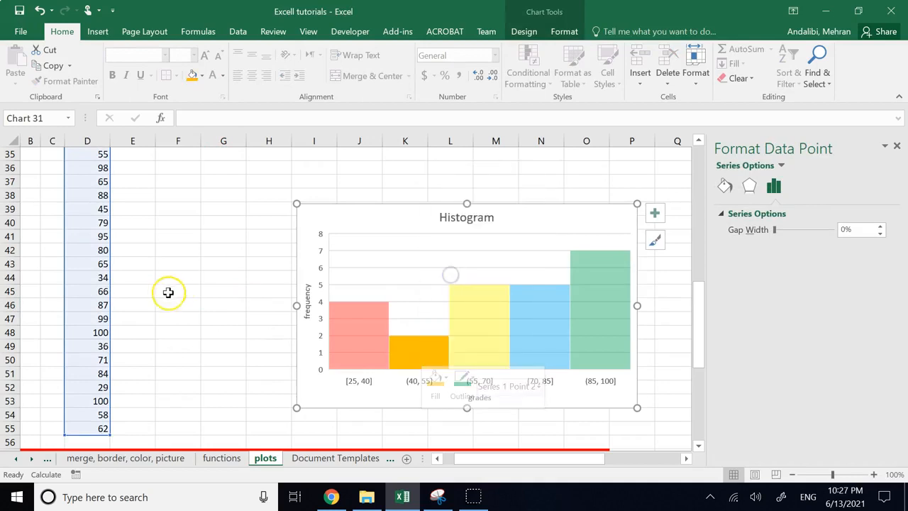
{"action": "left_click", "coordinate": [264, 277]}
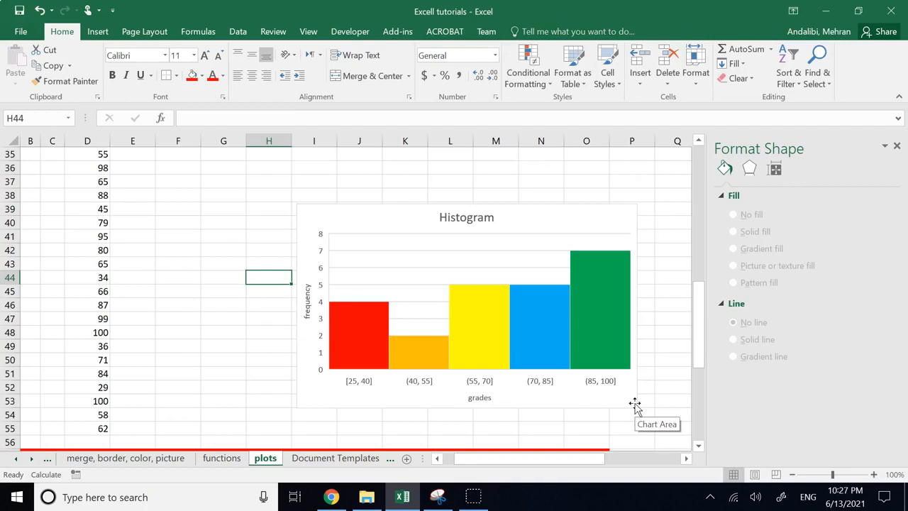
Step: Move the histogram beside the grades column, across columns F to M, with its upper edge at row 31
{"action": "mouse_move", "coordinate": [421, 214]}
{"action": "left_mouse_down"}
{"action": "mouse_move", "coordinate": [334, 213]}
{"action": "mouse_move", "coordinate": [280, 187]}
{"action": "left_mouse_up"}
{"action": "scroll", "coordinate": [575, 276], "scroll_direction": "up", "scroll_amount": 4}
{"action": "mouse_move", "coordinate": [386, 342]}
{"action": "left_mouse_down"}
{"action": "mouse_move", "coordinate": [387, 269]}
{"action": "mouse_move", "coordinate": [395, 281]}
{"action": "left_mouse_up"}
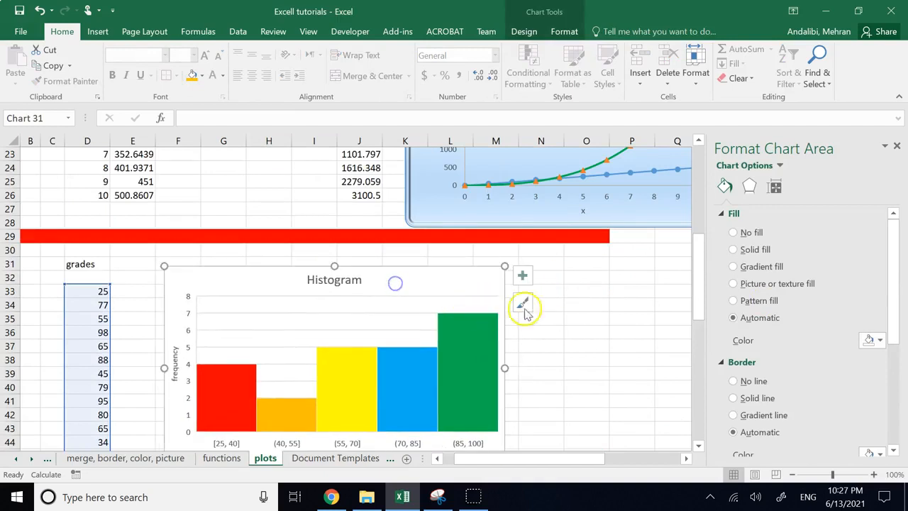
{"action": "left_click", "coordinate": [630, 305]}
Step: Examine the bin settings and effect options of the histogram's horizontal axis
{"action": "scroll", "coordinate": [629, 302], "scroll_direction": "down", "scroll_amount": 2}
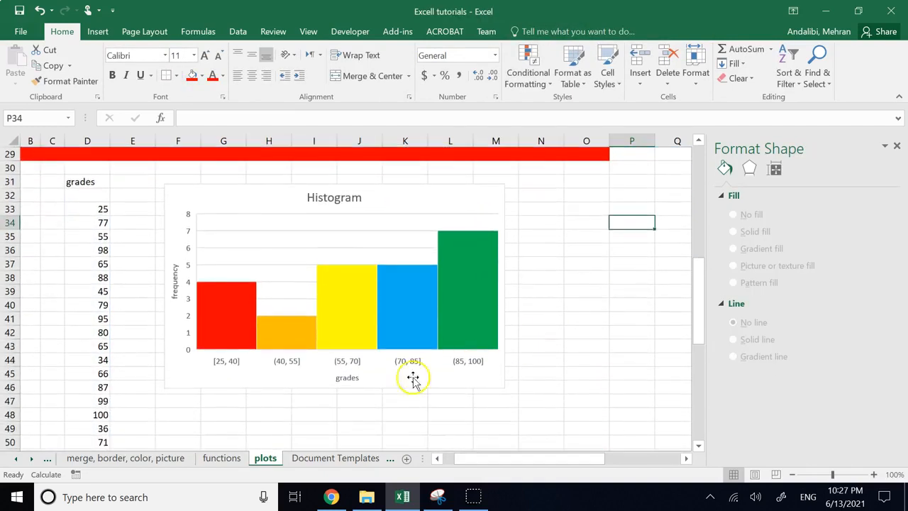
{"action": "right_click", "coordinate": [339, 358]}
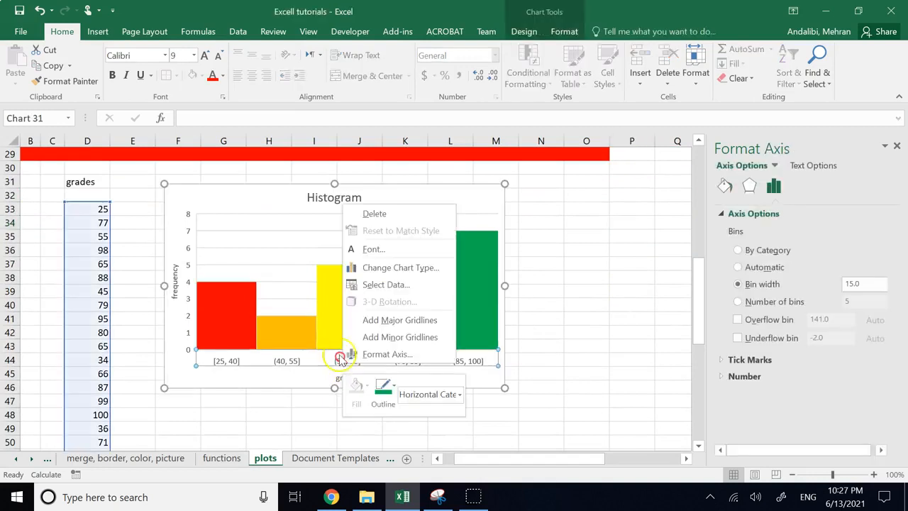
{"action": "left_click", "coordinate": [356, 360]}
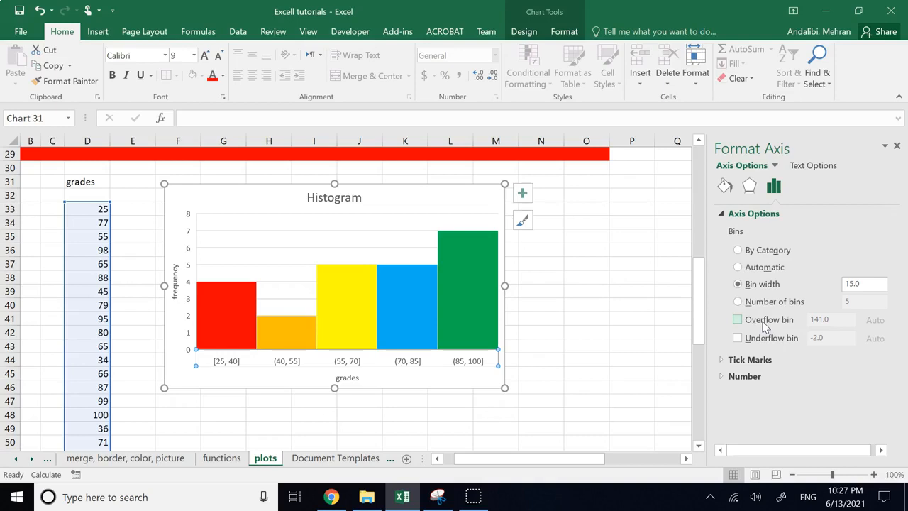
{"action": "left_click", "coordinate": [750, 187]}
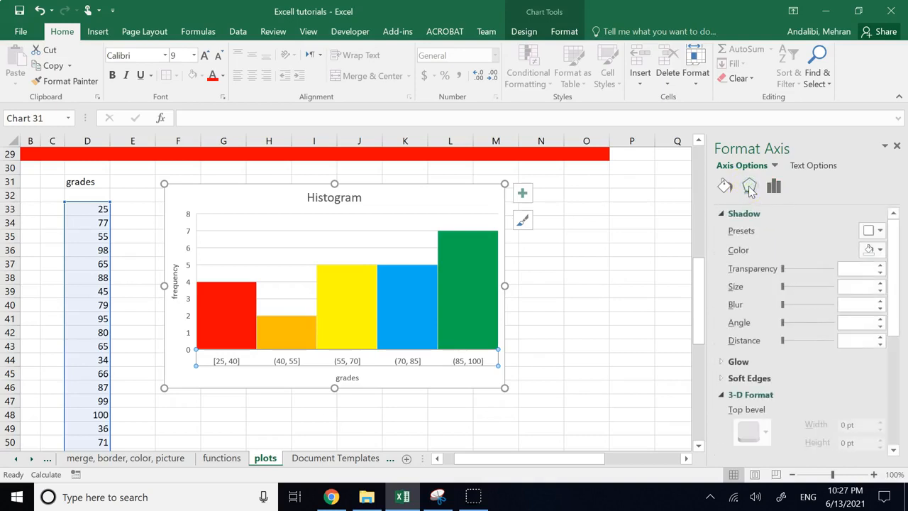
{"action": "scroll", "coordinate": [800, 361], "scroll_direction": "down", "scroll_amount": 5}
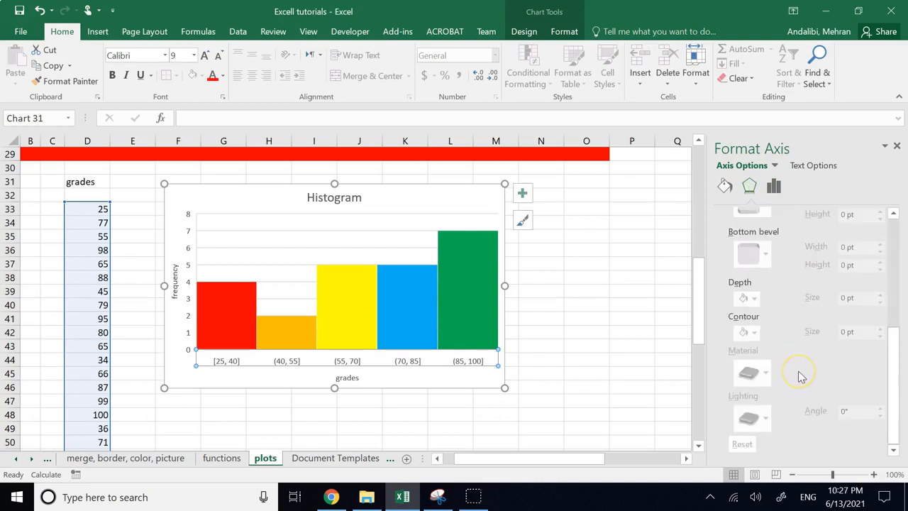
{"action": "scroll", "coordinate": [800, 372], "scroll_direction": "up", "scroll_amount": 5}
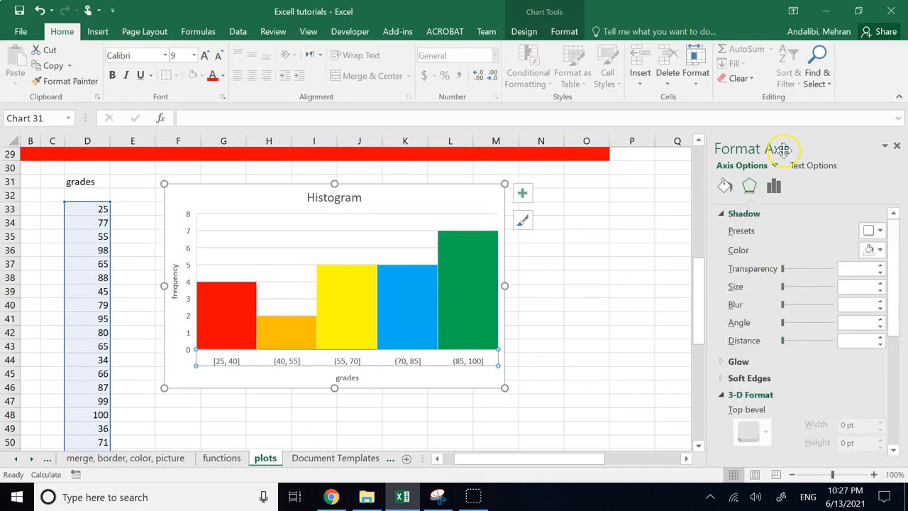
{"action": "left_click", "coordinate": [776, 188]}
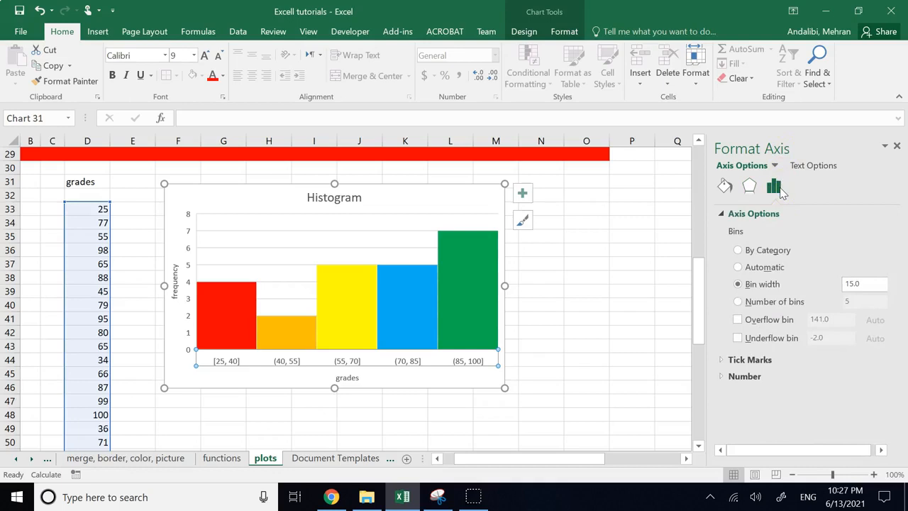
Step: Set the line transparency of the histogram's horizontal axis to 9% and view the axis text fill and outline options
{"action": "left_click", "coordinate": [725, 187]}
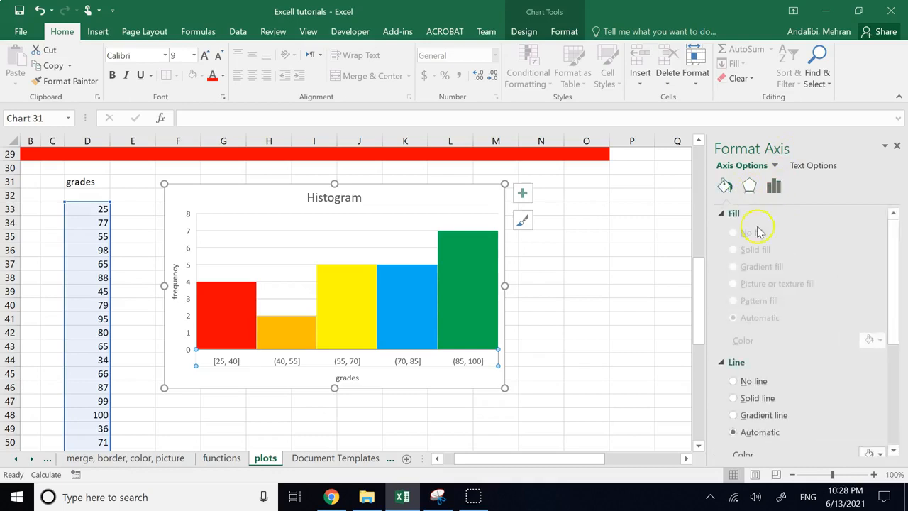
{"action": "scroll", "coordinate": [788, 282], "scroll_direction": "down", "scroll_amount": 3}
{"action": "left_click", "coordinate": [787, 278]}
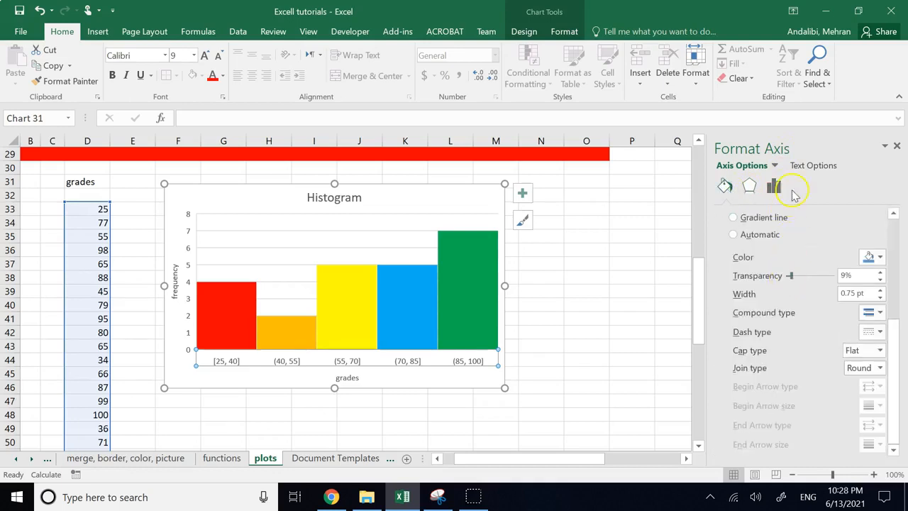
{"action": "left_click", "coordinate": [807, 167]}
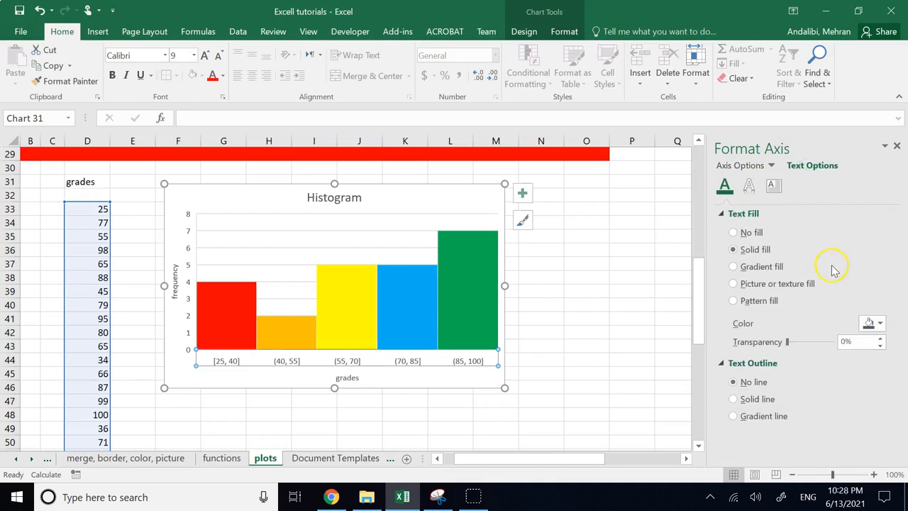
{"action": "left_click", "coordinate": [624, 264]}
{"action": "left_click", "coordinate": [620, 349]}
Step: Nudge the histogram slightly down so its upper edge sits in row 32, beside the grades
{"action": "scroll", "coordinate": [621, 352], "scroll_direction": "down", "scroll_amount": 6}
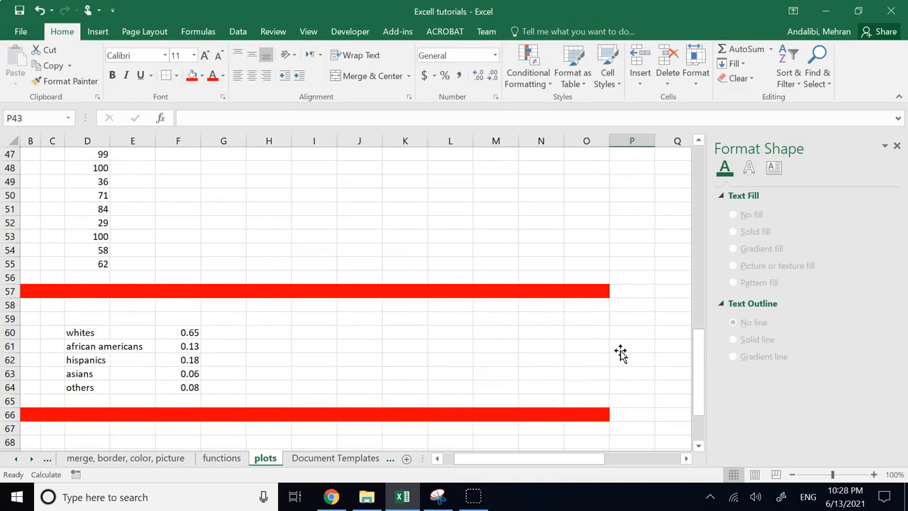
{"action": "scroll", "coordinate": [620, 353], "scroll_direction": "down", "scroll_amount": 4}
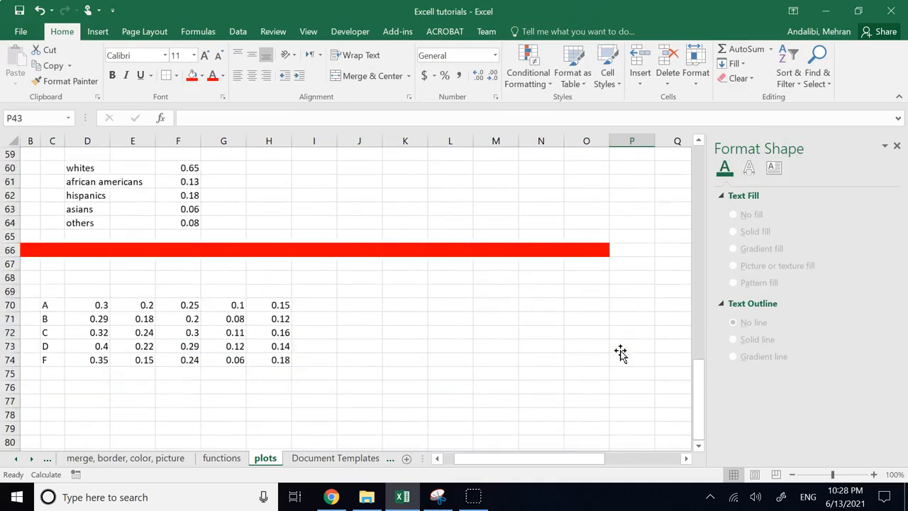
{"action": "scroll", "coordinate": [621, 352], "scroll_direction": "up", "scroll_amount": 10}
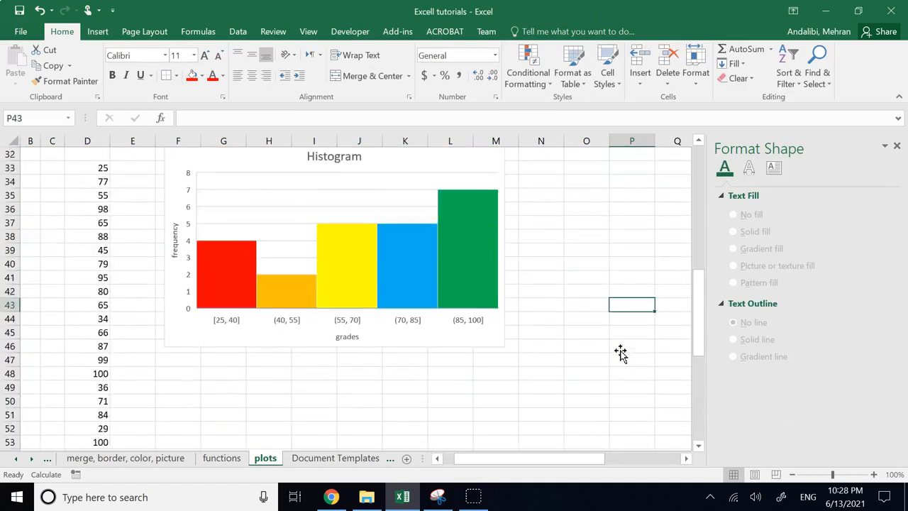
{"action": "scroll", "coordinate": [621, 352], "scroll_direction": "up", "scroll_amount": 1}
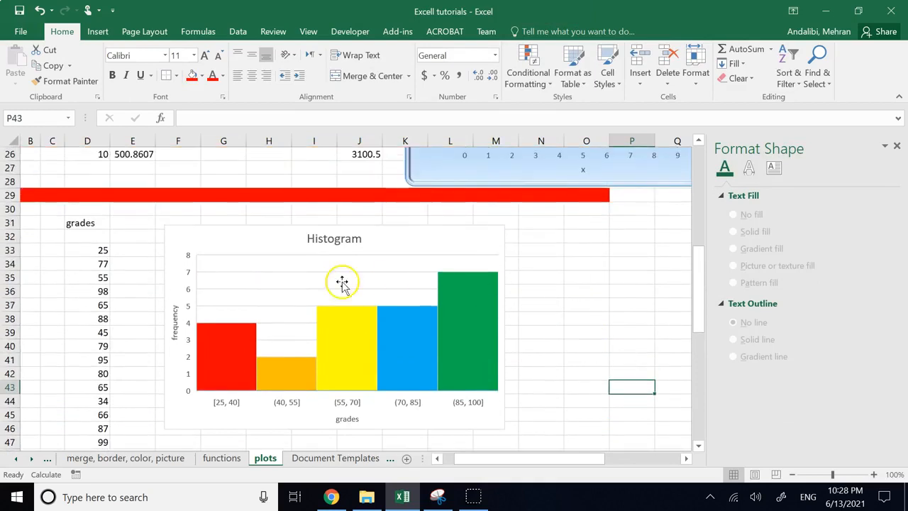
{"action": "left_click", "coordinate": [377, 245]}
{"action": "left_click_drag", "start_coordinate": [377, 244], "coordinate": [378, 253]}
{"action": "left_click", "coordinate": [583, 277]}
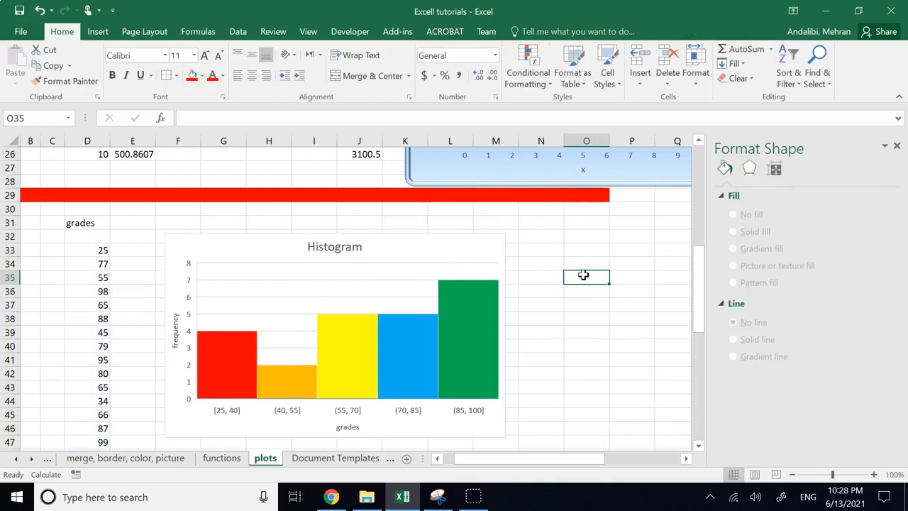
Step: Review the charts made so far and examine the population group labels and proportions in D60:F64
{"action": "scroll", "coordinate": [583, 276], "scroll_direction": "up", "scroll_amount": 8}
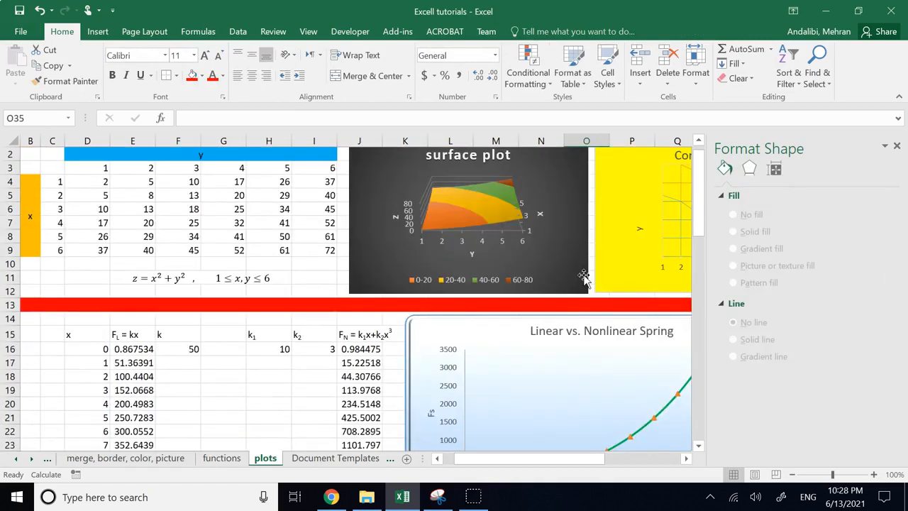
{"action": "scroll", "coordinate": [583, 276], "scroll_direction": "down", "scroll_amount": 12}
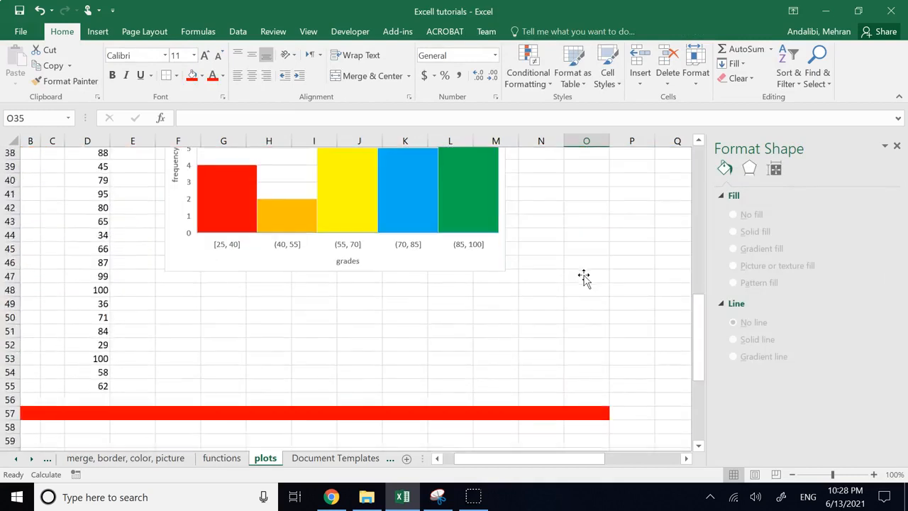
{"action": "scroll", "coordinate": [583, 276], "scroll_direction": "down", "scroll_amount": 5}
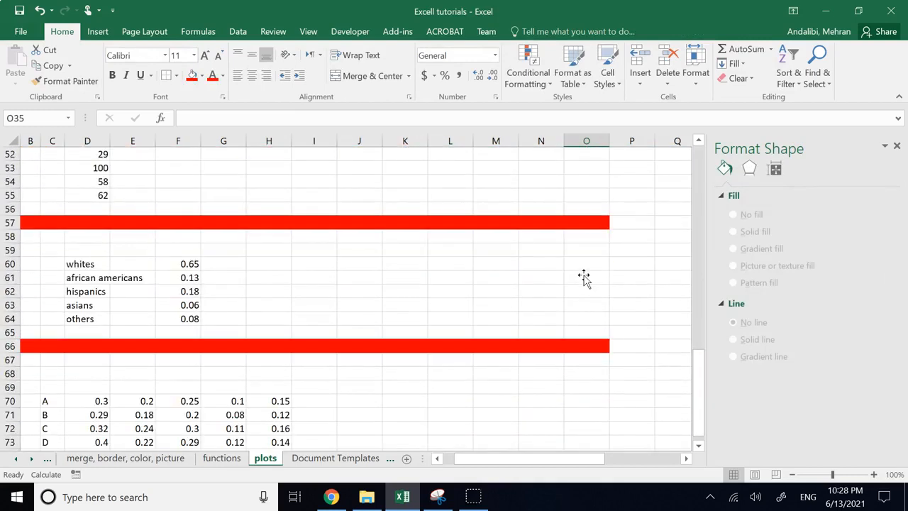
{"action": "left_click", "coordinate": [388, 275]}
{"action": "left_click", "coordinate": [241, 277]}
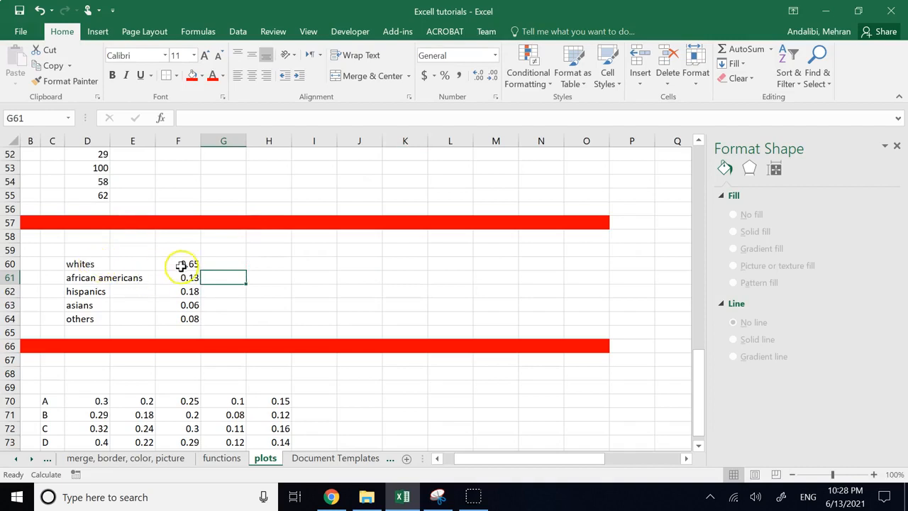
{"action": "left_click_drag", "start_coordinate": [178, 265], "coordinate": [182, 315]}
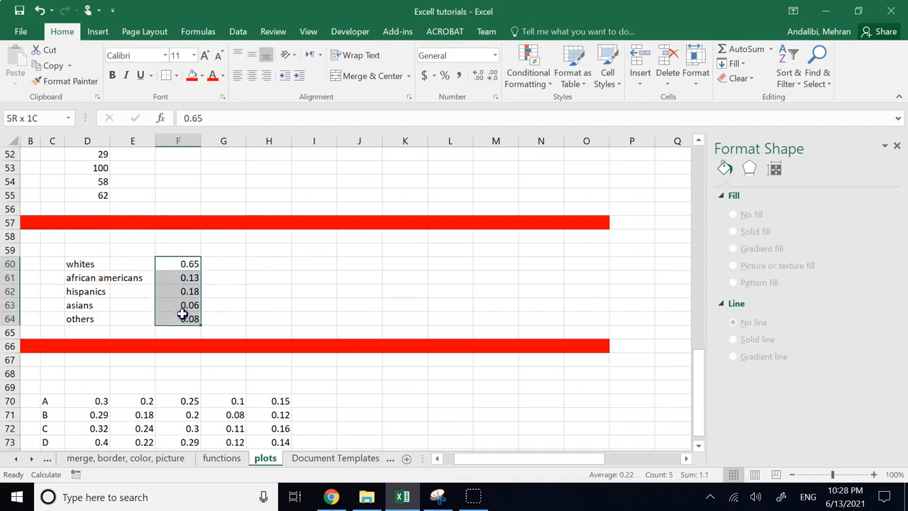
{"action": "left_click", "coordinate": [249, 303]}
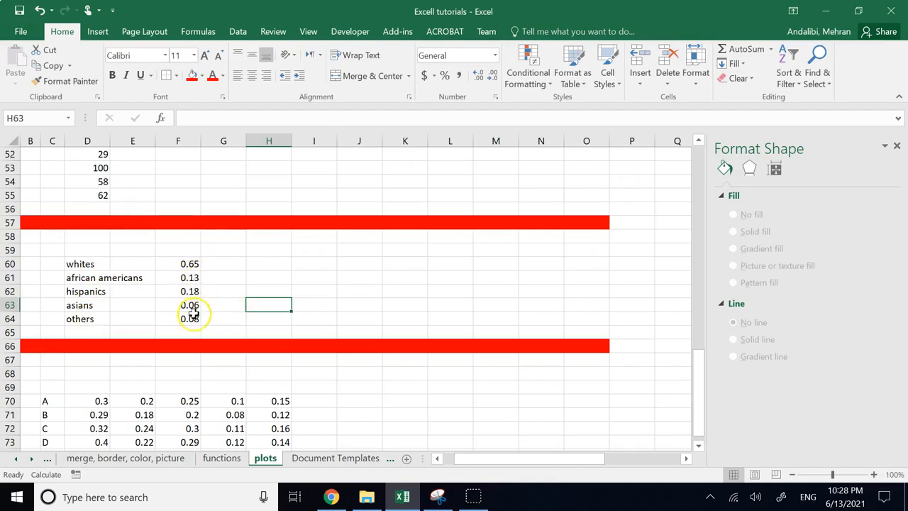
Step: Try to insert a 2-D pie chart from the population group labels and proportions in D60:F64
{"action": "left_click", "coordinate": [269, 278]}
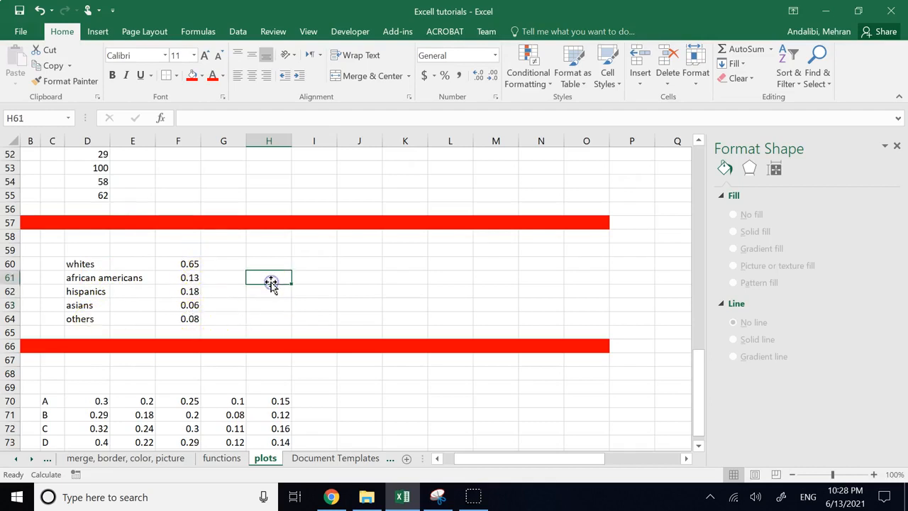
{"action": "left_click", "coordinate": [320, 278]}
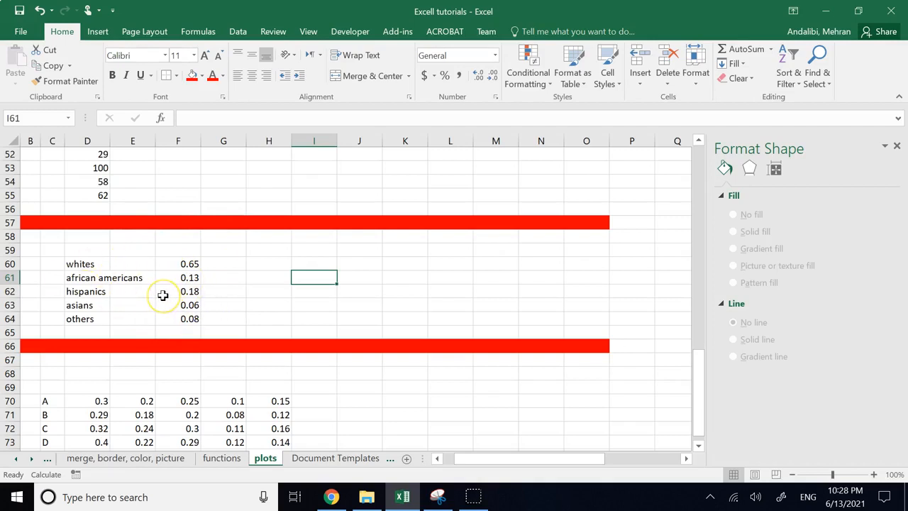
{"action": "left_click", "coordinate": [239, 273]}
{"action": "left_click_drag", "start_coordinate": [106, 264], "coordinate": [171, 319]}
{"action": "left_click", "coordinate": [106, 32]}
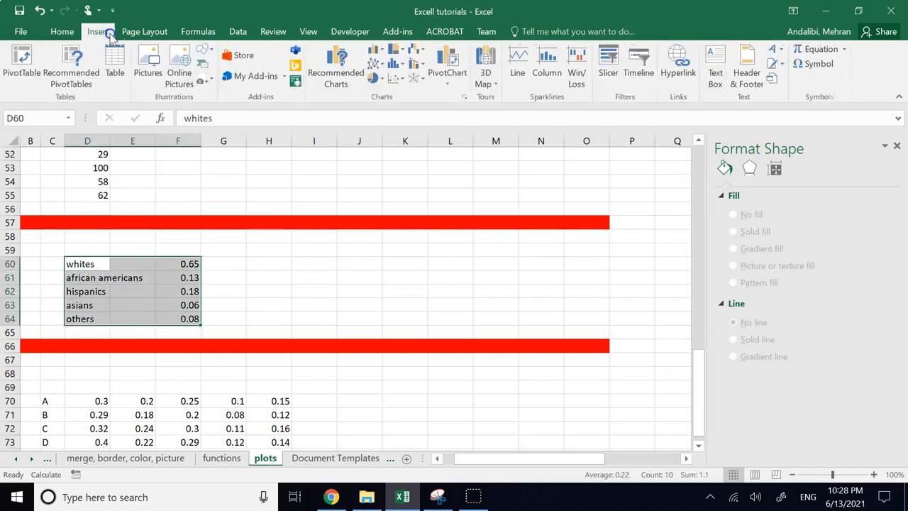
{"action": "left_click", "coordinate": [380, 81]}
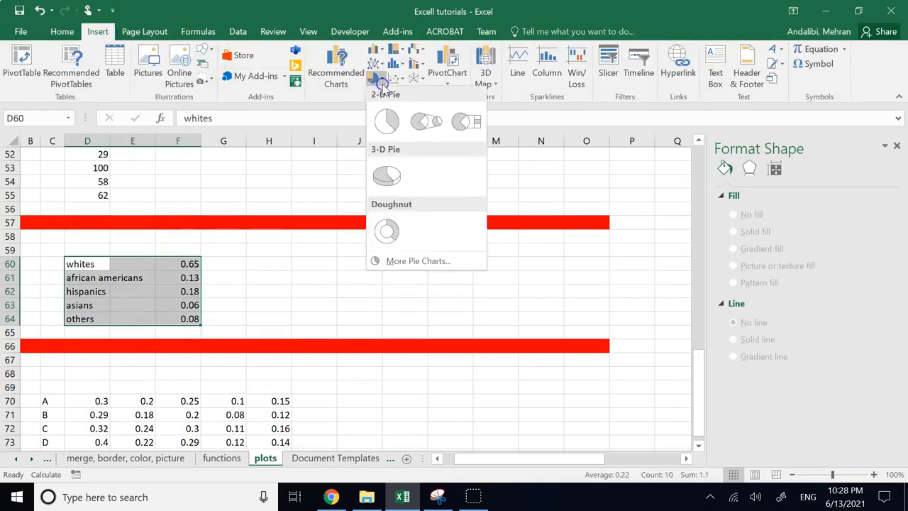
{"action": "left_click", "coordinate": [383, 122]}
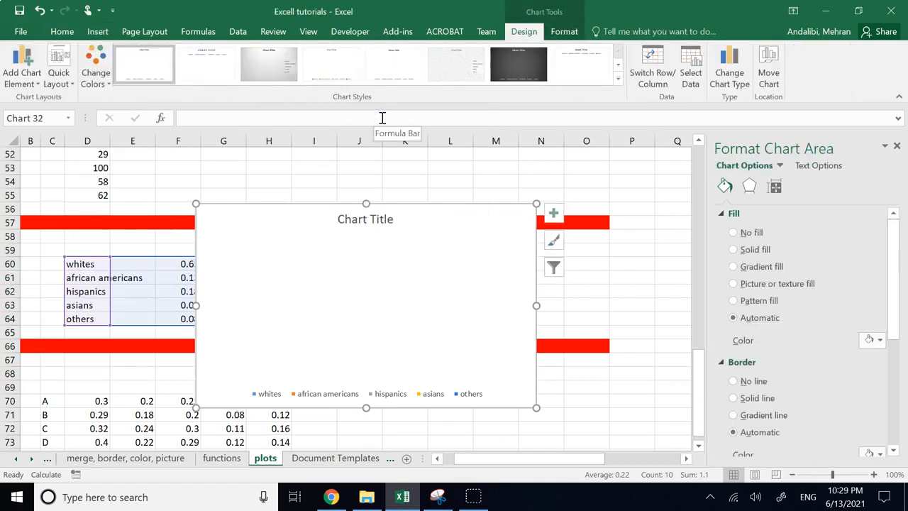
Step: Delete the pie chart built from the whole range D60:F64
{"action": "left_click", "coordinate": [402, 286]}
{"action": "left_click", "coordinate": [456, 304]}
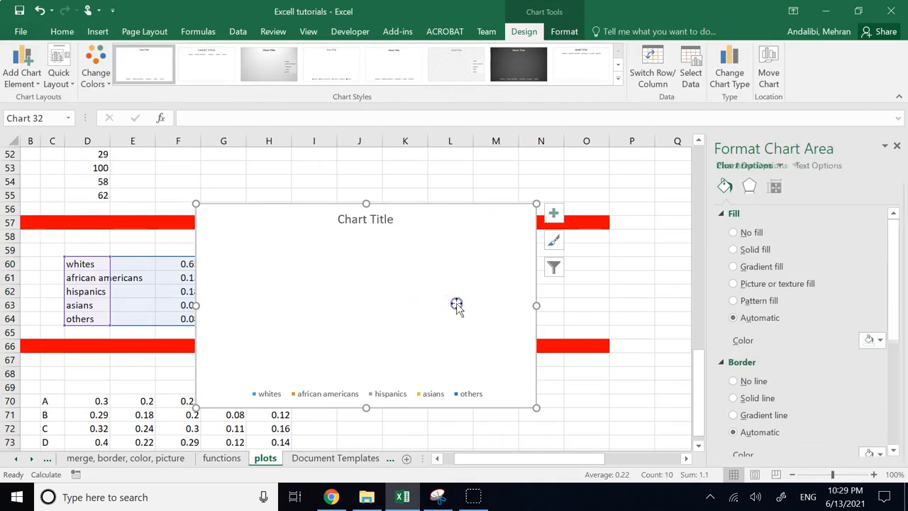
{"action": "left_click", "coordinate": [574, 304]}
{"action": "left_click", "coordinate": [490, 257]}
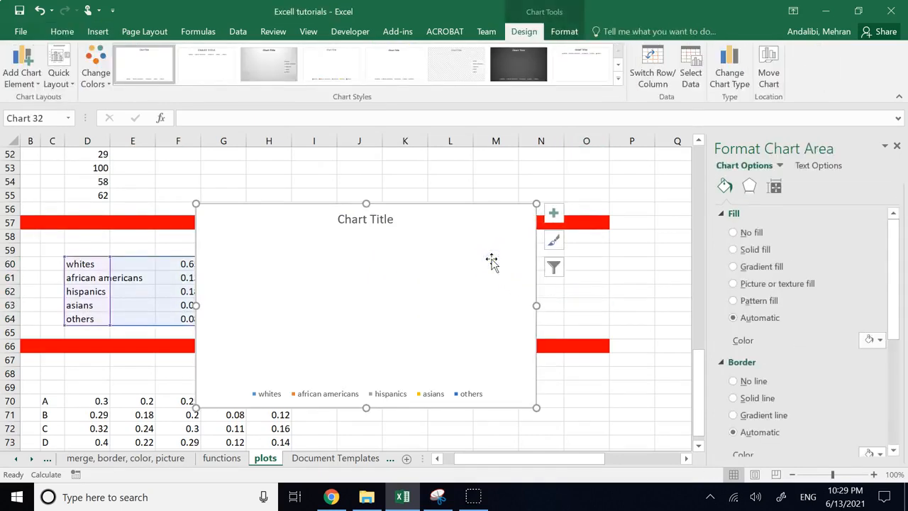
{"action": "key", "text": "Delete"}
{"action": "left_click", "coordinate": [269, 195]}
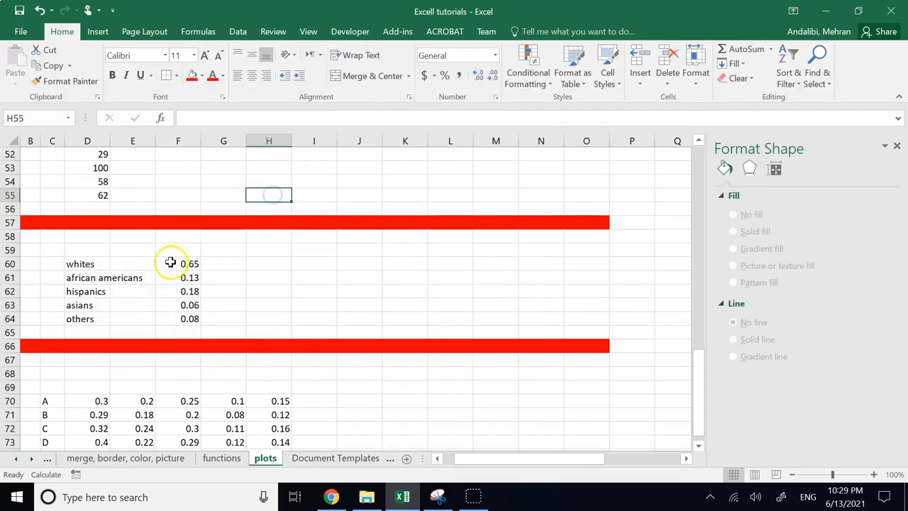
Step: Insert a 2-D pie chart of the proportions in F60:F64 and move it beside the data
{"action": "left_click_drag", "start_coordinate": [174, 261], "coordinate": [180, 317]}
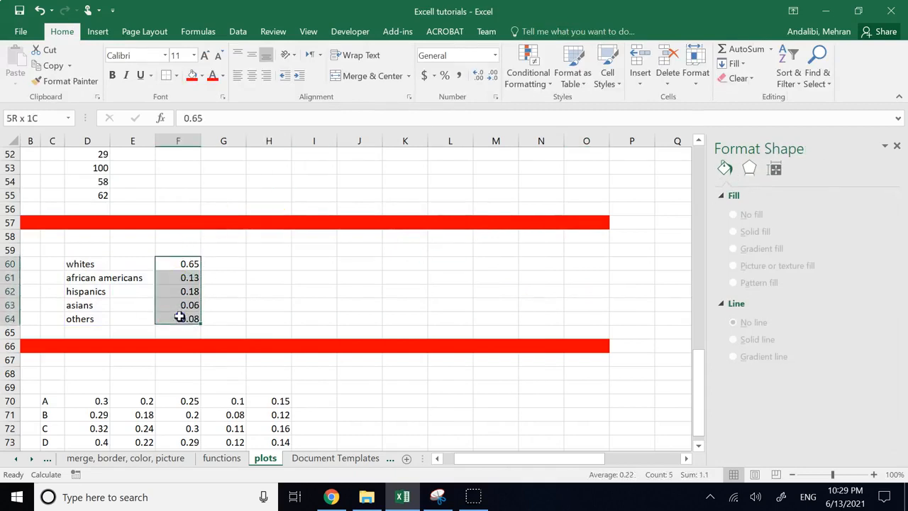
{"action": "left_click", "coordinate": [97, 32]}
{"action": "left_click", "coordinate": [373, 76]}
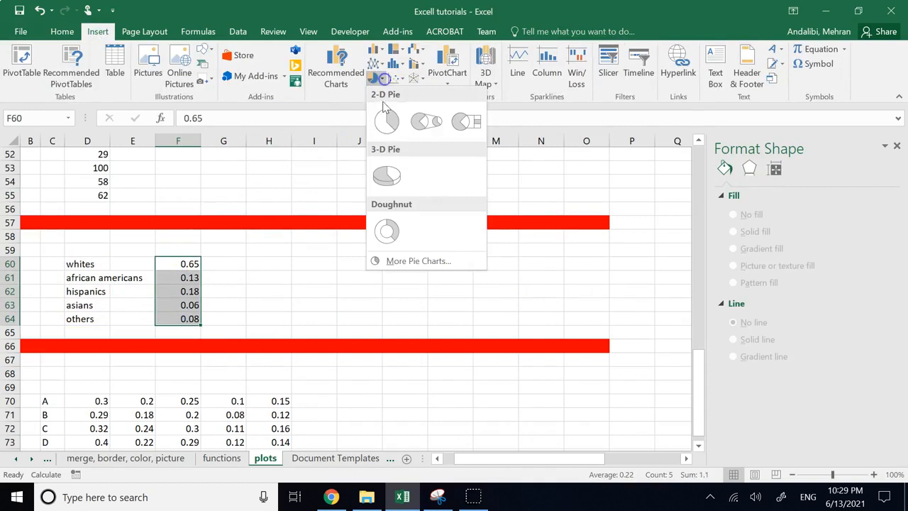
{"action": "left_click", "coordinate": [384, 117]}
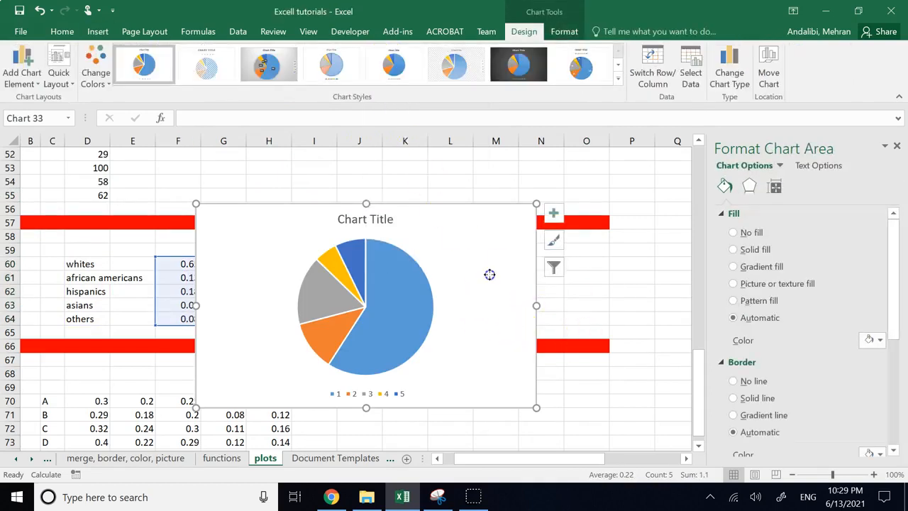
{"action": "left_click_drag", "start_coordinate": [489, 273], "coordinate": [577, 229]}
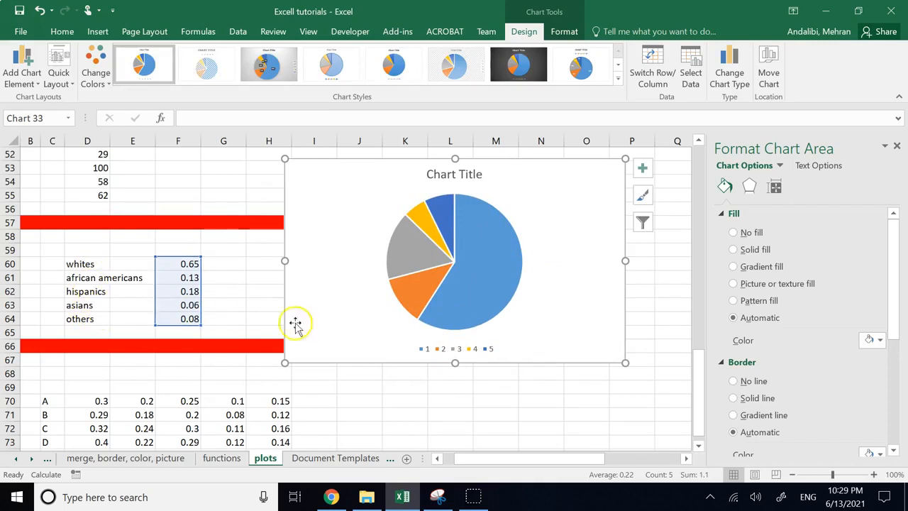
Step: Set the pie chart's category axis labels to the population group names in D60:D64
{"action": "right_click", "coordinate": [544, 312]}
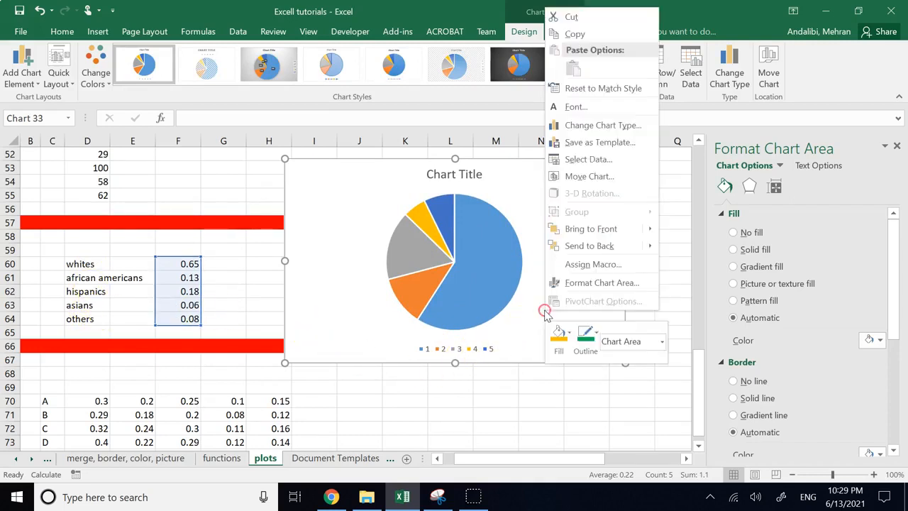
{"action": "left_click", "coordinate": [594, 159]}
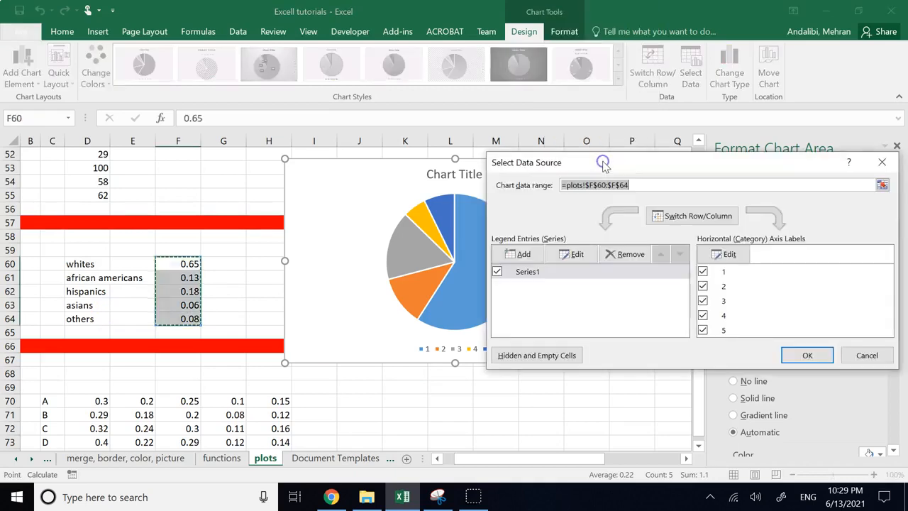
{"action": "left_click", "coordinate": [524, 275]}
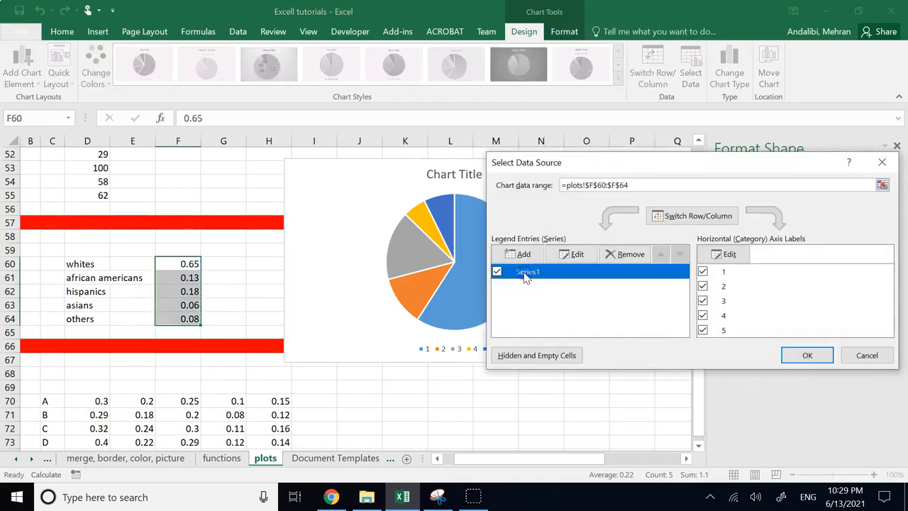
{"action": "left_click", "coordinate": [735, 255]}
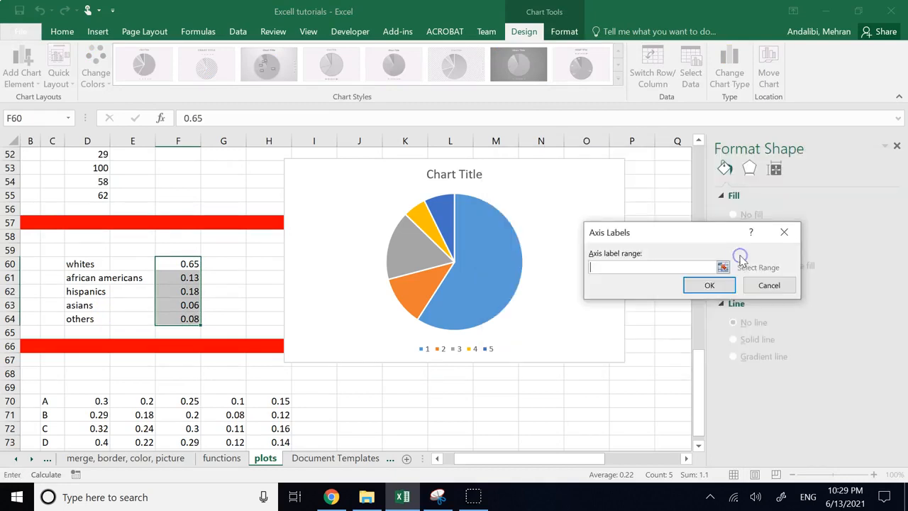
{"action": "left_click", "coordinate": [725, 267]}
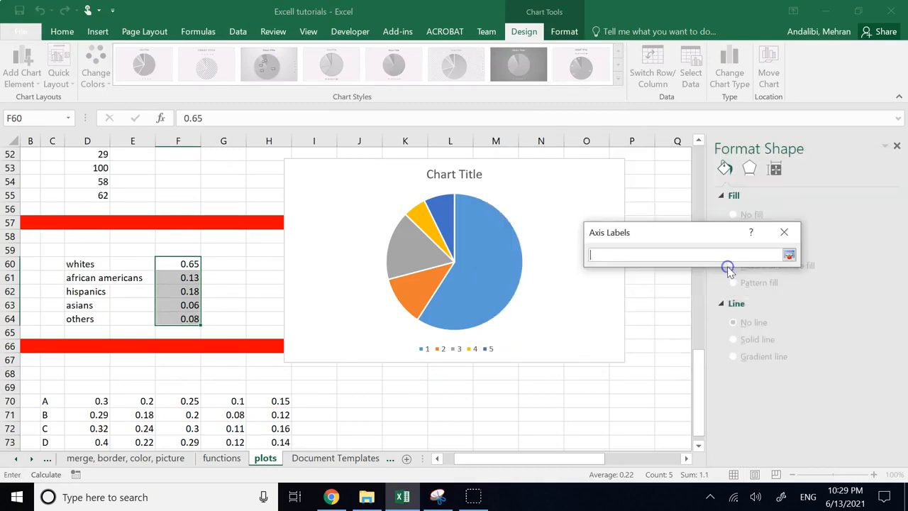
{"action": "left_click", "coordinate": [83, 264]}
{"action": "left_click_drag", "start_coordinate": [83, 264], "coordinate": [80, 318]}
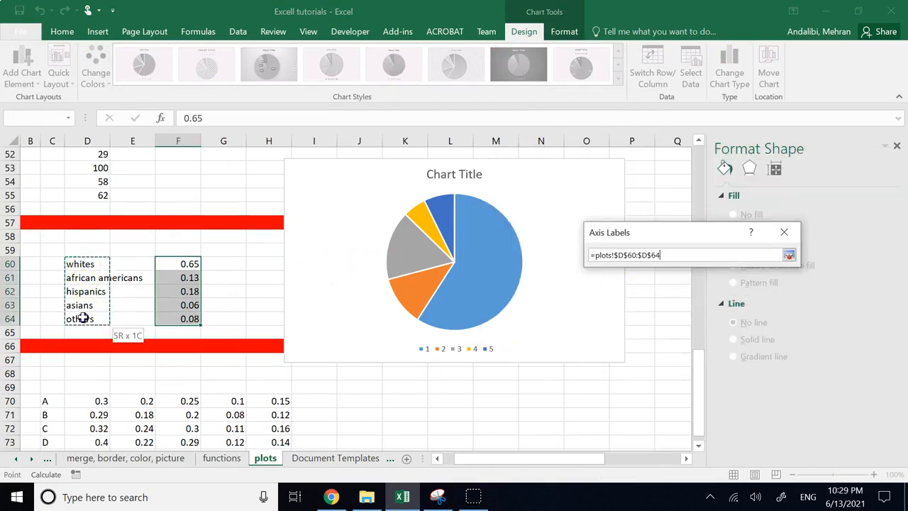
{"action": "left_click", "coordinate": [788, 254]}
{"action": "left_click", "coordinate": [824, 284]}
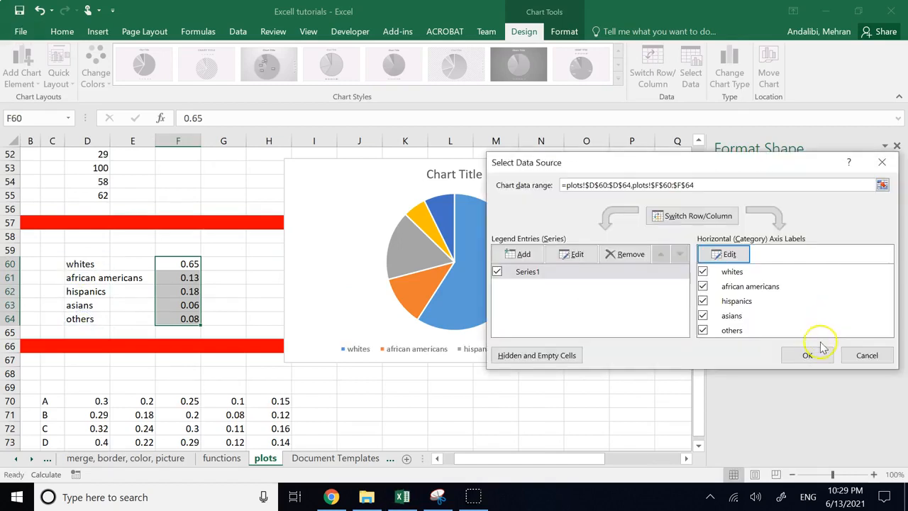
{"action": "left_click", "coordinate": [809, 353]}
{"action": "left_click", "coordinate": [598, 400]}
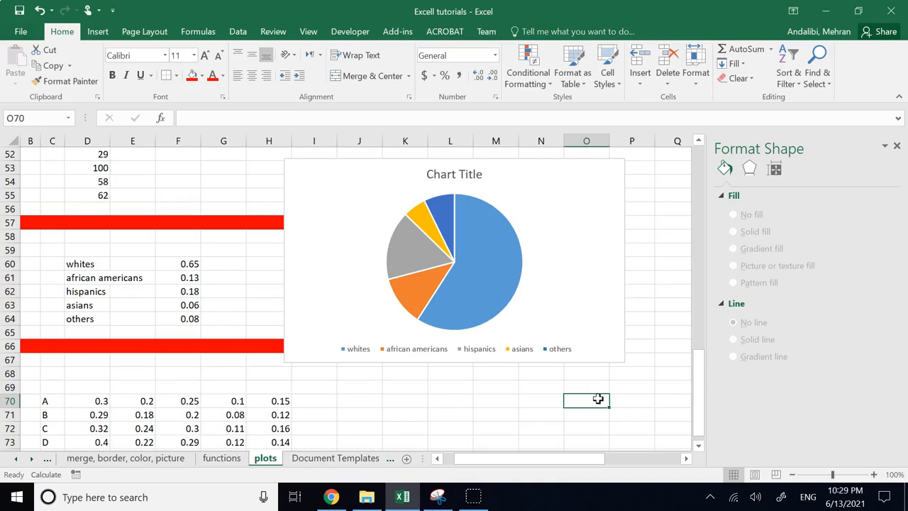
Step: Add data labels to the pie chart as data callouts
{"action": "mouse_move", "coordinate": [420, 233]}
{"action": "mouse_move", "coordinate": [506, 263]}
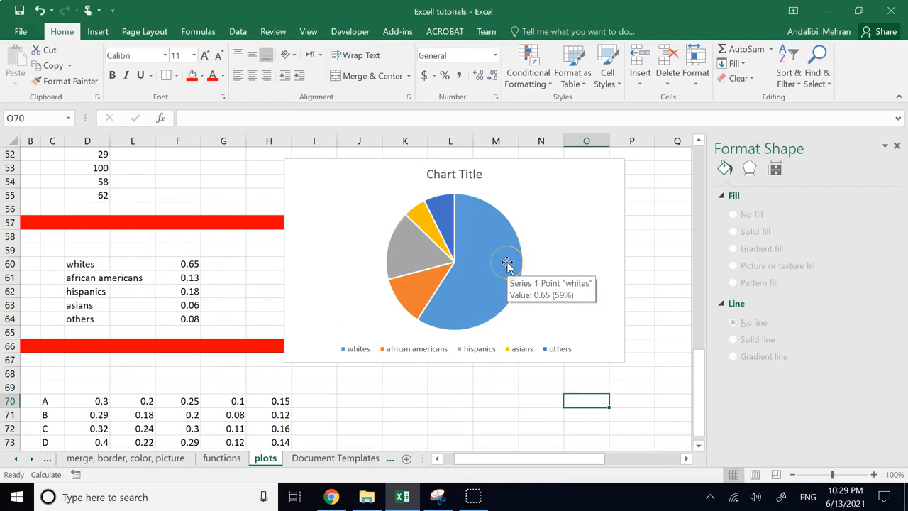
{"action": "left_click", "coordinate": [571, 238]}
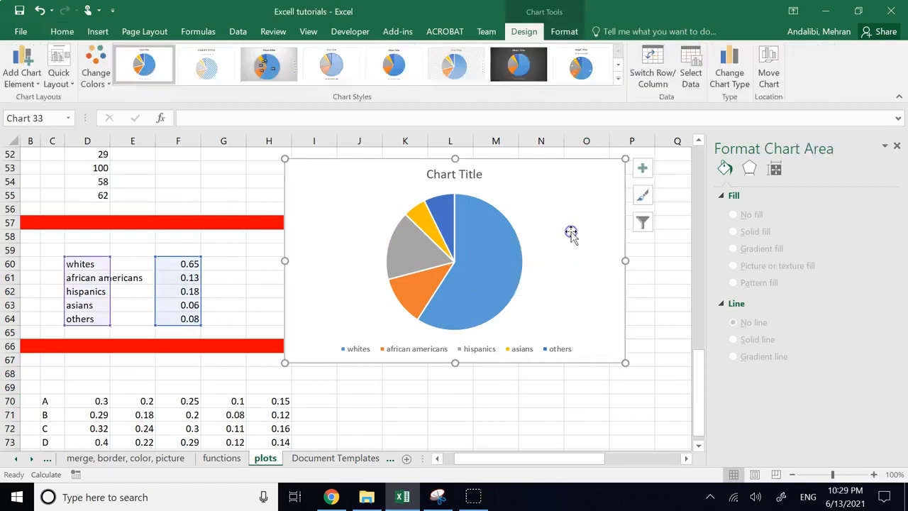
{"action": "left_click", "coordinate": [642, 170]}
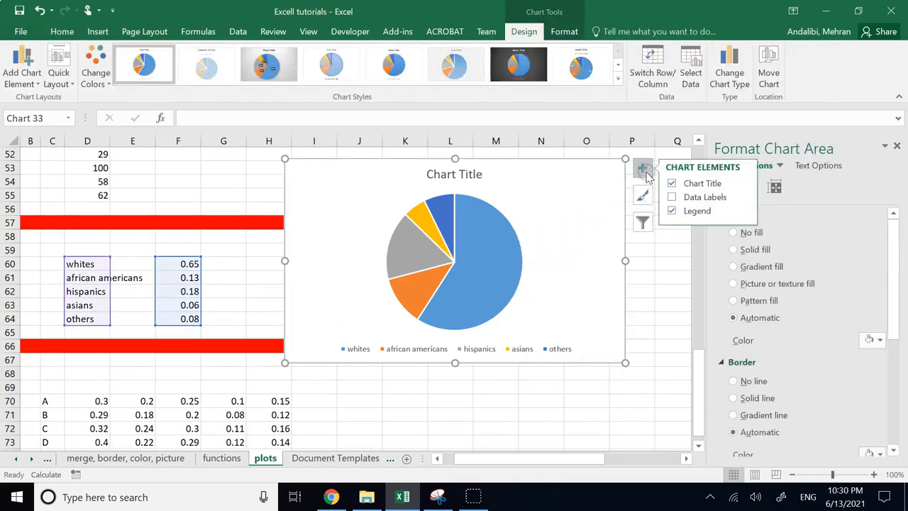
{"action": "left_click", "coordinate": [678, 200]}
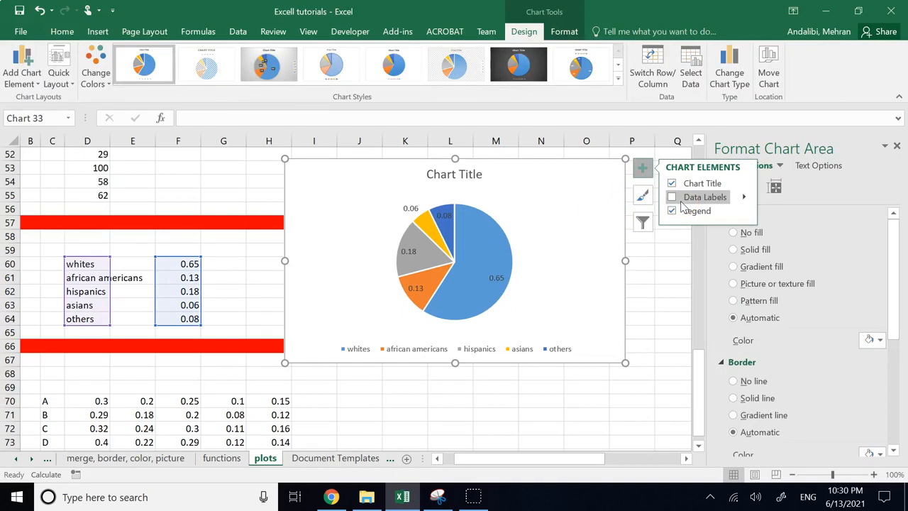
{"action": "left_click", "coordinate": [745, 198]}
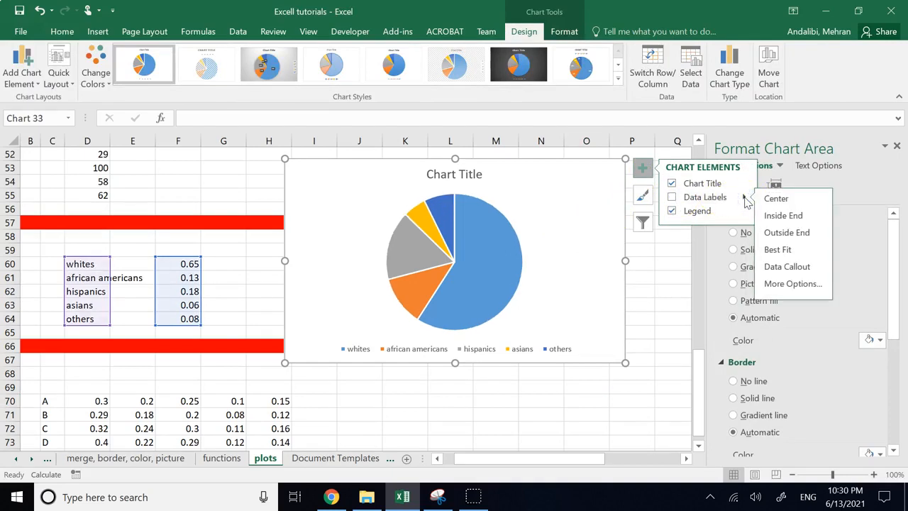
{"action": "left_click", "coordinate": [788, 266]}
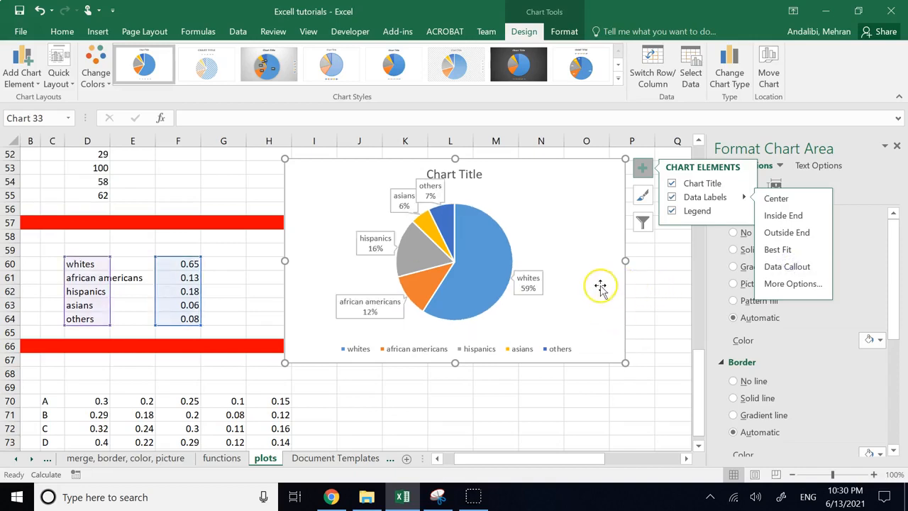
Step: Move the pie chart closer to the proportions data and delete its chart title
{"action": "left_click_drag", "start_coordinate": [588, 243], "coordinate": [534, 274]}
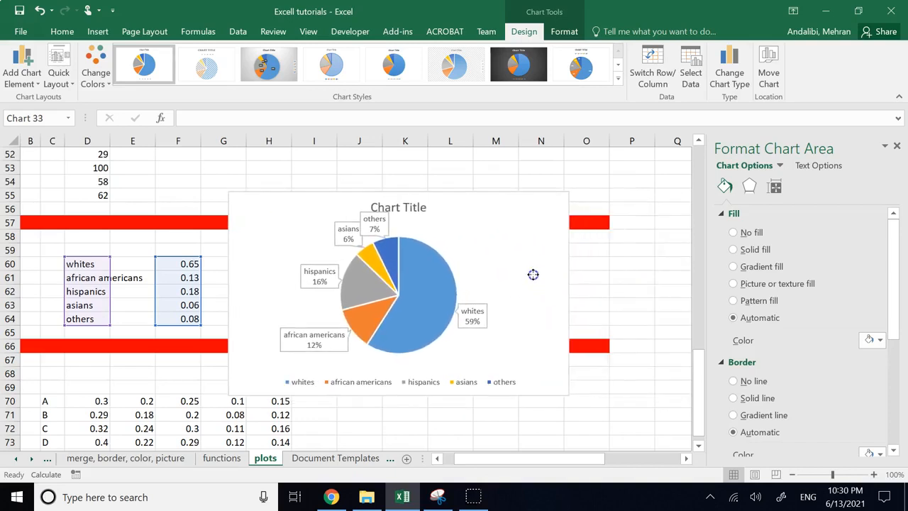
{"action": "left_click", "coordinate": [424, 202]}
{"action": "left_click", "coordinate": [423, 201]}
{"action": "left_click_drag", "start_coordinate": [417, 200], "coordinate": [469, 205]}
{"action": "left_click", "coordinate": [414, 200]}
{"action": "key", "text": "Delete"}
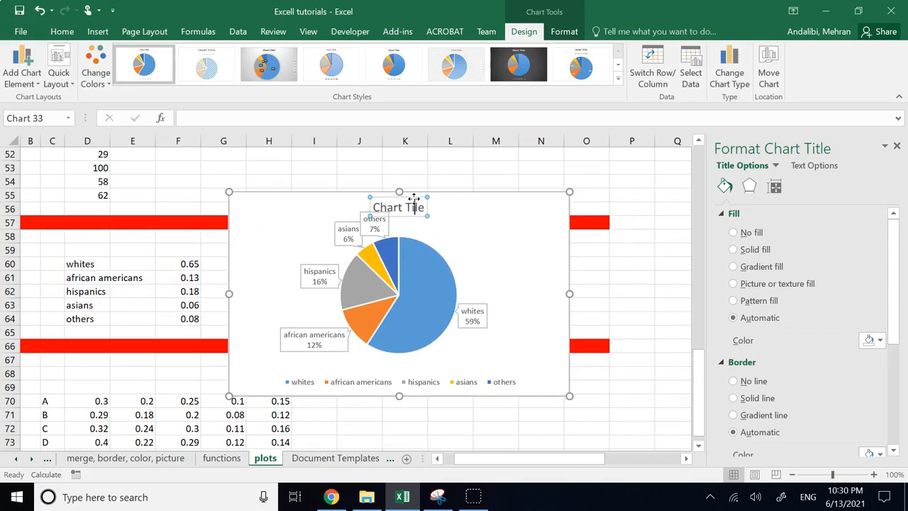
{"action": "left_click", "coordinate": [411, 196]}
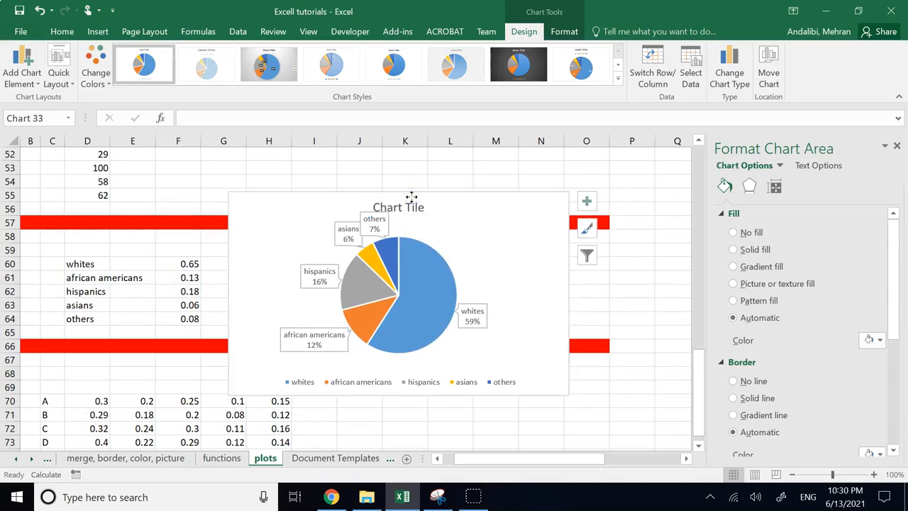
{"action": "key", "text": "Delete"}
{"action": "left_click", "coordinate": [380, 203]}
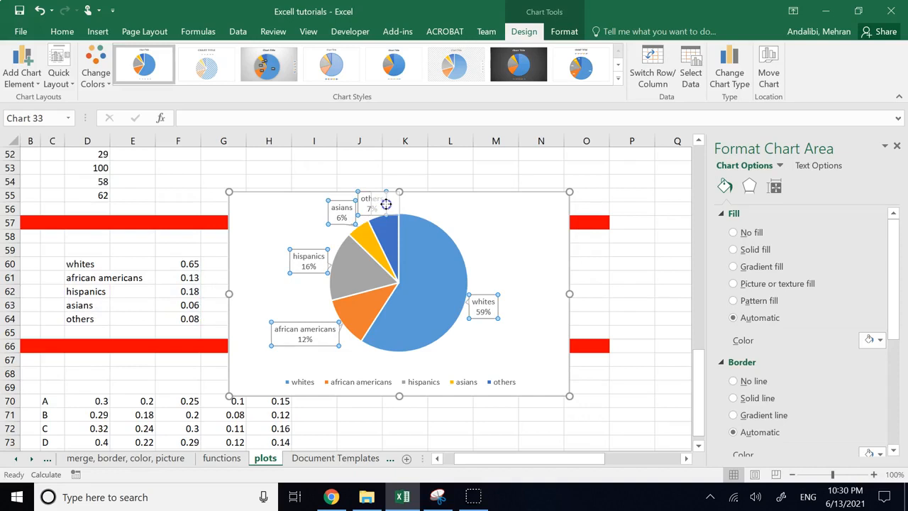
{"action": "left_click", "coordinate": [470, 220]}
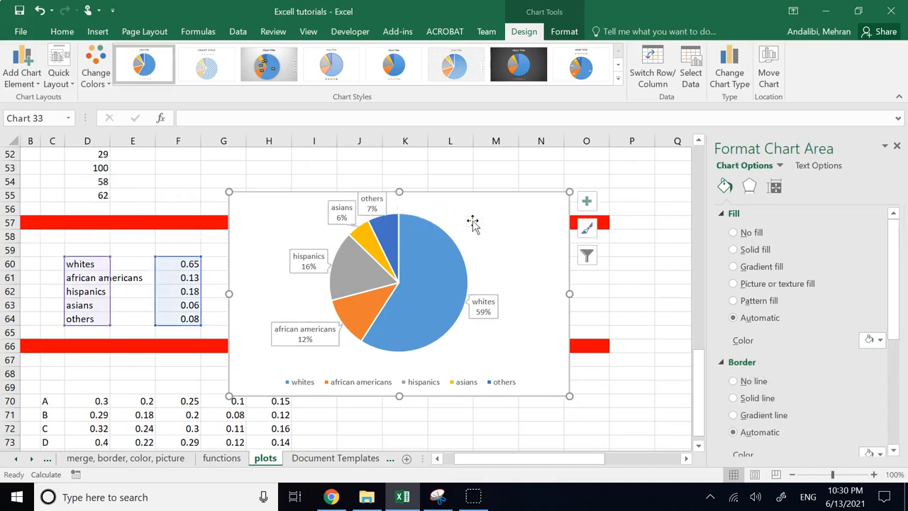
Step: Enlarge the pie chart to about 3.32" high and move it so its upper-left corner sits in H53
{"action": "left_click_drag", "start_coordinate": [397, 190], "coordinate": [405, 170]}
{"action": "left_click_drag", "start_coordinate": [493, 234], "coordinate": [524, 226]}
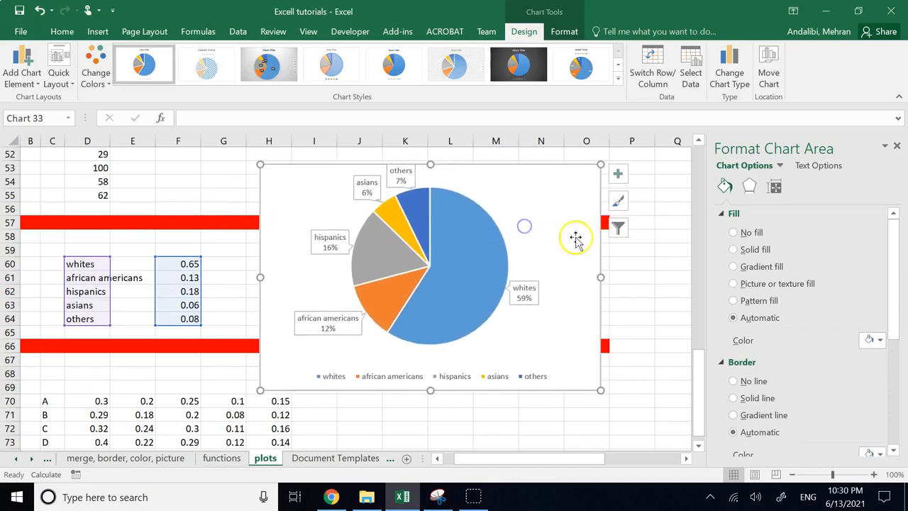
{"action": "left_click", "coordinate": [636, 249]}
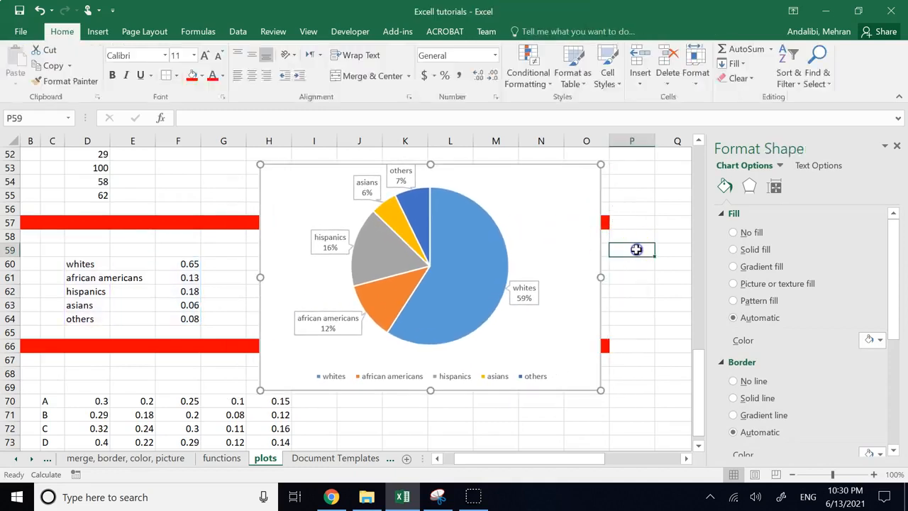
{"action": "left_click", "coordinate": [469, 247]}
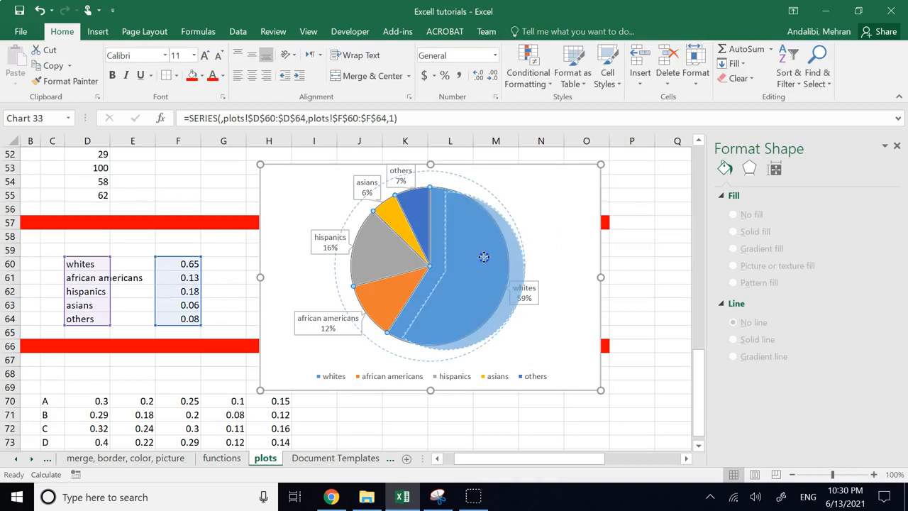
{"action": "left_click", "coordinate": [528, 215]}
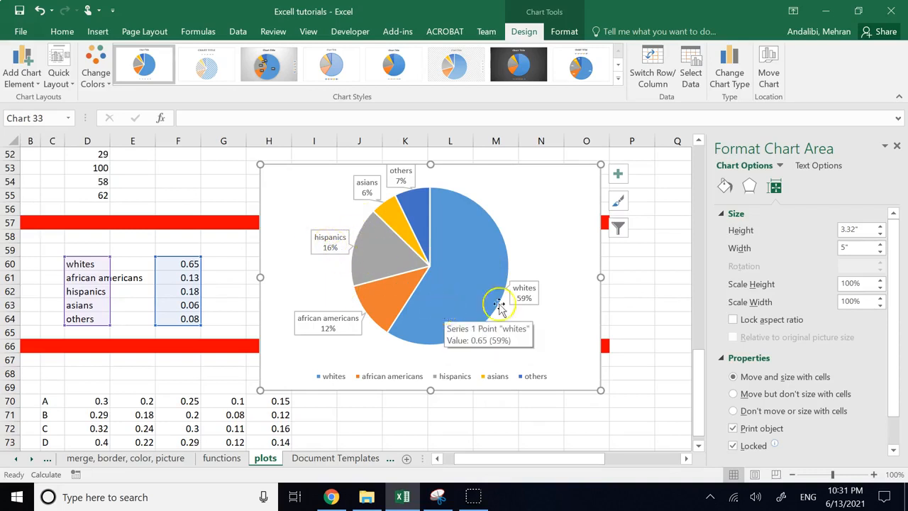
Step: Pull the hispanics slice out of the pie by setting its point explosion to 15%
{"action": "left_click", "coordinate": [617, 292]}
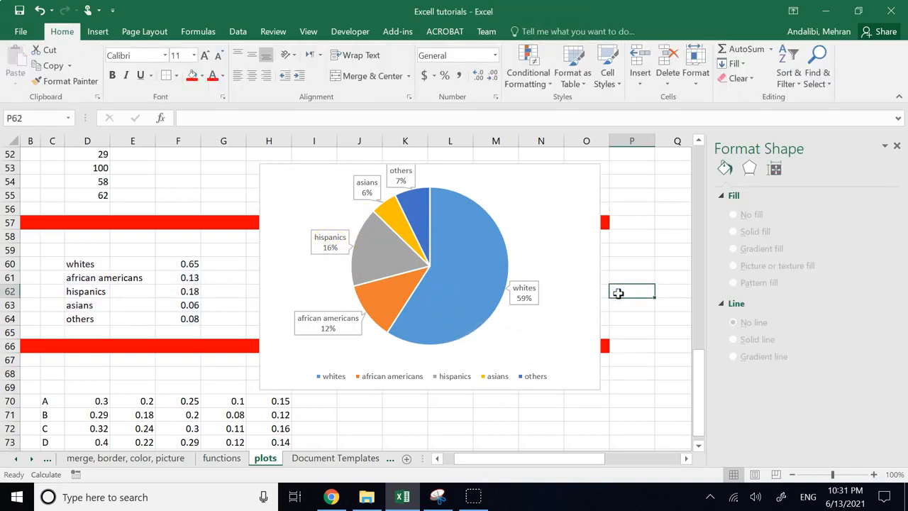
{"action": "left_click", "coordinate": [398, 291]}
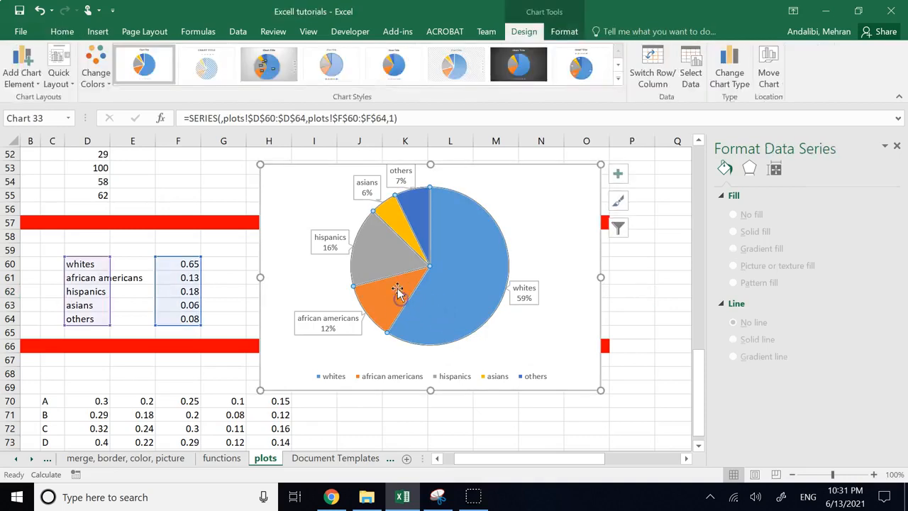
{"action": "left_click", "coordinate": [395, 233]}
{"action": "left_click", "coordinate": [459, 238]}
{"action": "left_click", "coordinate": [415, 281]}
{"action": "left_click", "coordinate": [384, 260]}
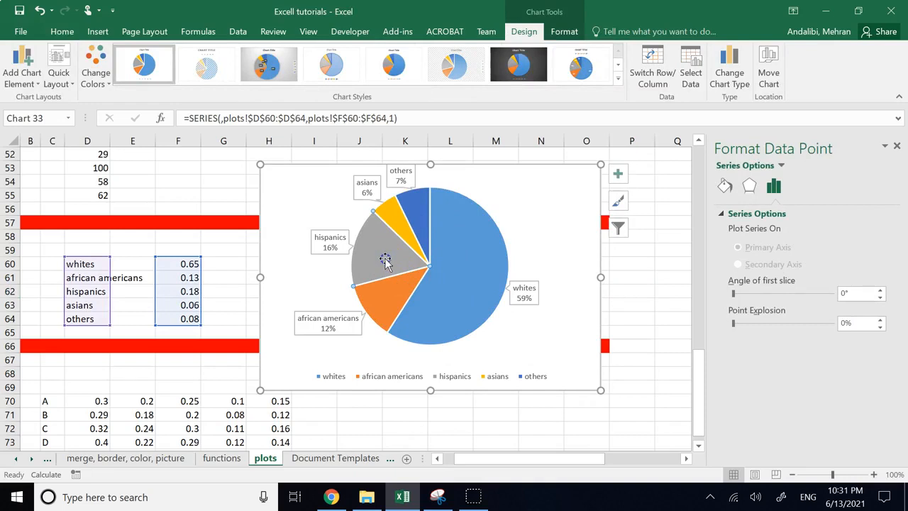
{"action": "left_click", "coordinate": [385, 293]}
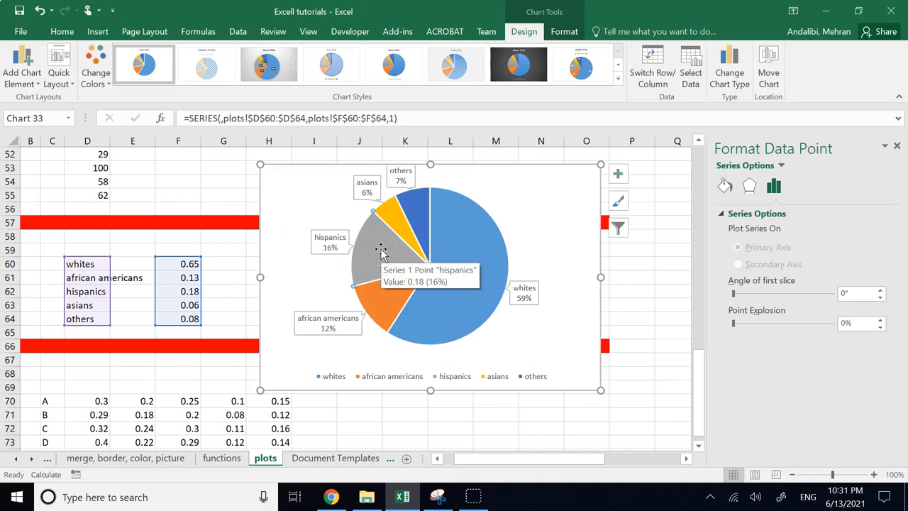
{"action": "left_click", "coordinate": [773, 184]}
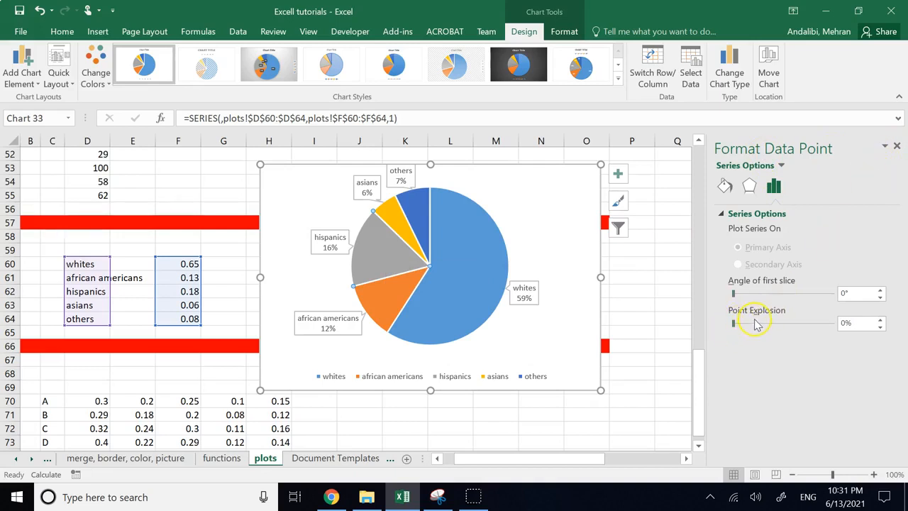
{"action": "left_click", "coordinate": [880, 319]}
{"action": "left_click", "coordinate": [880, 319]}
{"action": "left_click", "coordinate": [880, 319]}
{"action": "left_click", "coordinate": [880, 319]}
{"action": "left_click", "coordinate": [880, 320]}
{"action": "left_click", "coordinate": [880, 319]}
{"action": "left_click", "coordinate": [880, 319]}
{"action": "left_click", "coordinate": [880, 320]}
{"action": "left_click", "coordinate": [880, 320]}
{"action": "left_click", "coordinate": [880, 320]}
{"action": "left_click", "coordinate": [880, 320]}
{"action": "left_click", "coordinate": [880, 320]}
{"action": "left_click", "coordinate": [880, 320]}
{"action": "left_click", "coordinate": [880, 321]}
{"action": "left_click", "coordinate": [880, 320]}
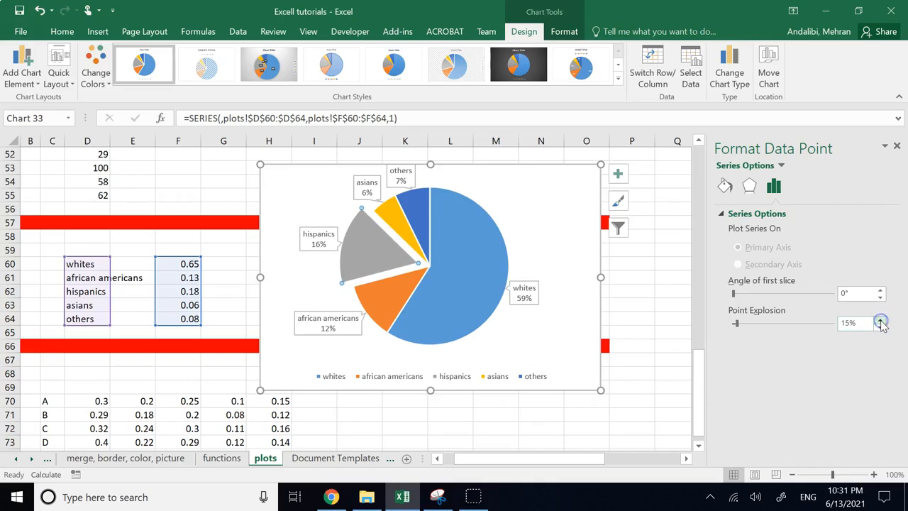
{"action": "left_click", "coordinate": [666, 330]}
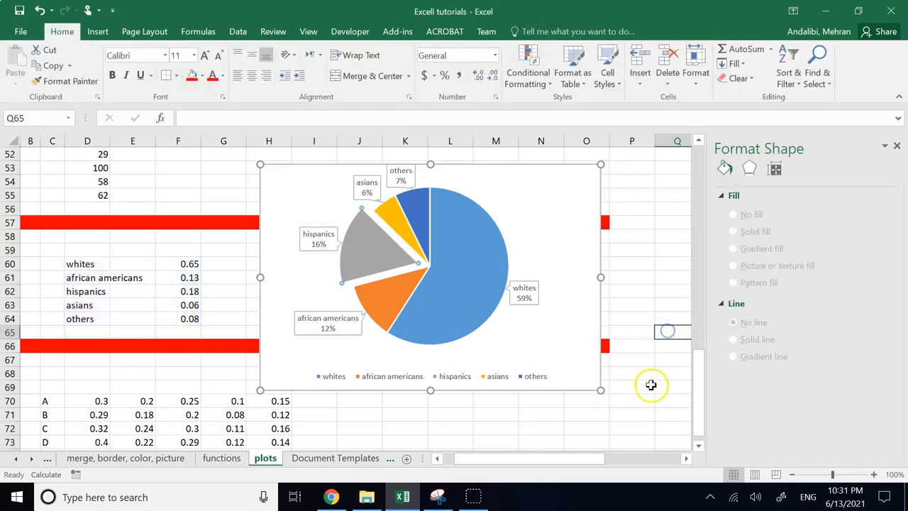
{"action": "left_click", "coordinate": [644, 398]}
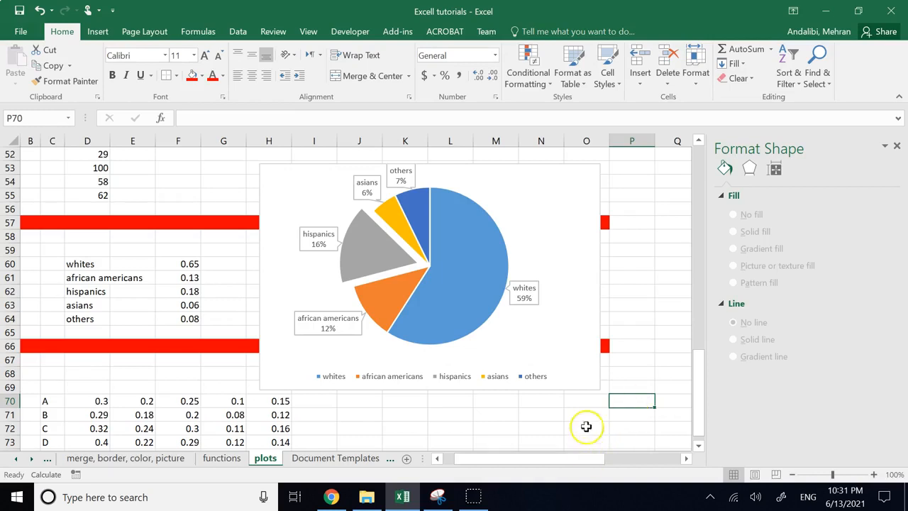
{"action": "left_click", "coordinate": [558, 425]}
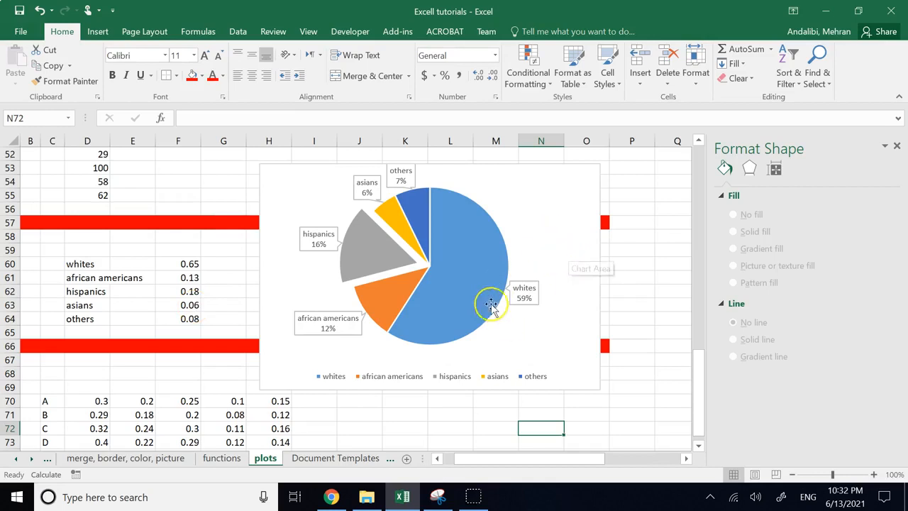
Step: Insert a 3-D Clustered Column chart of the proportions in F60:F64 and move it clear of that data
{"action": "mouse_move", "coordinate": [392, 254]}
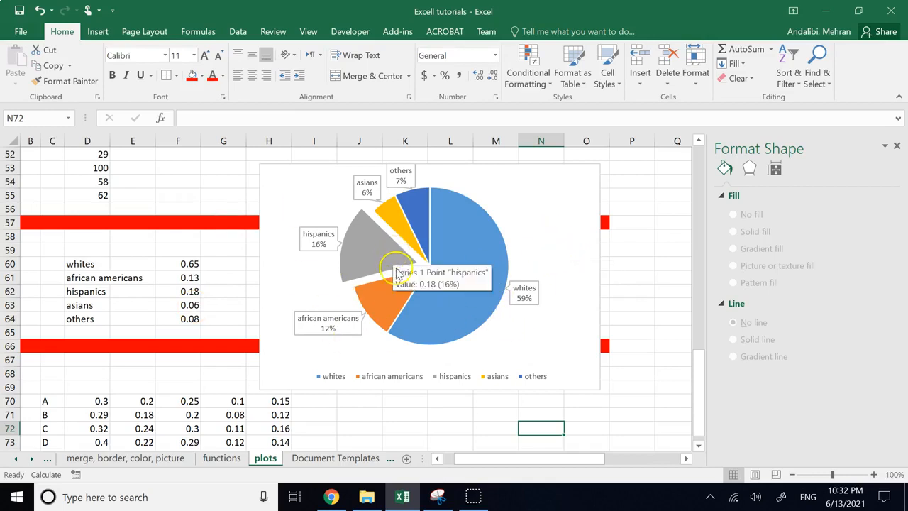
{"action": "left_click", "coordinate": [189, 246]}
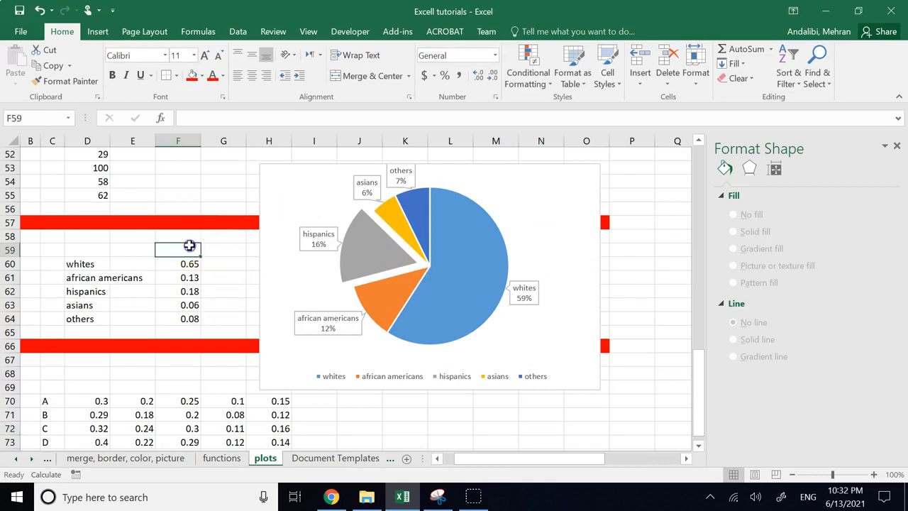
{"action": "left_click_drag", "start_coordinate": [178, 264], "coordinate": [182, 319]}
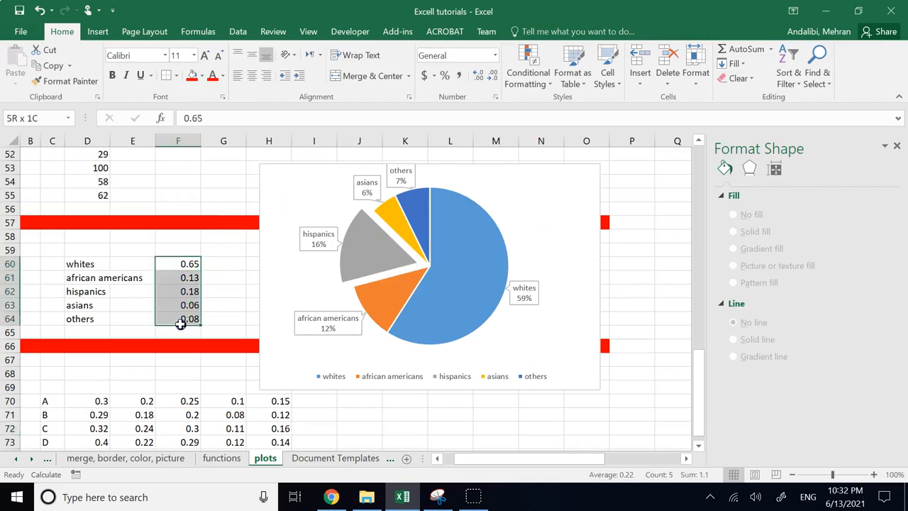
{"action": "left_click", "coordinate": [100, 30]}
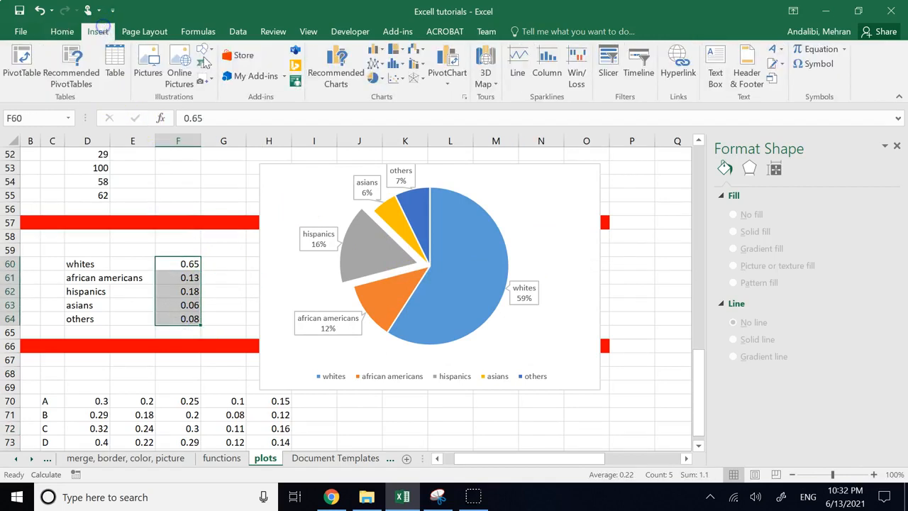
{"action": "left_click", "coordinate": [381, 53]}
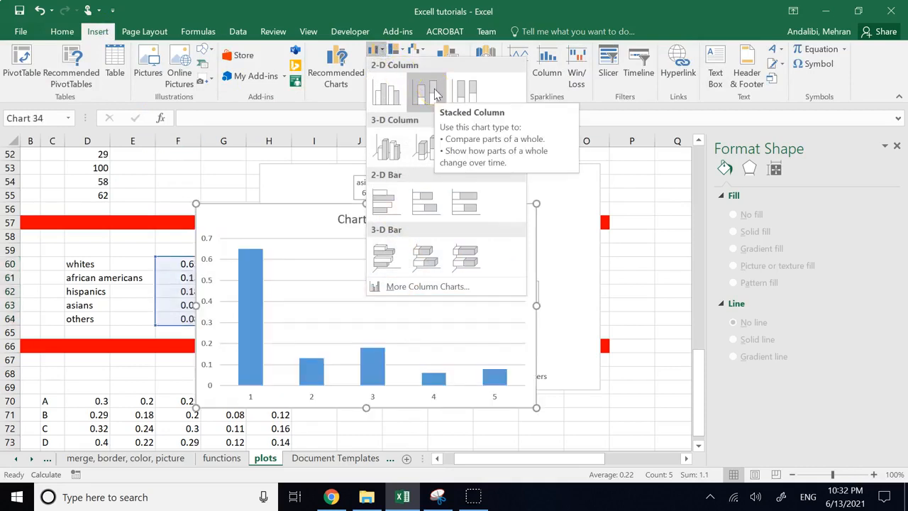
{"action": "left_click", "coordinate": [392, 145]}
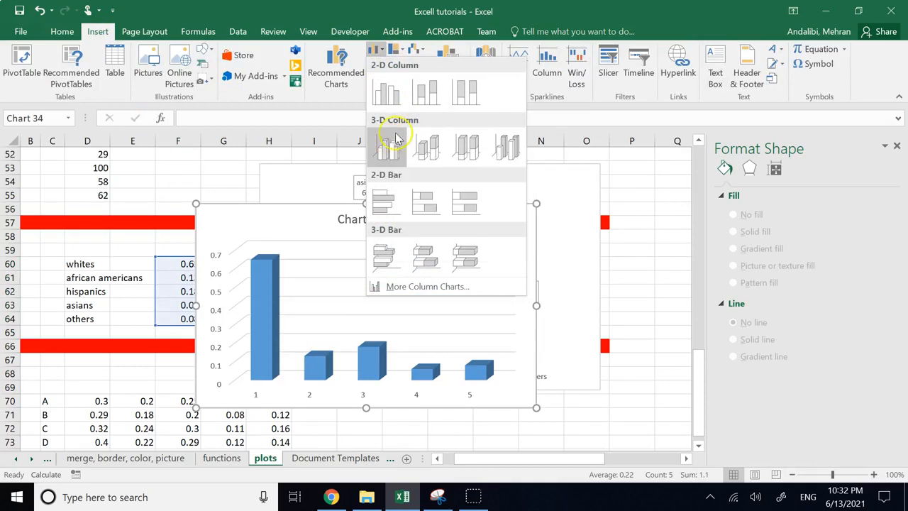
{"action": "left_click", "coordinate": [425, 99]}
{"action": "left_click", "coordinate": [395, 148]}
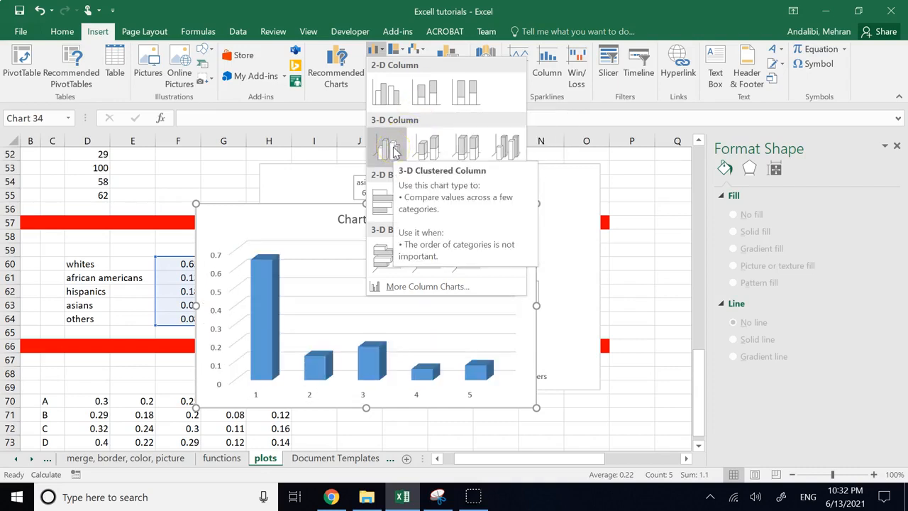
{"action": "left_click", "coordinate": [394, 149]}
{"action": "left_click_drag", "start_coordinate": [404, 222], "coordinate": [532, 206]}
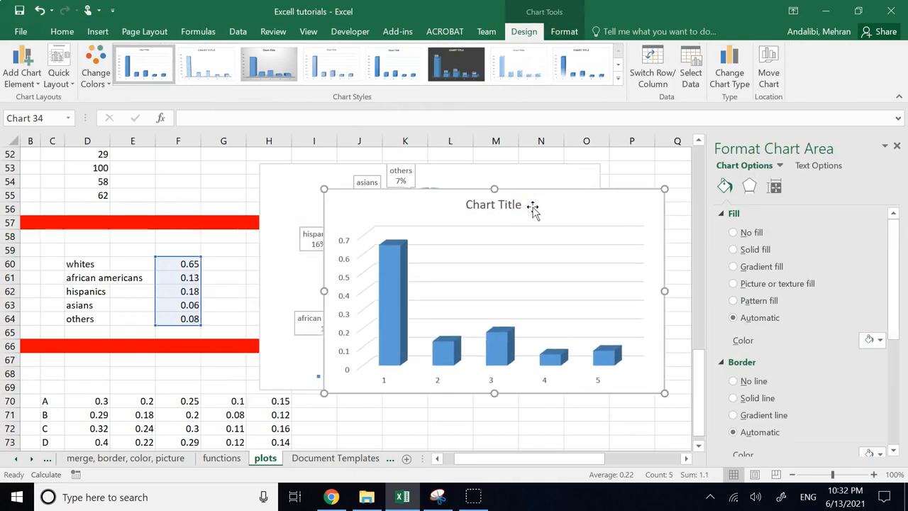
Step: Set the column chart's category axis labels to the population group names in D60:D64
{"action": "right_click", "coordinate": [533, 207]}
{"action": "left_click", "coordinate": [576, 329]}
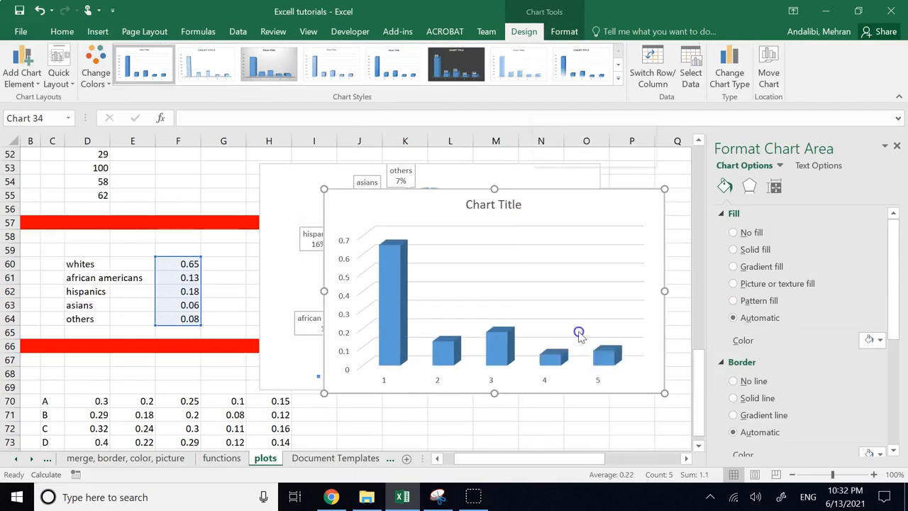
{"action": "left_click", "coordinate": [726, 255]}
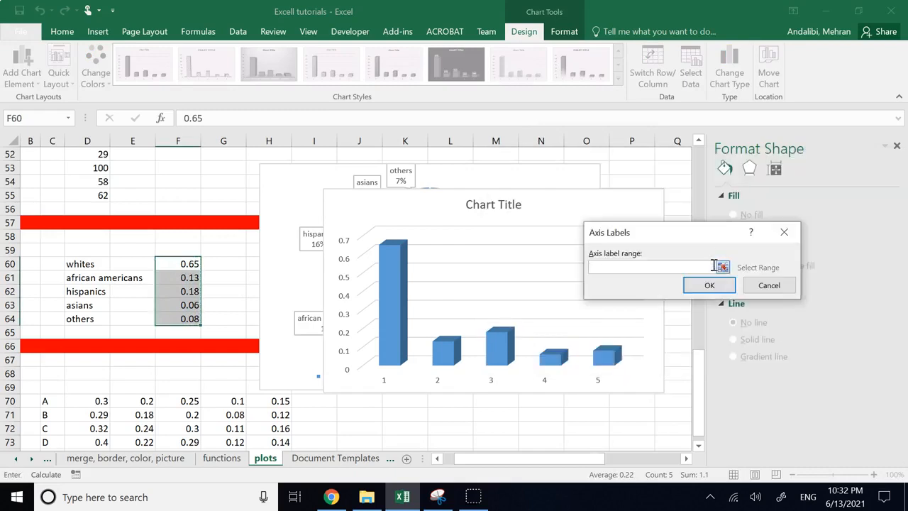
{"action": "left_click", "coordinate": [721, 266]}
{"action": "left_click_drag", "start_coordinate": [77, 264], "coordinate": [83, 316]}
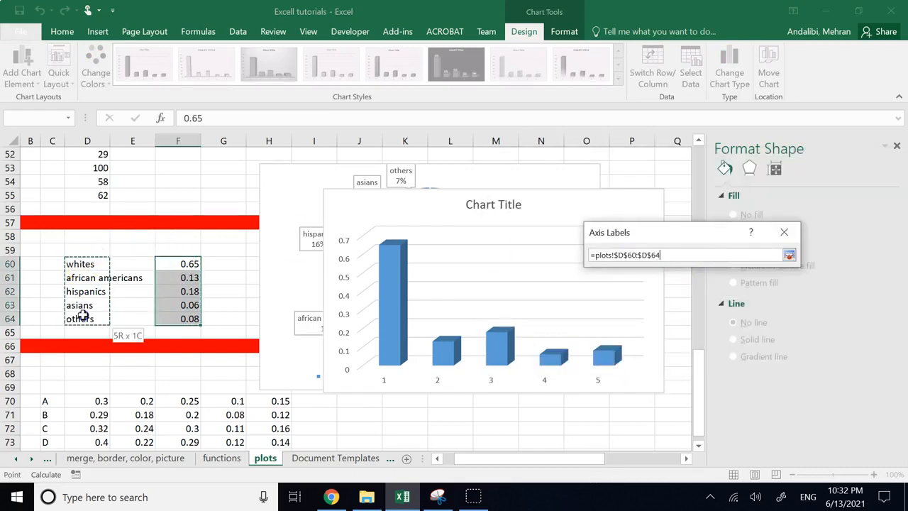
{"action": "left_click", "coordinate": [789, 255]}
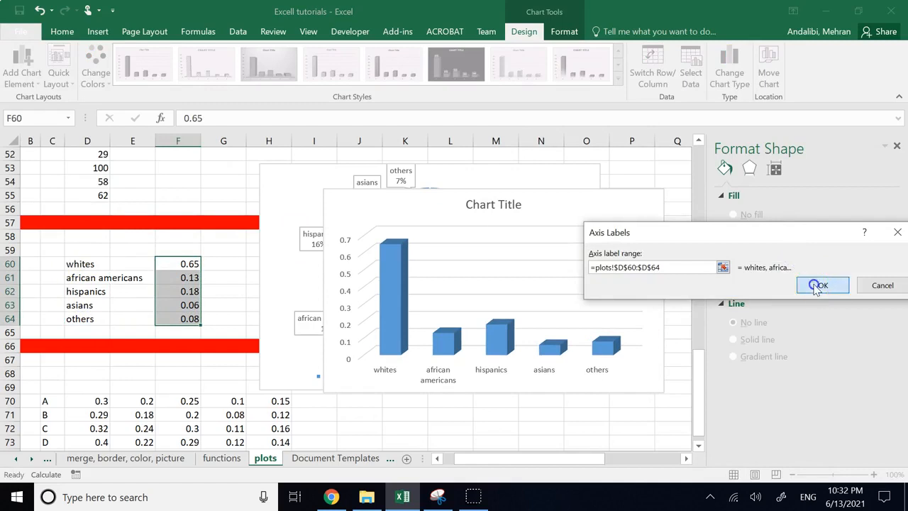
{"action": "left_click", "coordinate": [817, 286]}
{"action": "left_click", "coordinate": [807, 354]}
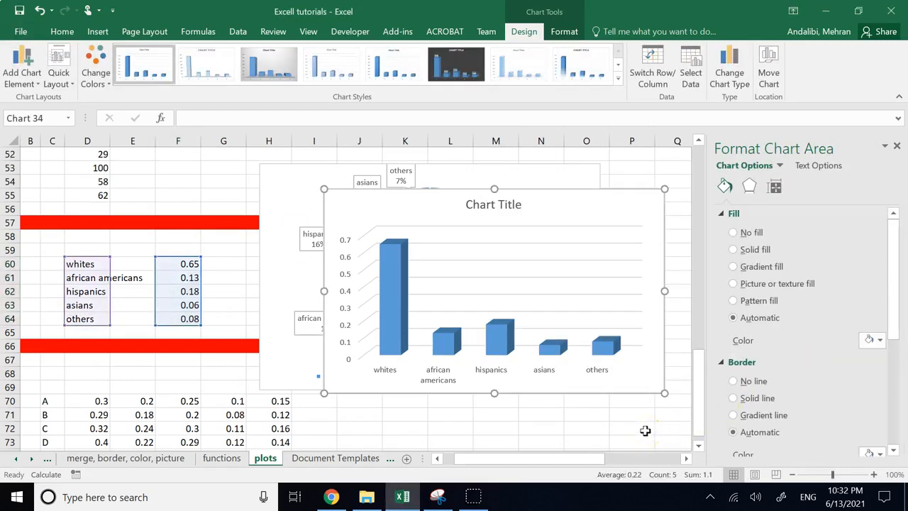
Step: Move the column chart beside the pie chart, with its upper-left corner in N54
{"action": "left_click_drag", "start_coordinate": [531, 206], "coordinate": [596, 196]}
{"action": "left_click", "coordinate": [450, 422]}
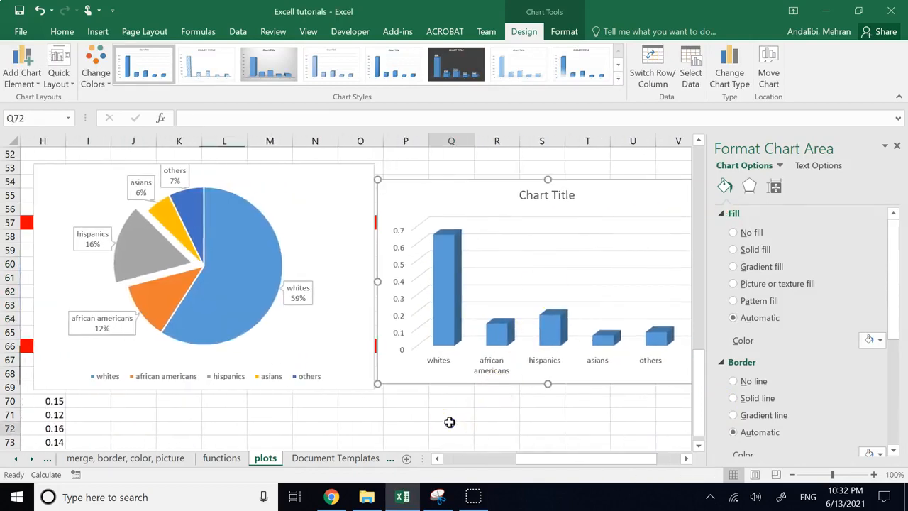
{"action": "left_click_drag", "start_coordinate": [464, 207], "coordinate": [424, 203]}
{"action": "left_click", "coordinate": [412, 415]}
Step: Examine the A to F grade rows and their five columns of proportions in C70:H74
{"action": "left_click_drag", "start_coordinate": [523, 460], "coordinate": [449, 459]}
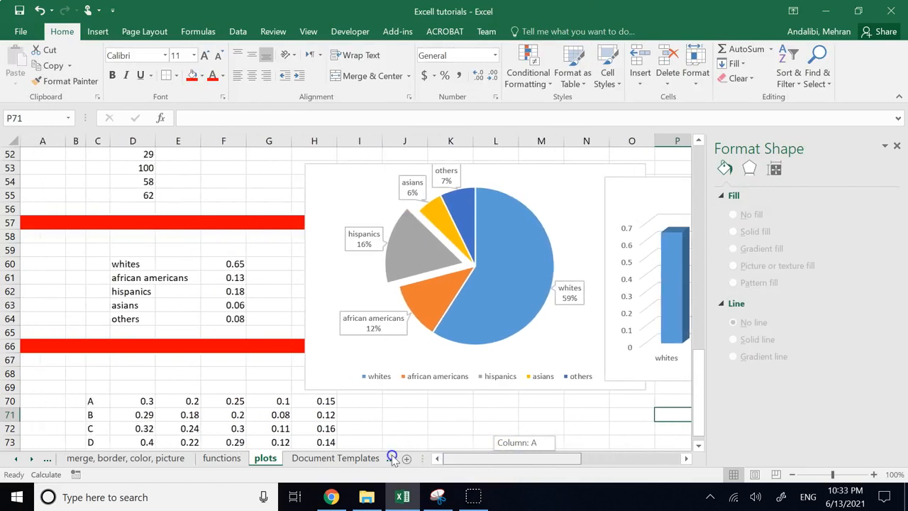
{"action": "left_click_drag", "start_coordinate": [392, 459], "coordinate": [392, 460]}
{"action": "scroll", "coordinate": [189, 376], "scroll_direction": "down", "scroll_amount": 3}
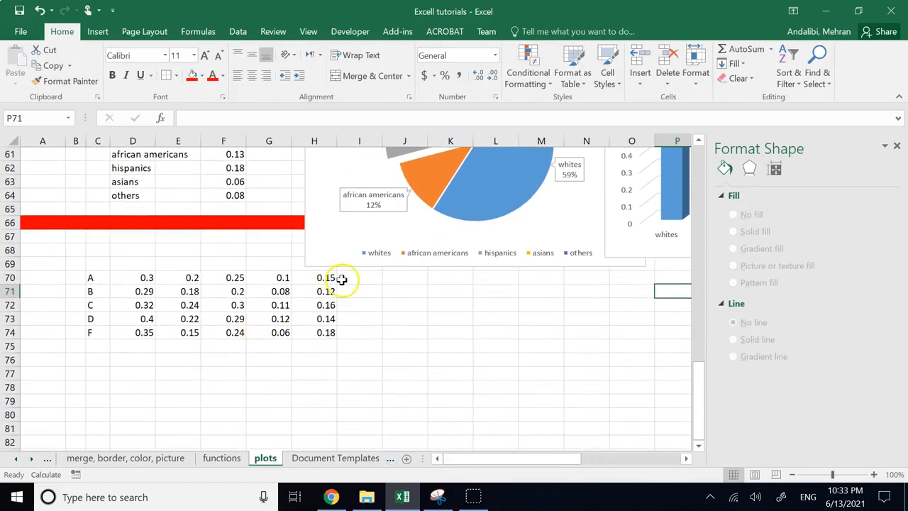
{"action": "scroll", "coordinate": [550, 241], "scroll_direction": "up", "scroll_amount": 4}
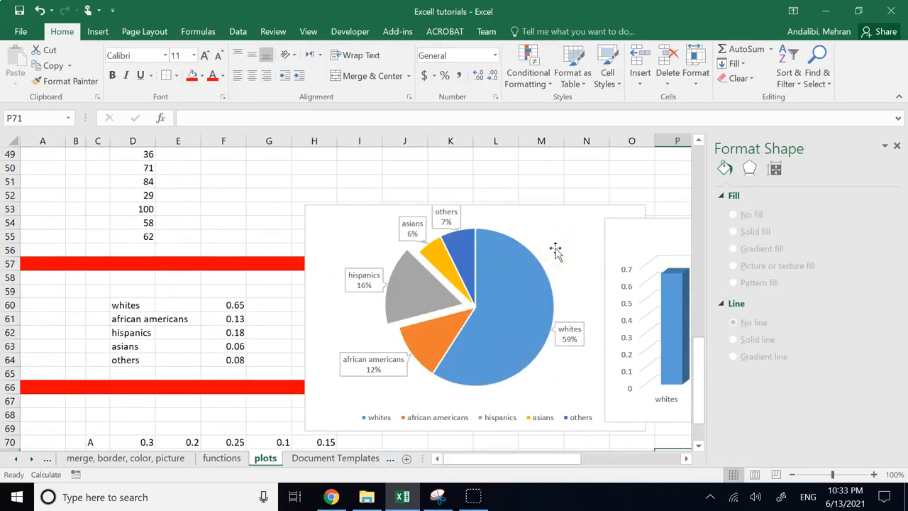
{"action": "scroll", "coordinate": [556, 249], "scroll_direction": "down", "scroll_amount": 4}
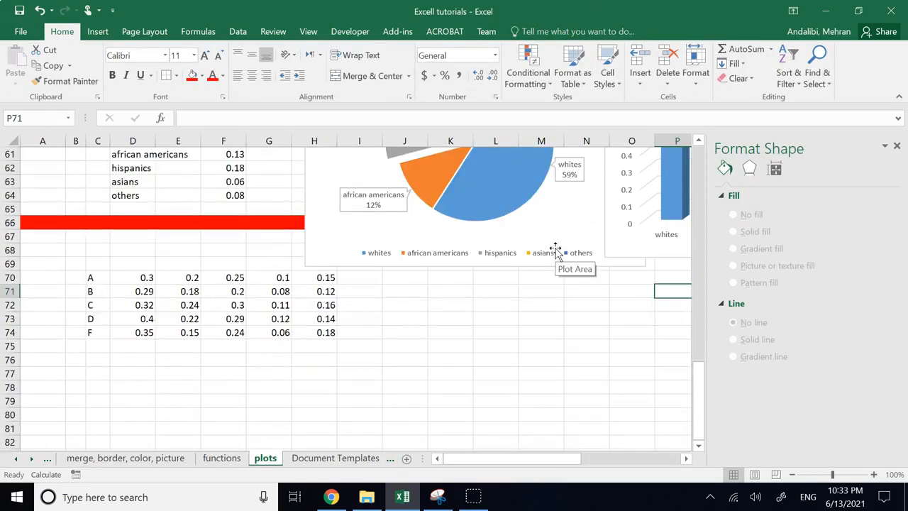
{"action": "left_click", "coordinate": [250, 388]}
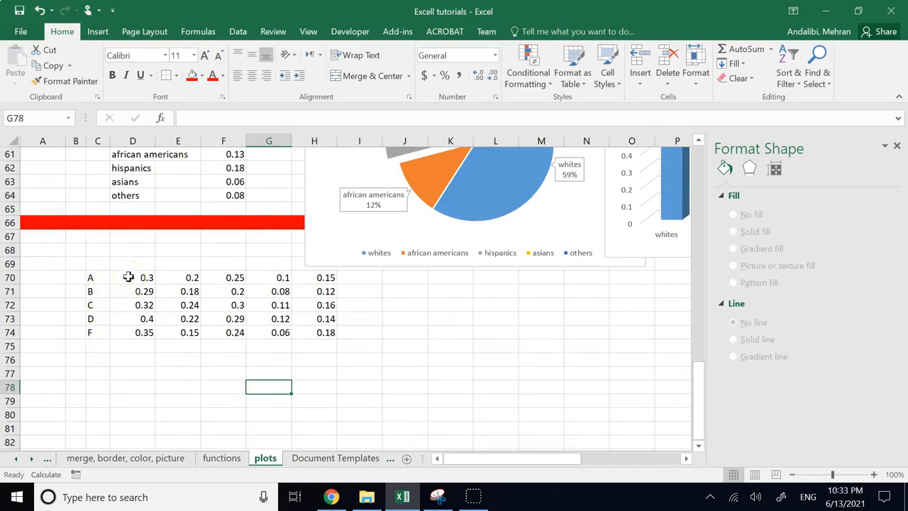
{"action": "left_click_drag", "start_coordinate": [128, 278], "coordinate": [168, 277]}
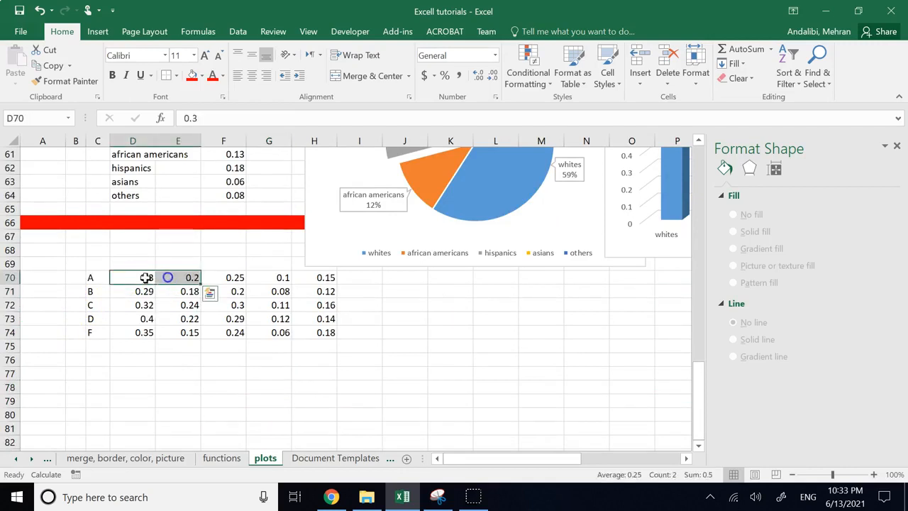
{"action": "left_click", "coordinate": [100, 278]}
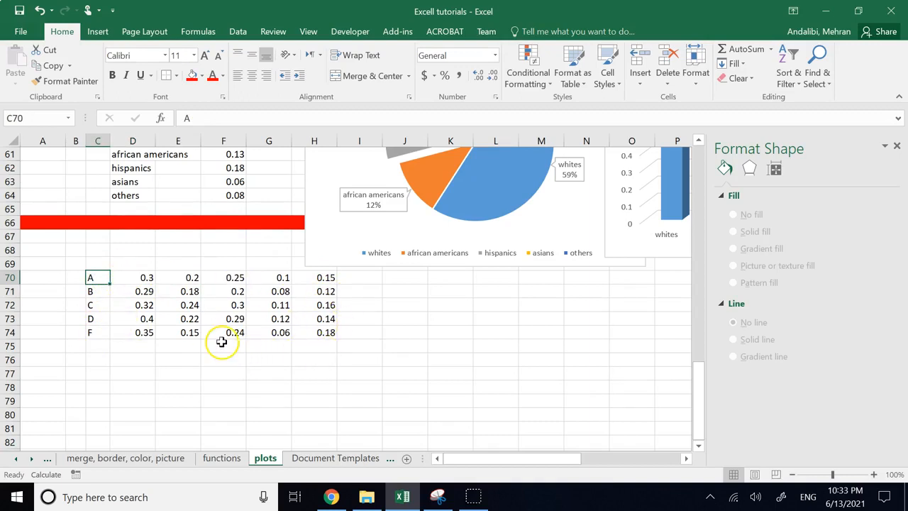
{"action": "left_click", "coordinate": [145, 277]}
{"action": "left_click", "coordinate": [179, 278]}
{"action": "left_click", "coordinate": [213, 277]}
{"action": "left_click", "coordinate": [259, 277]}
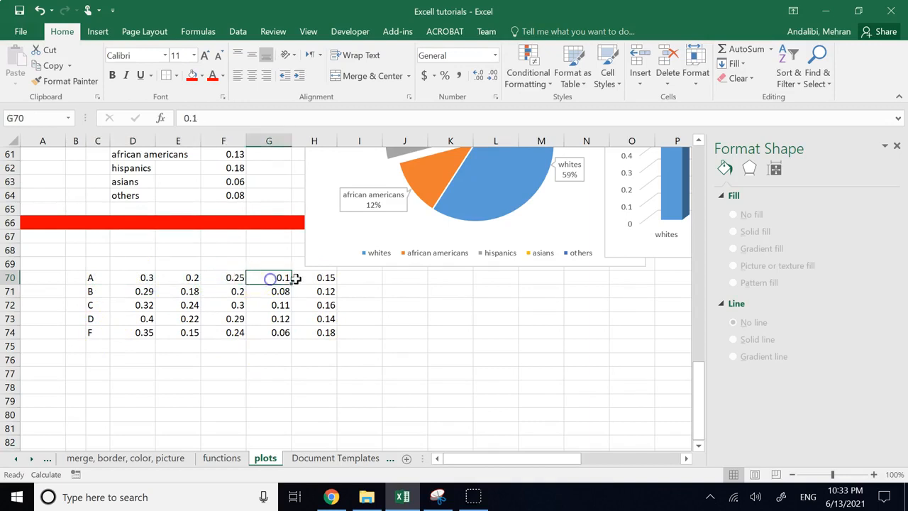
{"action": "left_click", "coordinate": [300, 279]}
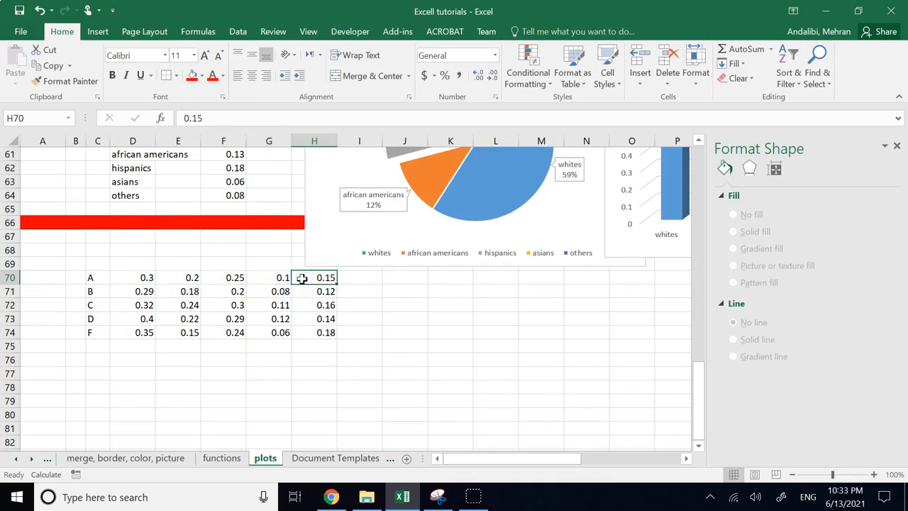
{"action": "left_click", "coordinate": [315, 386]}
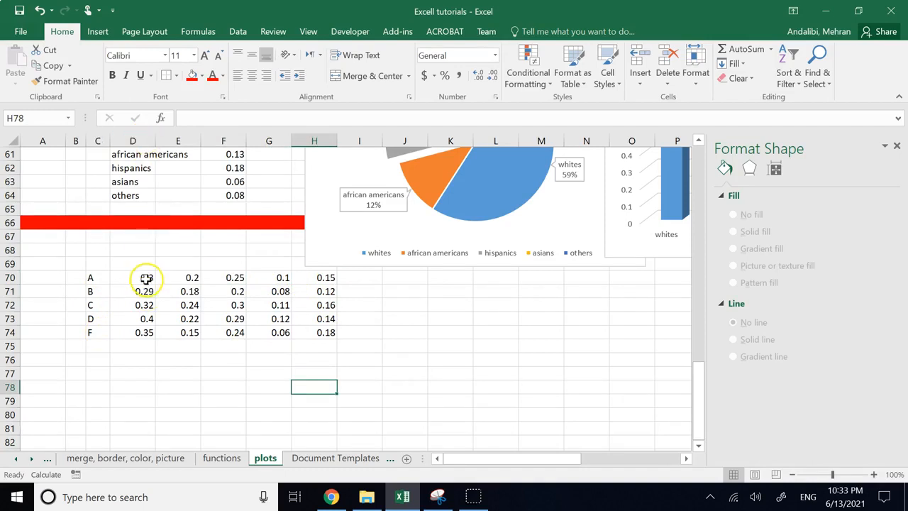
{"action": "left_click", "coordinate": [98, 278]}
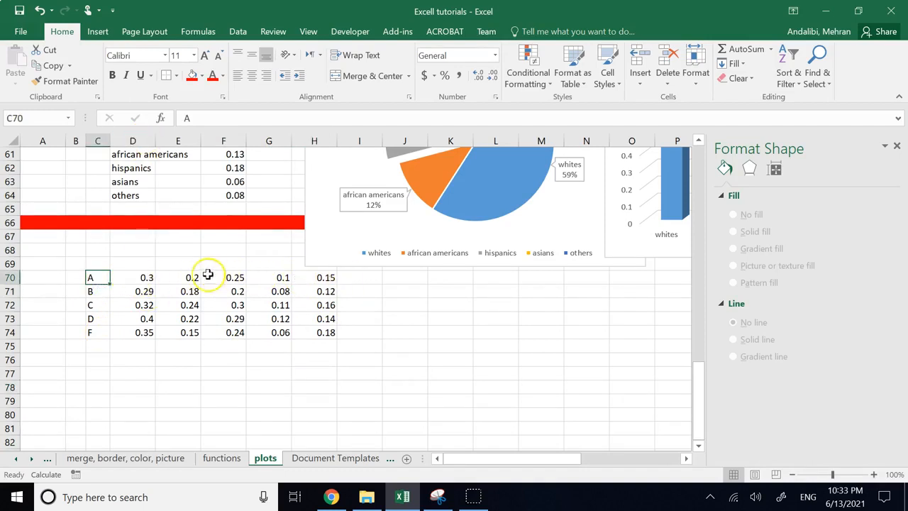
{"action": "left_click", "coordinate": [93, 290]}
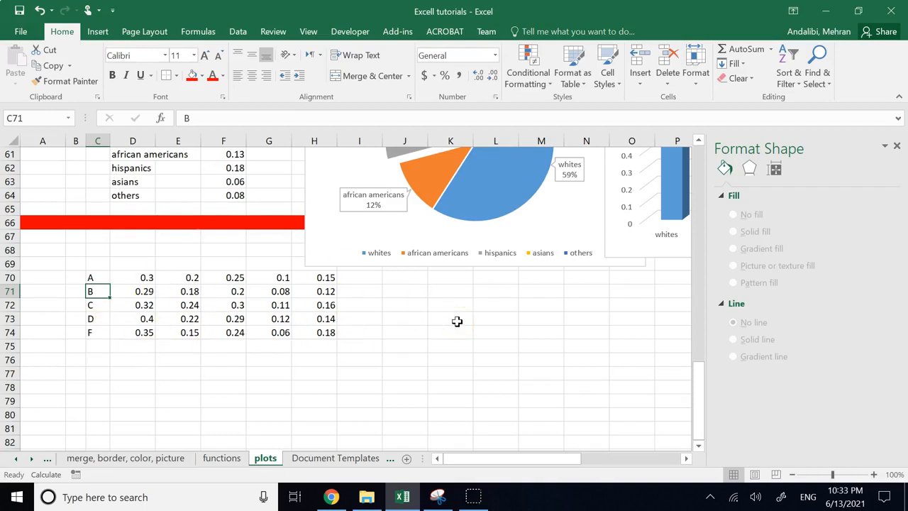
Step: Insert a Box and Whisker chart of the proportions in D70:H74 and move it beside the data
{"action": "left_click", "coordinate": [435, 364]}
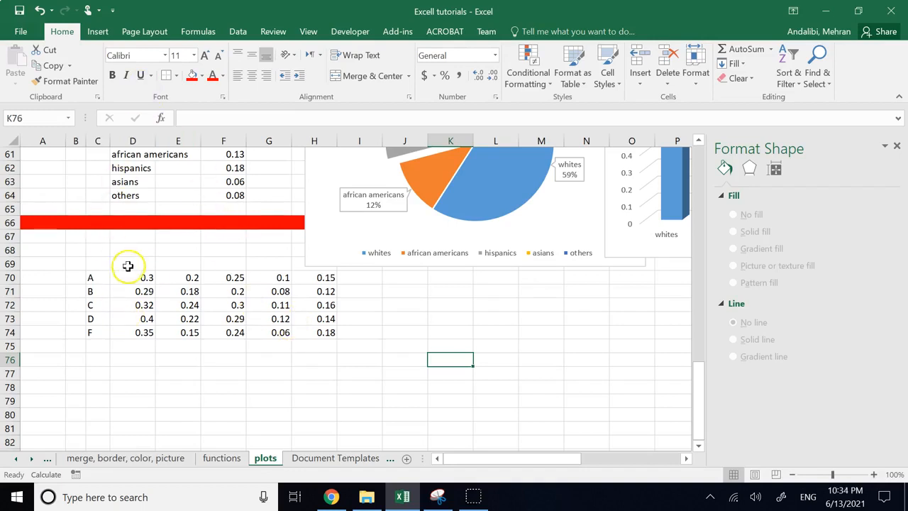
{"action": "left_click_drag", "start_coordinate": [129, 277], "coordinate": [300, 331]}
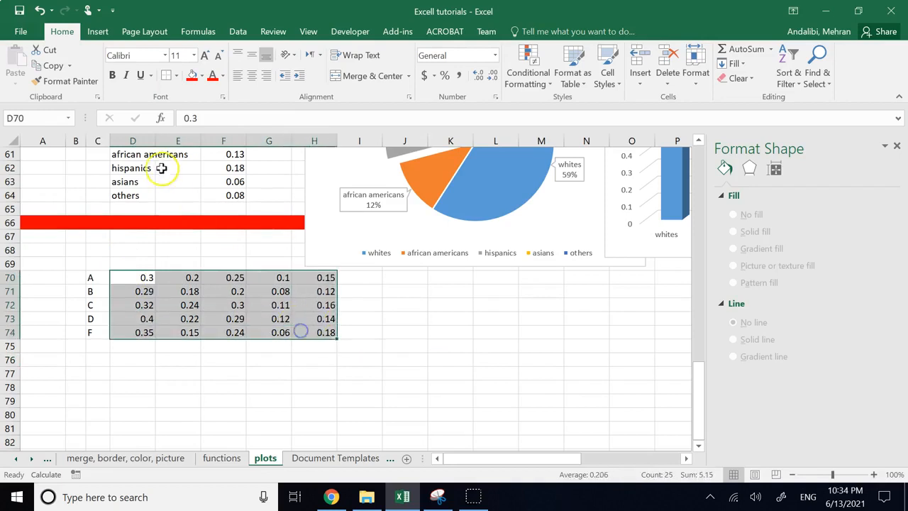
{"action": "left_click", "coordinate": [98, 31]}
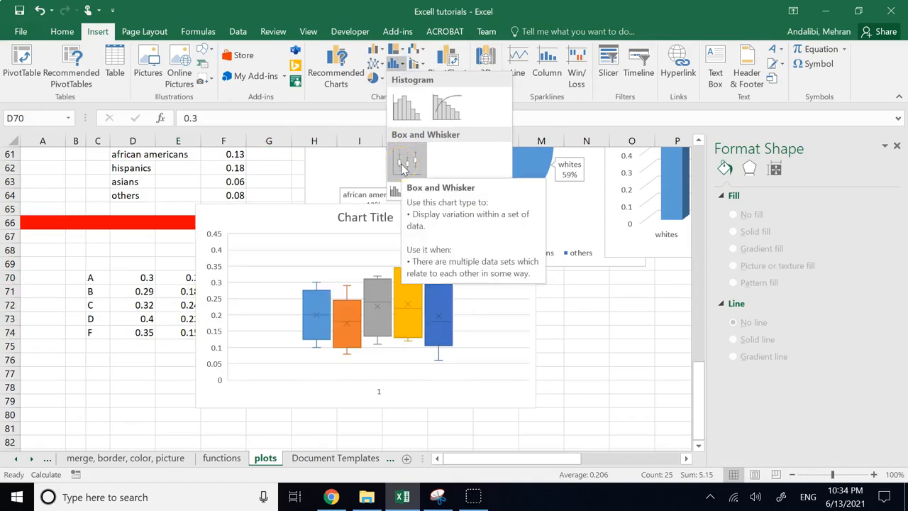
{"action": "left_click", "coordinate": [401, 165]}
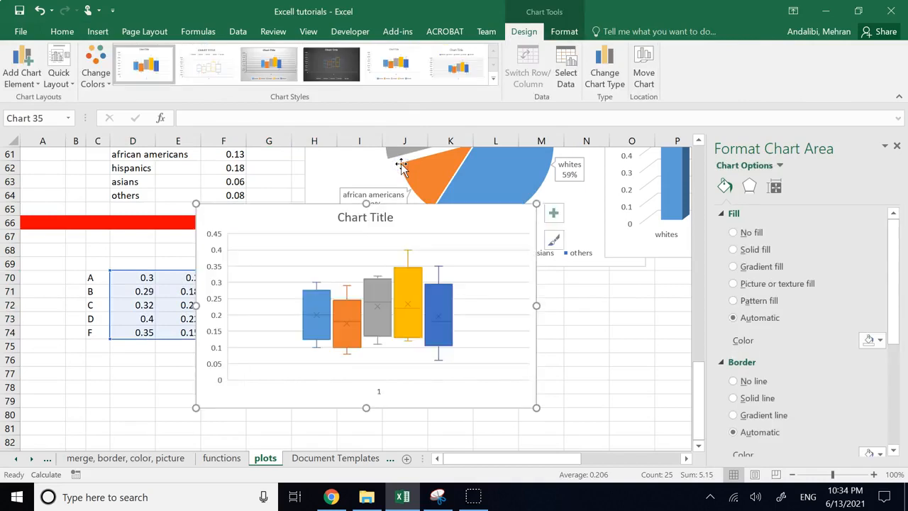
{"action": "left_click_drag", "start_coordinate": [406, 218], "coordinate": [549, 287]}
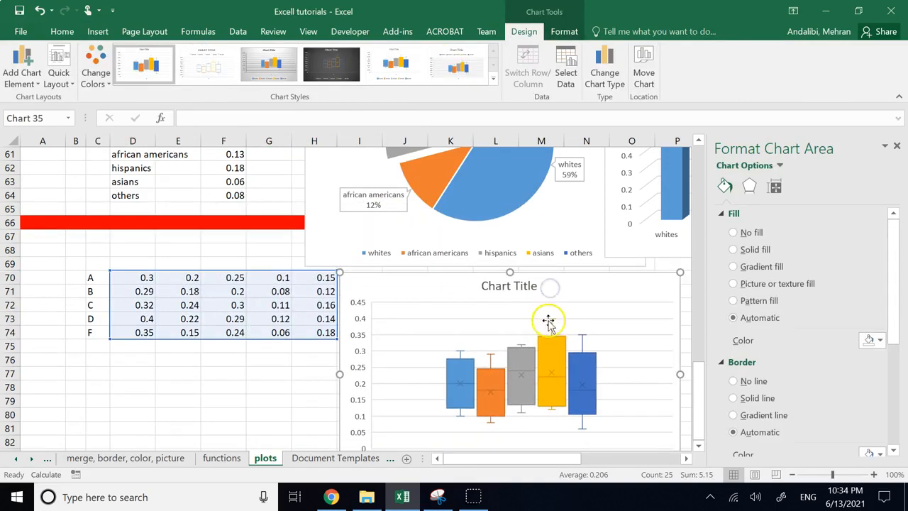
{"action": "scroll", "coordinate": [549, 322], "scroll_direction": "down", "scroll_amount": 2}
{"action": "scroll", "coordinate": [548, 325], "scroll_direction": "up", "scroll_amount": 1}
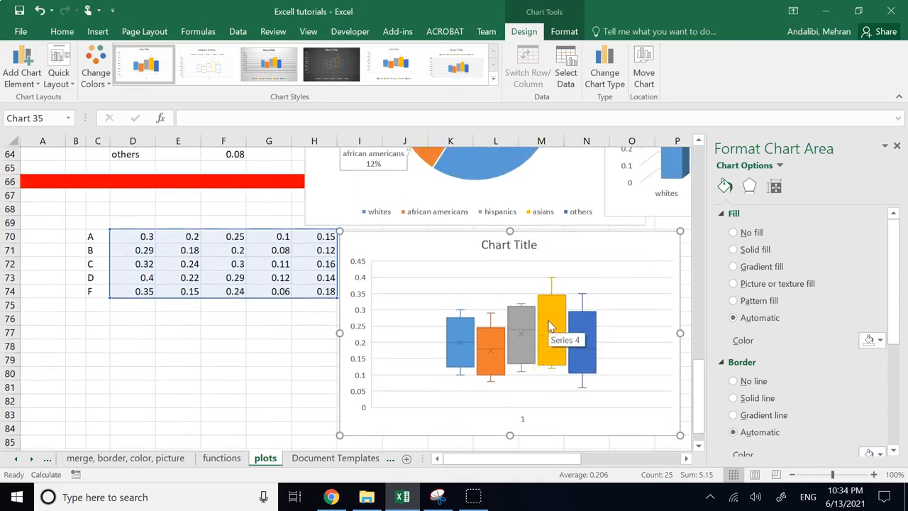
Step: Examine the first box of the box and whisker chart, including its whiskers, quartile edges and mean marker
{"action": "left_click", "coordinate": [271, 373]}
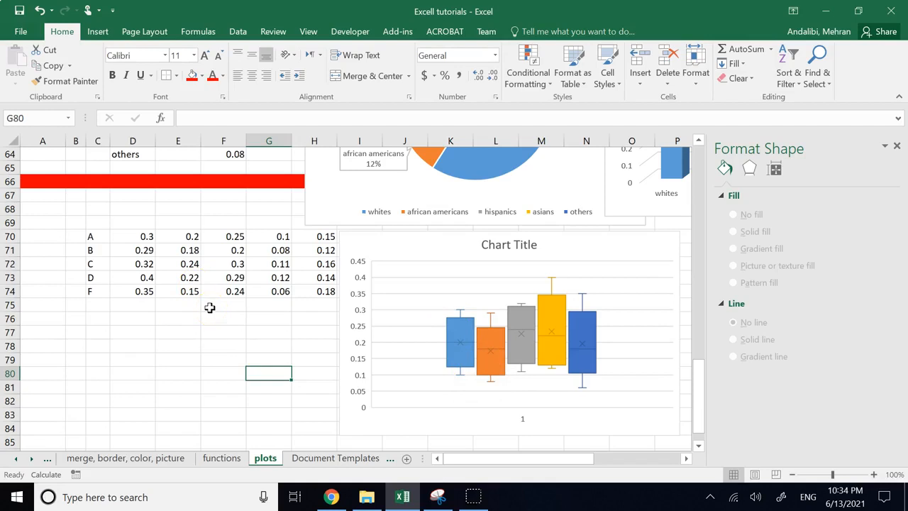
{"action": "left_click", "coordinate": [447, 383]}
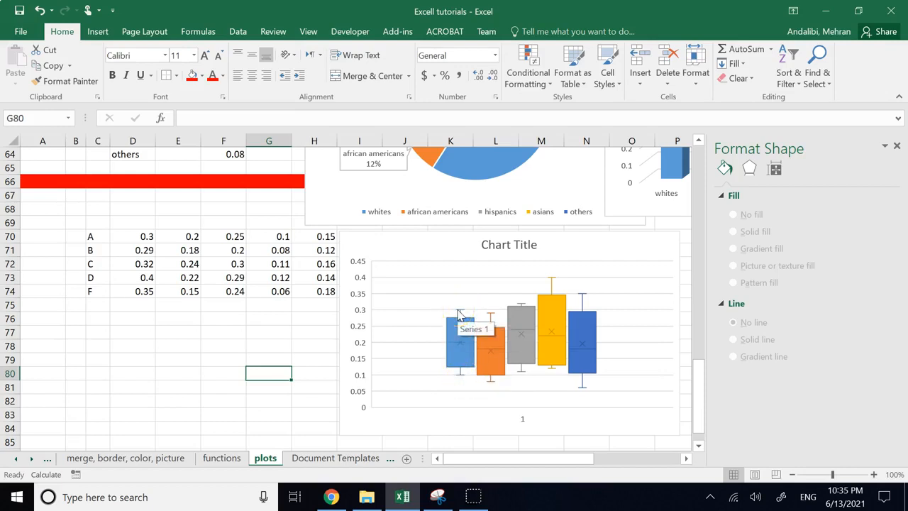
{"action": "left_click", "coordinate": [463, 366]}
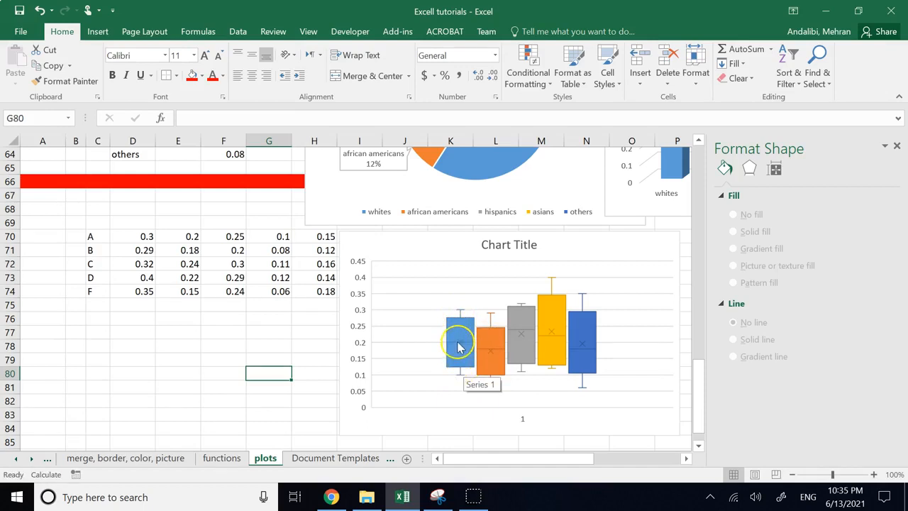
{"action": "mouse_move", "coordinate": [461, 348]}
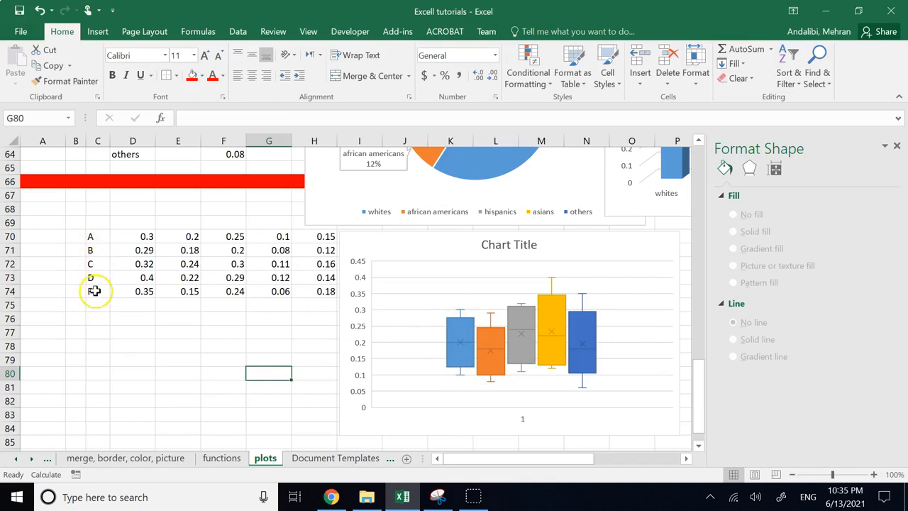
Step: Try a legend on the box and whisker chart to identify its series
{"action": "left_click", "coordinate": [519, 421]}
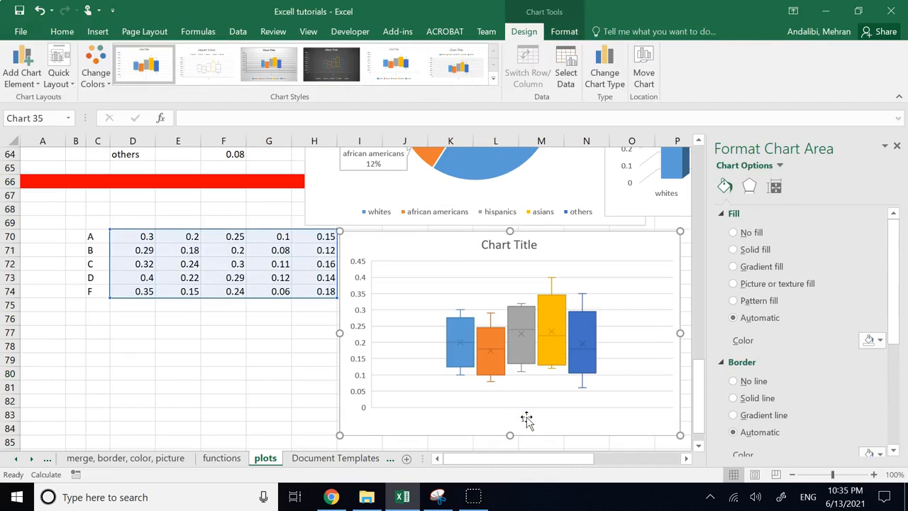
{"action": "left_click", "coordinate": [680, 245]}
{"action": "left_click", "coordinate": [643, 245]}
{"action": "mouse_move", "coordinate": [643, 244]}
{"action": "left_mouse_down"}
{"action": "mouse_move", "coordinate": [618, 252]}
{"action": "mouse_move", "coordinate": [596, 240]}
{"action": "left_mouse_up"}
{"action": "left_click", "coordinate": [648, 238]}
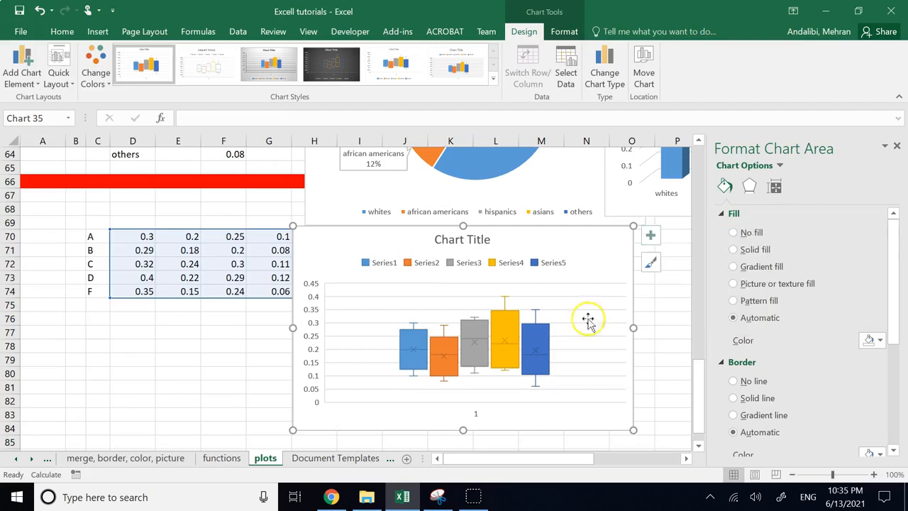
Step: Delete the box and whisker chart built without the grade letters
{"action": "left_click", "coordinate": [206, 358]}
{"action": "left_click", "coordinate": [609, 237]}
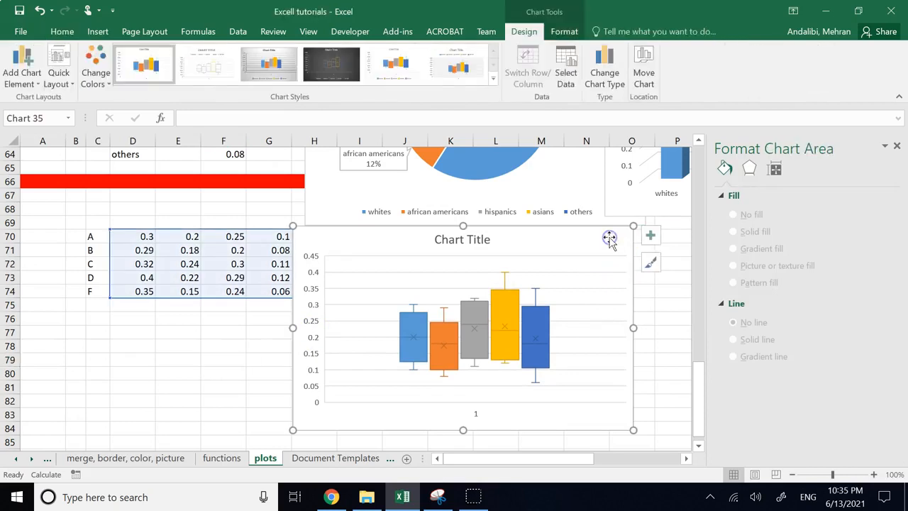
{"action": "key", "text": "Delete"}
Step: Insert a Box and Whisker chart from C70:H74, including the grade letters in the source range
{"action": "left_click", "coordinate": [93, 235]}
{"action": "left_click_drag", "start_coordinate": [93, 234], "coordinate": [316, 290]}
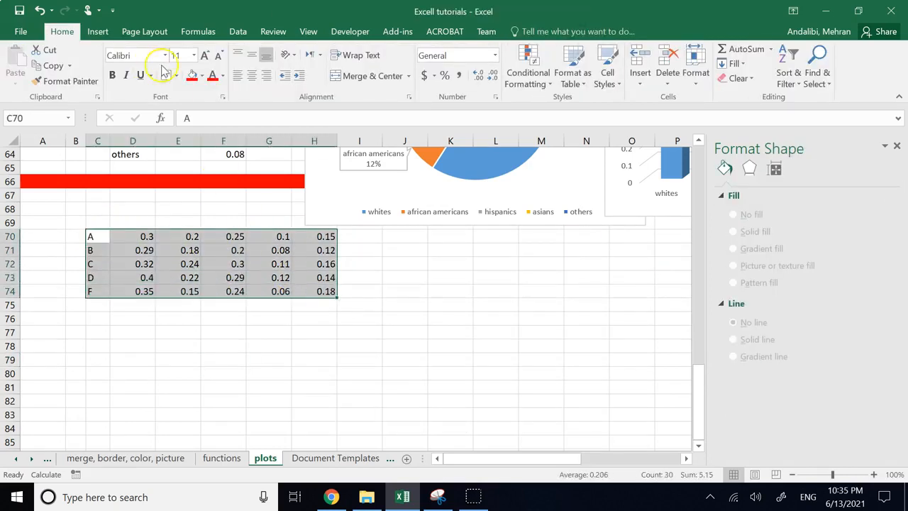
{"action": "left_click", "coordinate": [98, 31]}
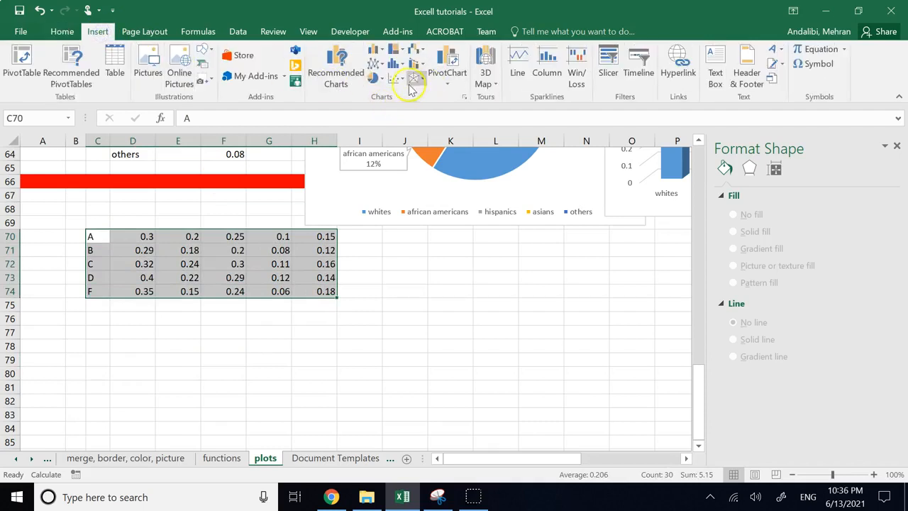
{"action": "left_click", "coordinate": [396, 64]}
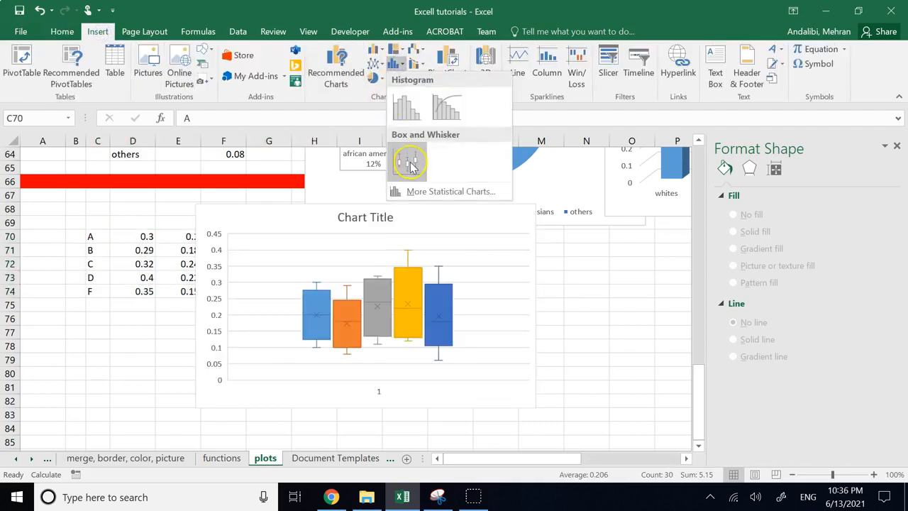
{"action": "left_click", "coordinate": [407, 161]}
Step: Add a legend to the box and whisker chart to label the boxes by grade
{"action": "left_click", "coordinate": [553, 212]}
{"action": "left_click", "coordinate": [588, 270]}
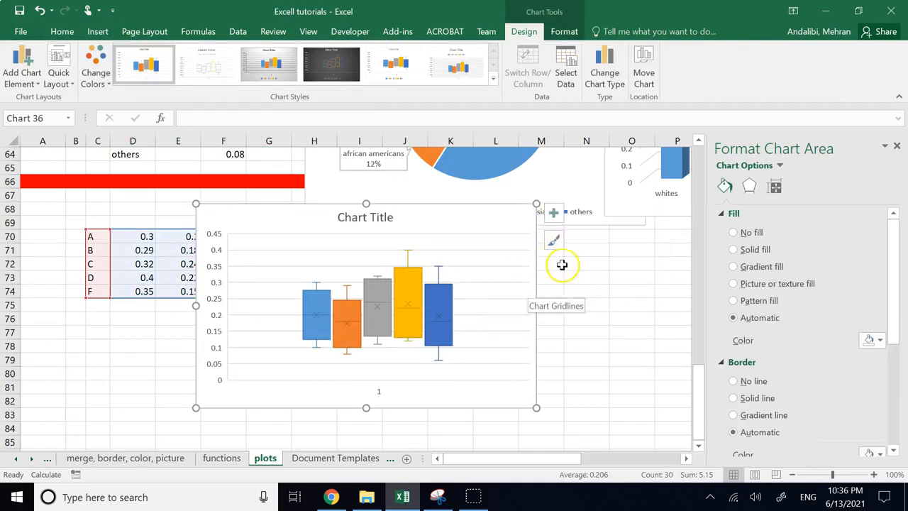
{"action": "left_click", "coordinate": [557, 214]}
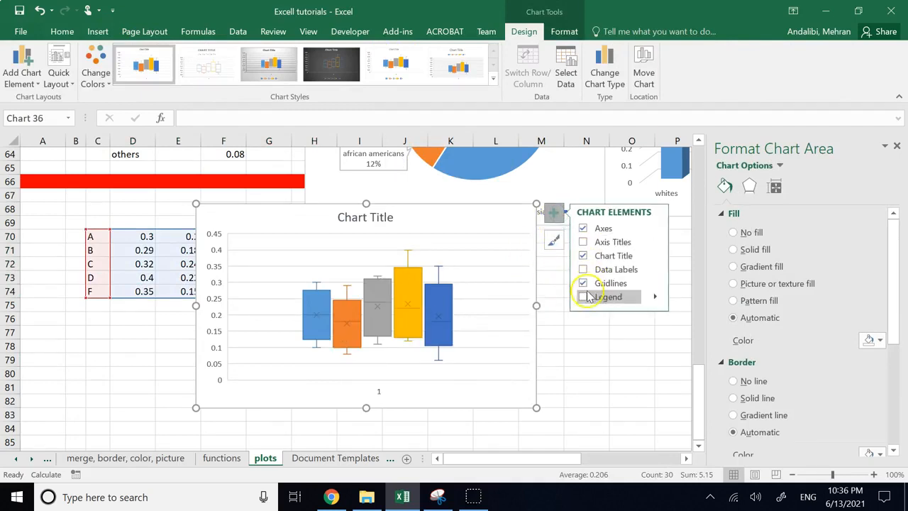
{"action": "left_click", "coordinate": [582, 297]}
{"action": "left_click", "coordinate": [584, 373]}
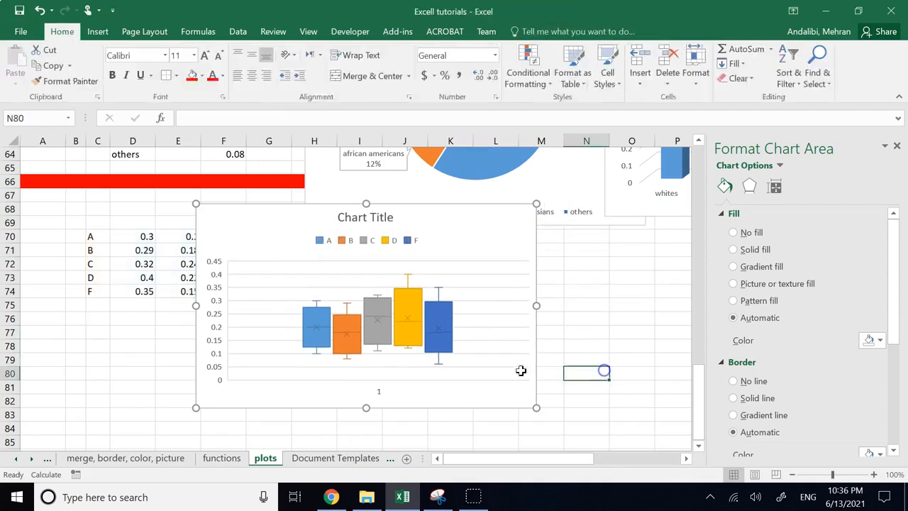
Step: Remove the box and whisker chart's horizontal axis and move the chart beside the data, with its upper-left corner in I70
{"action": "left_click", "coordinate": [378, 394]}
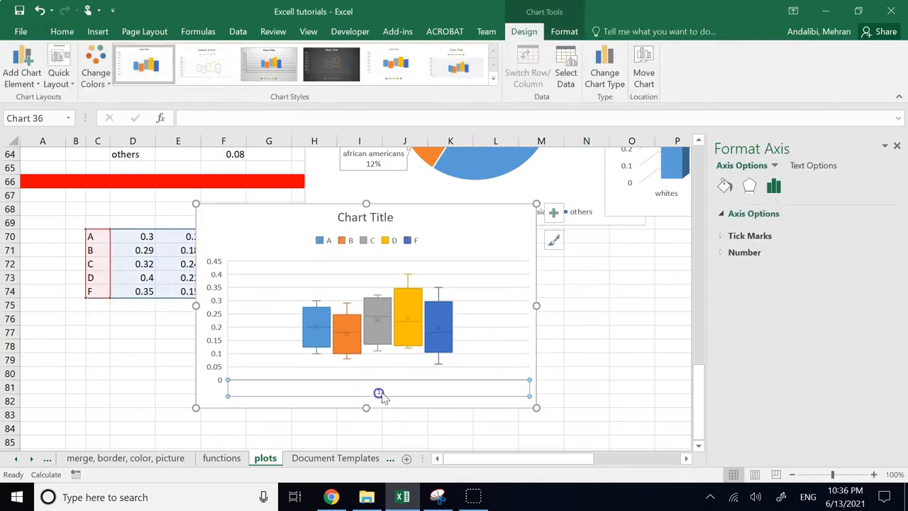
{"action": "key", "text": "Delete"}
{"action": "left_click", "coordinate": [625, 373]}
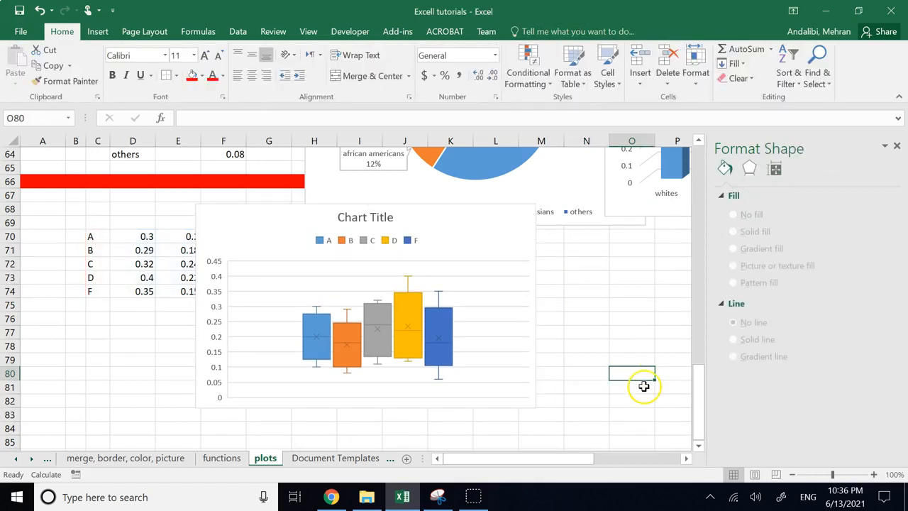
{"action": "left_click_drag", "start_coordinate": [441, 231], "coordinate": [594, 258]}
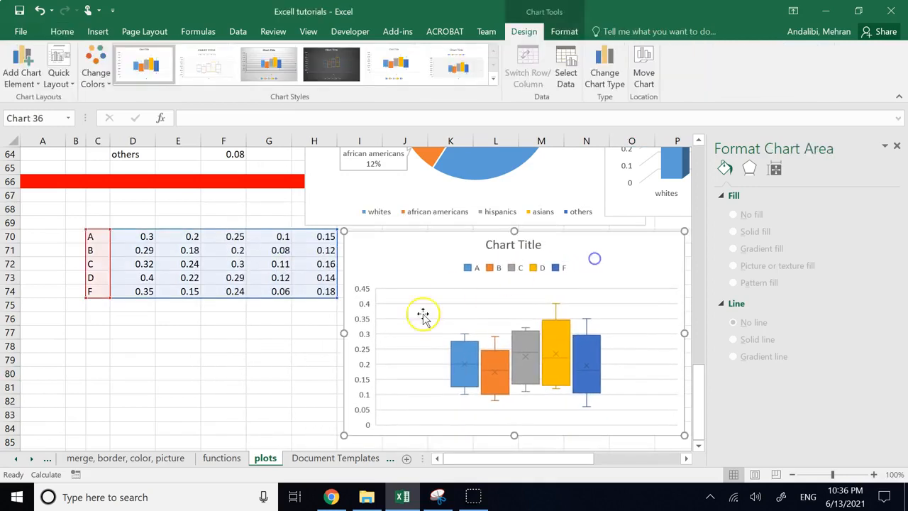
{"action": "left_click", "coordinate": [294, 347]}
Step: Review the charts on the plots sheet from the pie chart back up to the surface plot, and bring up the chart insertion options
{"action": "scroll", "coordinate": [294, 346], "scroll_direction": "up", "scroll_amount": 4}
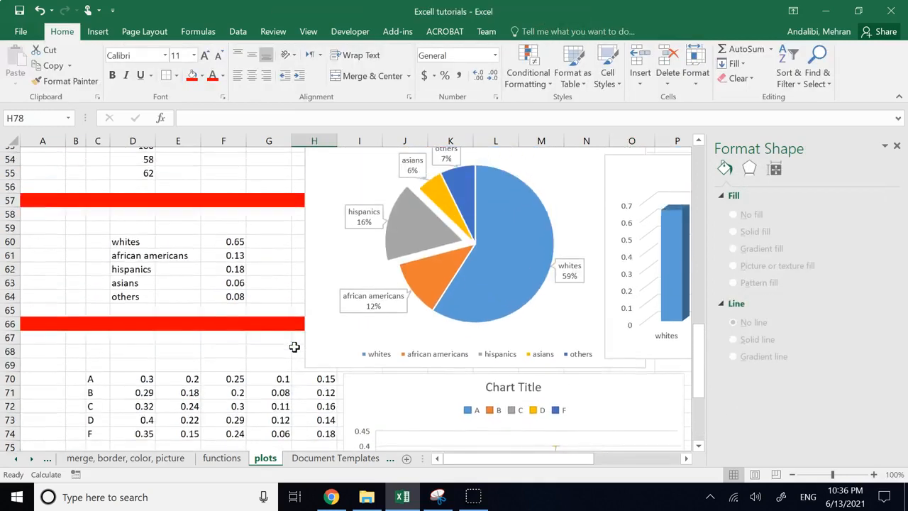
{"action": "left_click_drag", "start_coordinate": [462, 463], "coordinate": [364, 405]}
{"action": "scroll", "coordinate": [371, 377], "scroll_direction": "up", "scroll_amount": 8}
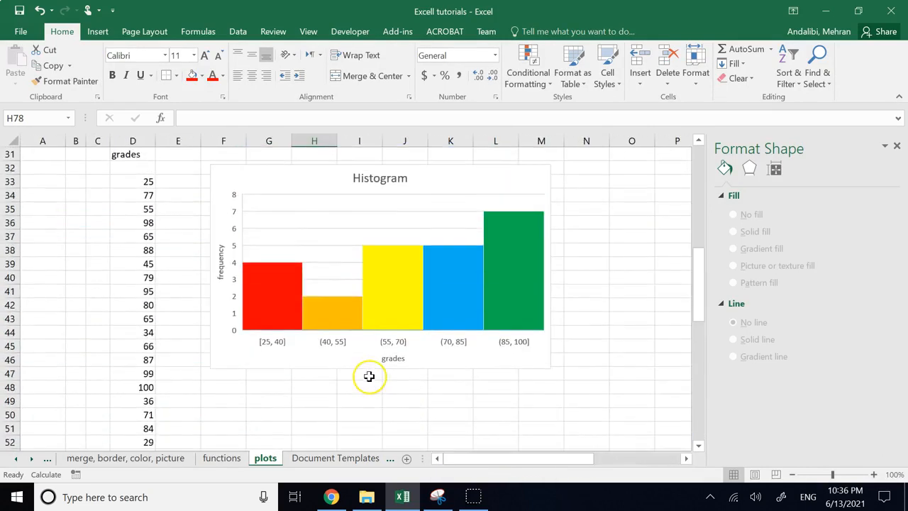
{"action": "scroll", "coordinate": [368, 376], "scroll_direction": "up", "scroll_amount": 7}
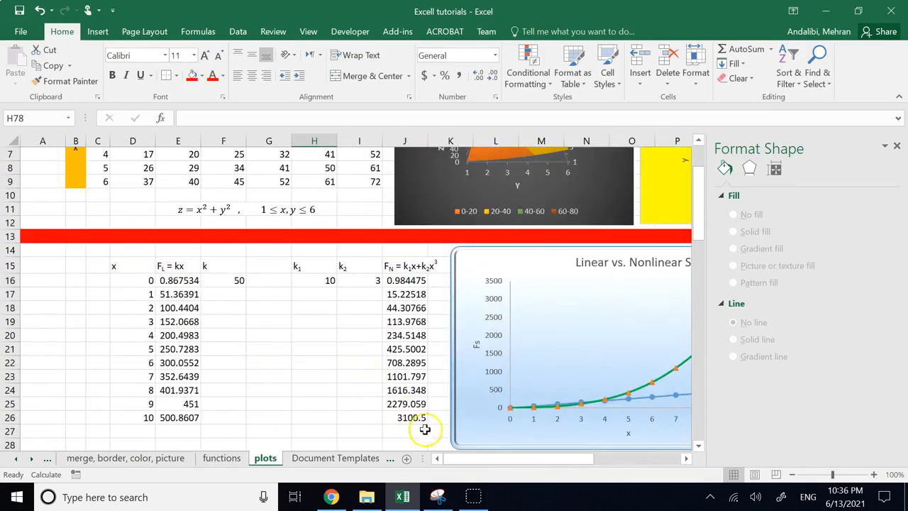
{"action": "left_click_drag", "start_coordinate": [553, 457], "coordinate": [583, 458]}
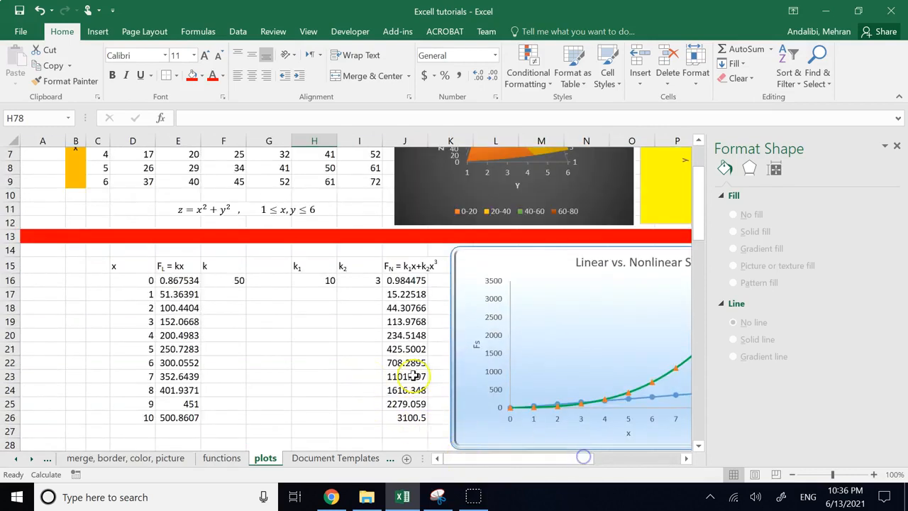
{"action": "scroll", "coordinate": [383, 361], "scroll_direction": "up", "scroll_amount": 2}
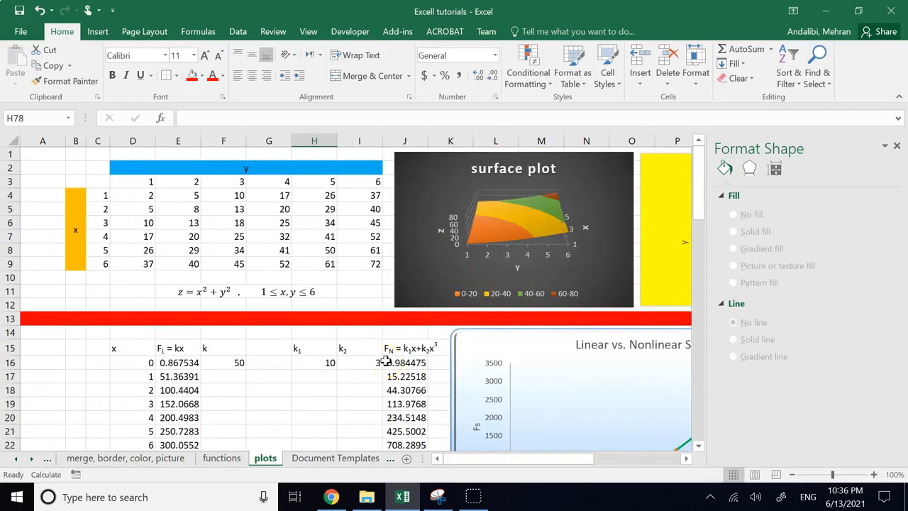
{"action": "left_click", "coordinate": [98, 32]}
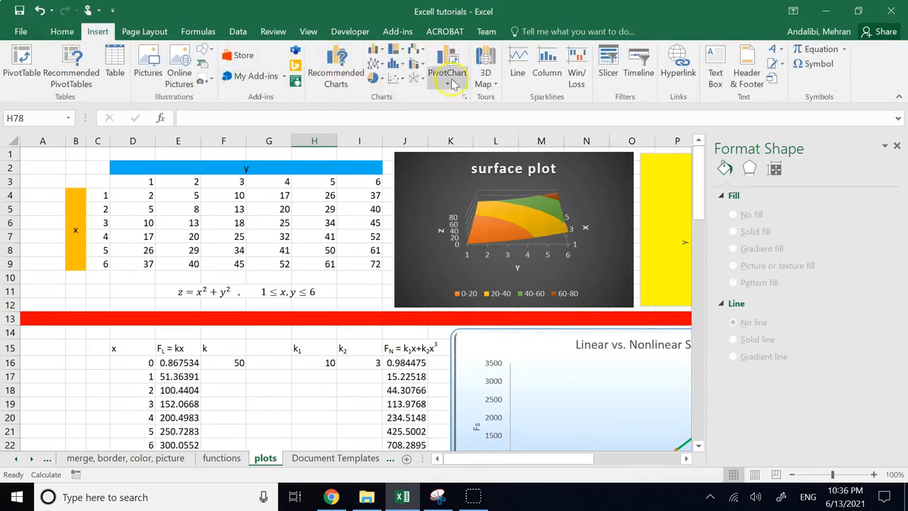